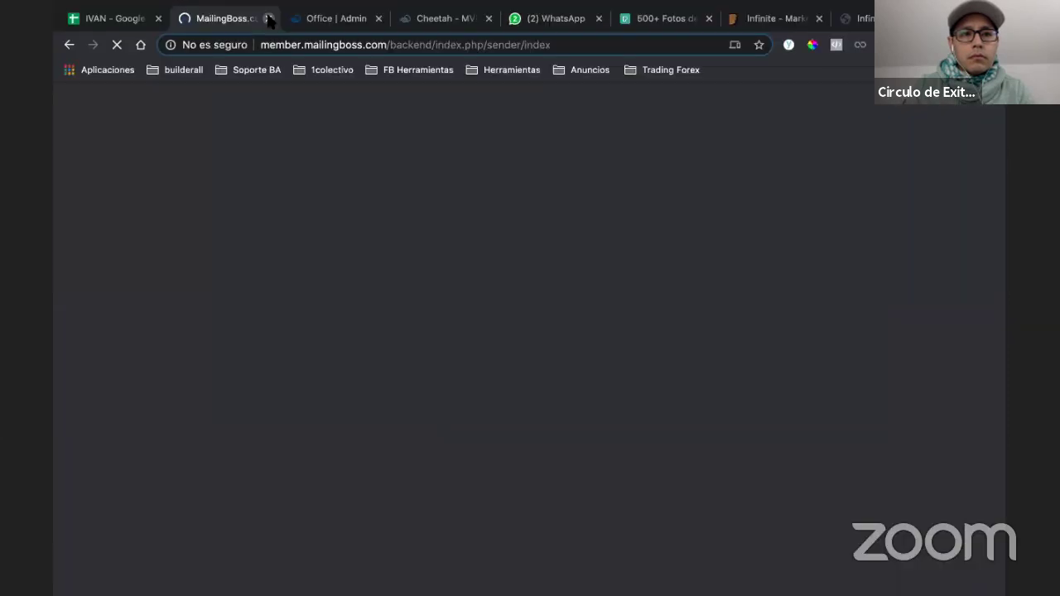
- Close the MailingBoss, Office Admin and WhatsApp pages, confirming that WhatsApp is left without saving
left_click(268, 18)
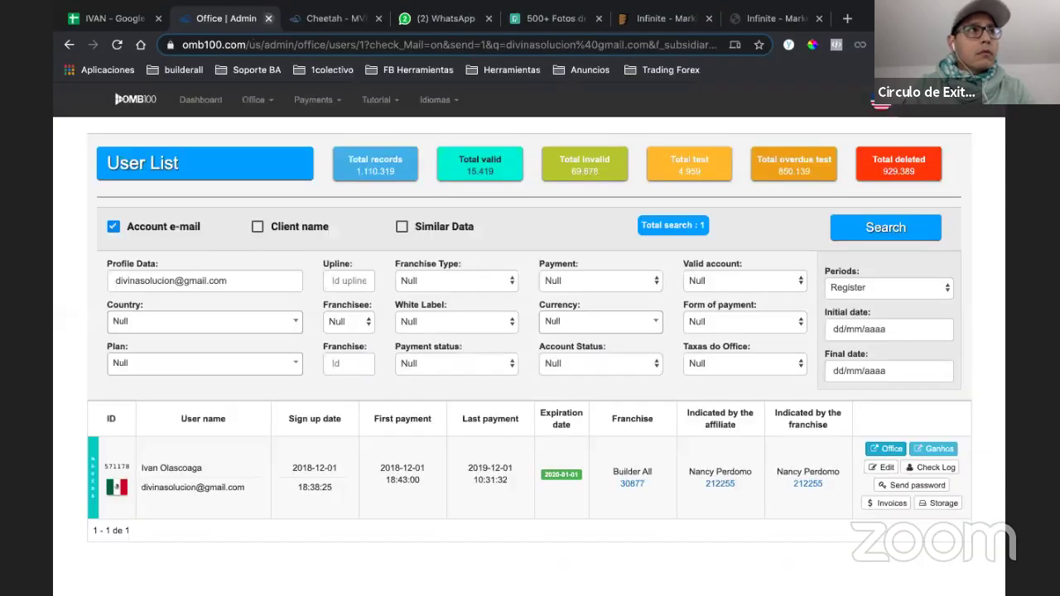
left_click(300, 18)
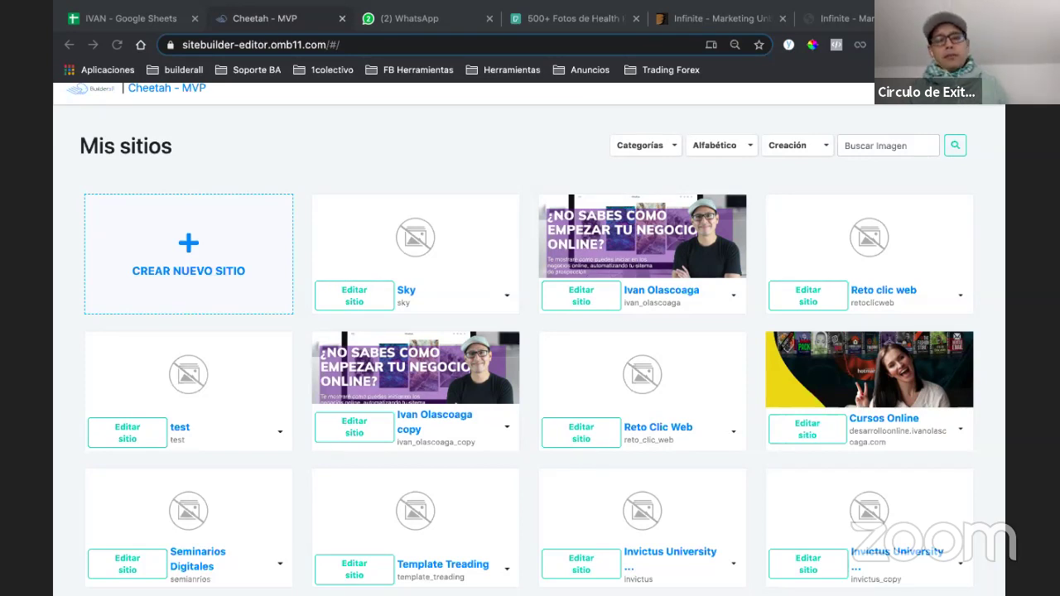
left_click(522, 492)
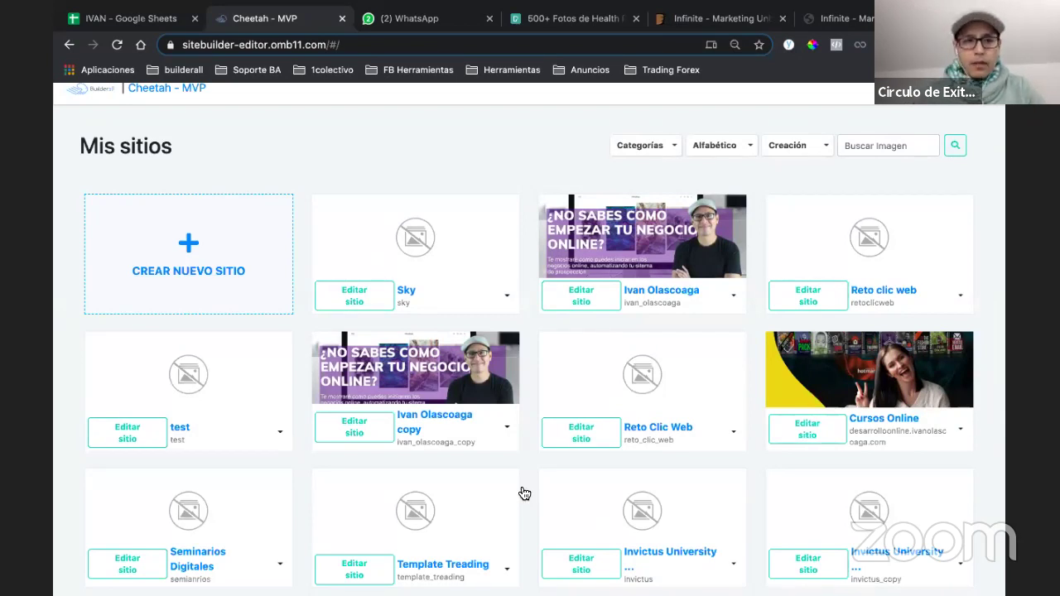
scroll(406, 87, "up", 1)
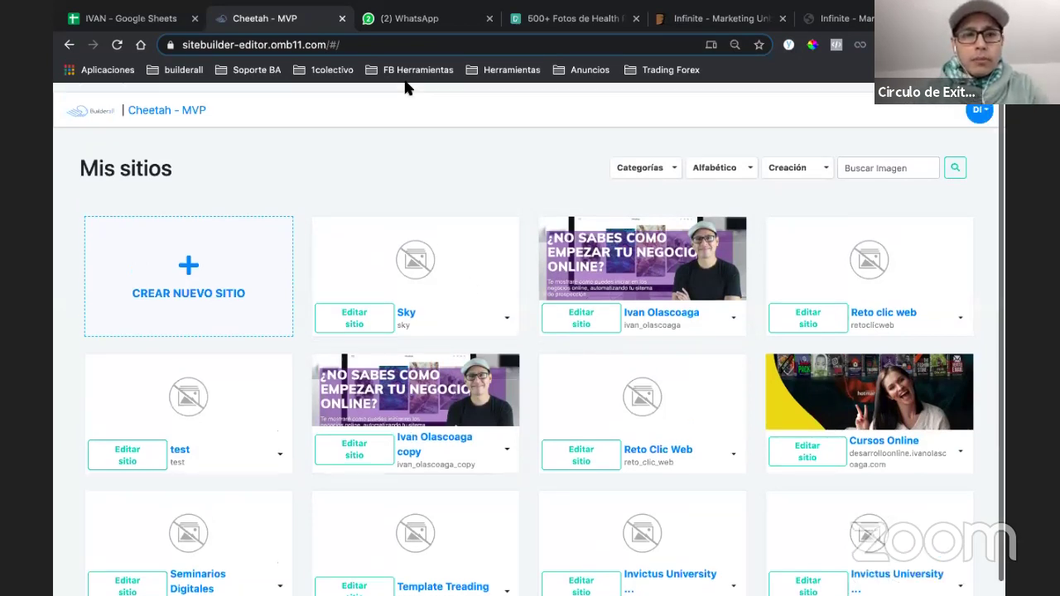
scroll(357, 103, "down", 1)
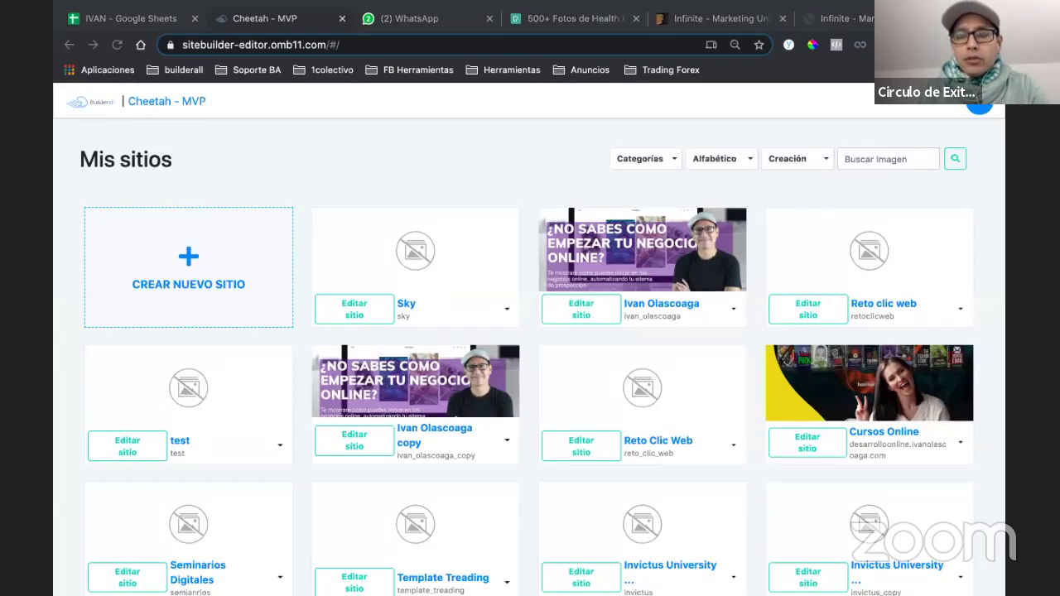
left_click(584, 132)
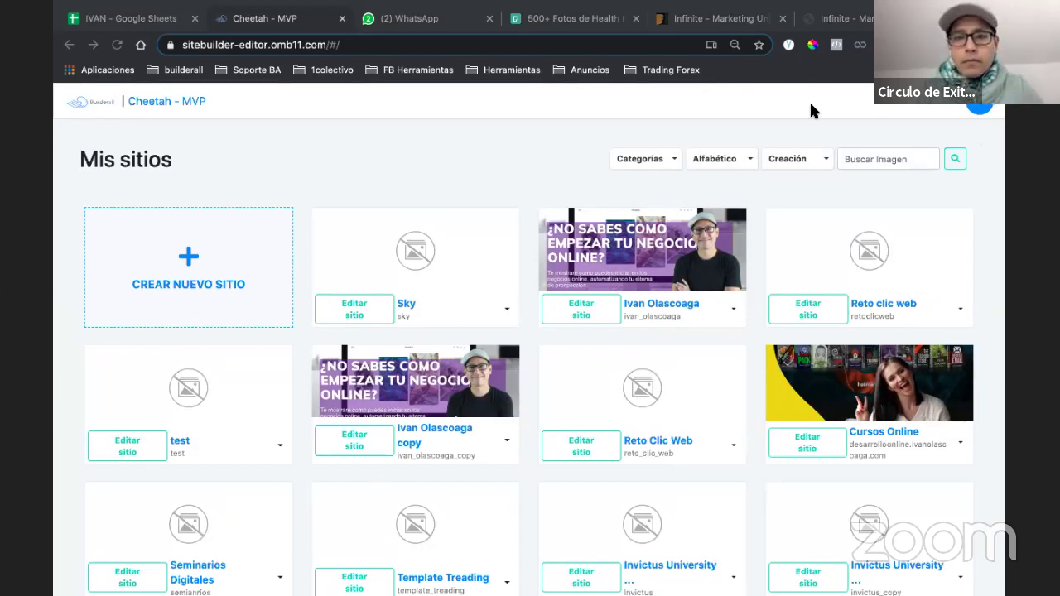
left_click(488, 17)
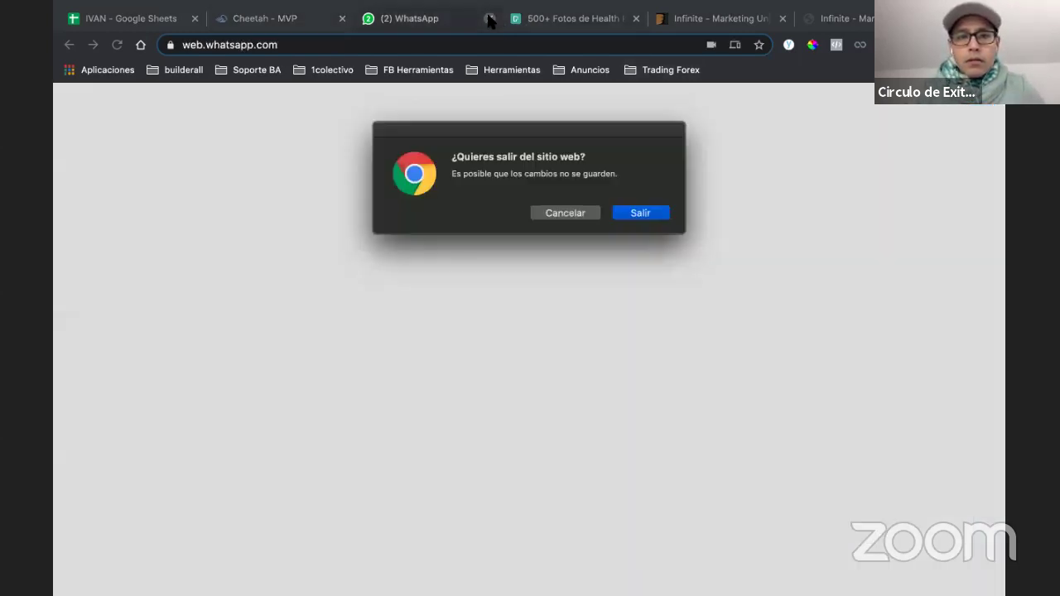
left_click(636, 214)
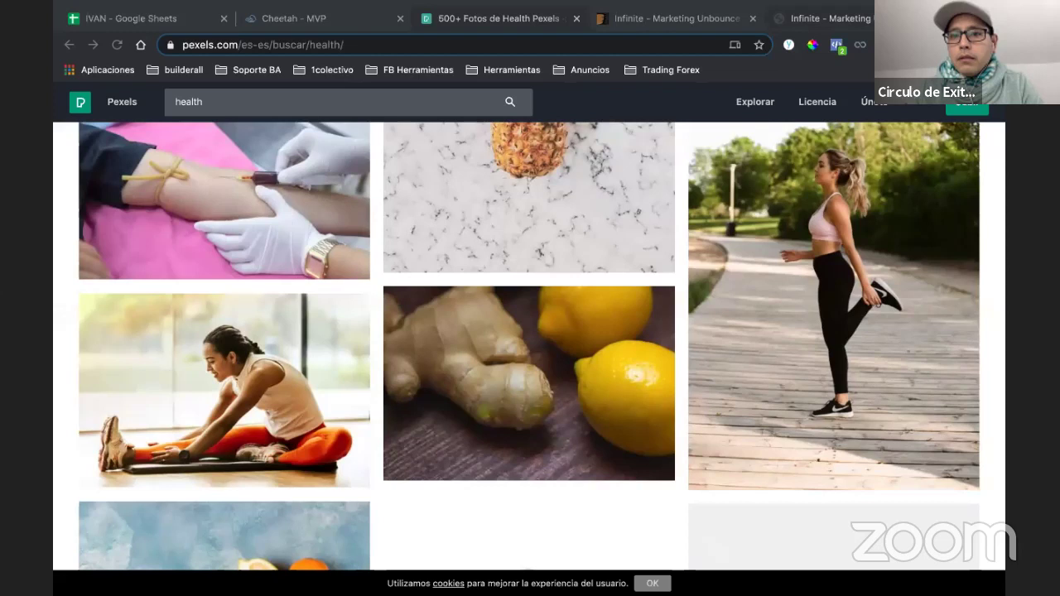
- Open office.builderall.com/es/office/ in a new browser tab and place that tab right after the Cheetah one
key("ctrl+t")
key("ctrl+t")
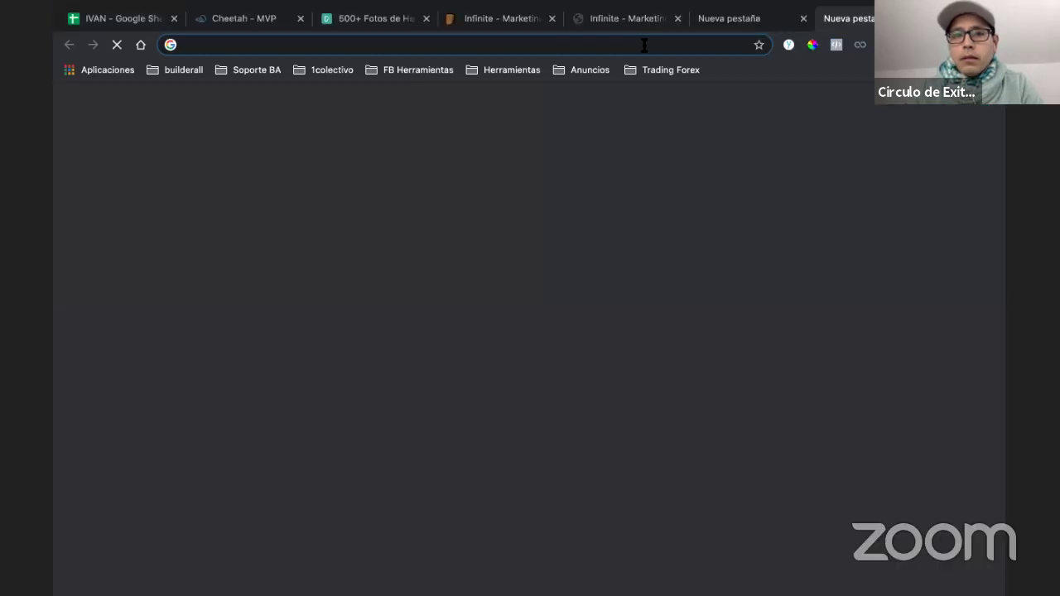
type("off")
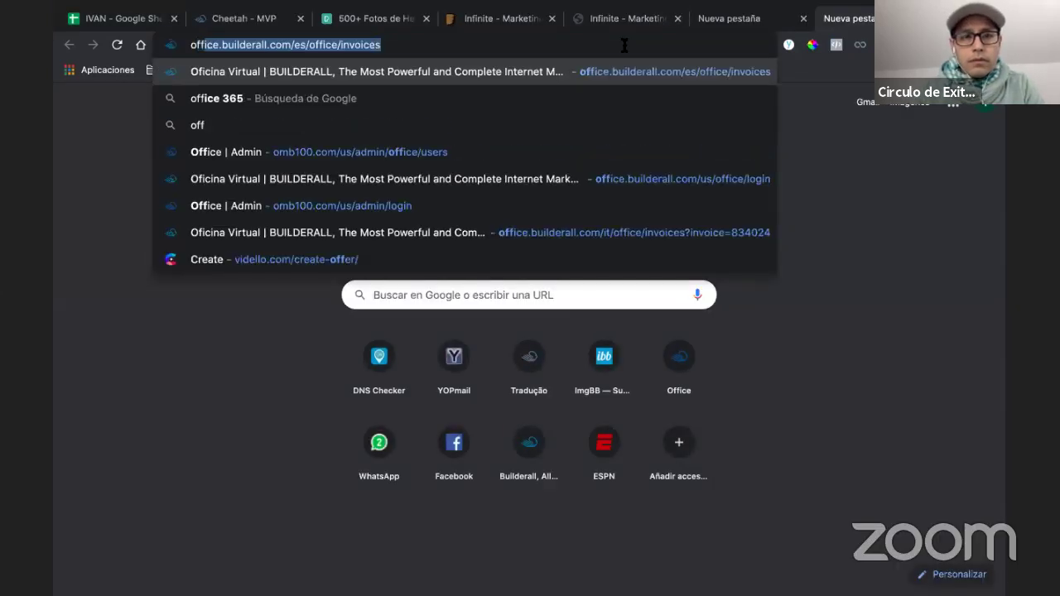
key("Right")
double_click(358, 45)
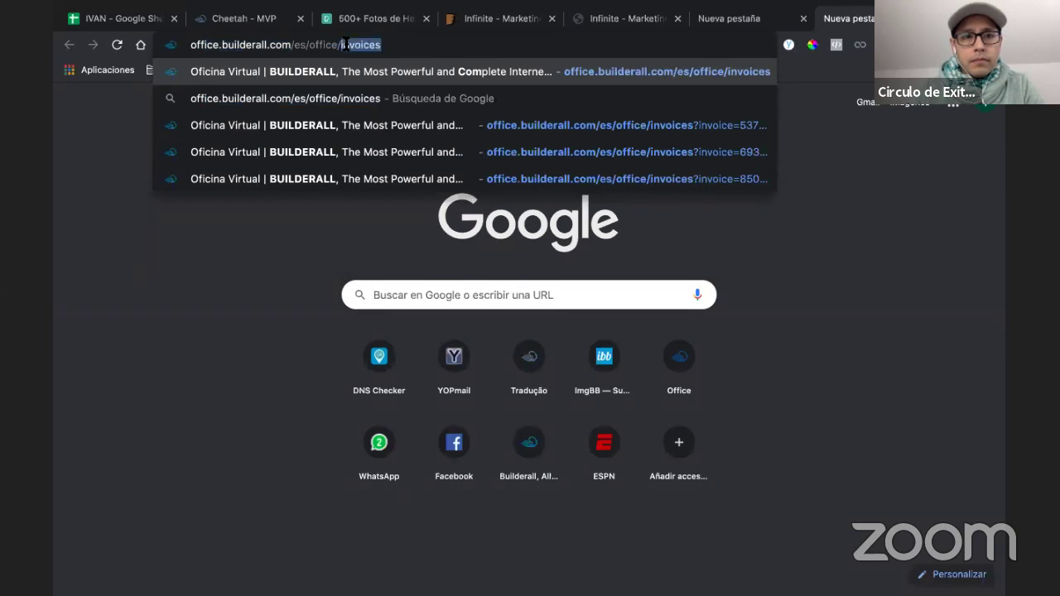
key("BackSpace")
key("Return")
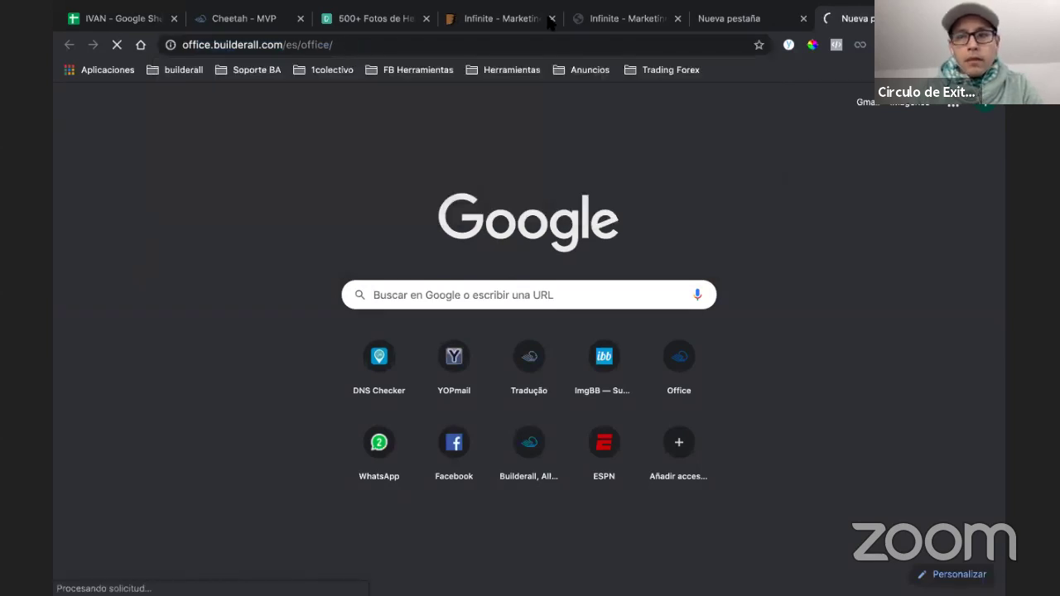
left_click_drag(362, 33, 342, 28)
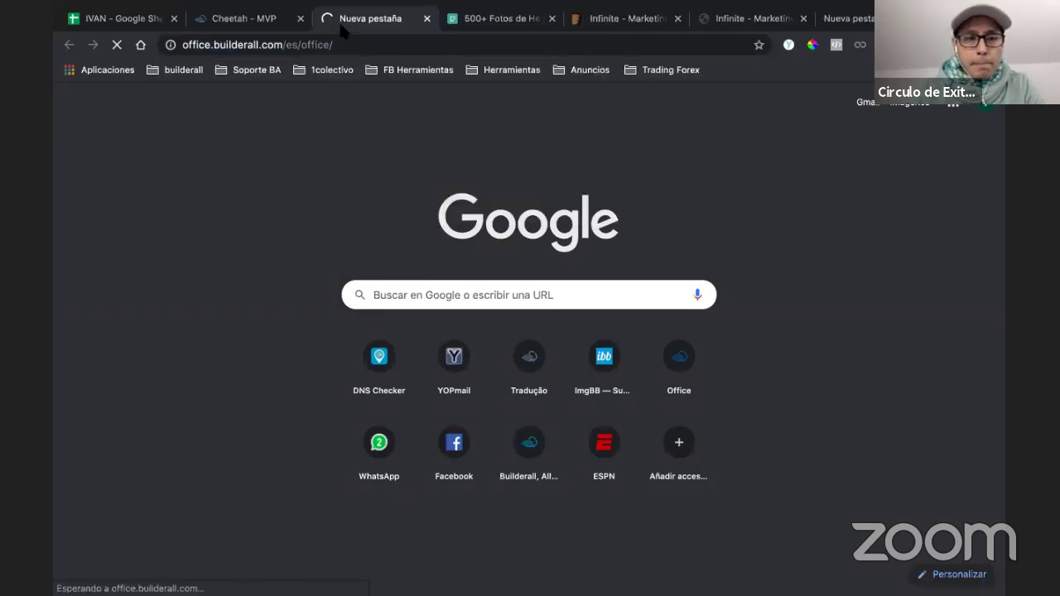
left_click(372, 45)
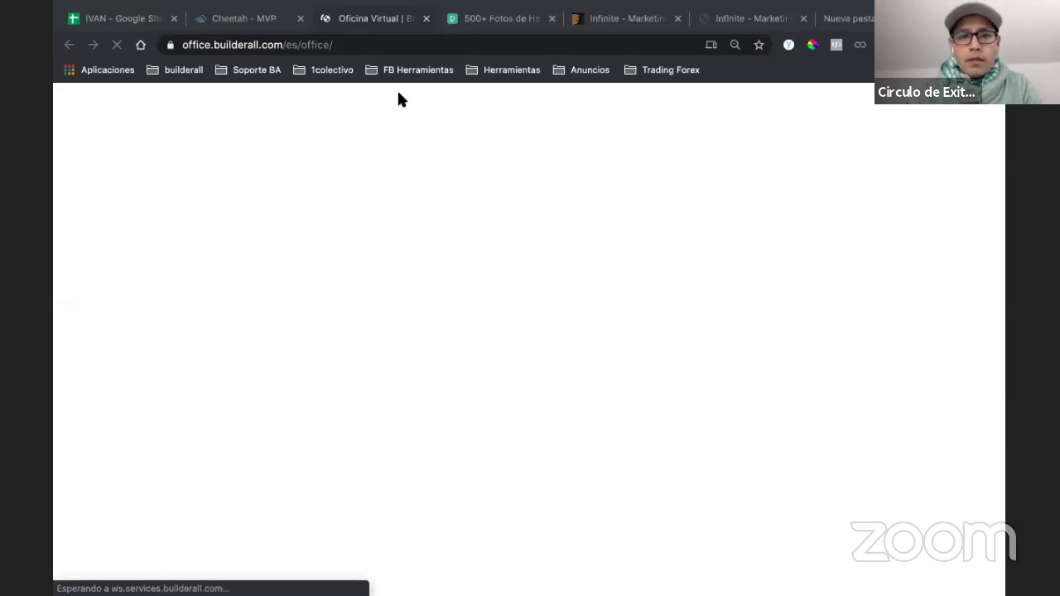
left_click(258, 44)
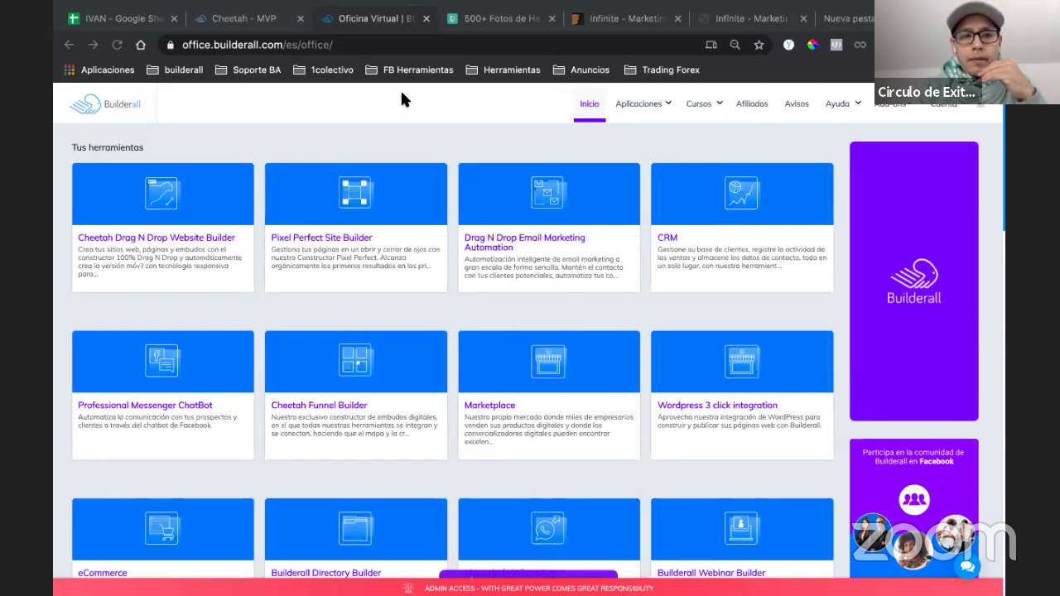
key("alt+Tab")
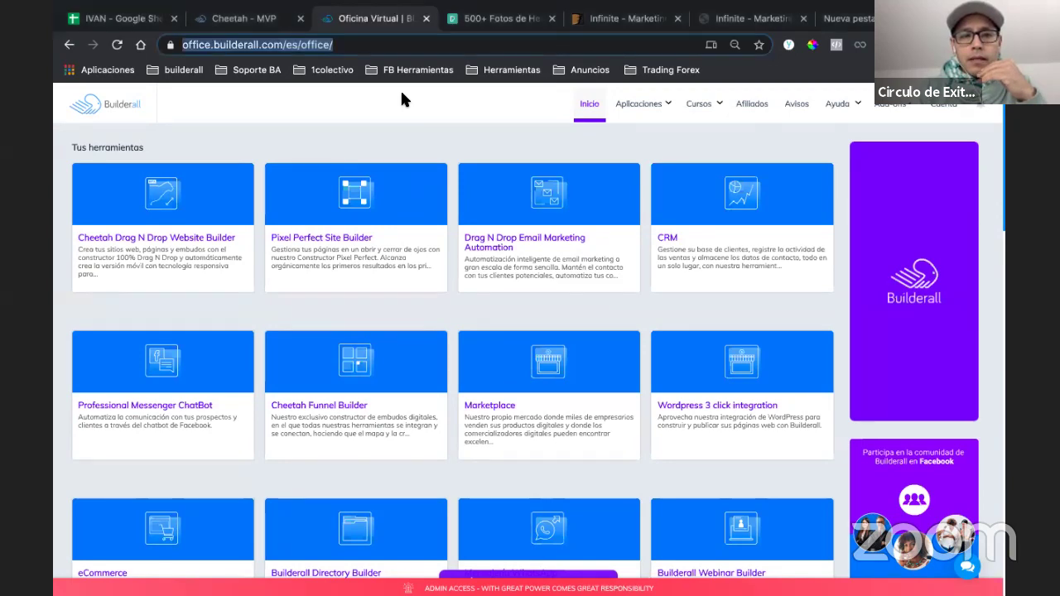
key("alt+Tab")
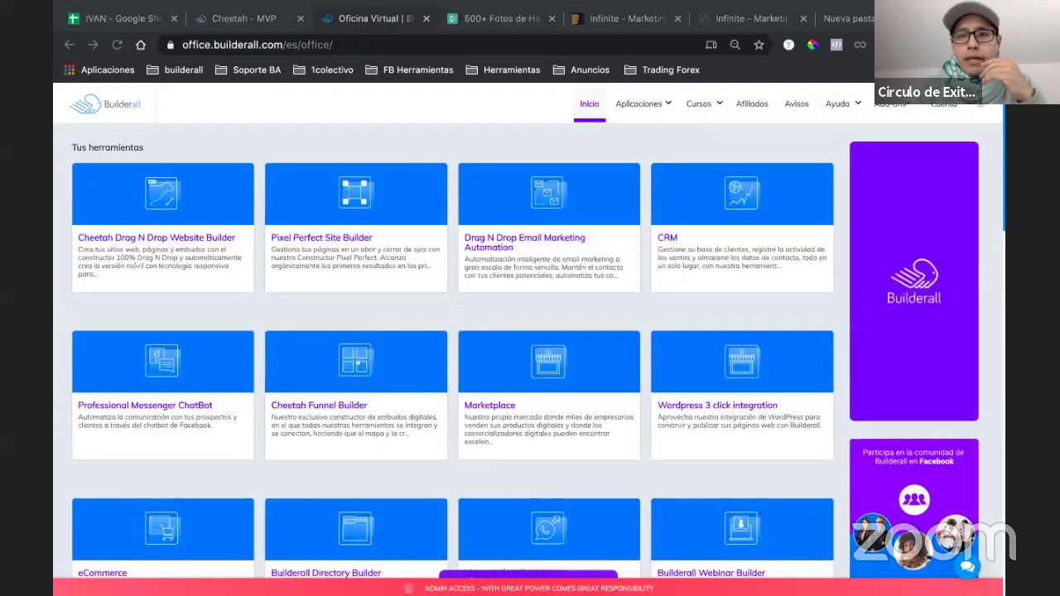
- Open the Cheetah Drag N Drop Website Builder from the Builderall applications
left_click(720, 123)
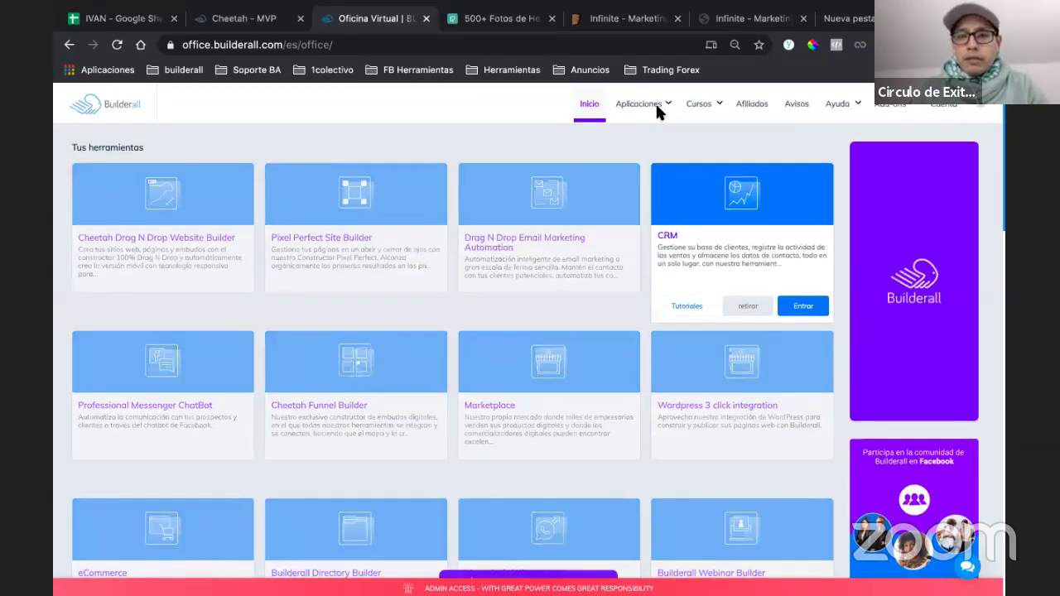
mouse_move(656, 106)
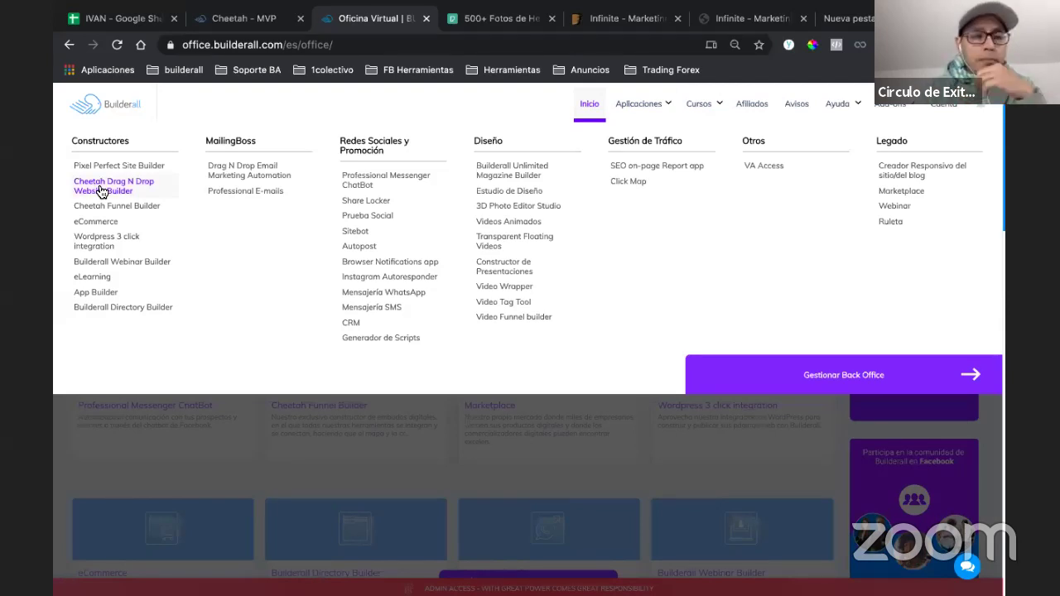
left_click(114, 188)
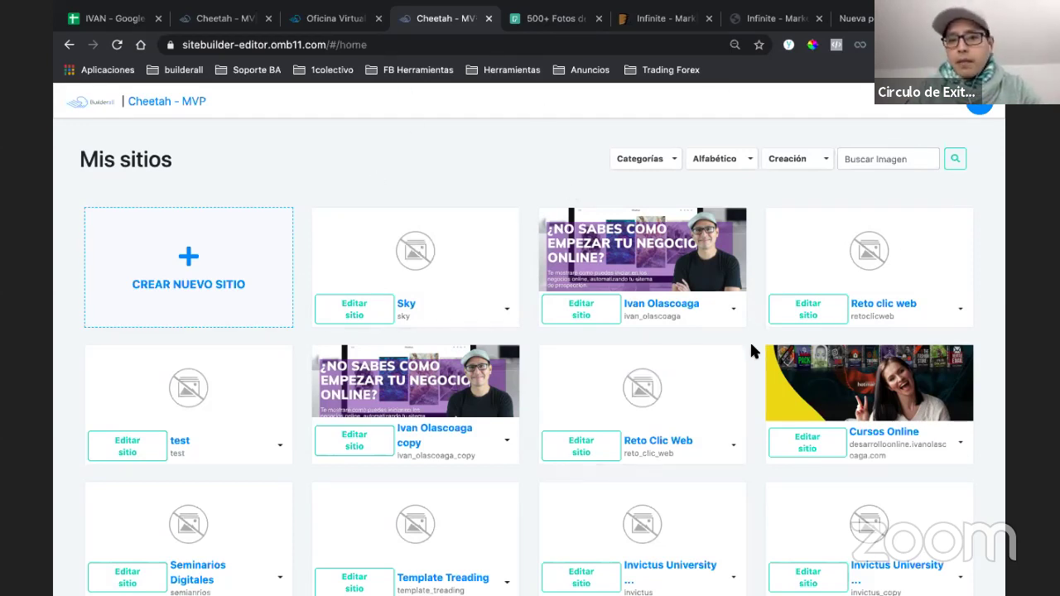
- Examine the site list with its category filter and creation-date sorting options
scroll(750, 340, "down", 1)
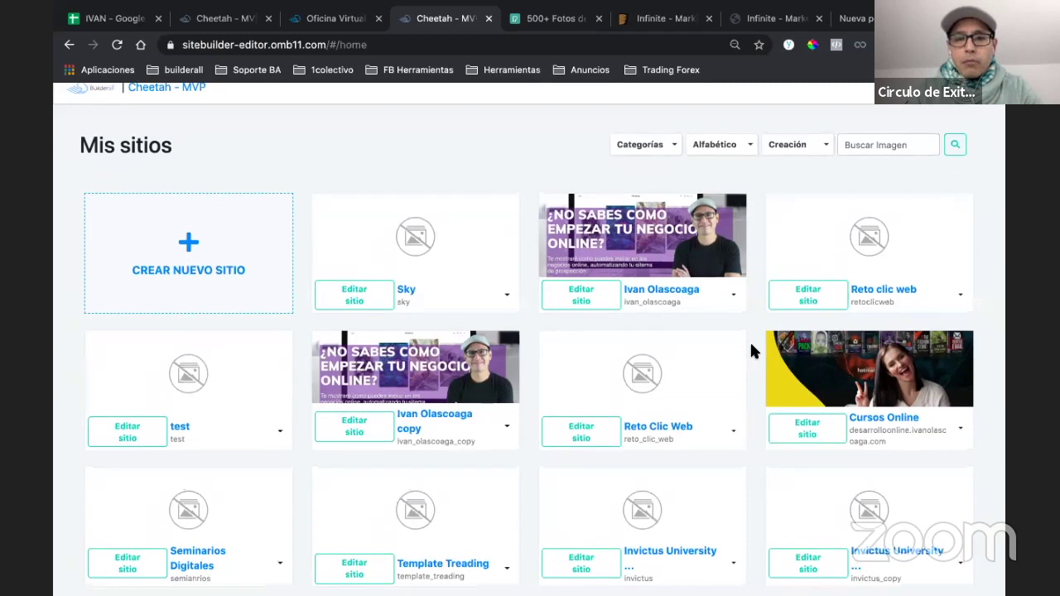
scroll(751, 348, "up", 1)
left_click(673, 162)
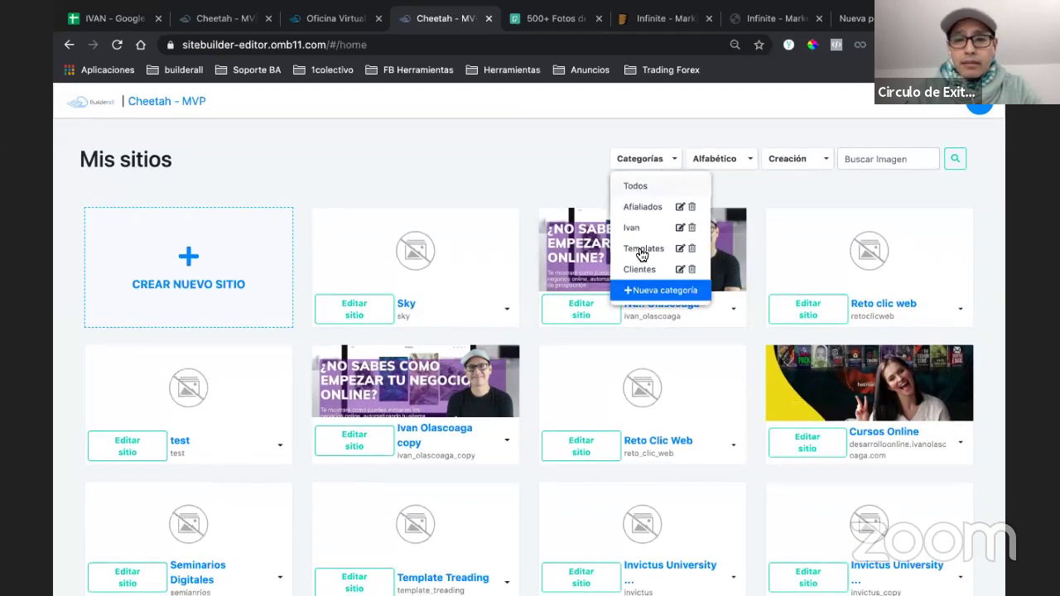
left_click(750, 176)
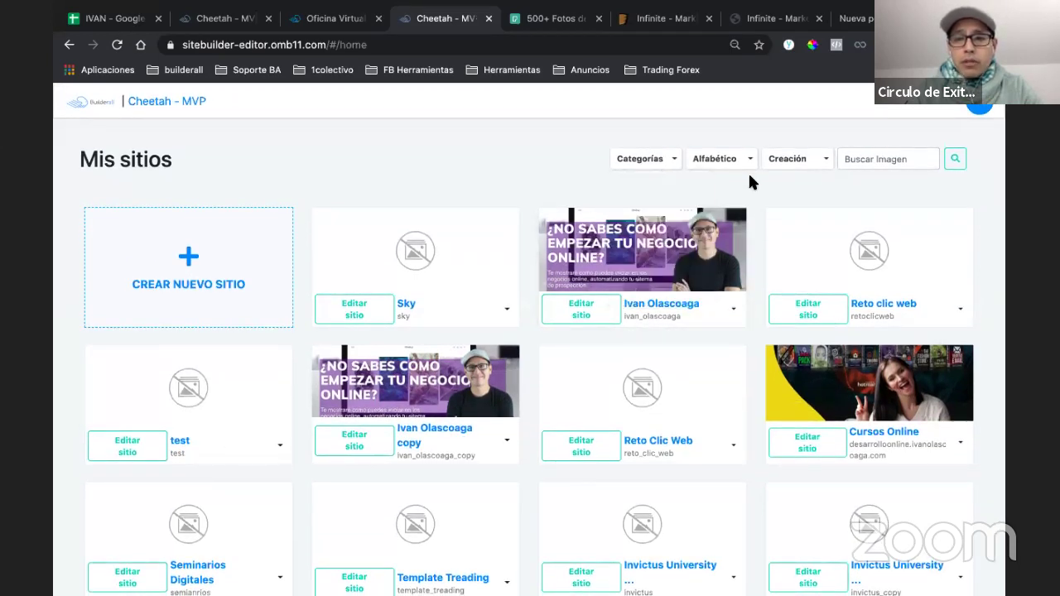
left_click(820, 166)
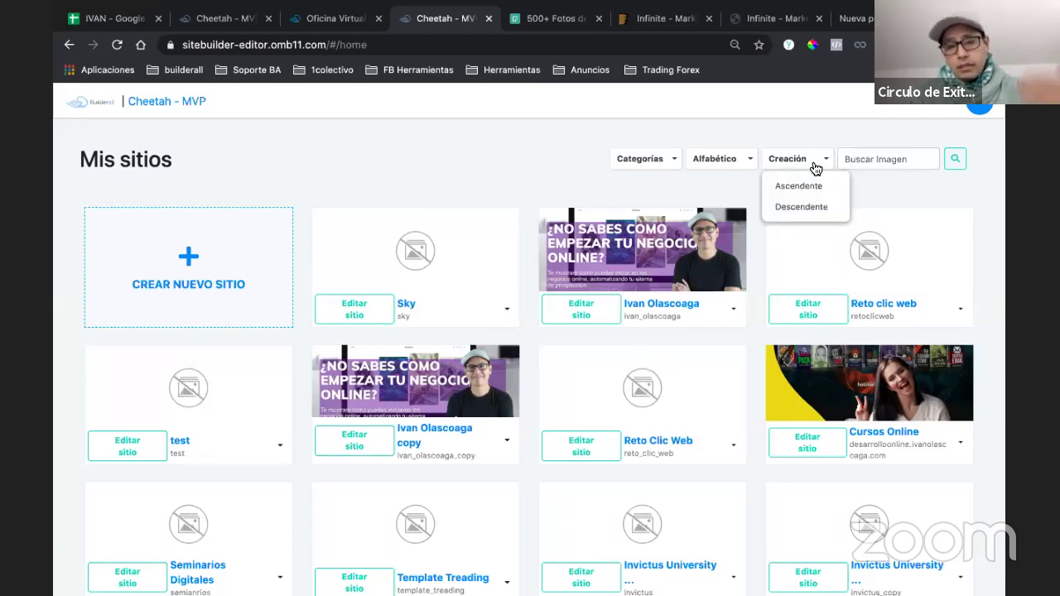
left_click(527, 185)
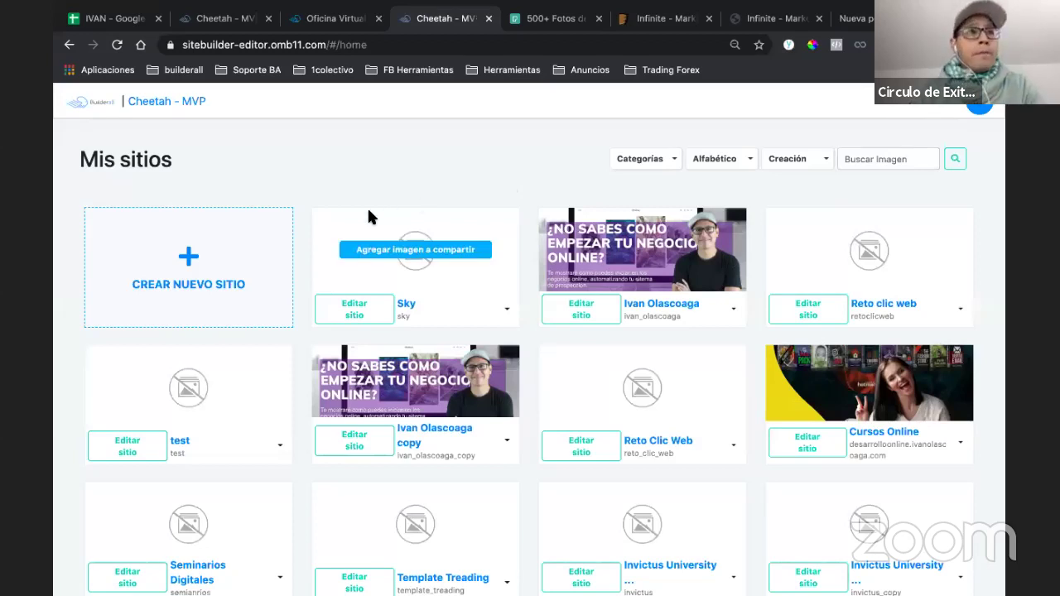
- Start creating a new site and enter "Tempate Video Youtube" as its title
left_click(189, 260)
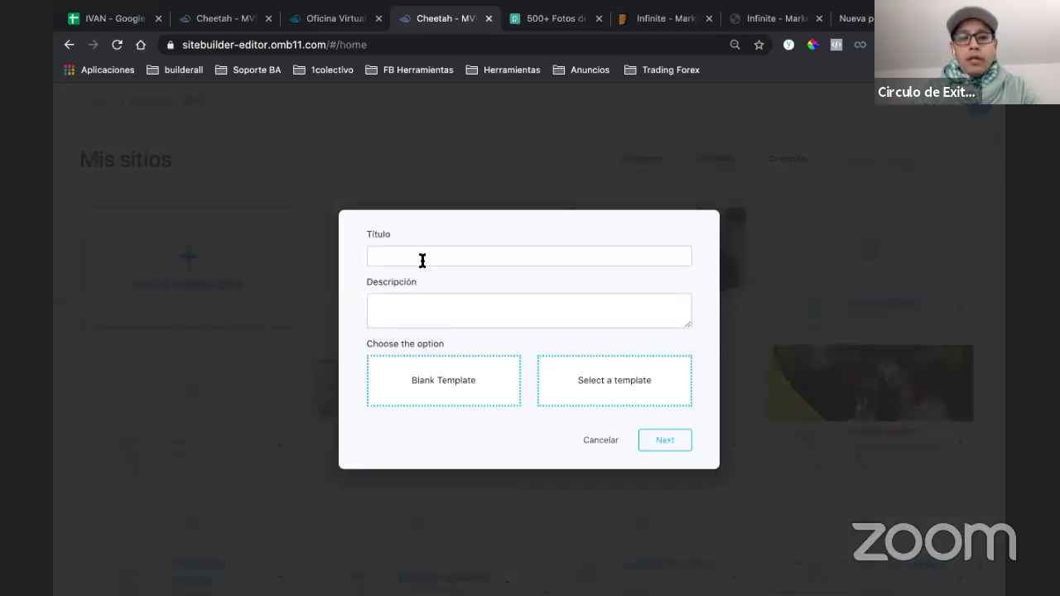
left_click(422, 259)
left_click(490, 254)
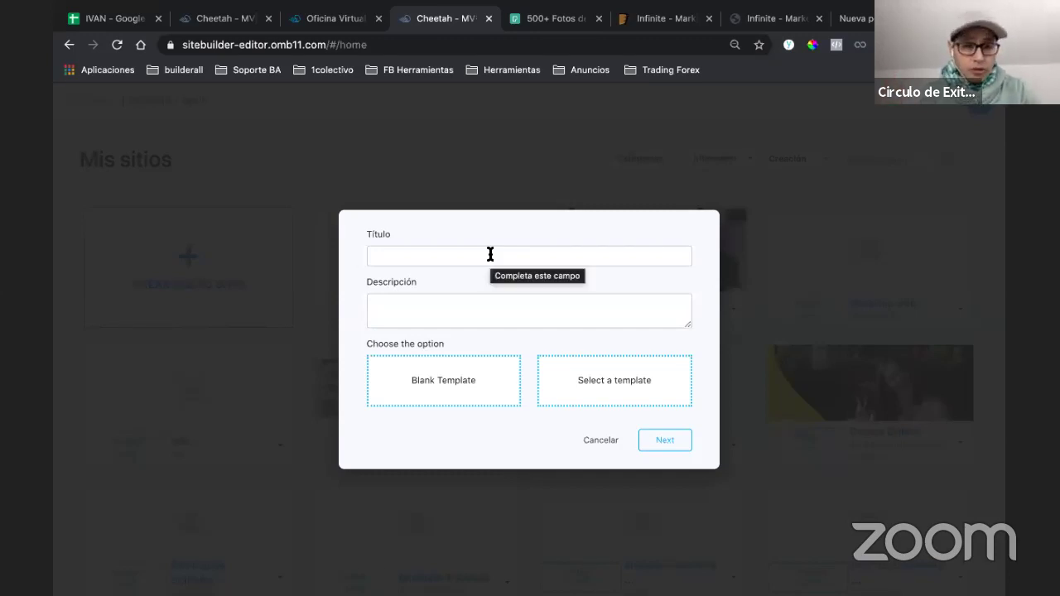
left_click(483, 256)
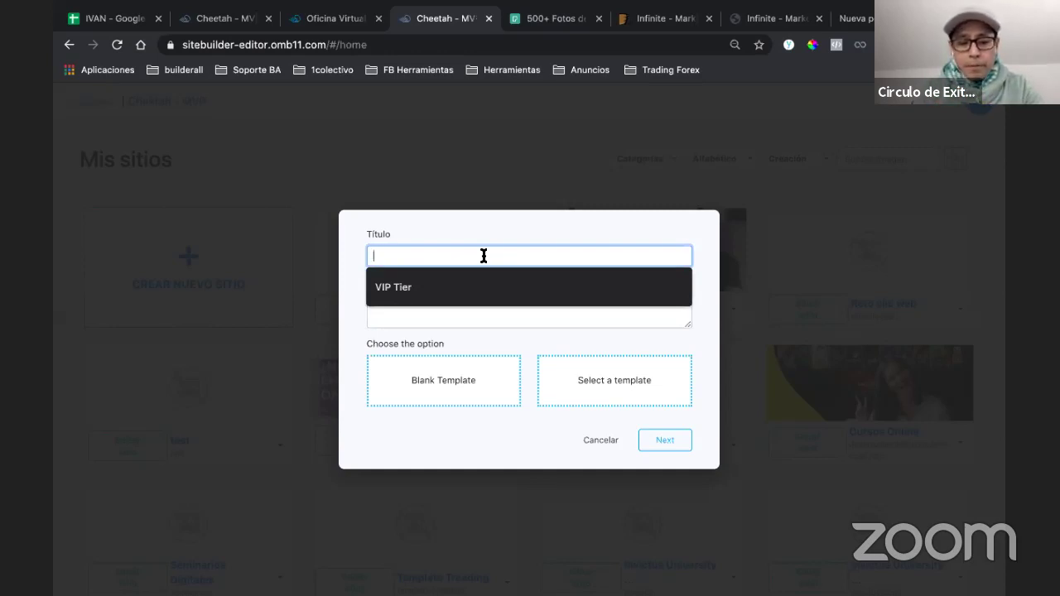
type("Priemer ")
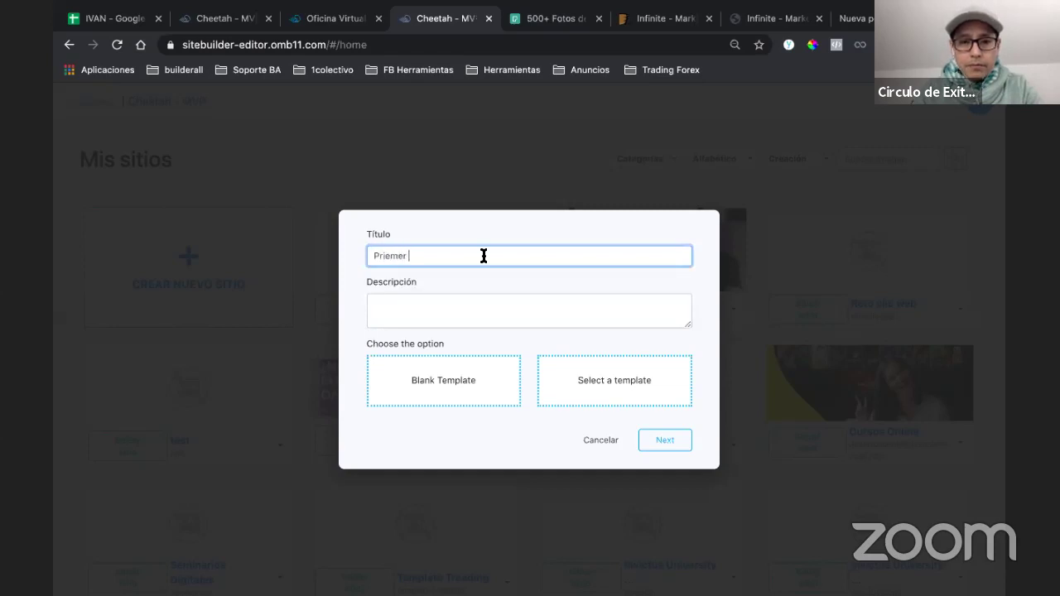
type("Vide")
double_click(481, 253)
key("ctrl+a")
type("Temp")
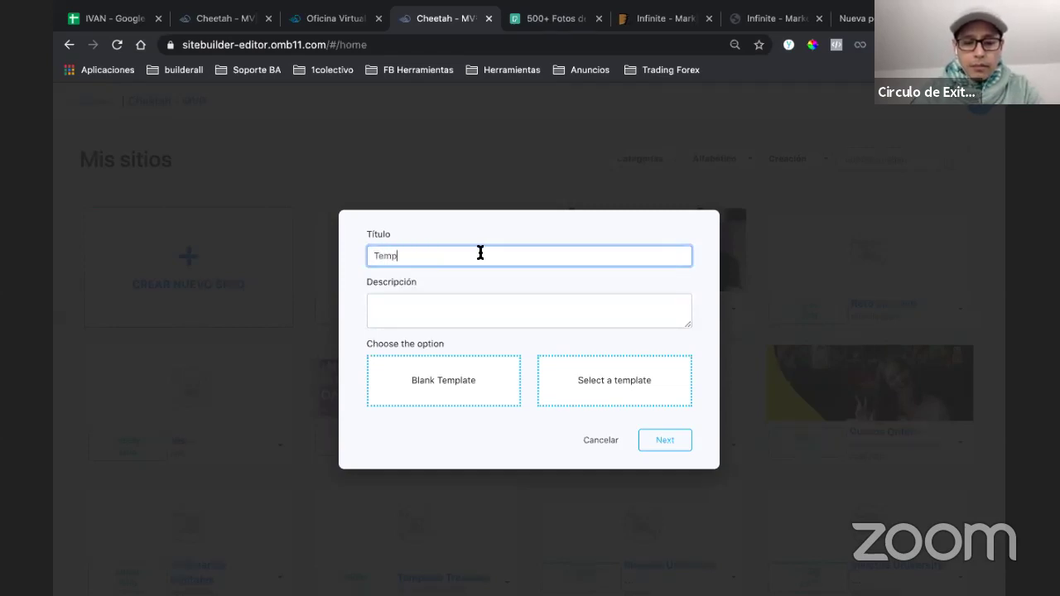
type("ate Video ")
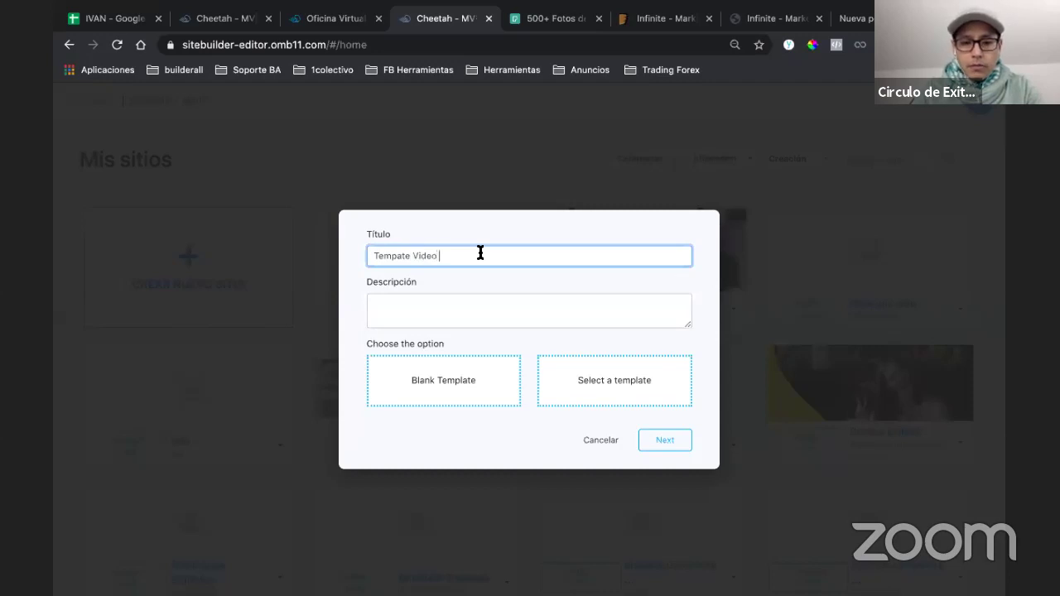
type("Youtub")
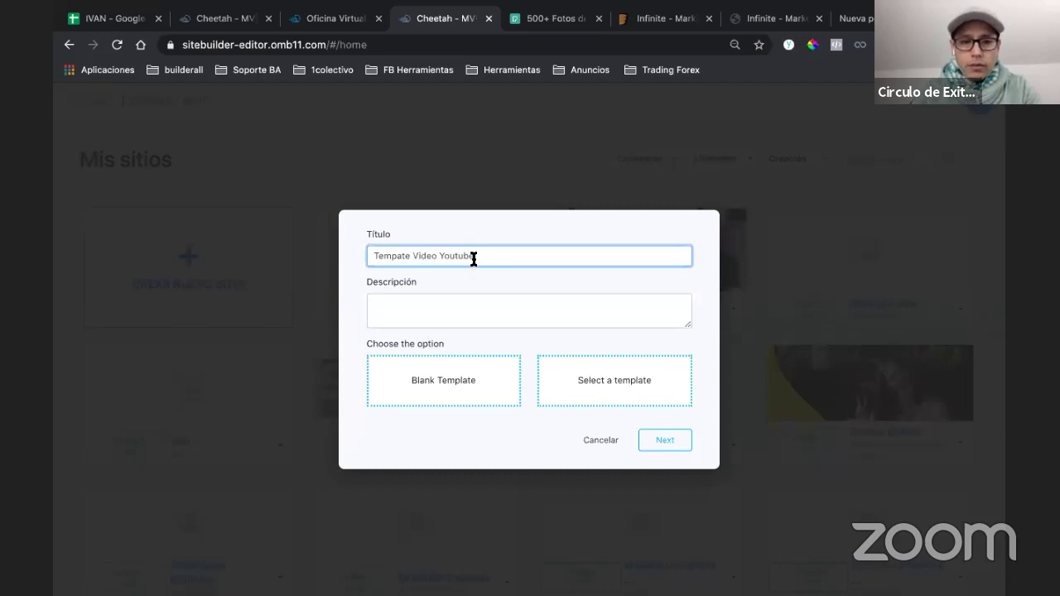
- Copy the new site's title into its description and choose the Select a template option
key("ctrl+a")
key("ctrl+c")
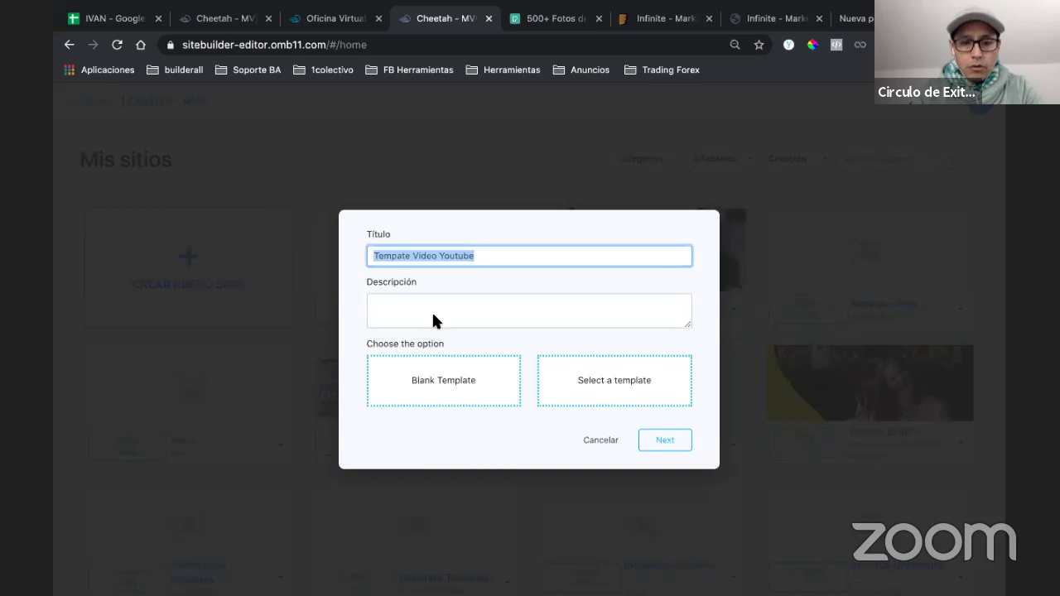
left_click(431, 311)
key("ctrl+v")
left_click(456, 361)
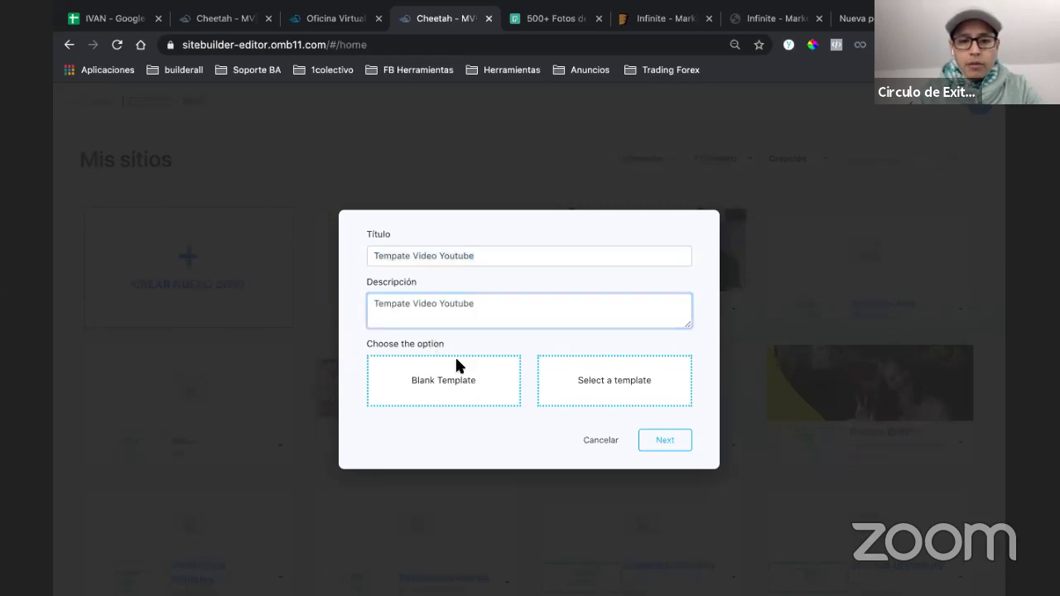
left_click(581, 376)
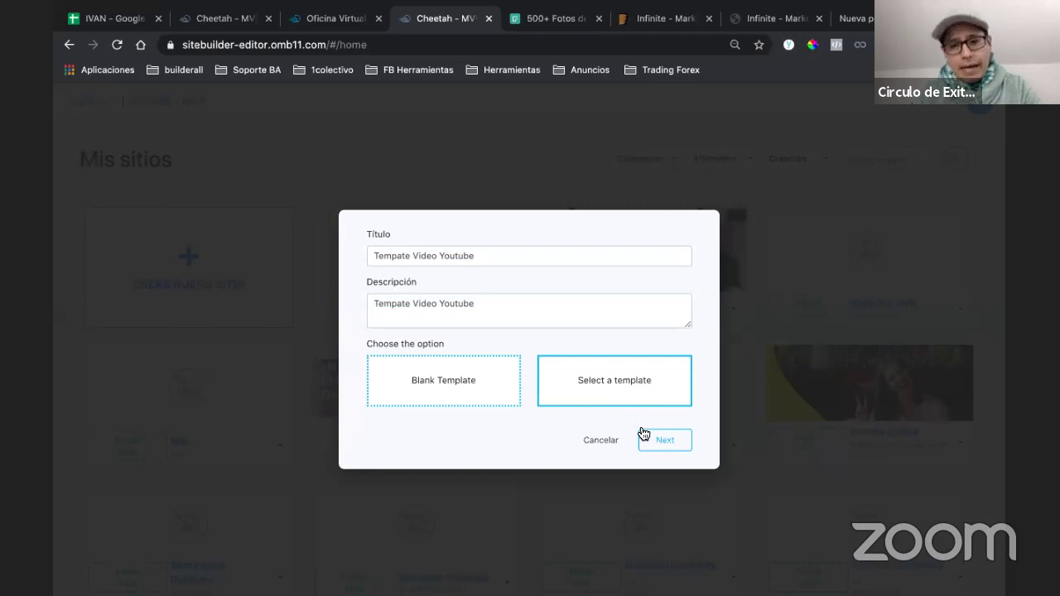
- Continue to the template gallery and look through all the available templates
left_click(654, 441)
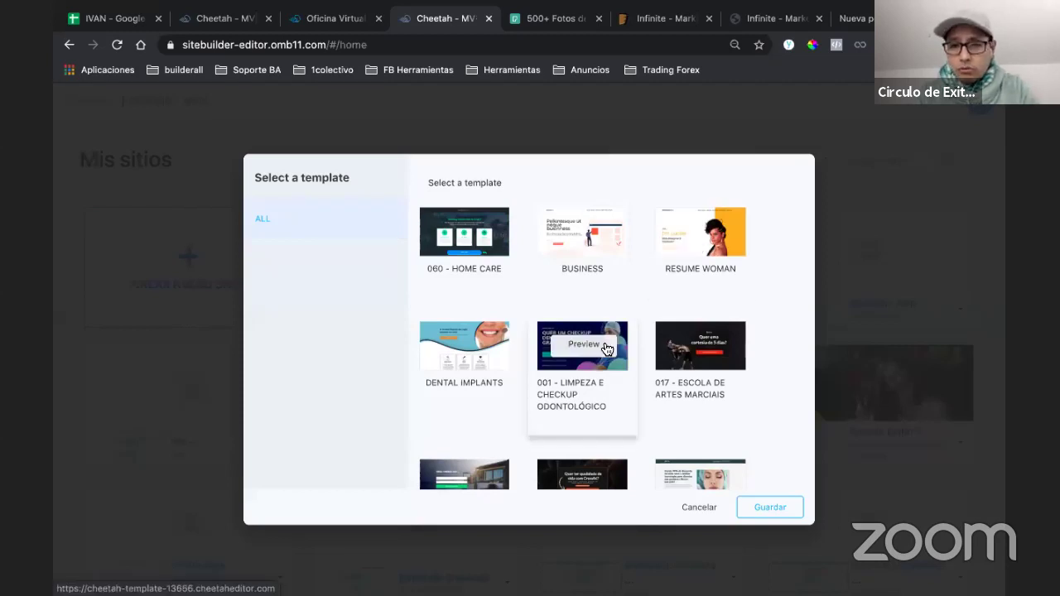
scroll(579, 348, "down", 2)
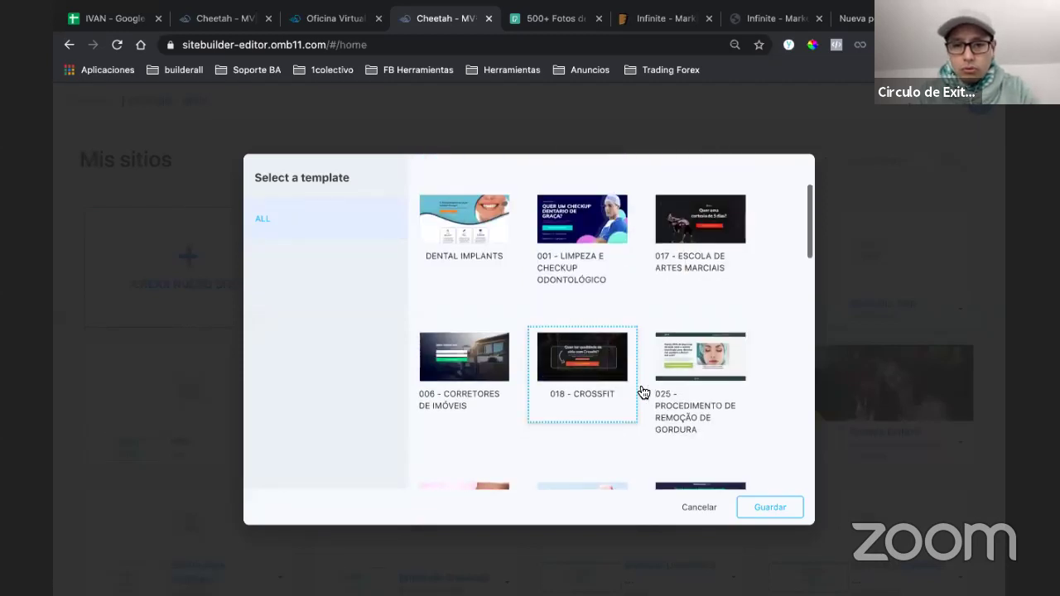
scroll(639, 392, "down", 4)
scroll(643, 392, "down", 3)
scroll(640, 435, "down", 4)
scroll(655, 426, "down", 3)
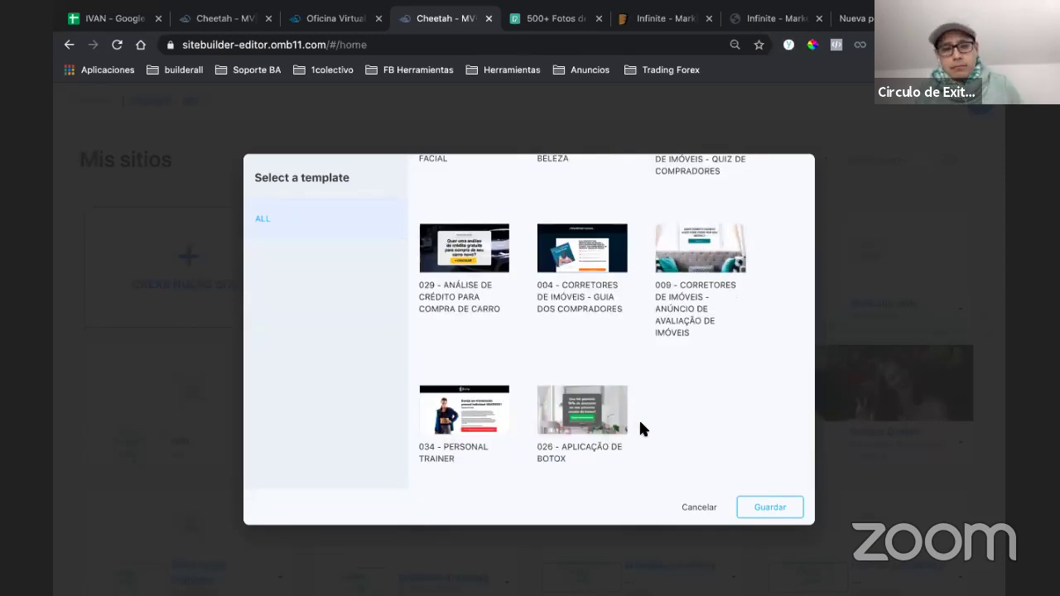
scroll(645, 410, "up", 1)
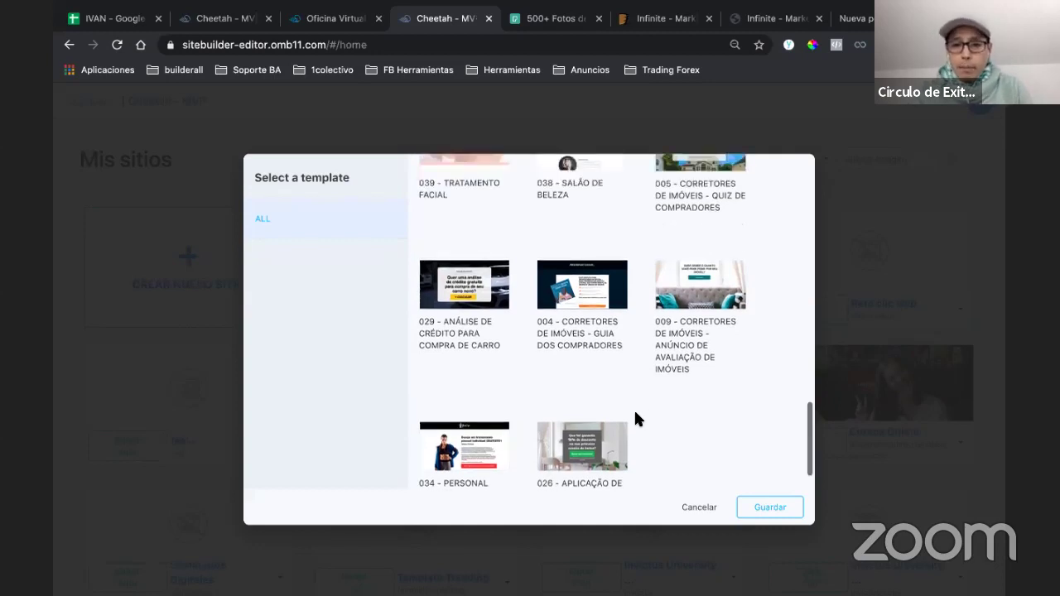
scroll(636, 413, "up", 2)
scroll(635, 414, "up", 2)
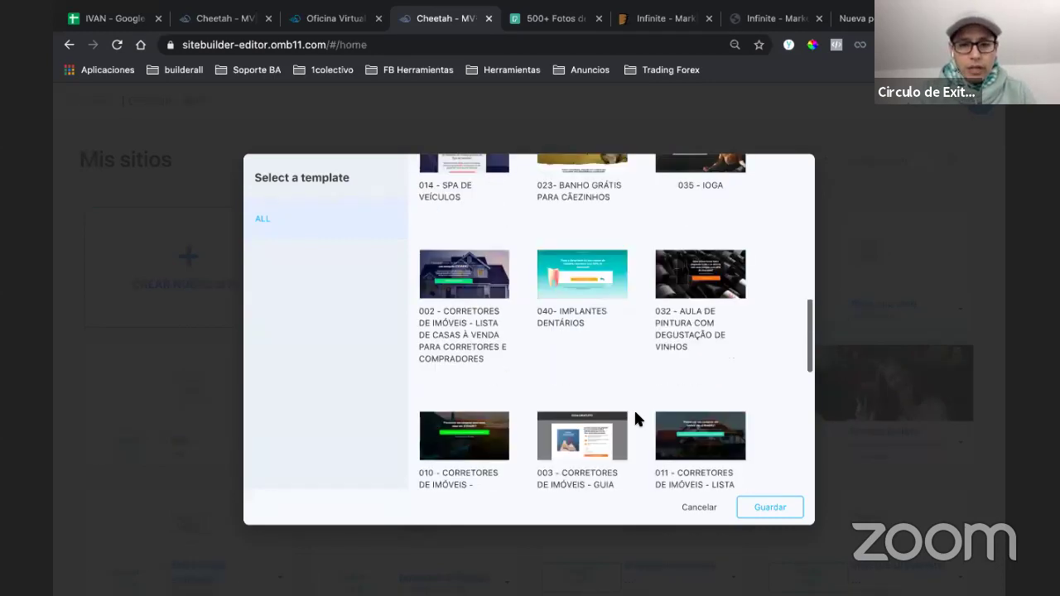
scroll(635, 418, "up", 1)
scroll(636, 418, "up", 3)
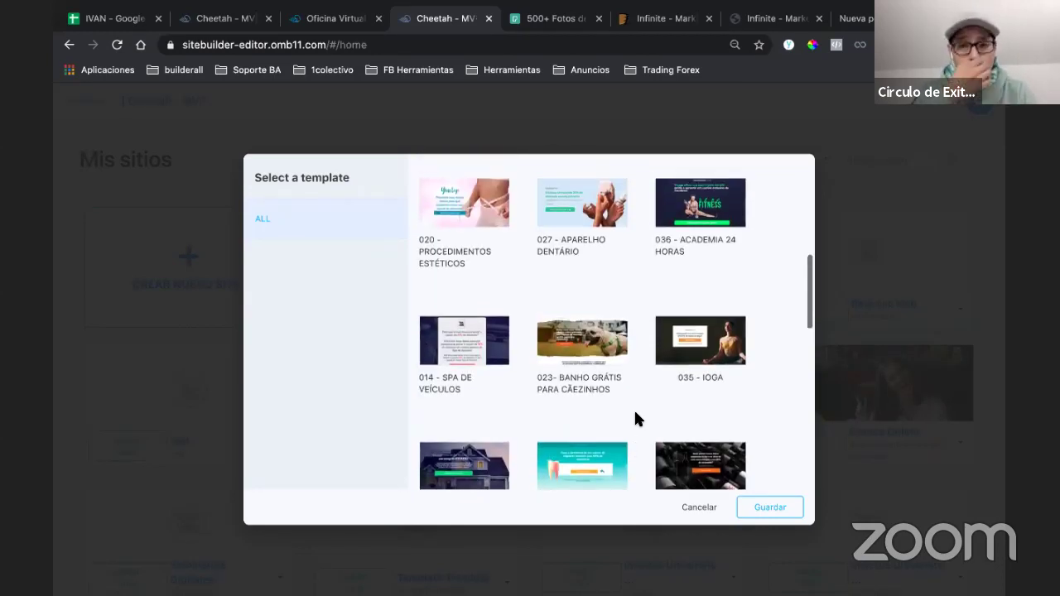
scroll(635, 418, "up", 5)
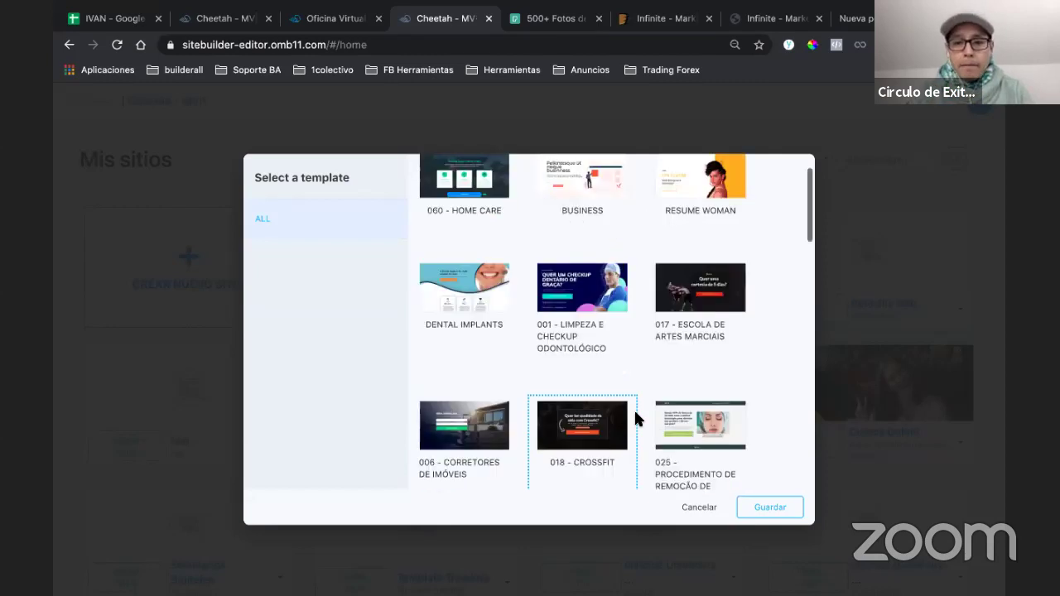
scroll(633, 409, "up", 1)
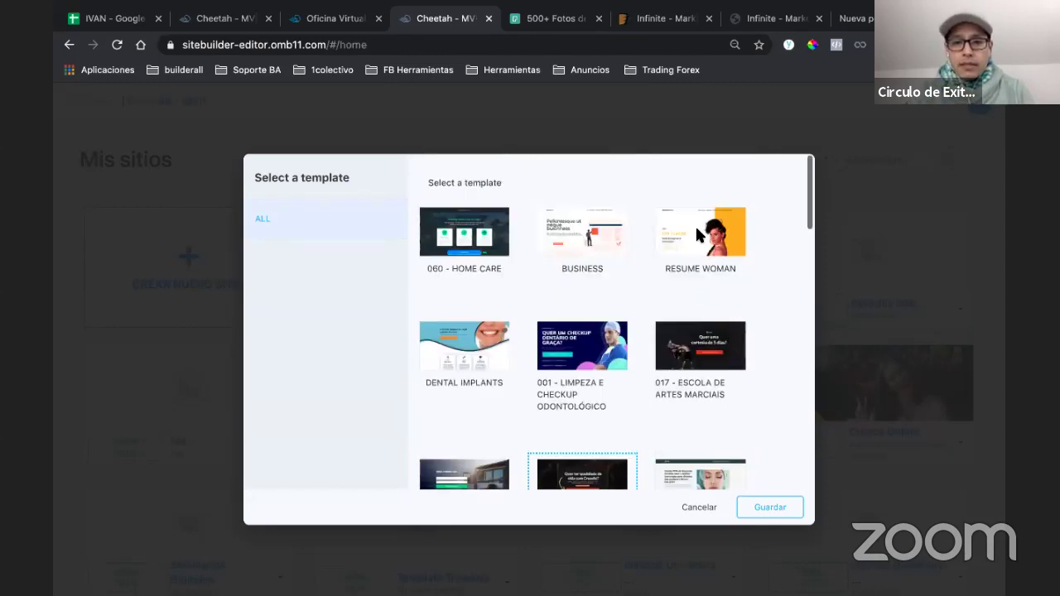
- Preview the RESUME WOMAN template and examine its opening banner, About Me and Services sections
left_click(697, 223)
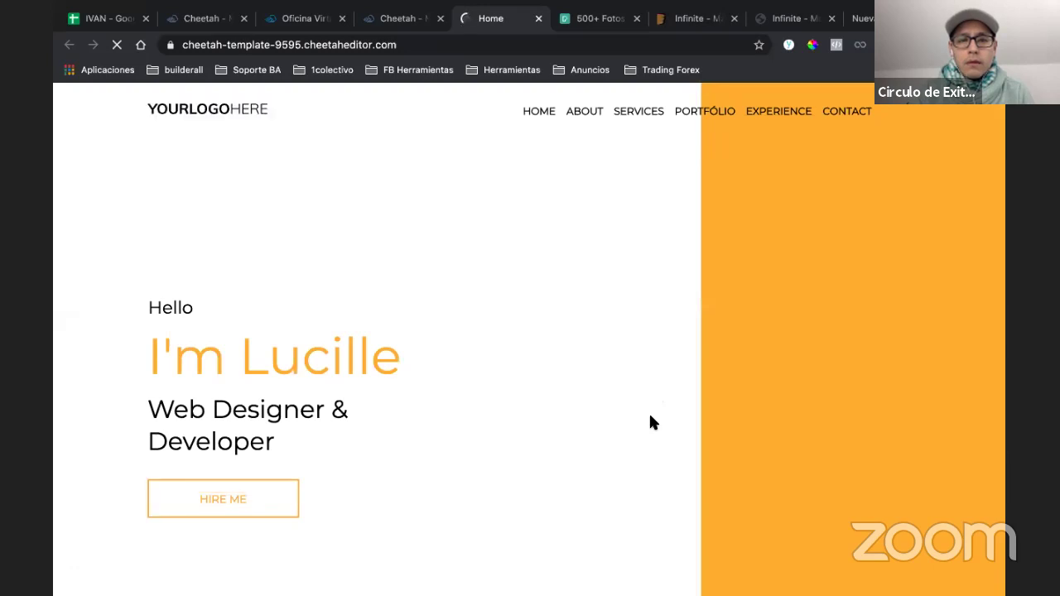
scroll(650, 422, "down", 3)
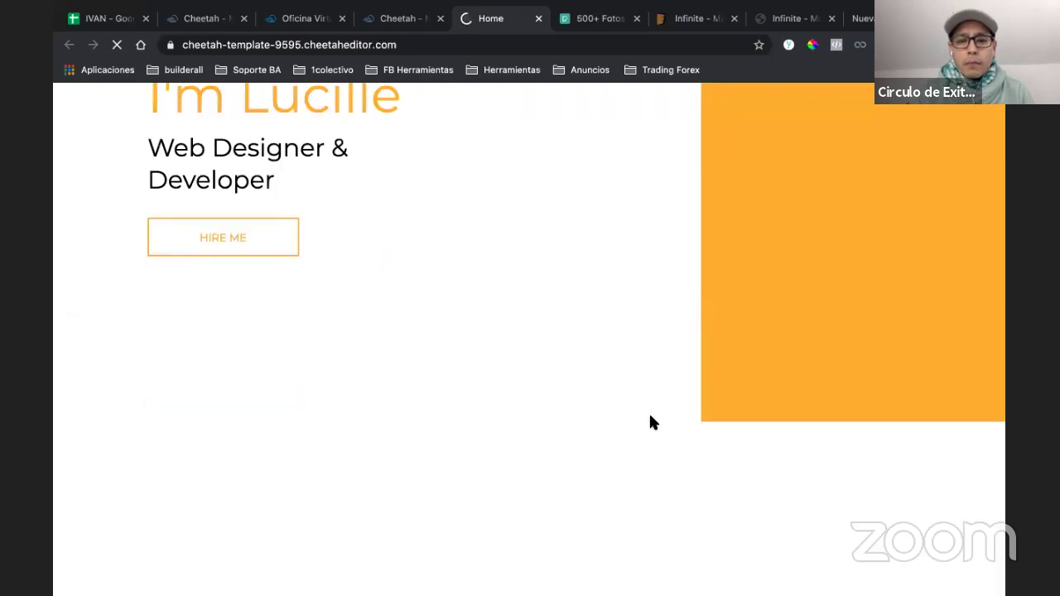
scroll(649, 445, "down", 3)
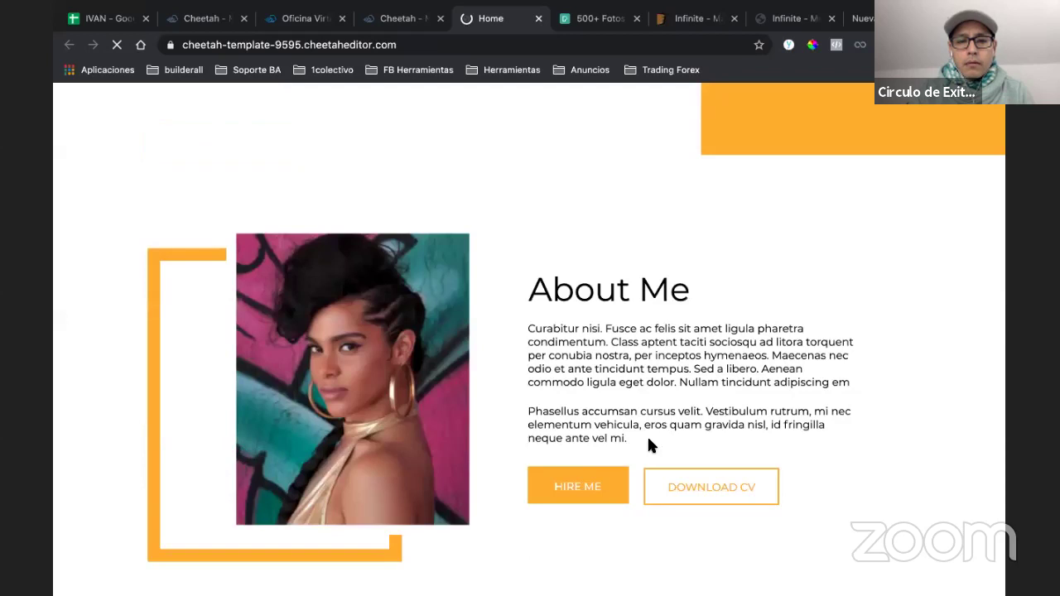
scroll(647, 439, "down", 5)
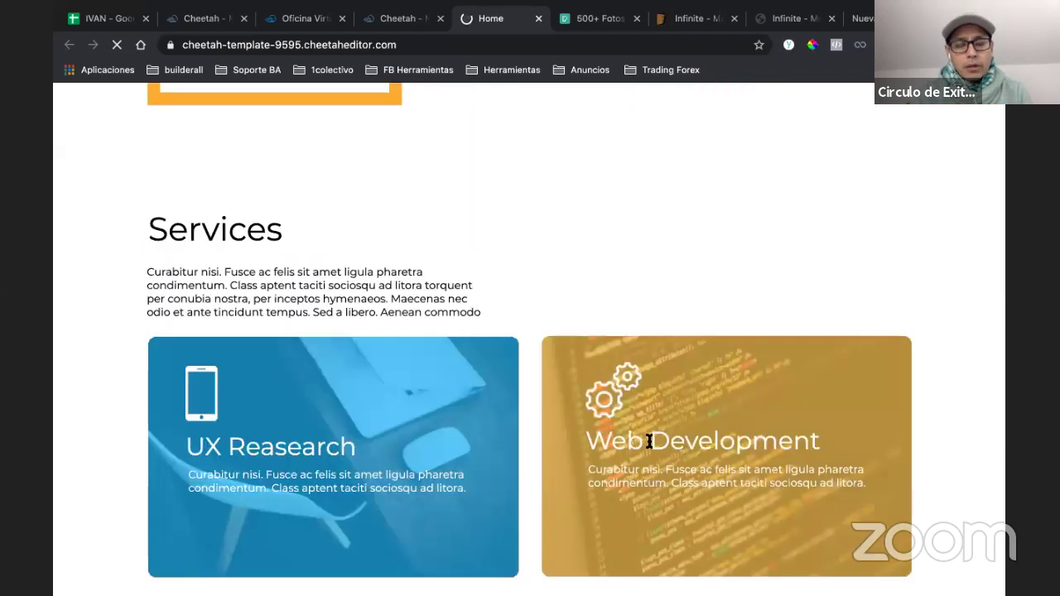
scroll(649, 443, "down", 1)
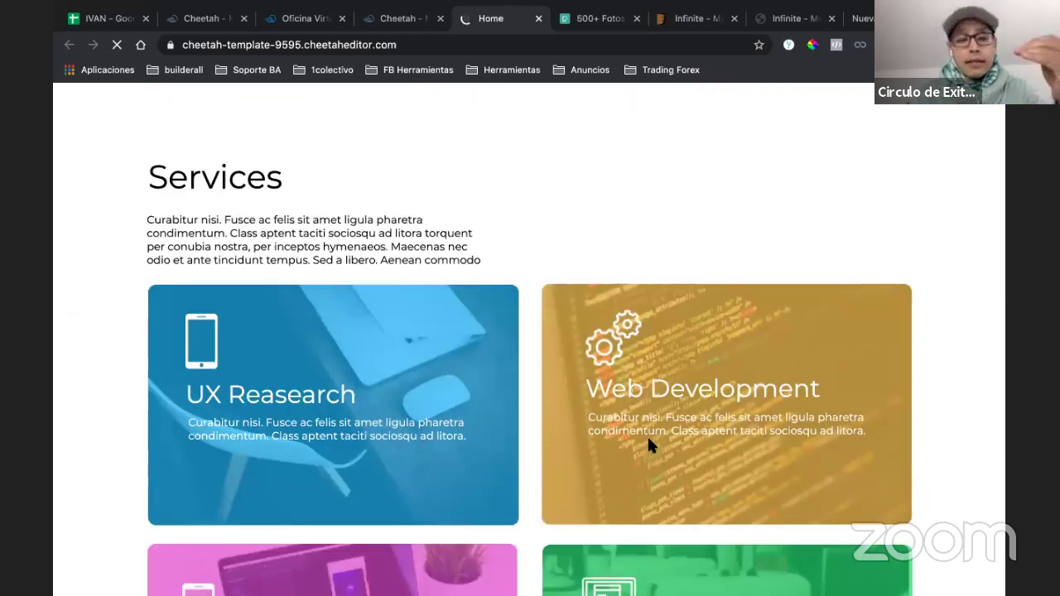
scroll(648, 446, "down", 1)
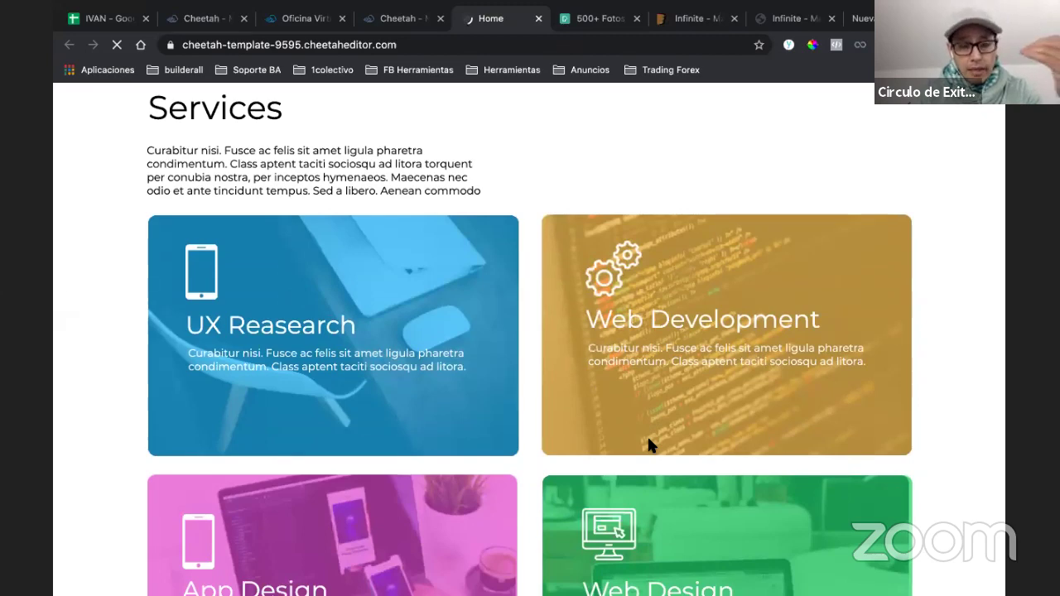
scroll(648, 445, "down", 2)
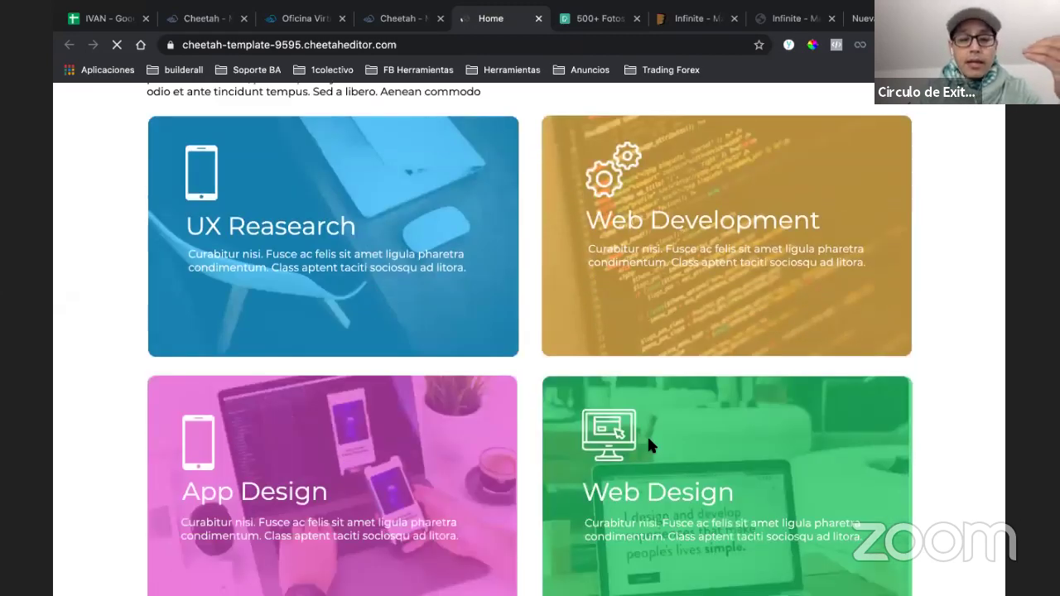
- Examine the template preview from the Portfólio section down to the footer, return to its opening banner and close the preview
scroll(648, 445, "down", 5)
scroll(524, 490, "down", 2)
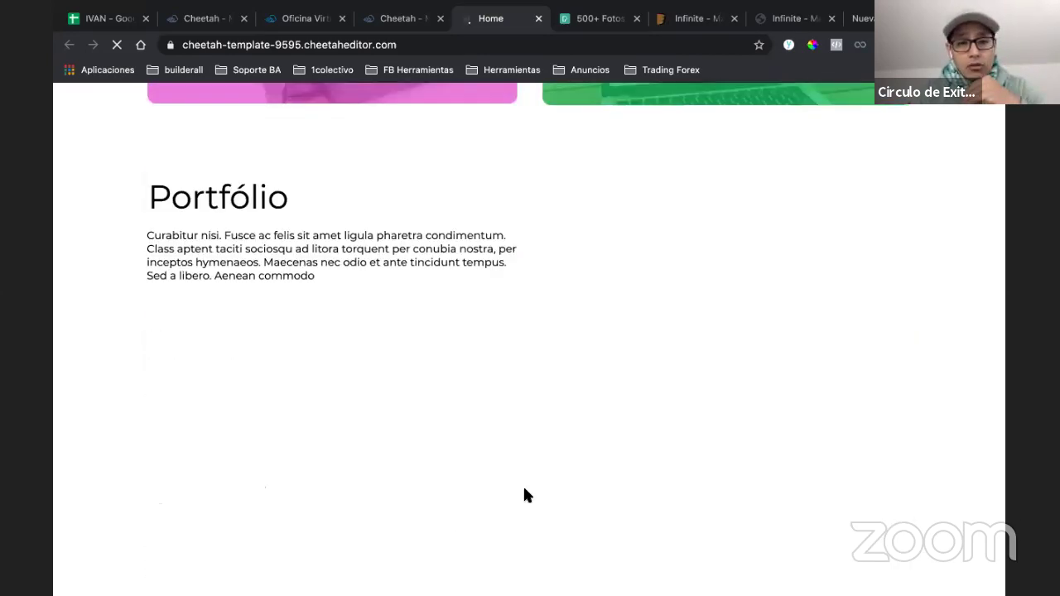
scroll(525, 490, "down", 1)
scroll(523, 495, "down", 4)
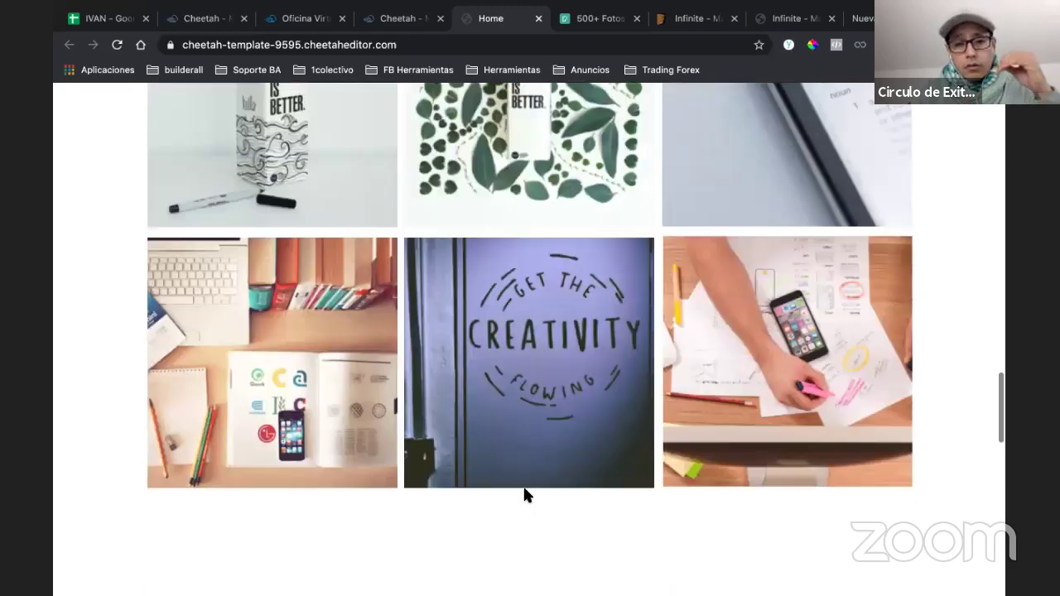
scroll(524, 494, "down", 1)
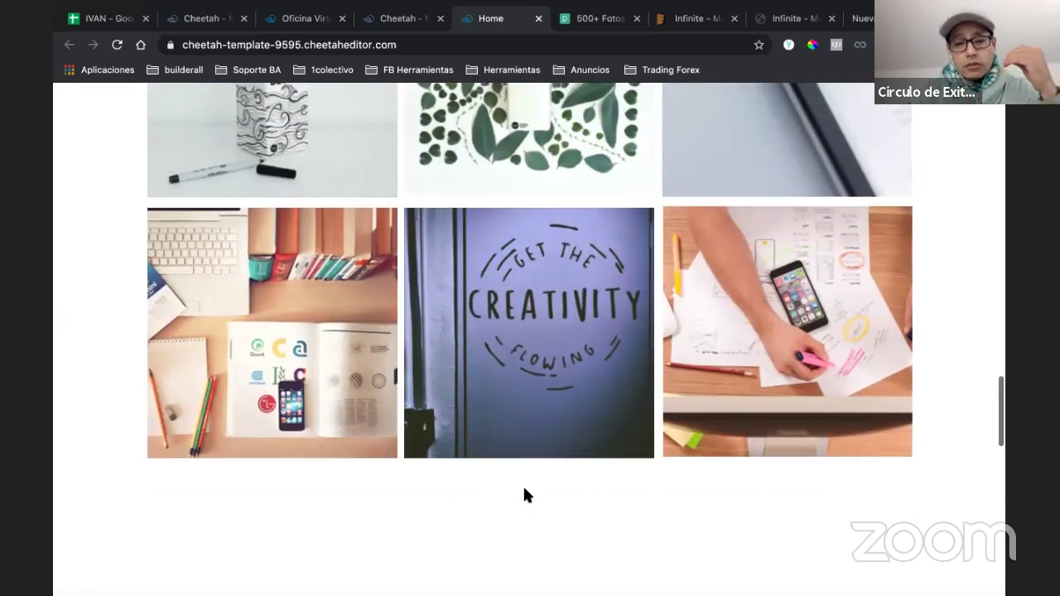
scroll(524, 495, "down", 9)
scroll(524, 495, "down", 5)
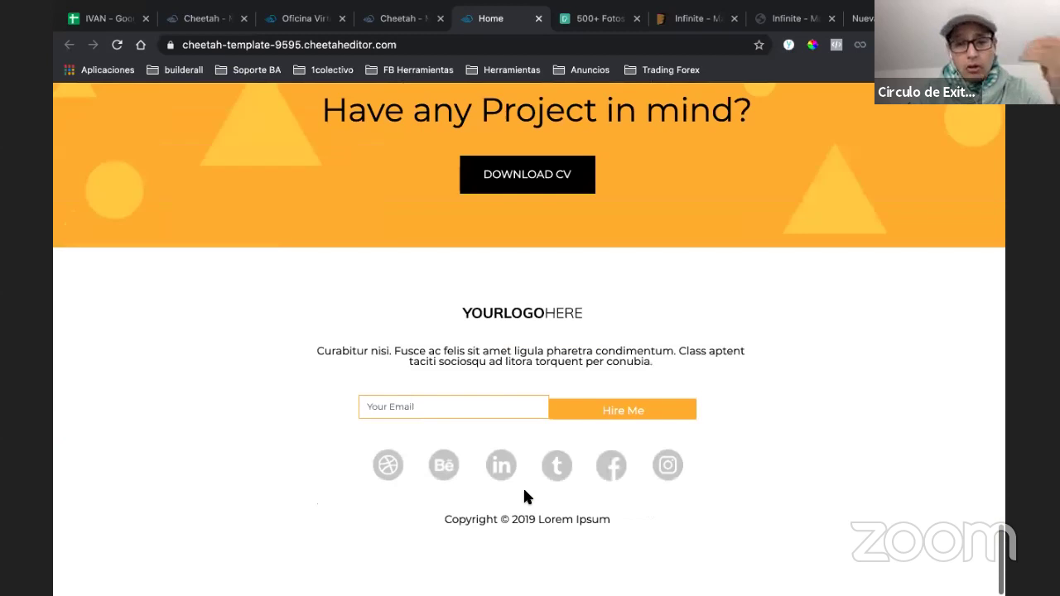
scroll(524, 495, "up", 20)
scroll(523, 496, "up", 8)
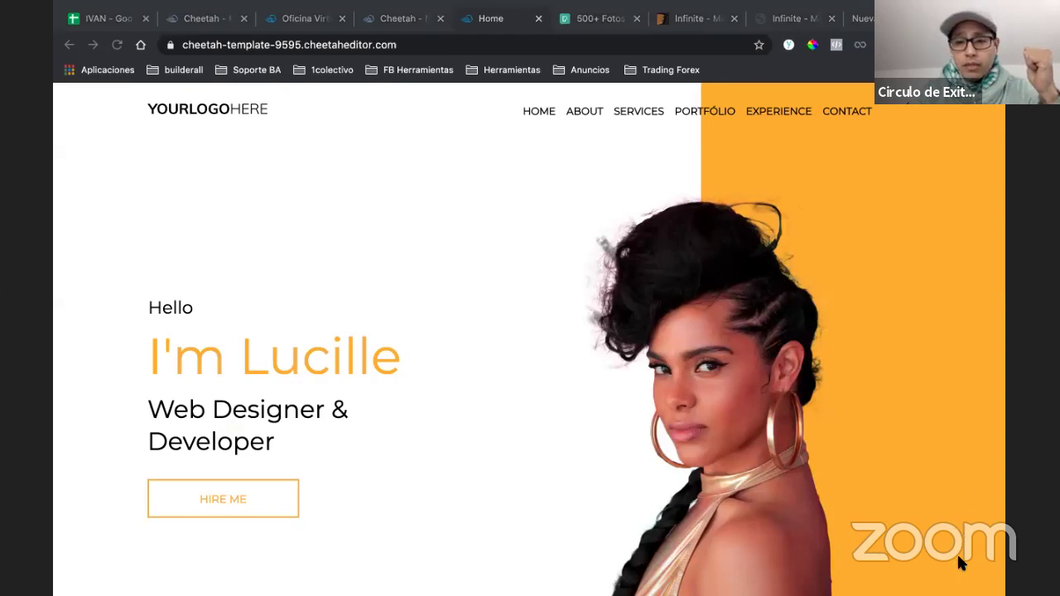
scroll(567, 324, "down", 1)
scroll(555, 207, "up", 1)
left_click(539, 19)
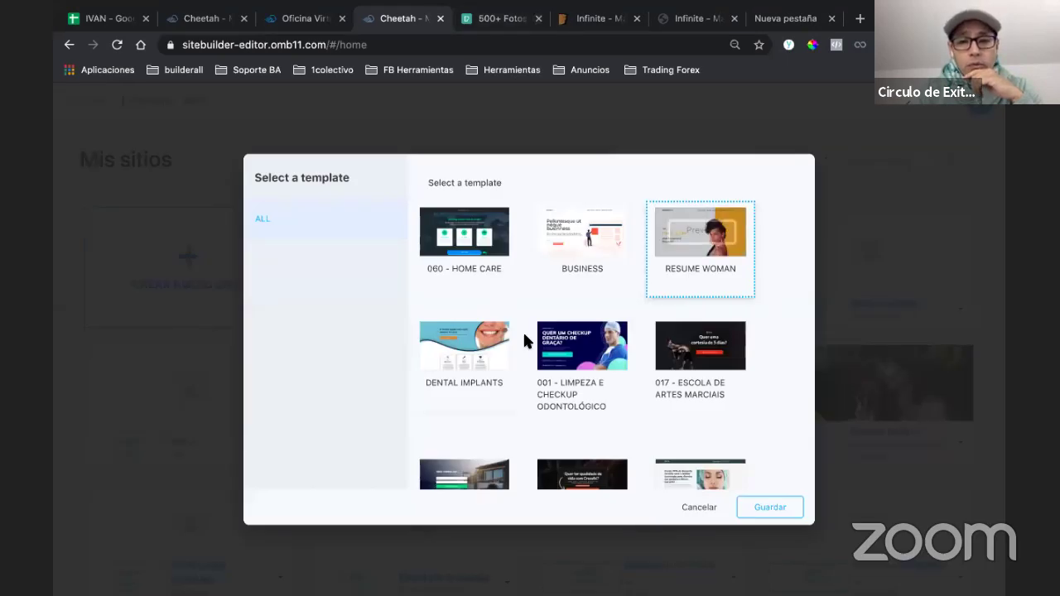
- Look through the template gallery once more and cancel the template selection
scroll(525, 335, "down", 4)
scroll(635, 405, "down", 10)
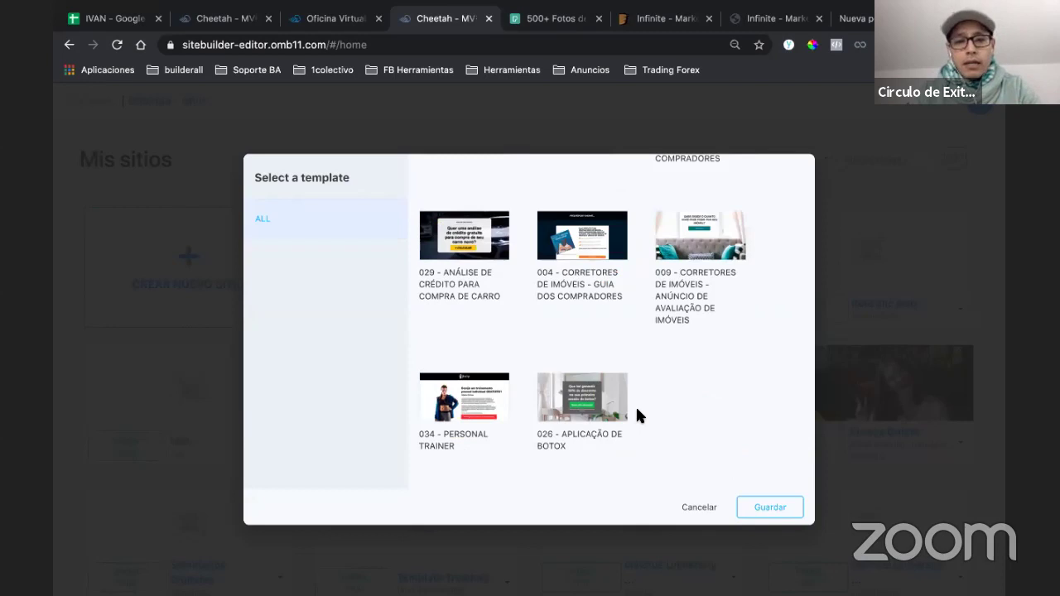
scroll(637, 409, "up", 15)
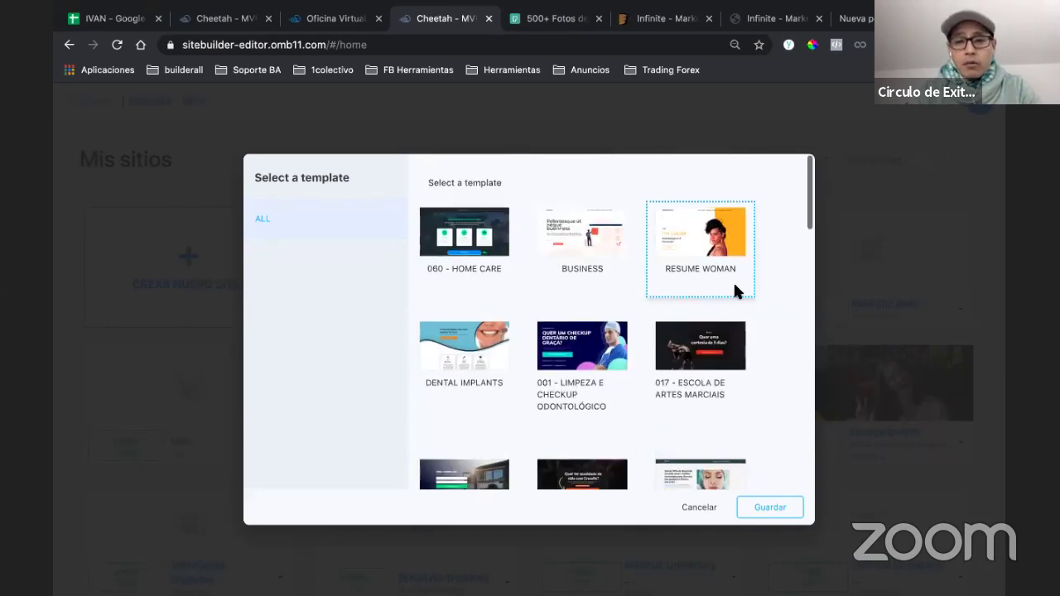
left_click(833, 238)
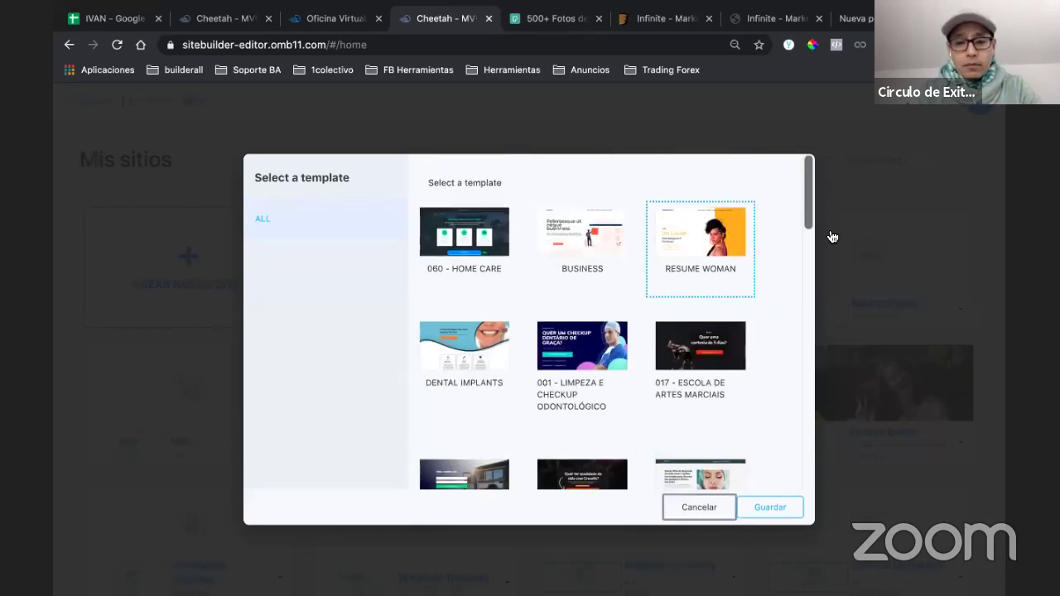
left_click(706, 507)
- Create a new site with "Tempate Video Youtube" as title and description, using the Blank Template option
left_click(198, 258)
left_click(424, 284)
left_click(420, 301)
type("Tempate Video Youtube")
left_click(440, 375)
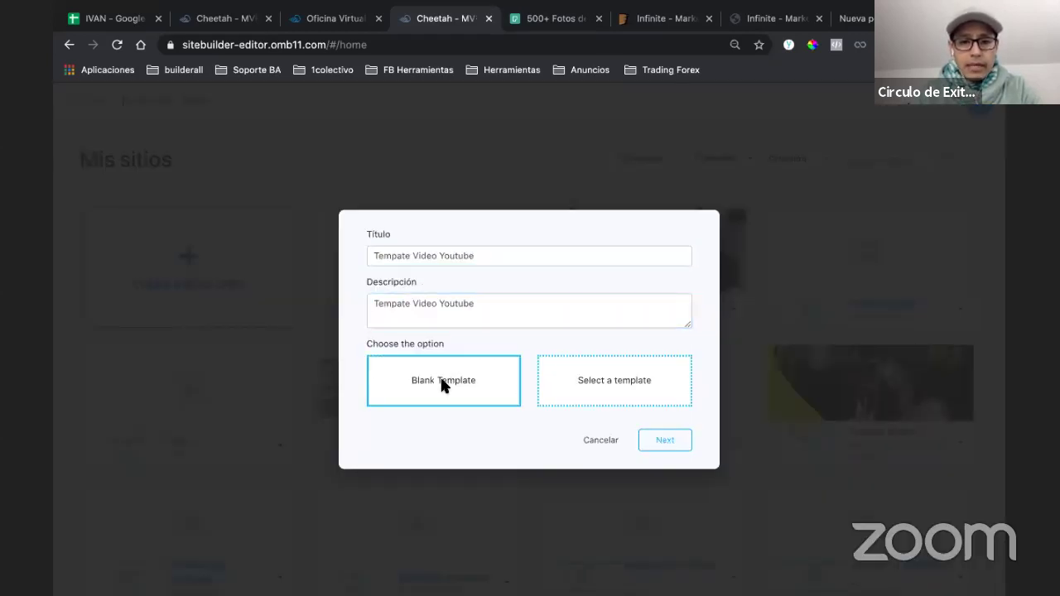
left_click(661, 444)
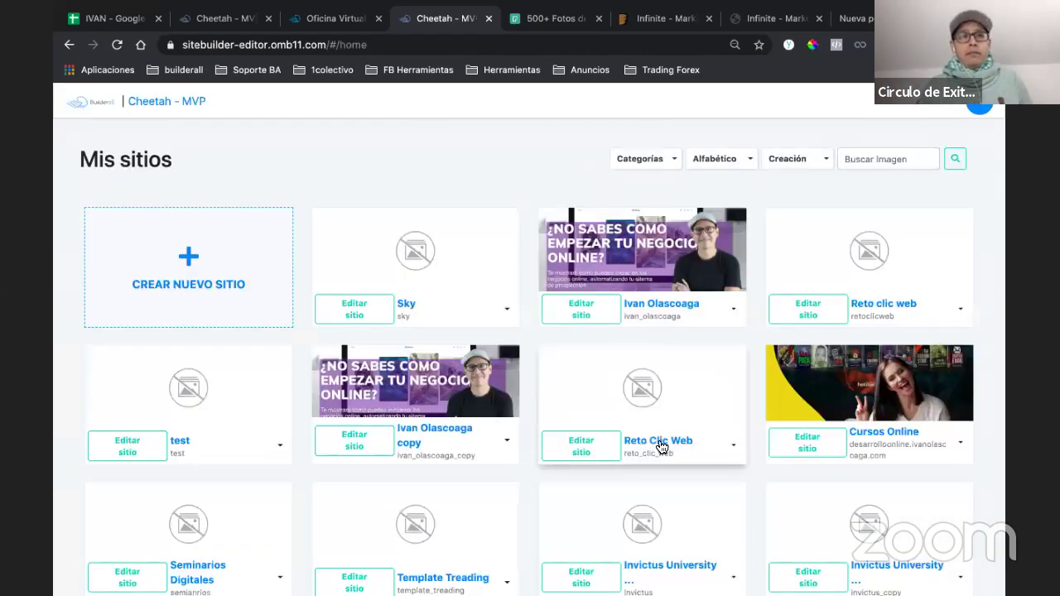
- Go to page 2 of the site list to find the new Tempate Video Youtube site
mouse_move(687, 381)
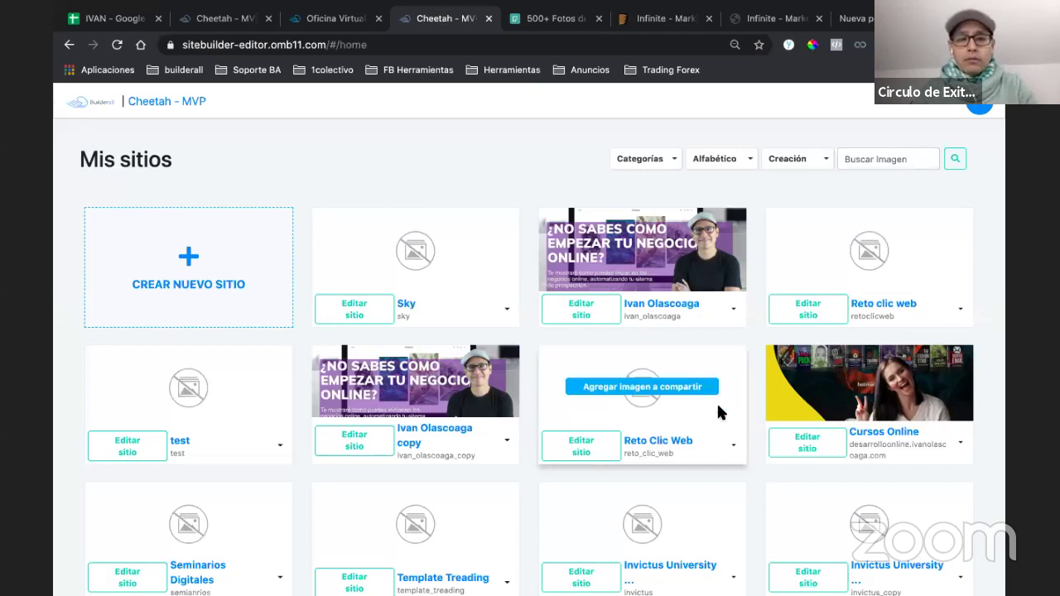
scroll(700, 373, "down", 1)
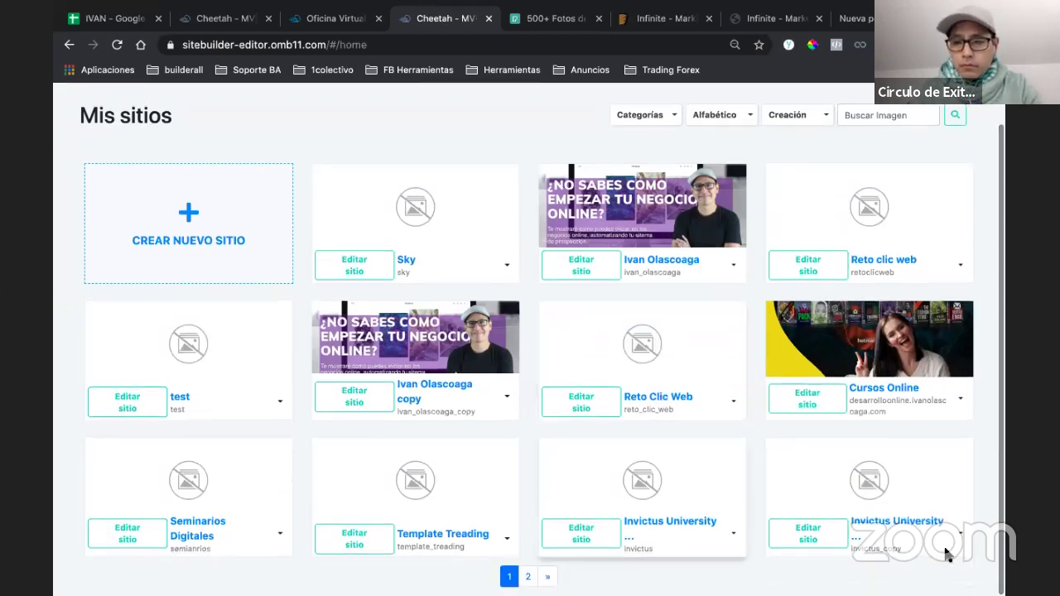
left_click(527, 576)
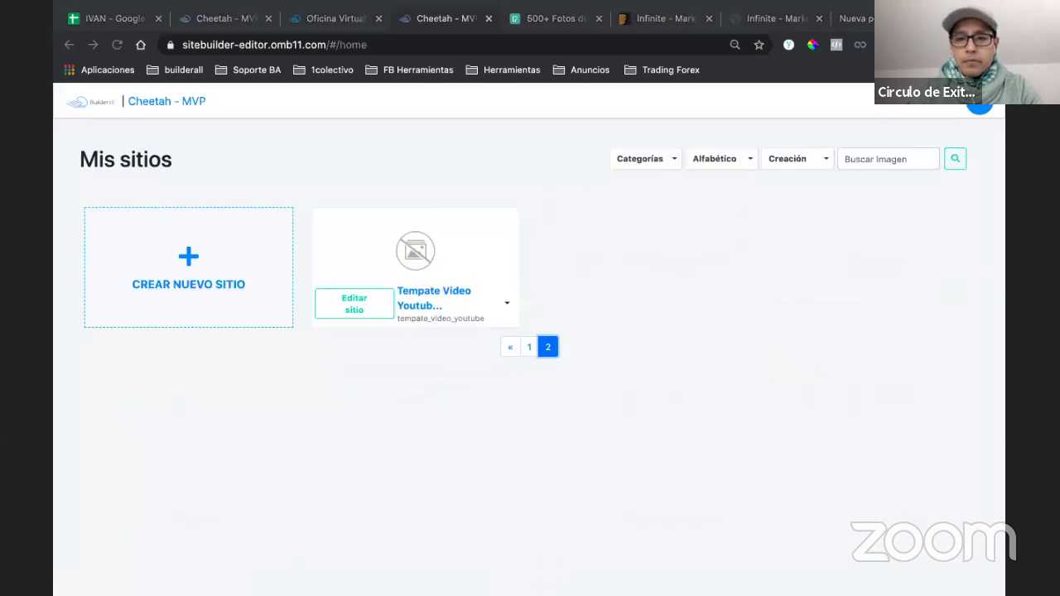
- View the image library for the new site's sharing image, cancel it, and examine the site's management options
left_click(426, 251)
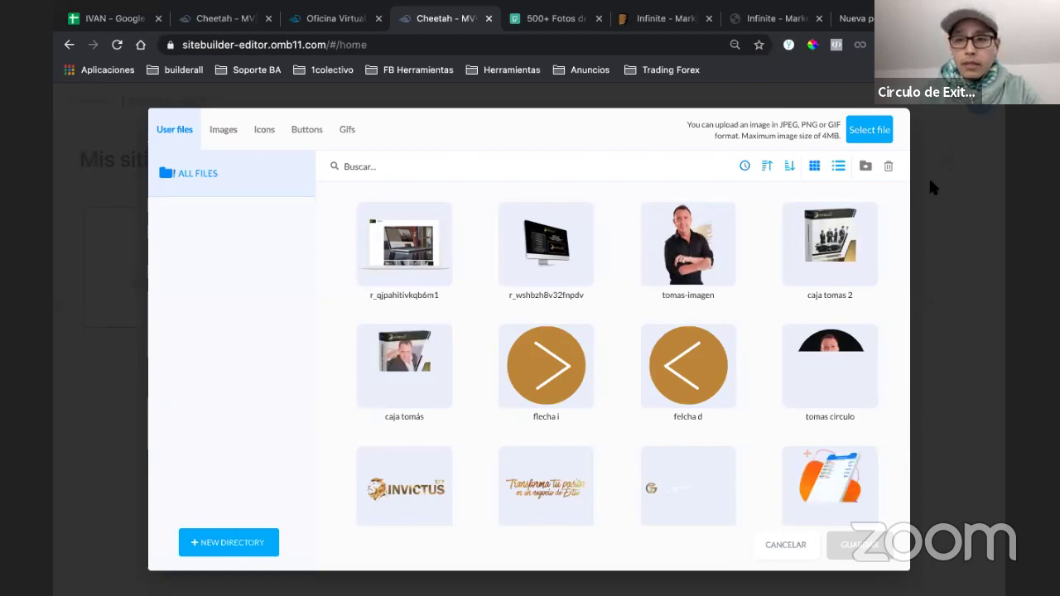
left_click(786, 546)
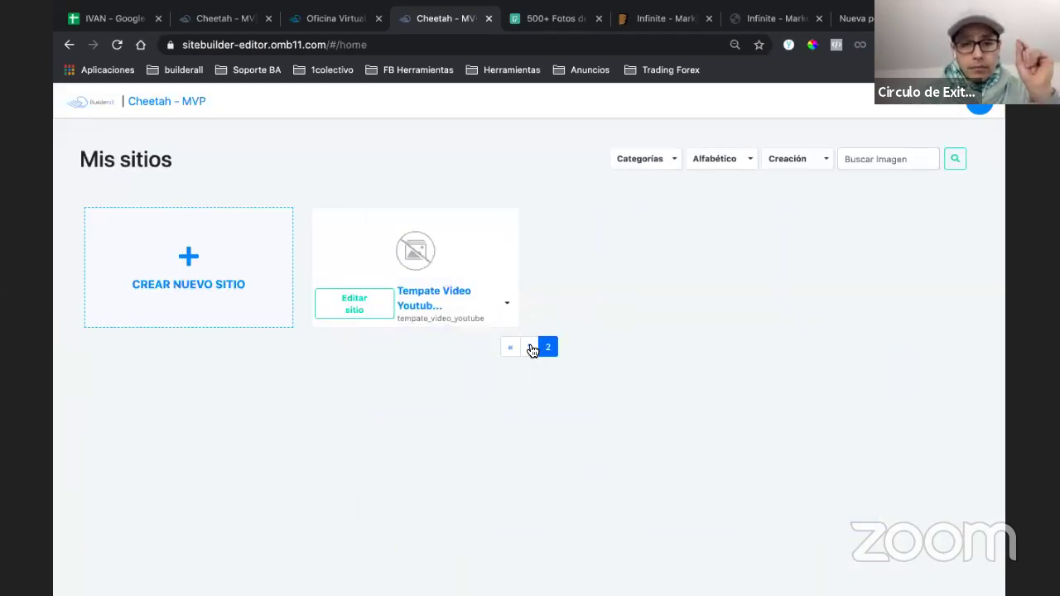
left_click(505, 305)
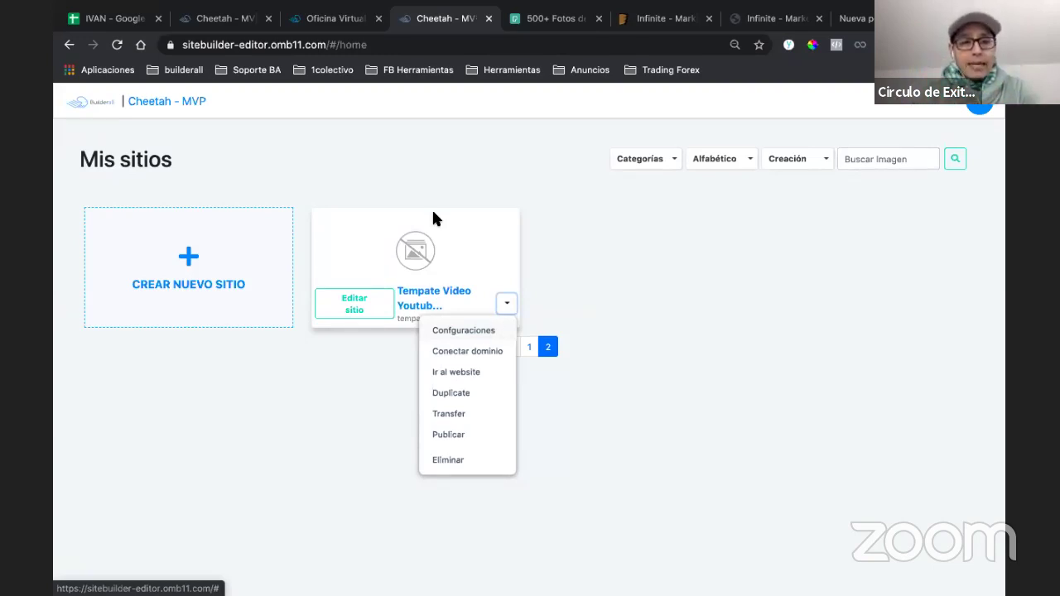
- Open the Tempate Video Youtube site for editing to show its pages
left_click(356, 312)
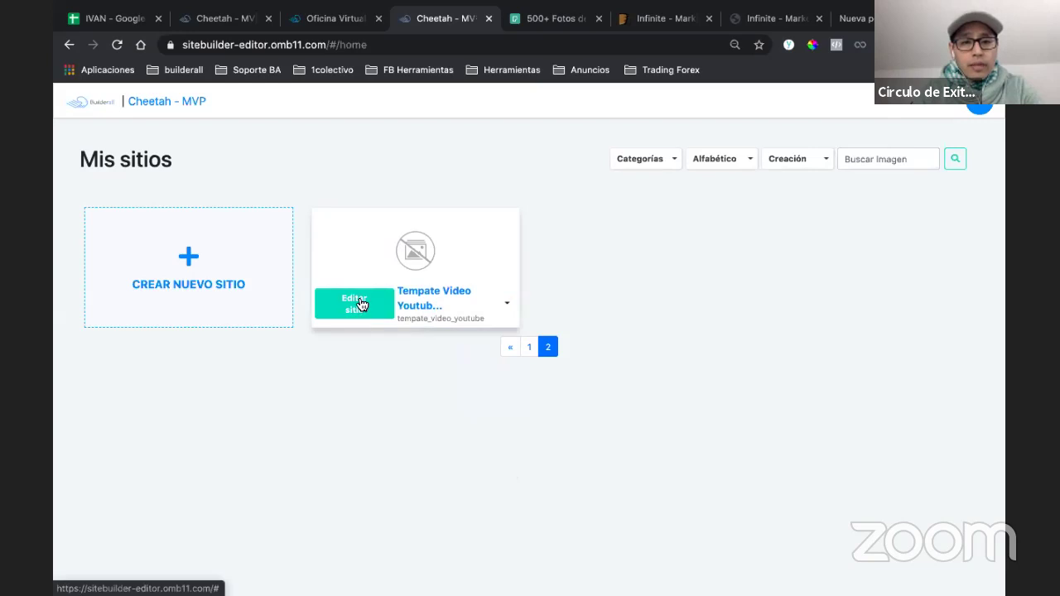
left_click(356, 304)
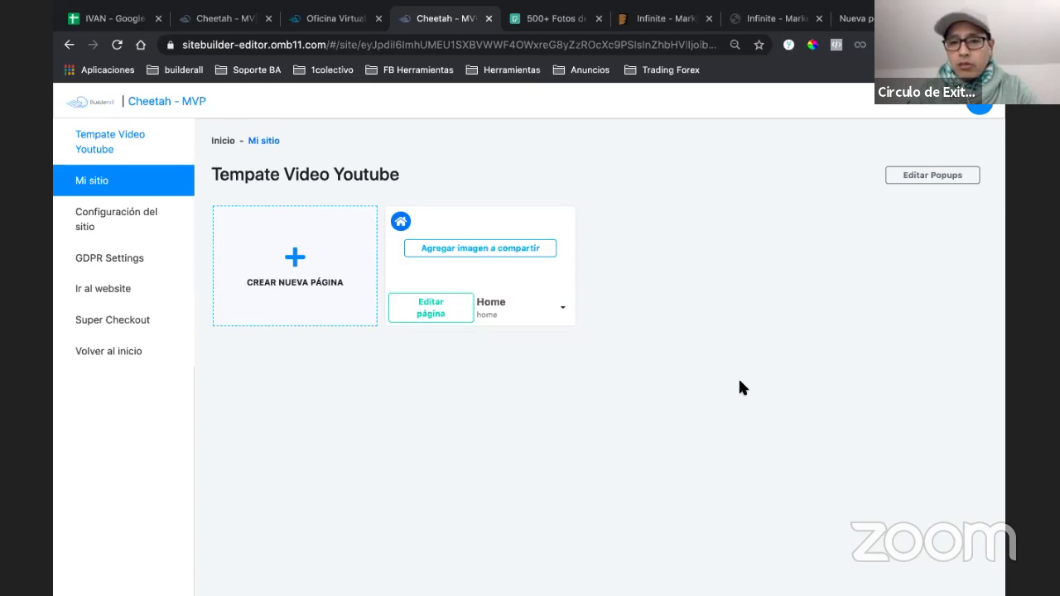
scroll(631, 471, "down", 1)
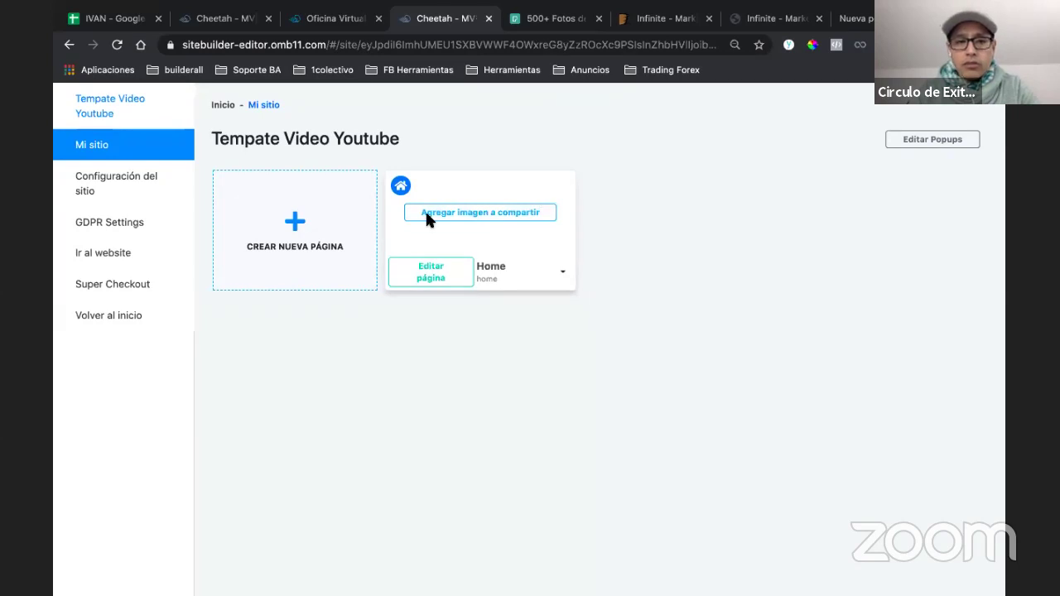
- Examine the form for creating a new page and the Home page's management options
left_click(294, 224)
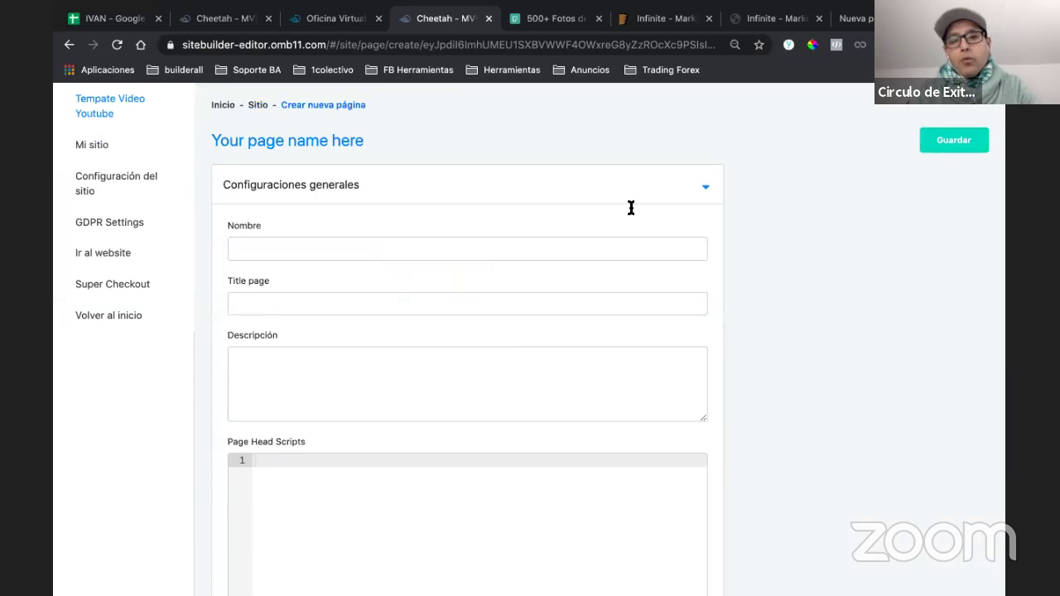
scroll(516, 248, "up", 1)
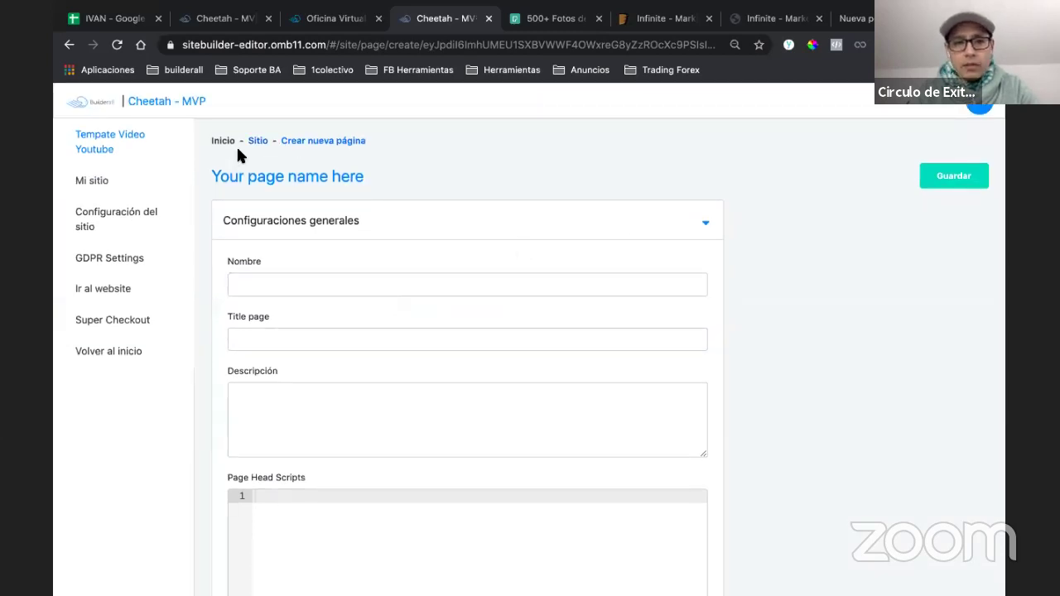
key("alt+Left")
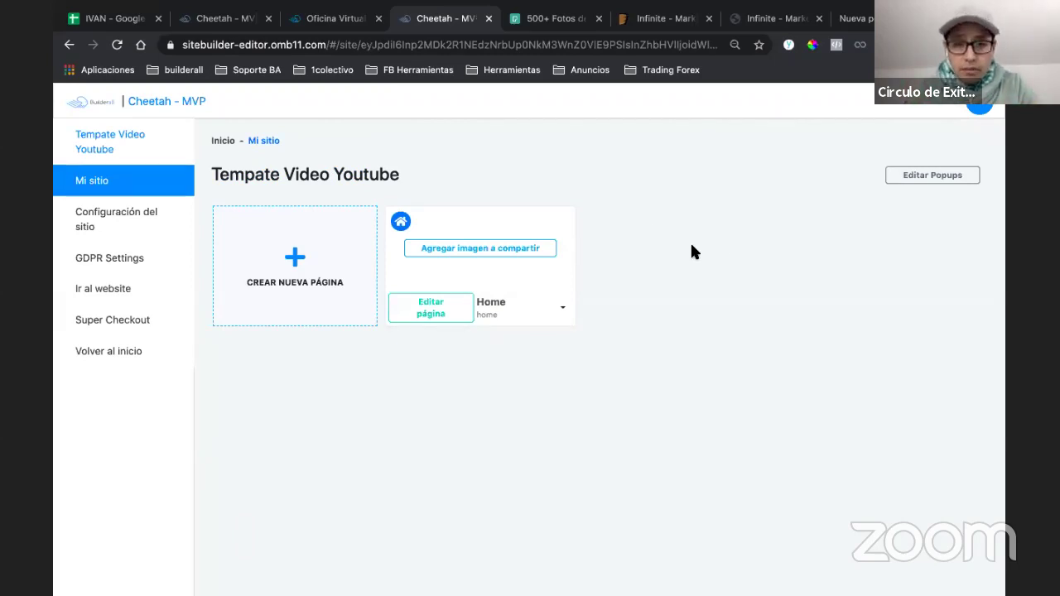
left_click(564, 308)
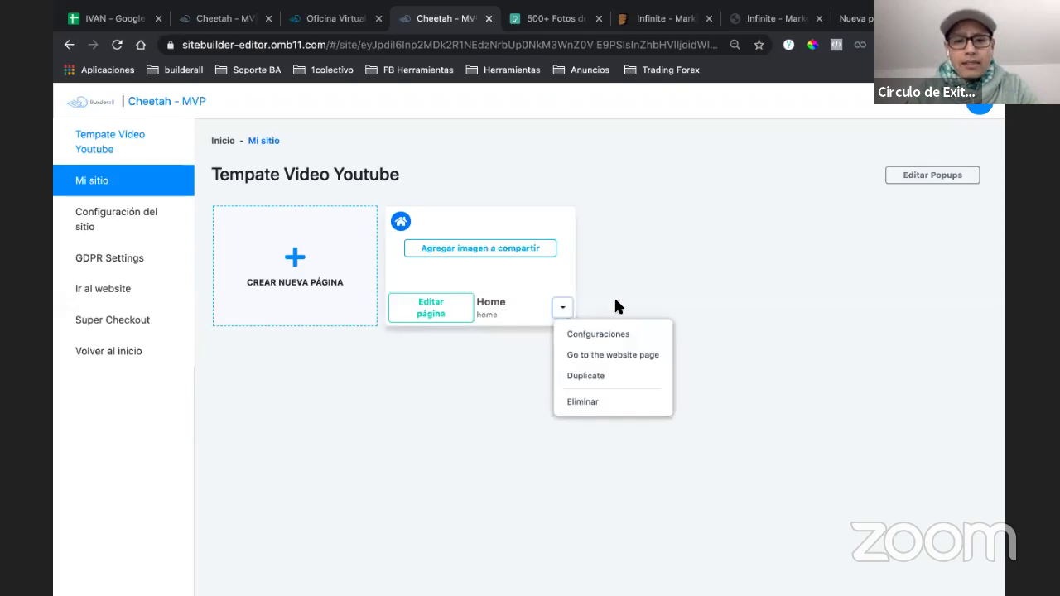
left_click(566, 313)
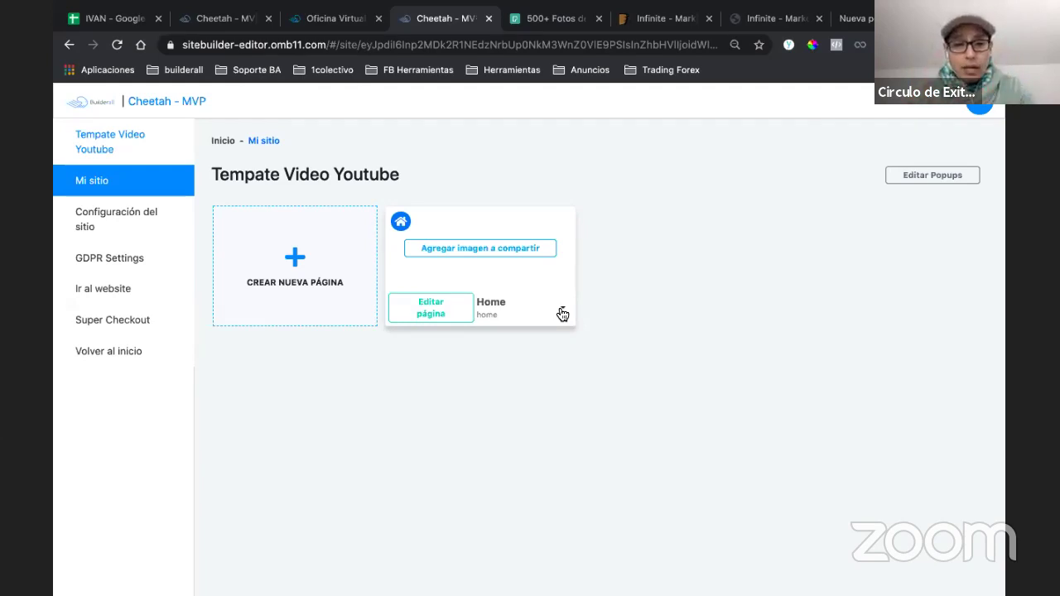
- Open the Home page's settings and set the page name to "Template Video Youtube"
left_click(562, 310)
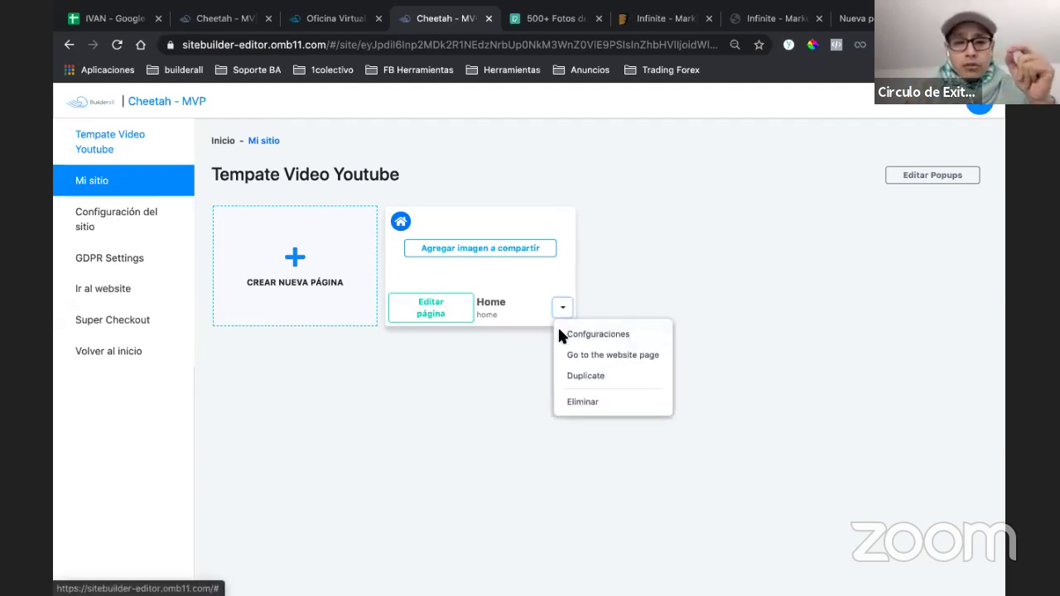
left_click(577, 334)
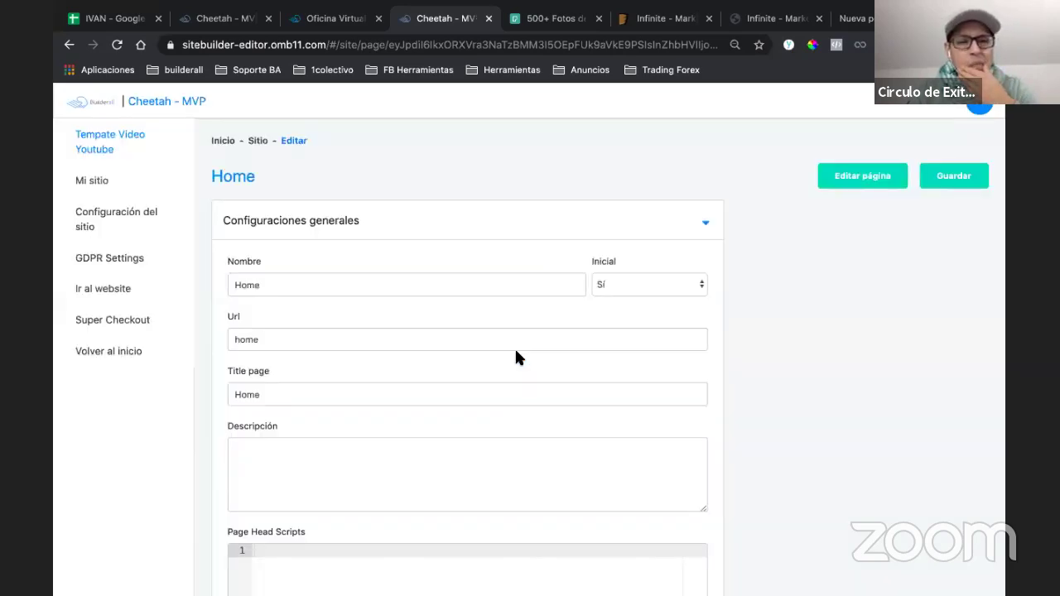
double_click(368, 286)
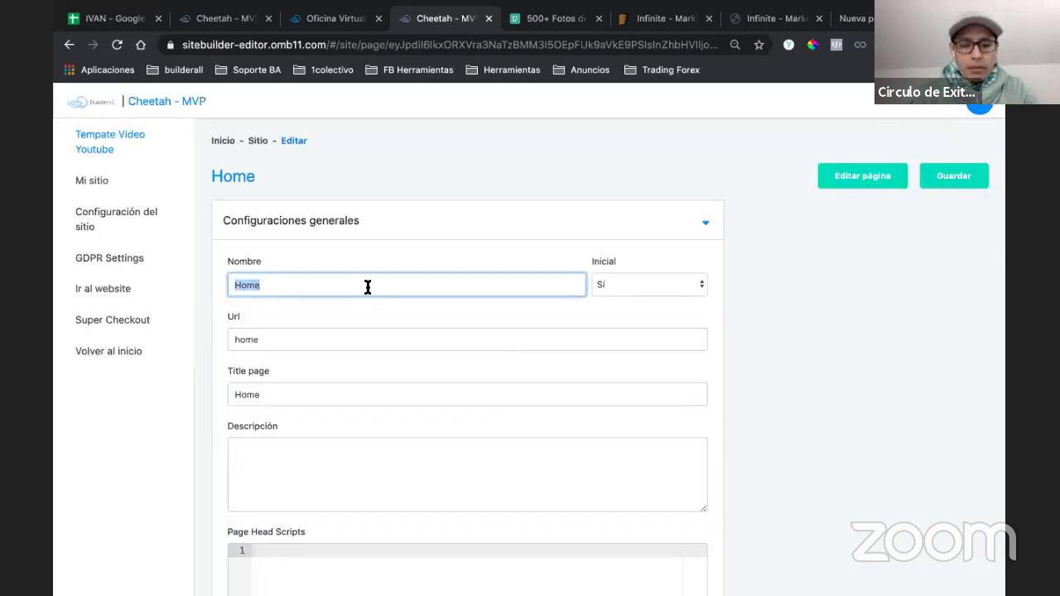
type("Tempate Video Youtube")
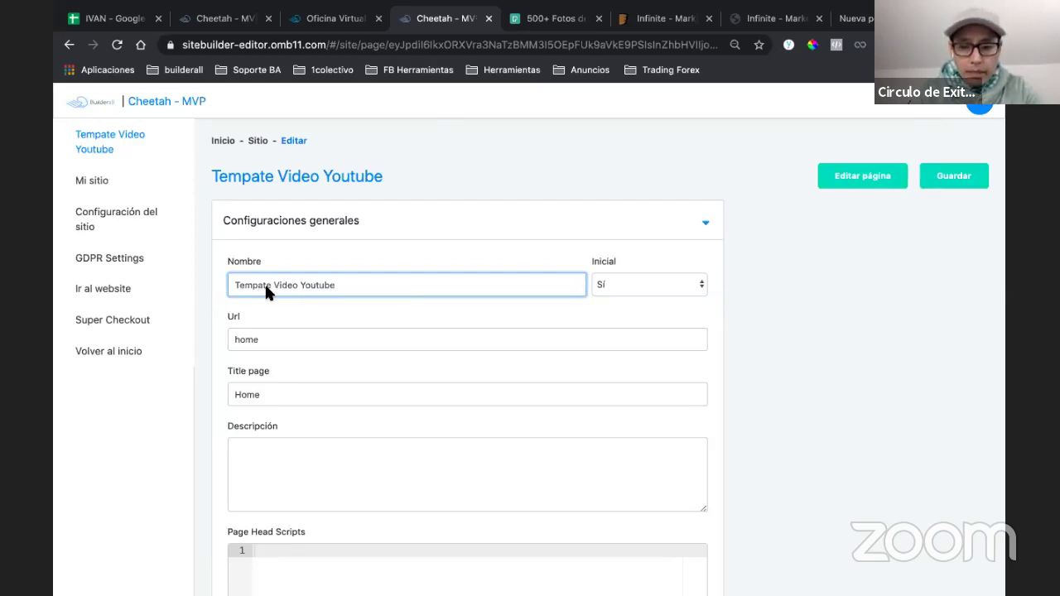
type("l")
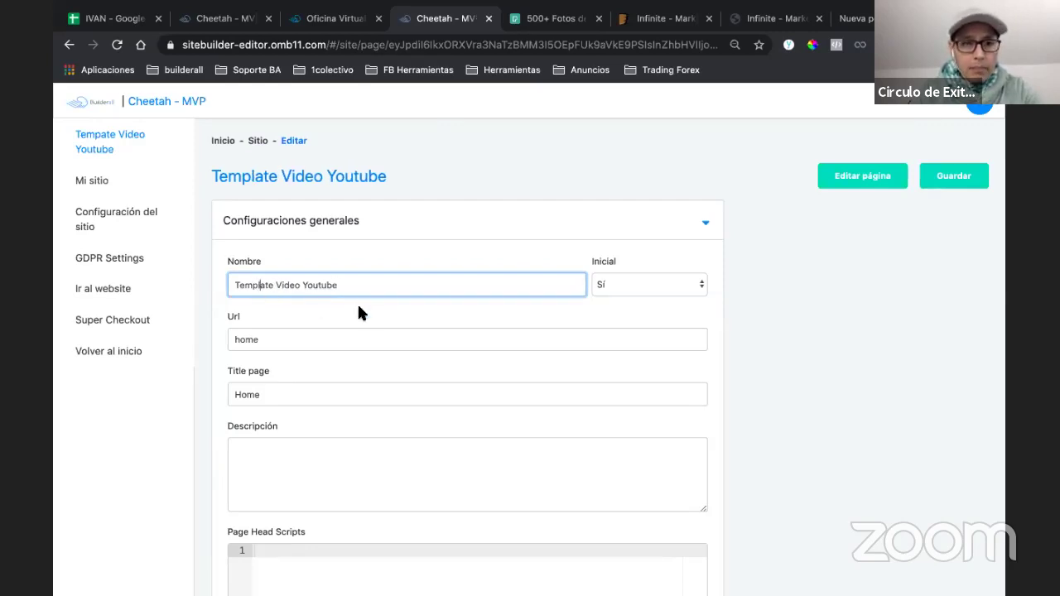
double_click(418, 183)
- Copy the page name into the page title and set the page URL to "Video"
triple_click(281, 289)
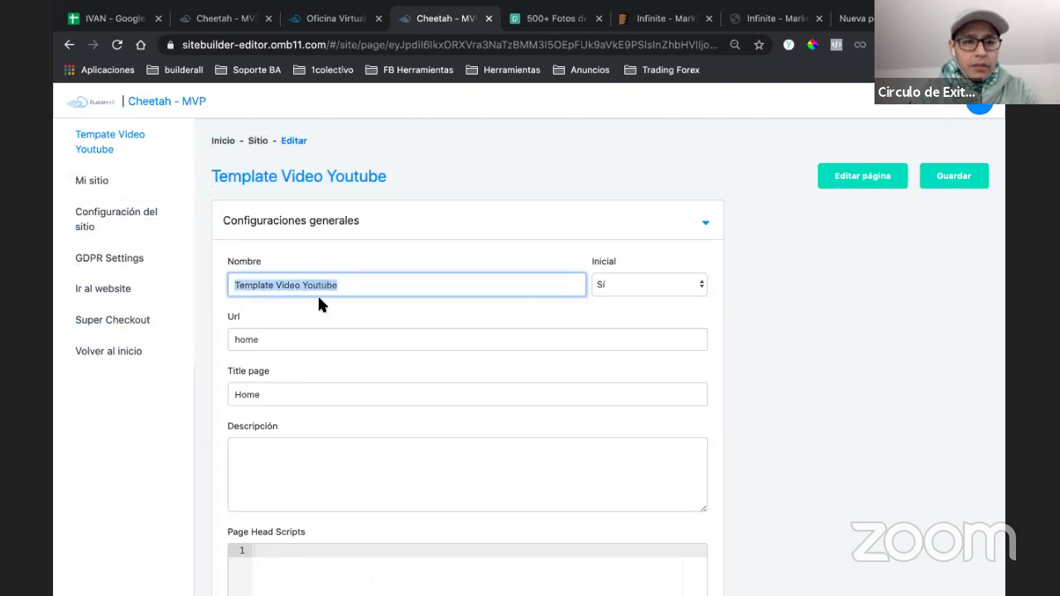
key("ctrl+c")
double_click(264, 394)
key("ctrl+v")
double_click(266, 339)
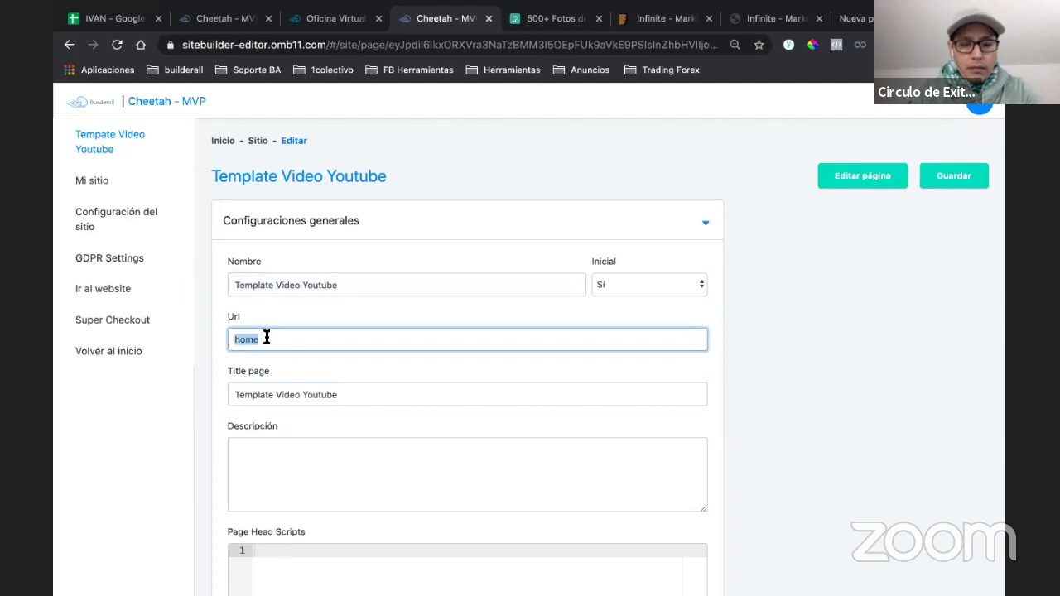
type("Video")
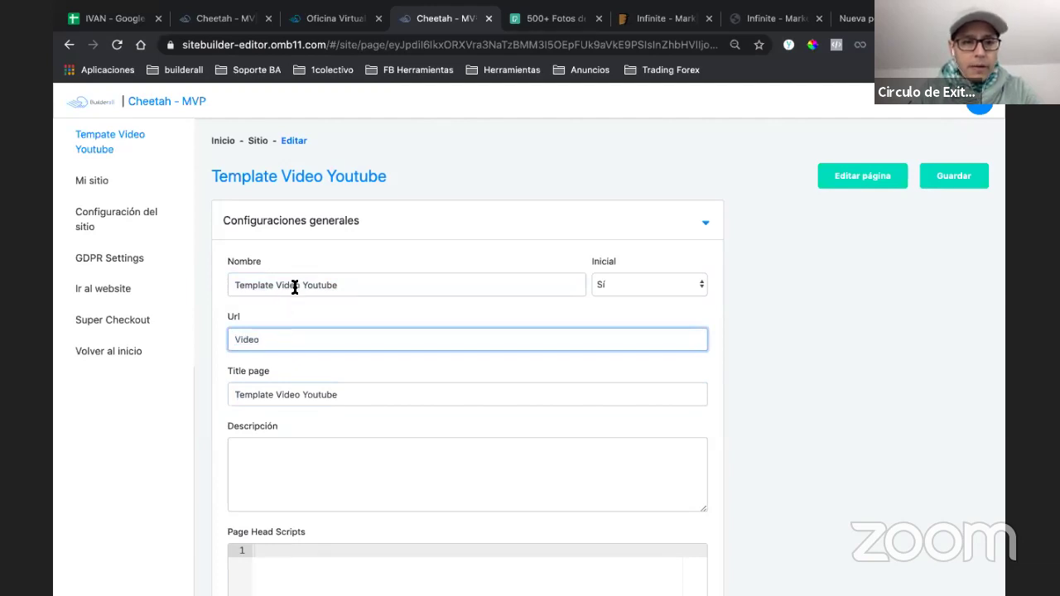
- Rename the page to "1. Día 1 Entrenamiento Youtube"
triple_click(294, 286)
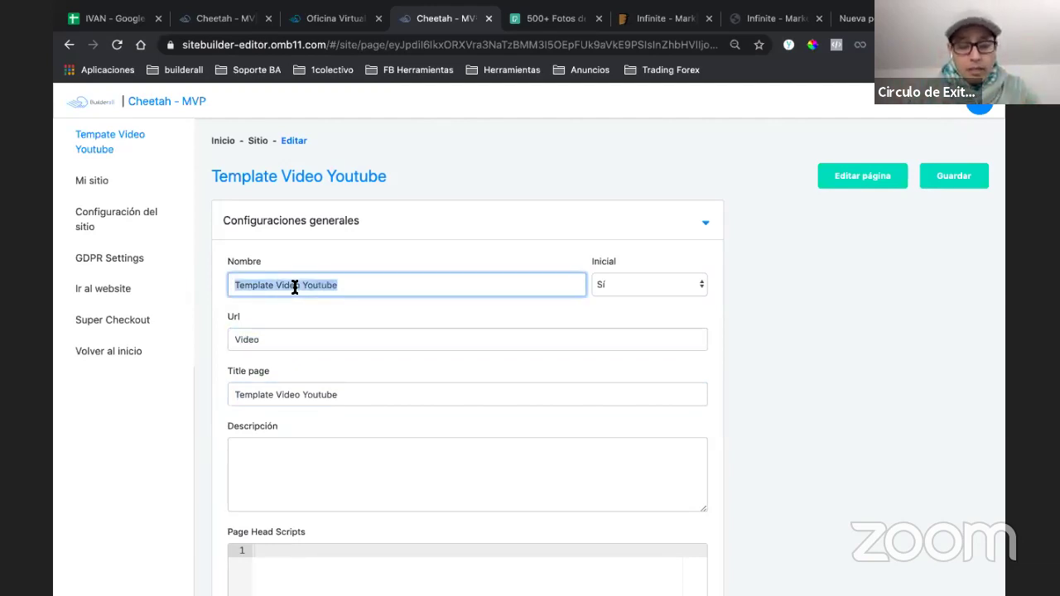
type("1")
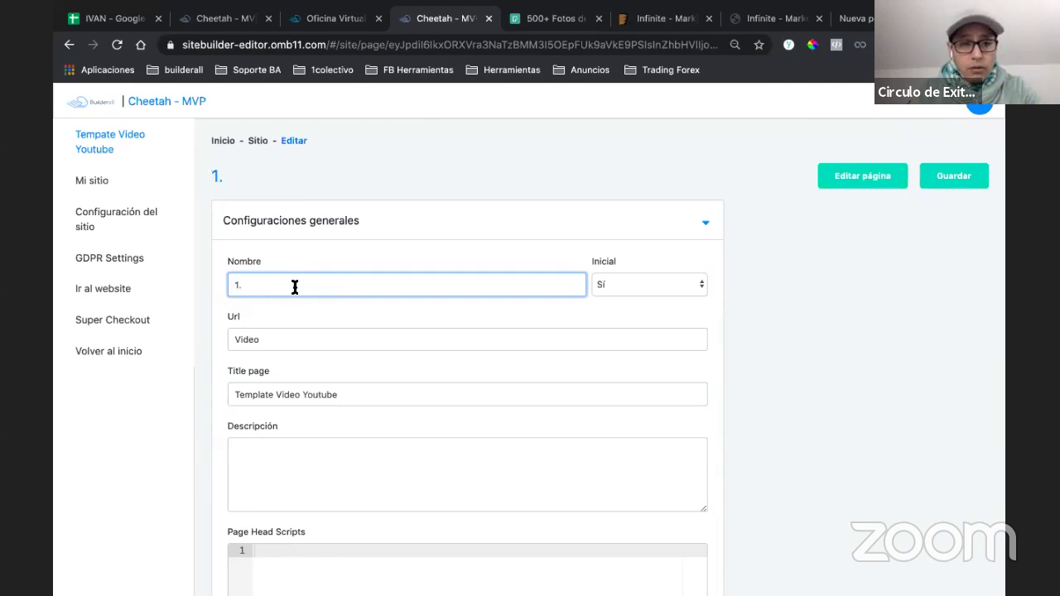
type(". Día")
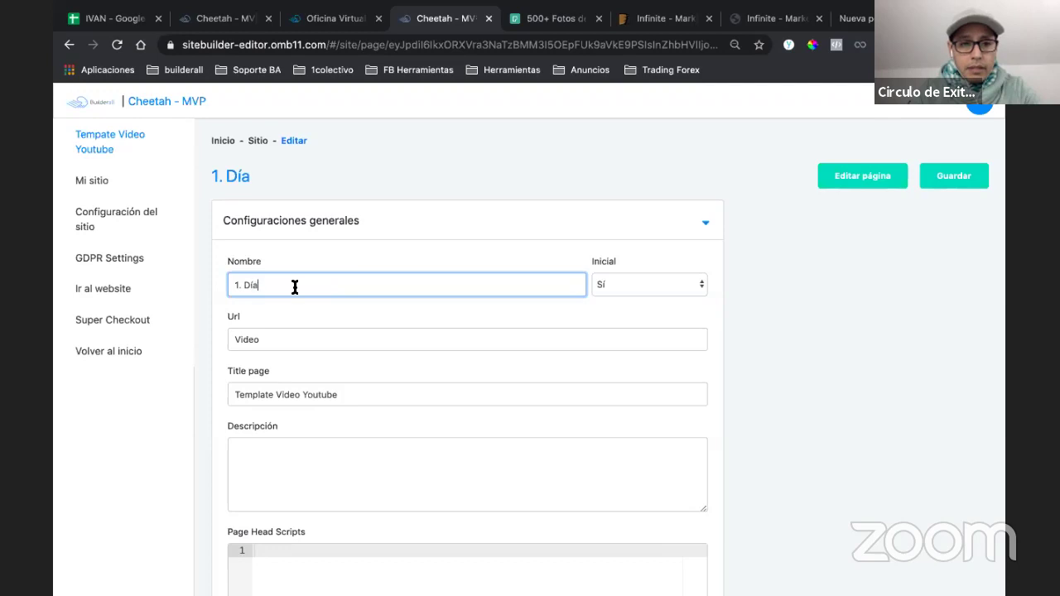
type(" 1 Entrenati")
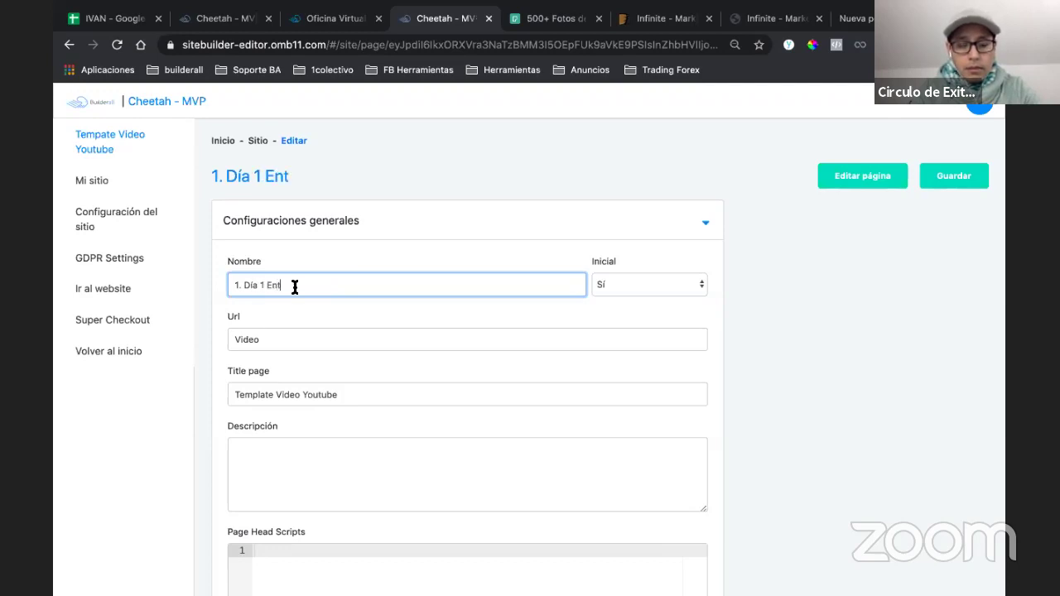
key("BackSpace")
key("BackSpace")
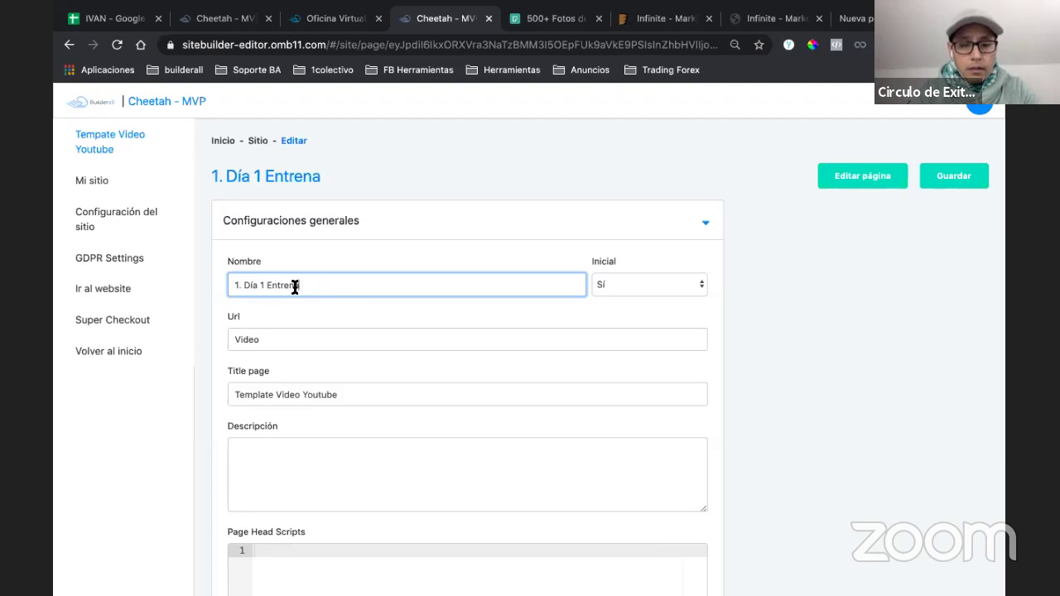
type("miento o")
key("BackSpace")
key("BackSpace")
type("Youtube")
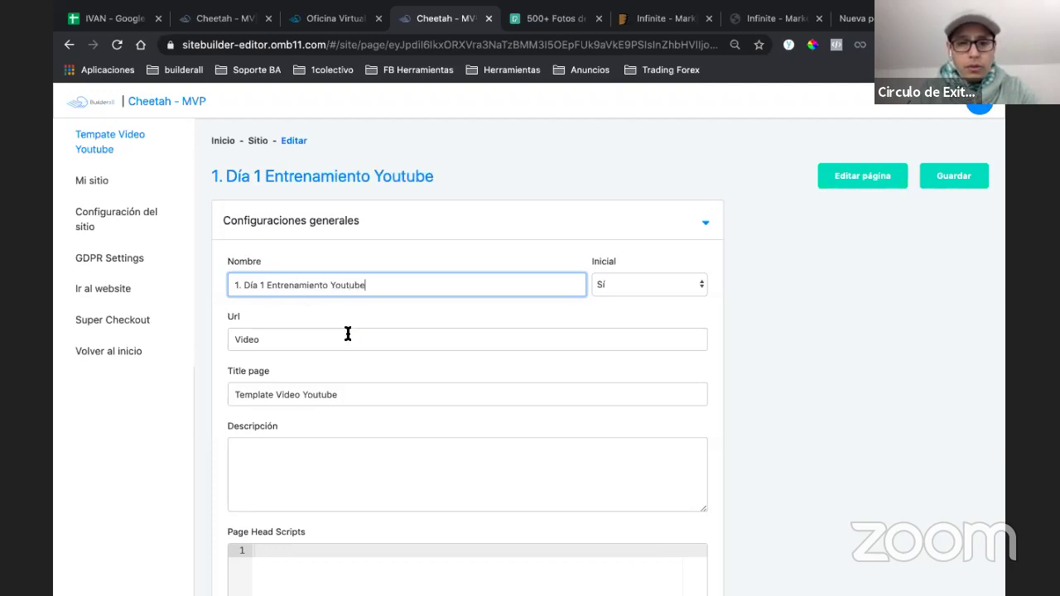
left_click(428, 322)
scroll(428, 319, "down", 1)
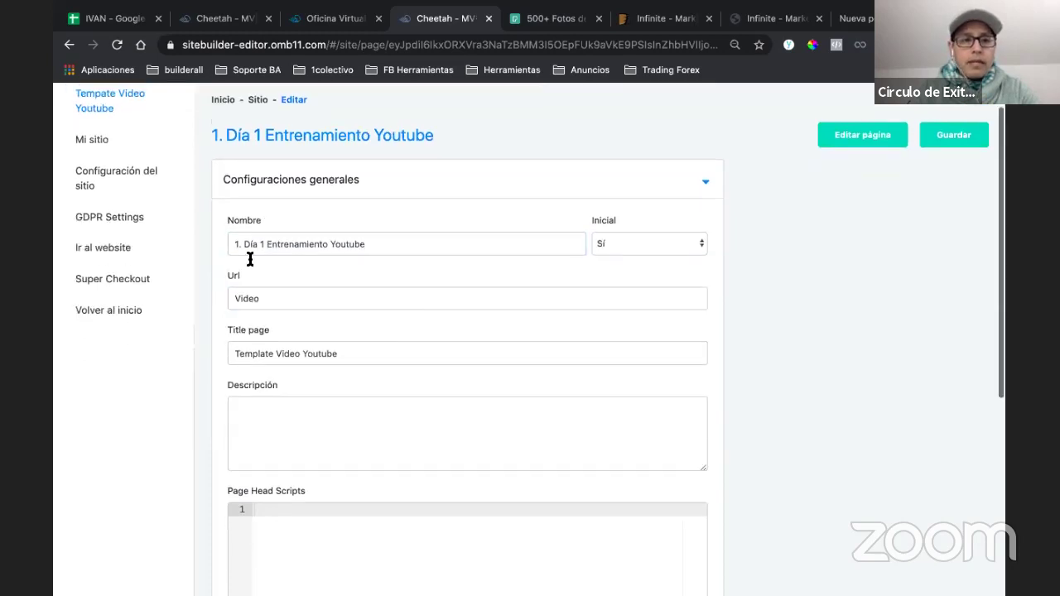
left_click(239, 243)
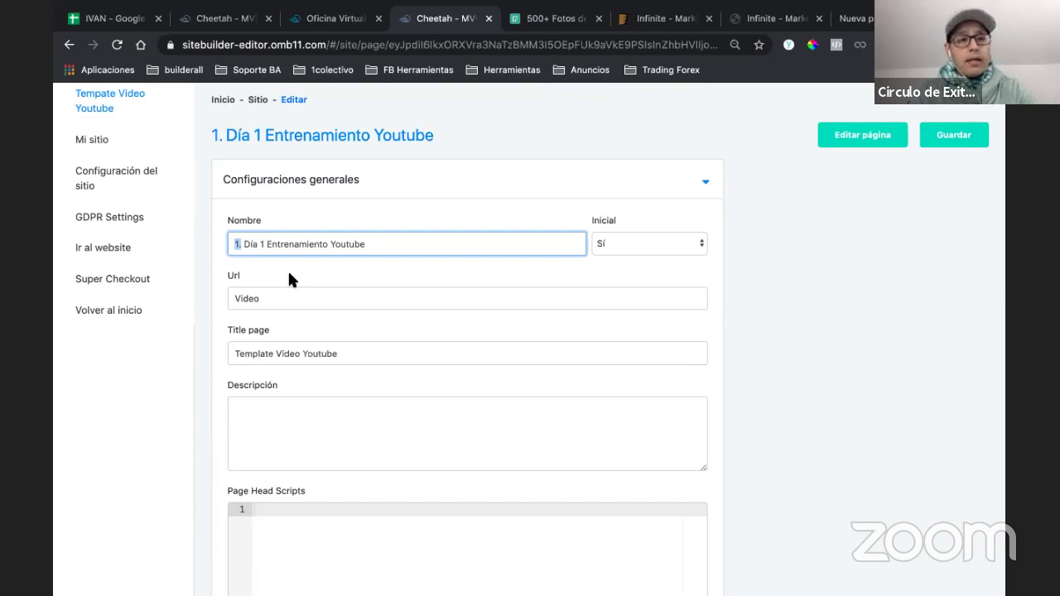
scroll(289, 277, "up", 1)
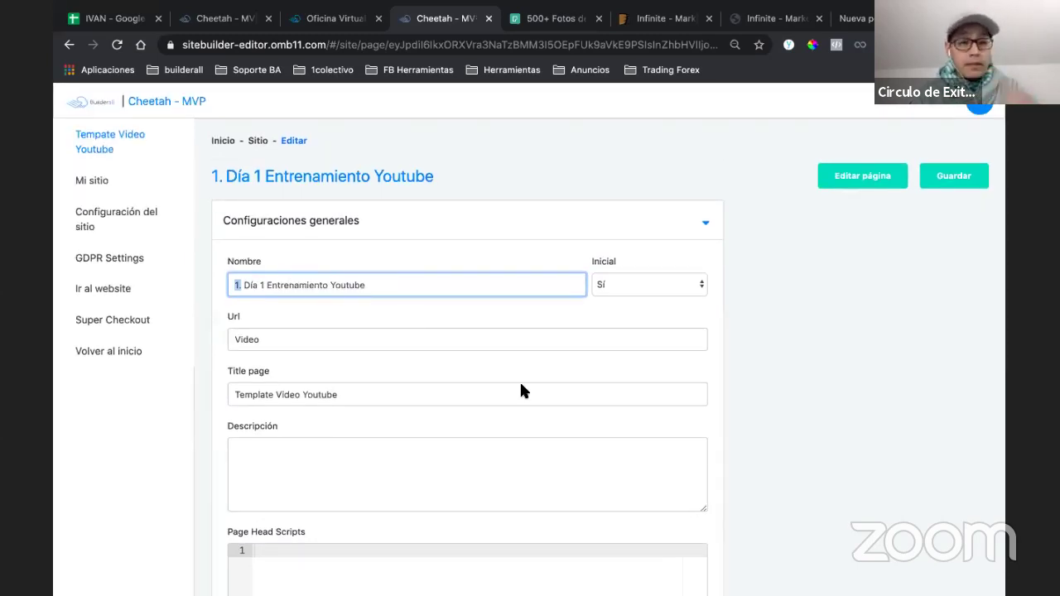
- Fill in the page description with "Template Video Youtube"
scroll(535, 437, "down", 1)
scroll(535, 437, "down", 1)
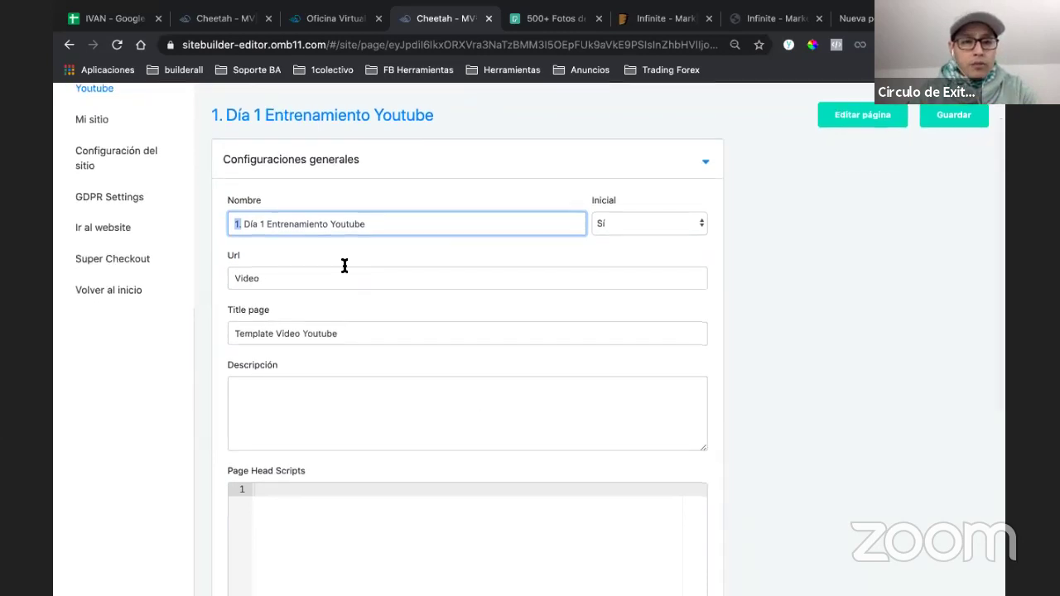
triple_click(313, 336)
left_click(291, 383)
key("ctrl+v")
scroll(416, 427, "down", 2)
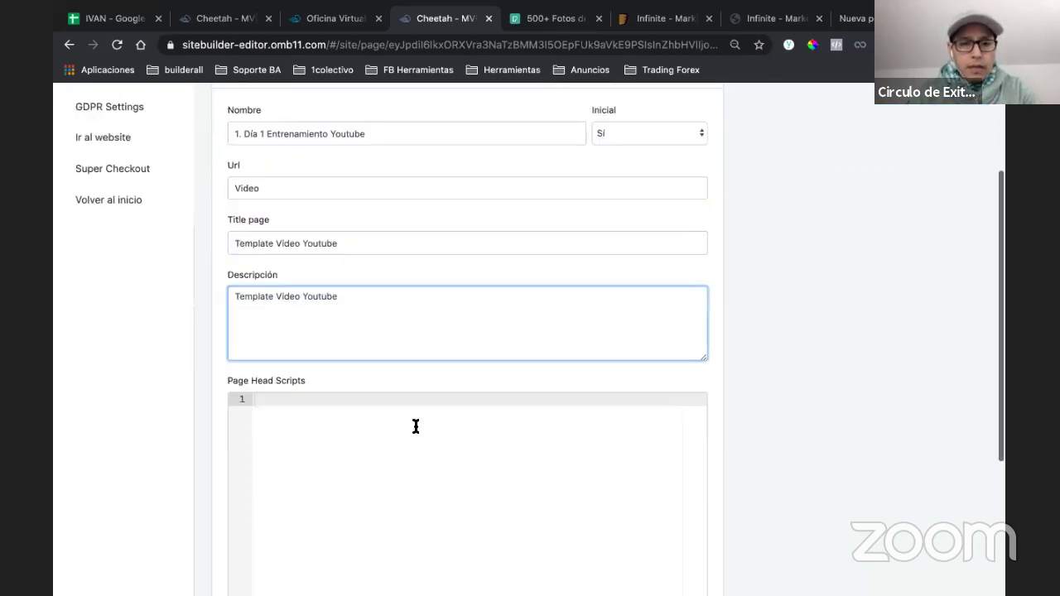
- Examine the page's SEO and pop-up settings and return to the site's page list without saving
scroll(415, 427, "down", 5)
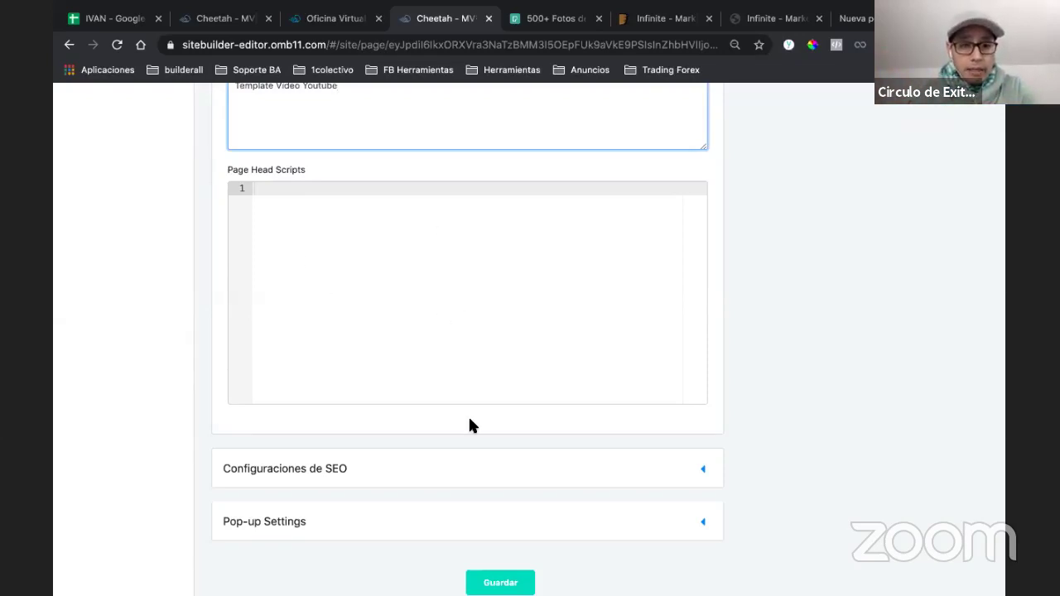
scroll(542, 435, "down", 1)
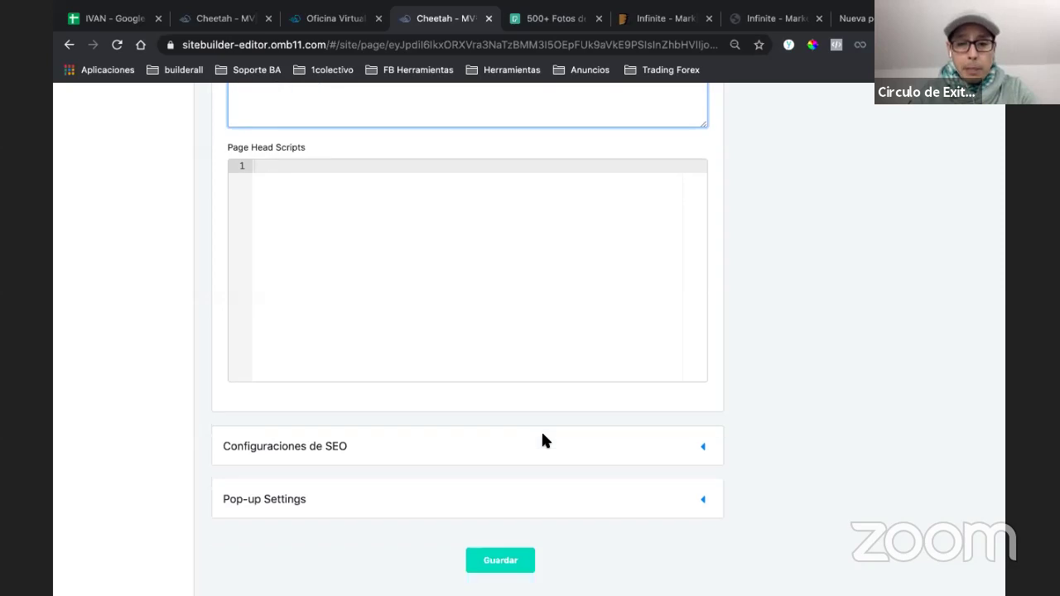
left_click(701, 452)
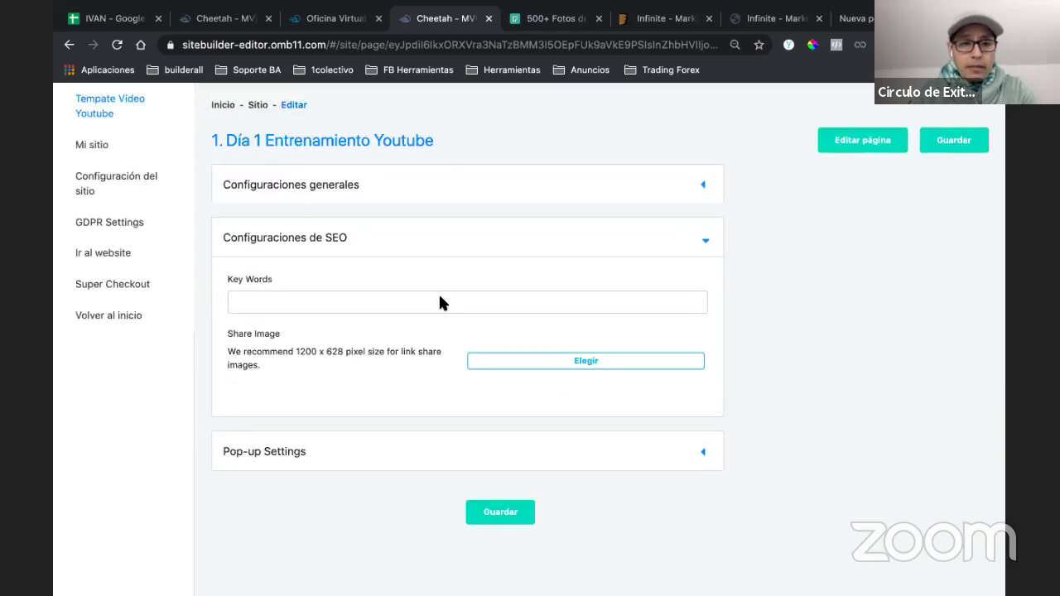
left_click(703, 456)
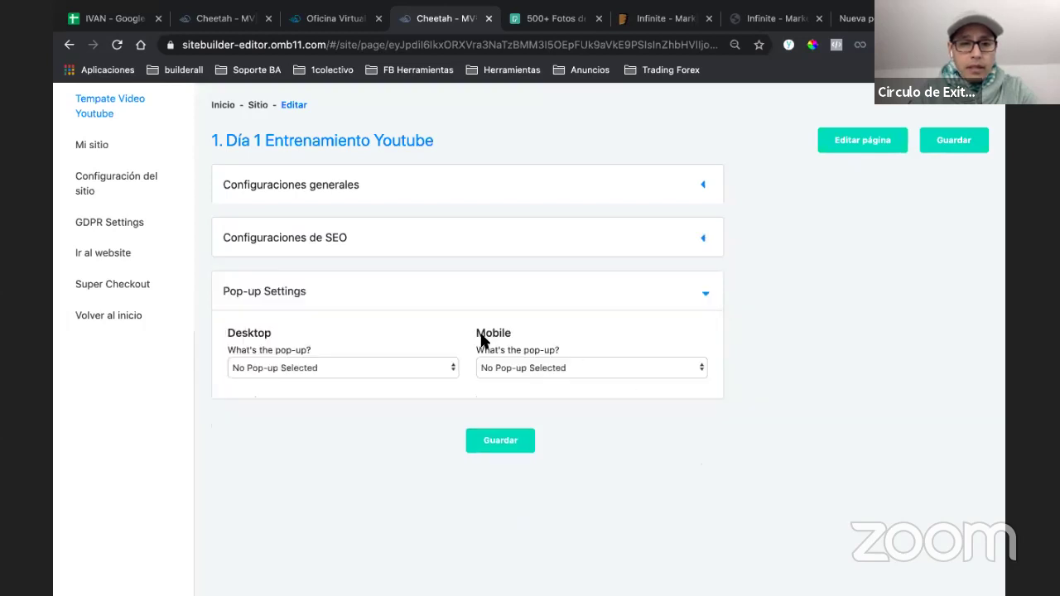
left_click(698, 303)
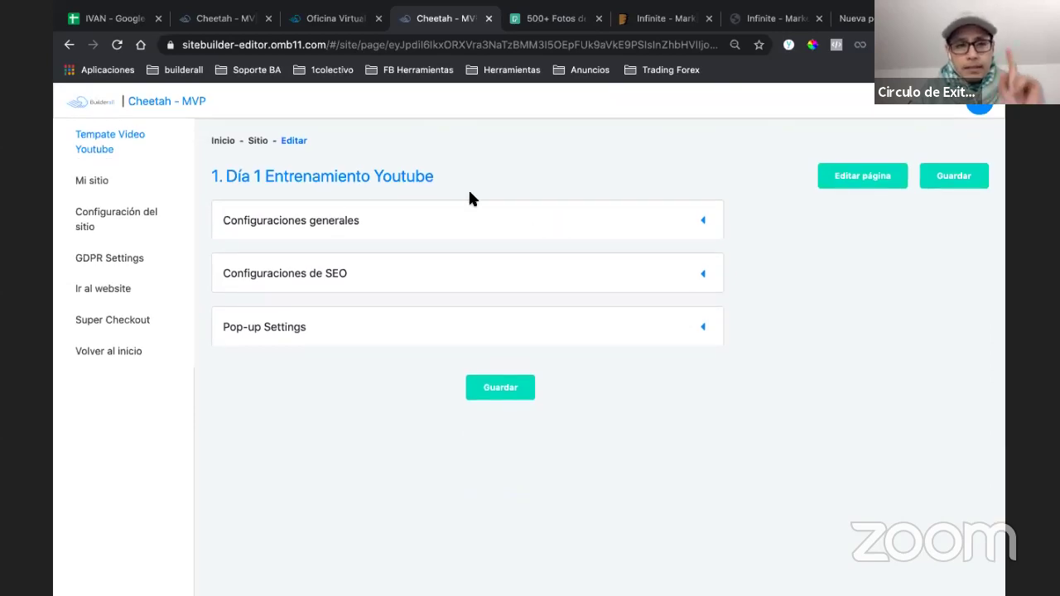
left_click(250, 144)
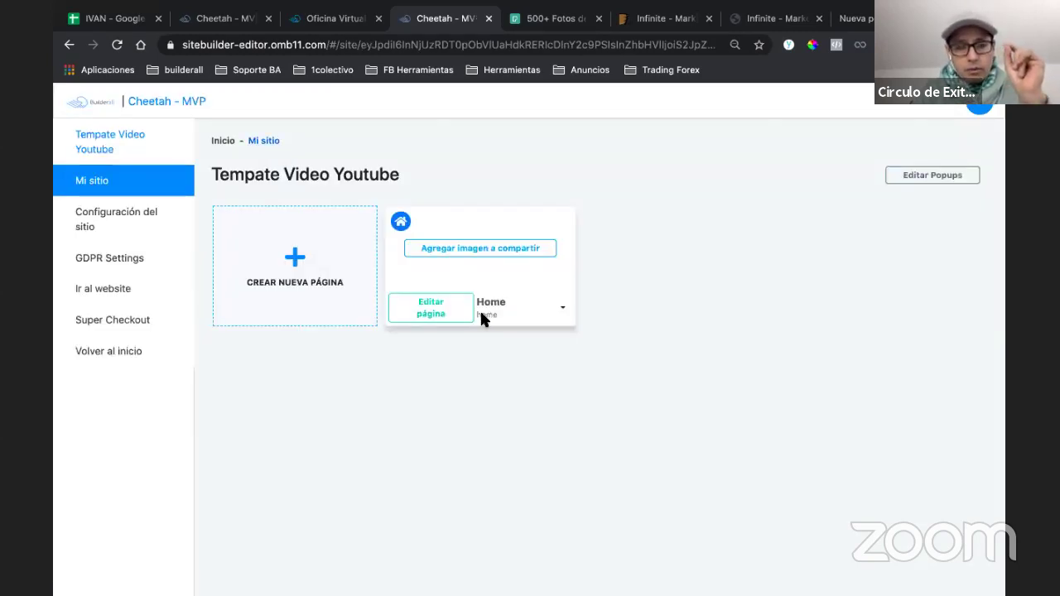
- Open the Home page's settings and rename the page to "1. Día 1 Entrenamiento Youtube"
left_click(564, 309)
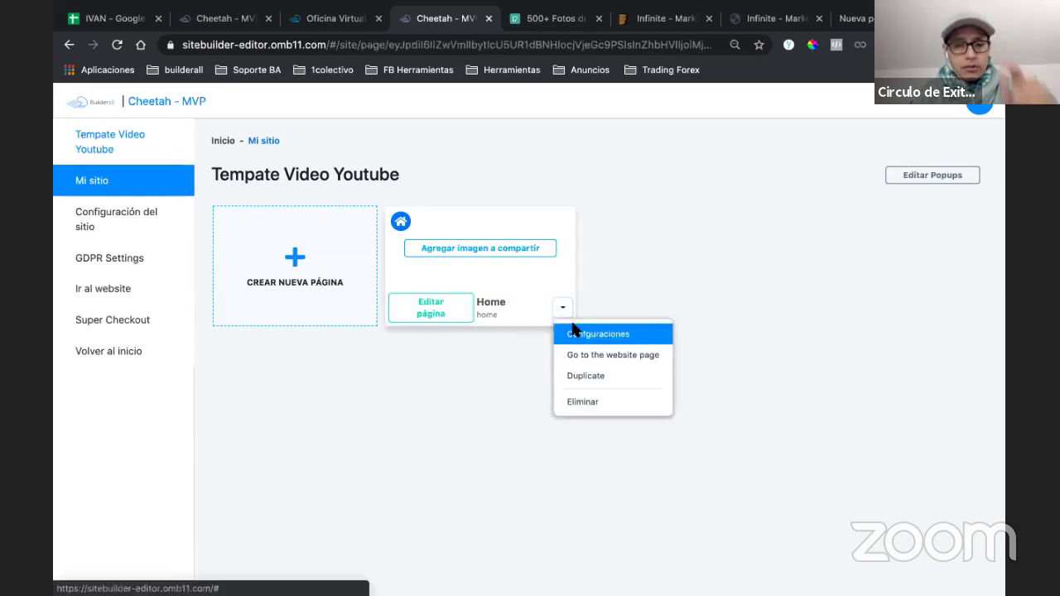
left_click(573, 333)
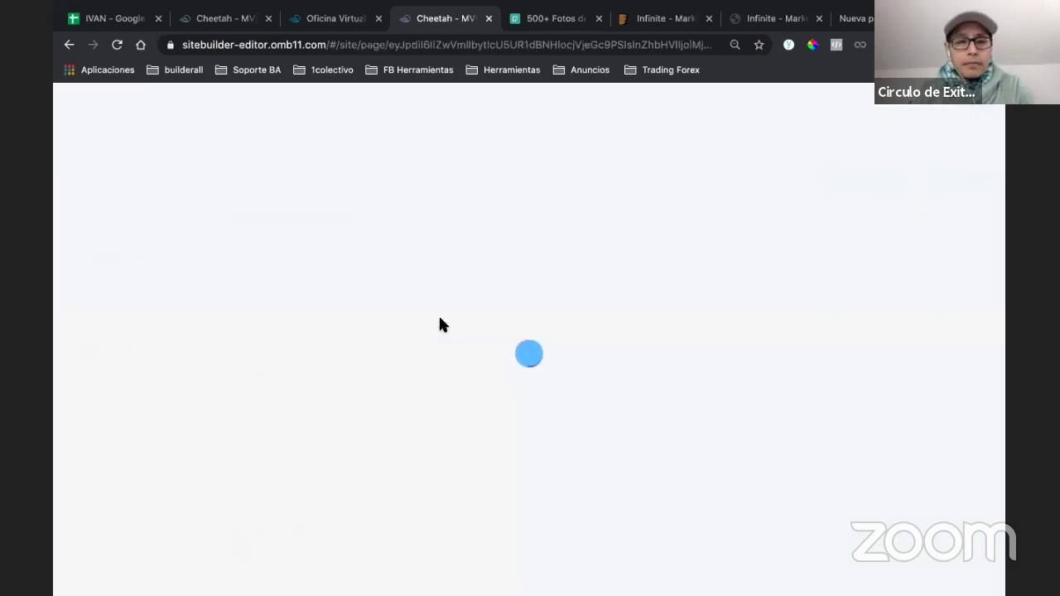
left_click(328, 284)
double_click(328, 283)
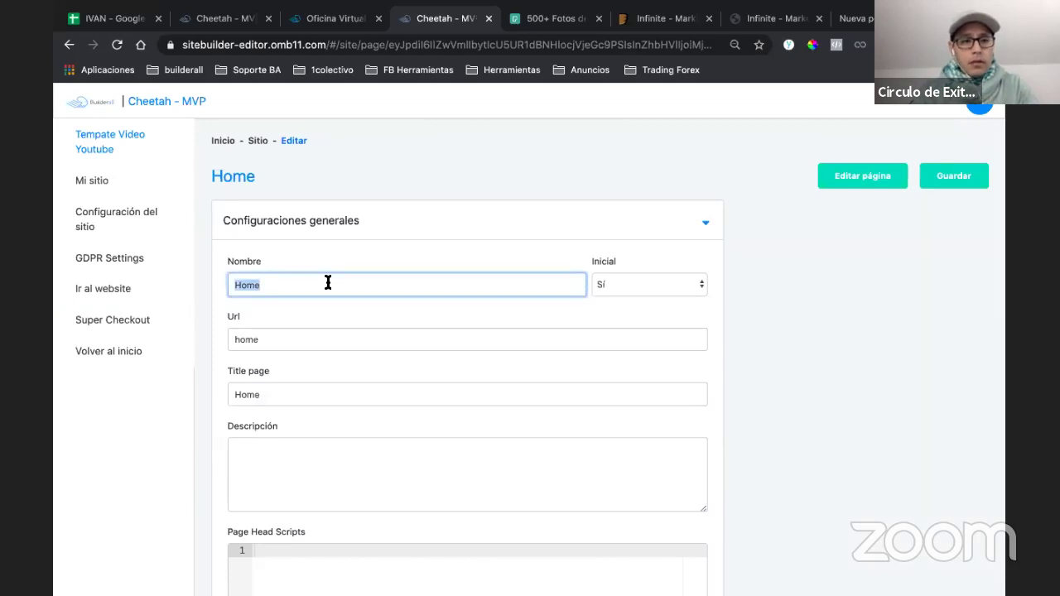
type("1")
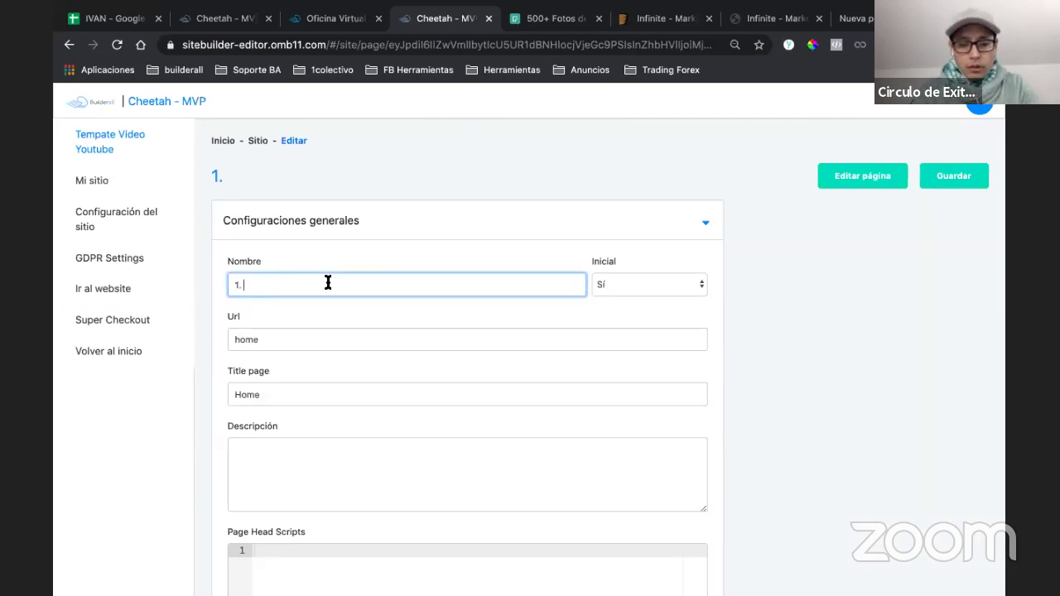
type(". Día ")
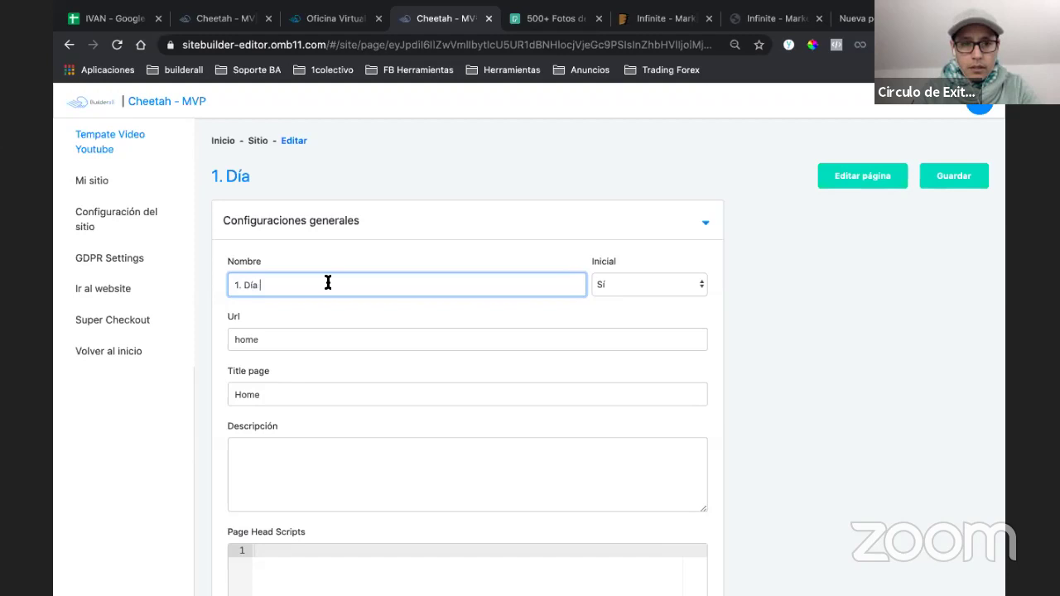
type("1 entrenamiento")
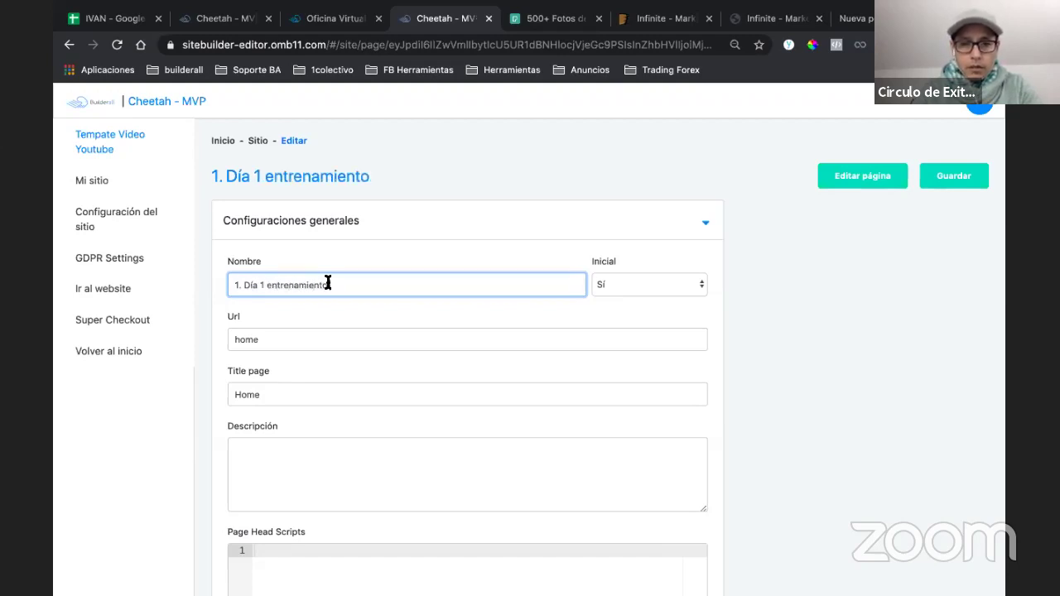
type(" Youtube")
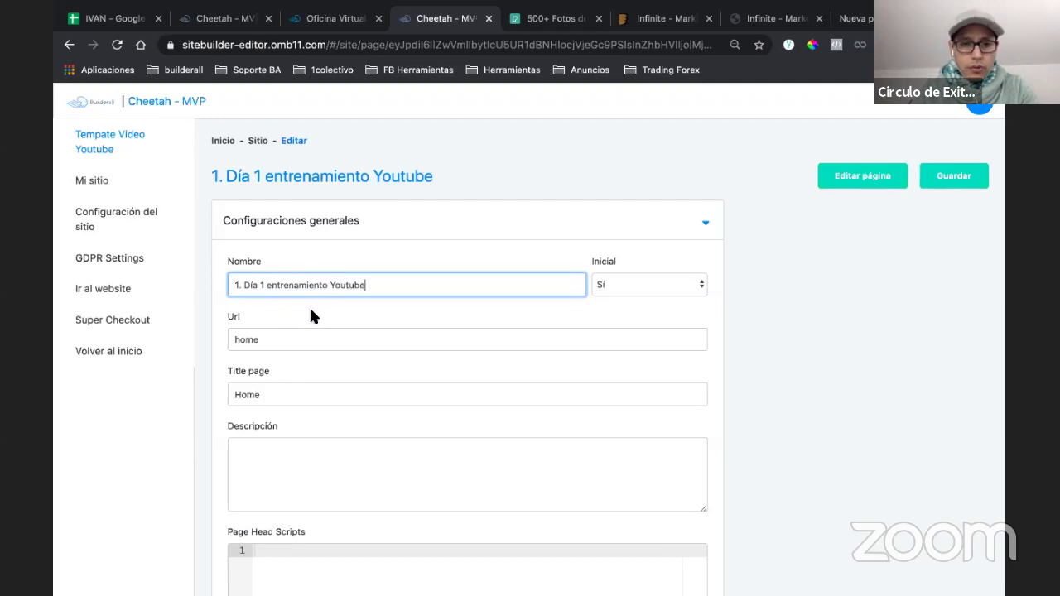
left_click(272, 285)
key("BackSpace")
type("E")
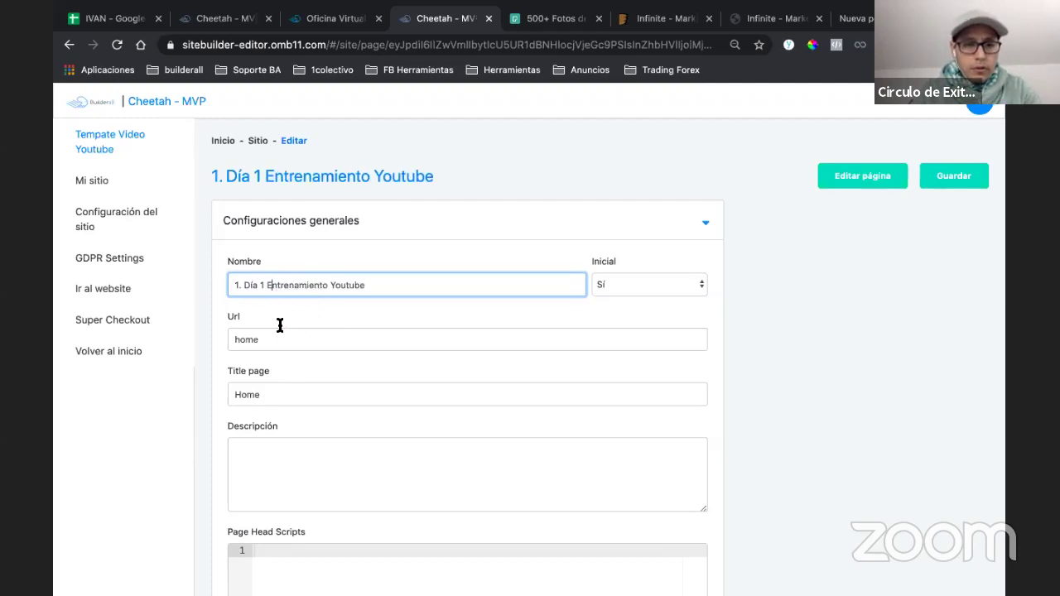
- Set the page URL to "Video1" and copy "Día 1 Entrenamiento Youtube" from the name into the page title
double_click(271, 338)
type("Video1")
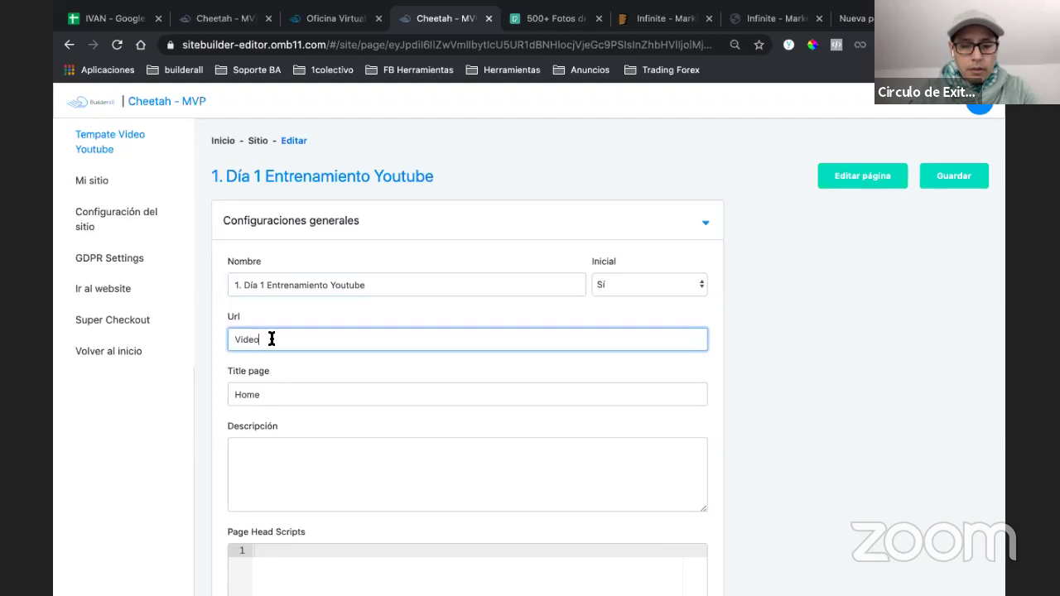
double_click(269, 396)
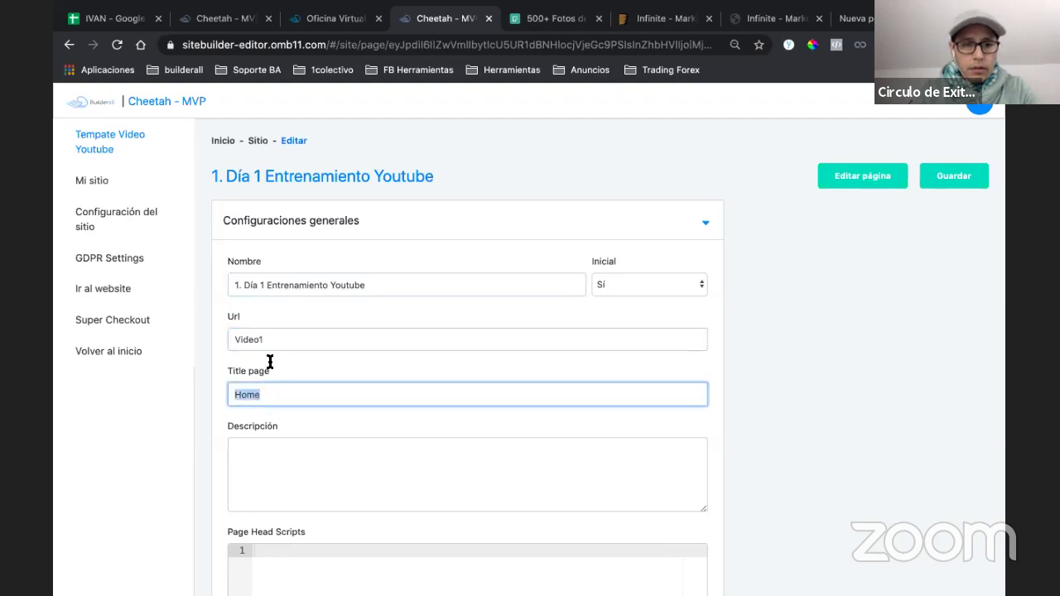
left_click_drag(245, 285, 364, 292)
key("ctrl+c")
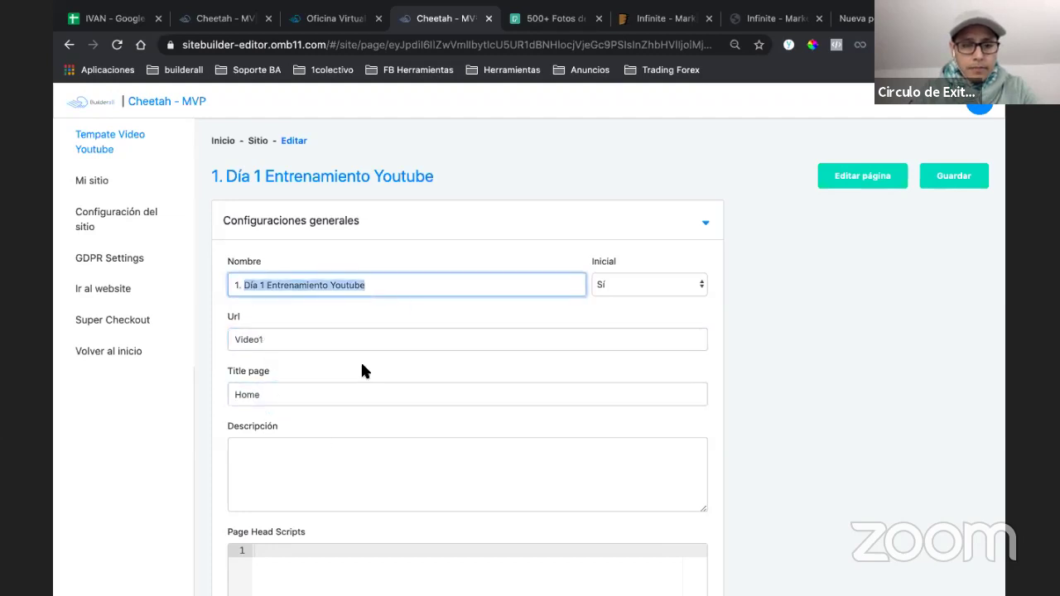
left_click(303, 390)
double_click(303, 390)
key("ctrl+v")
- Fill in the page description with "Día 1 Entrenamiento Youtube" and save the page settings
left_click(289, 461)
key("ctrl+v")
scroll(443, 448, "down", 1)
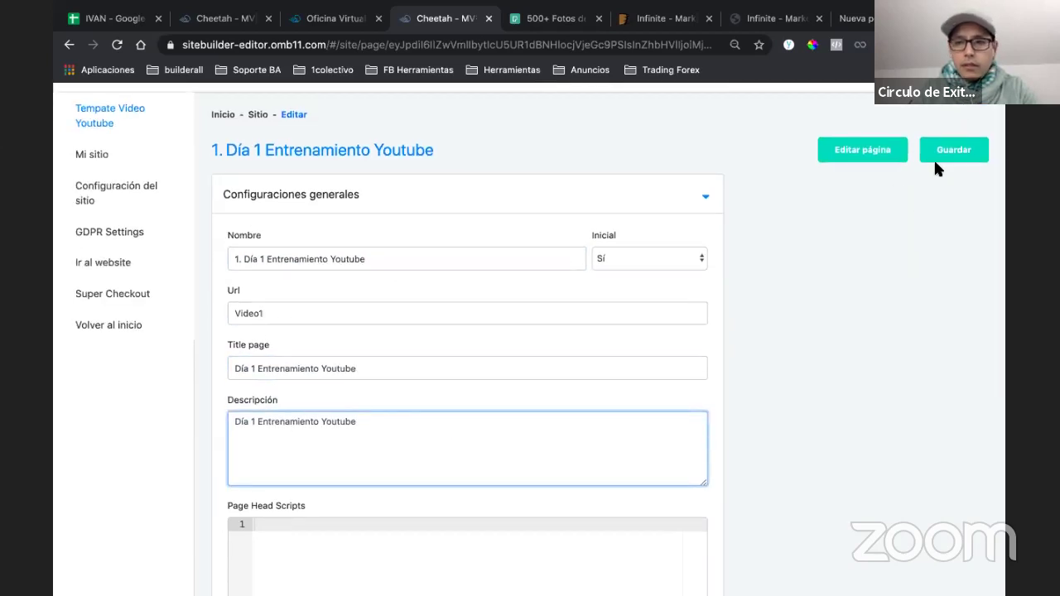
scroll(638, 525, "down", 4)
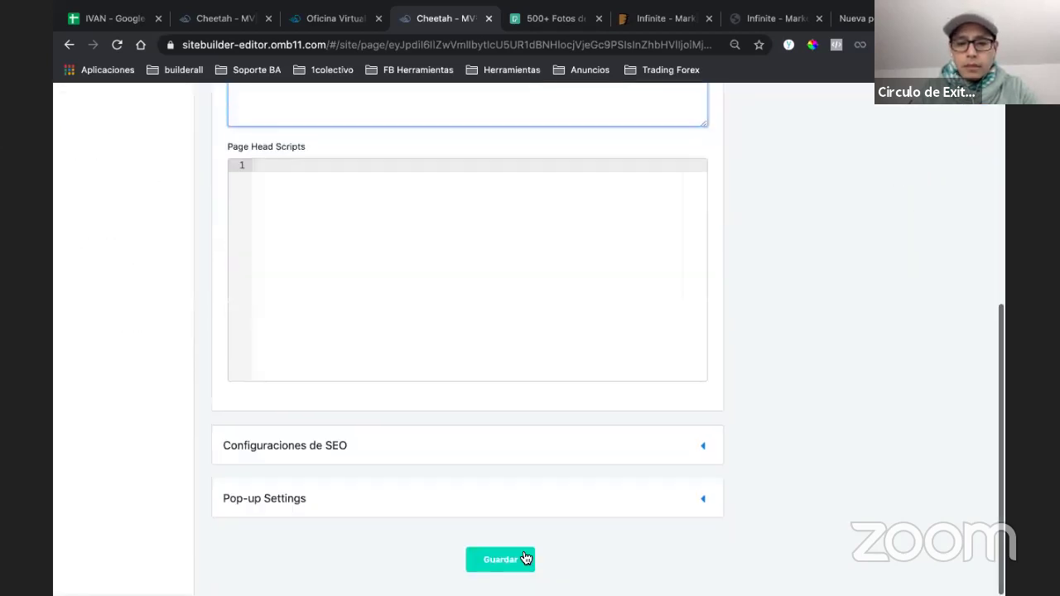
left_click(500, 561)
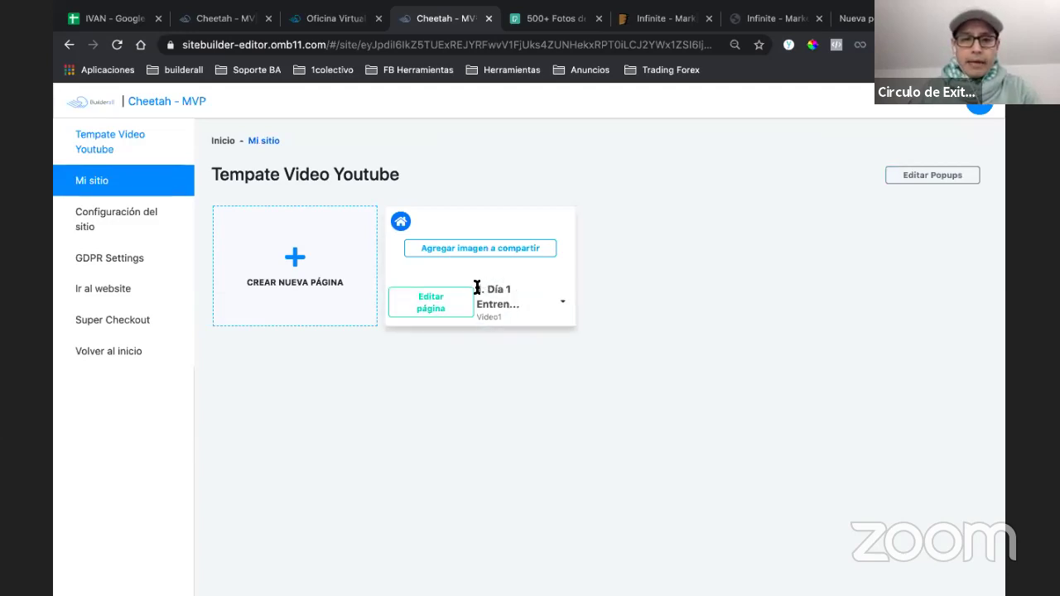
left_click_drag(486, 289, 476, 289)
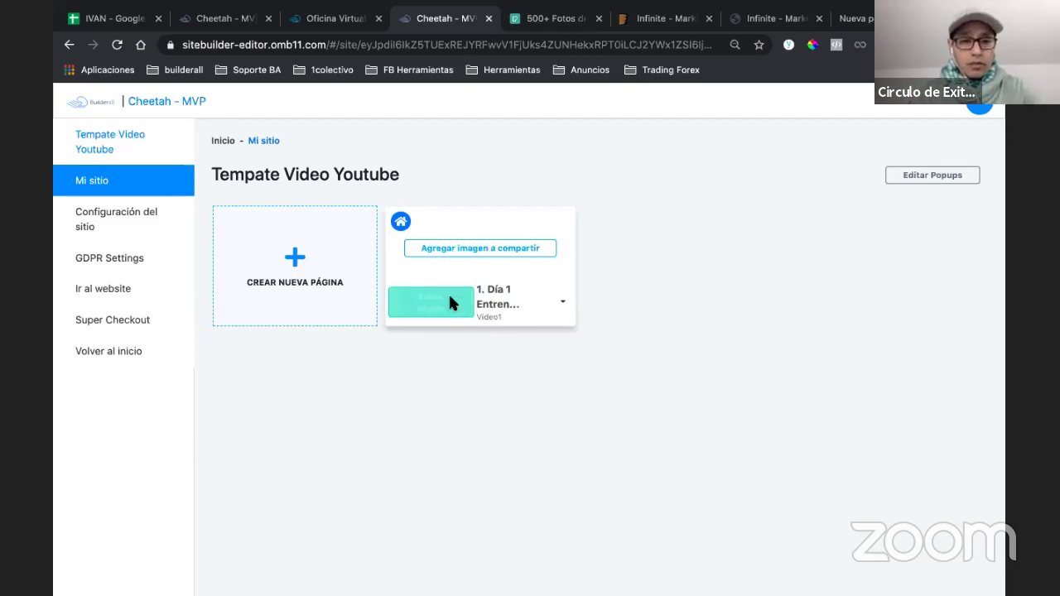
- Start a new page in the site and name it "2. Día 2 Entrenamiento Youtube"
left_click(296, 261)
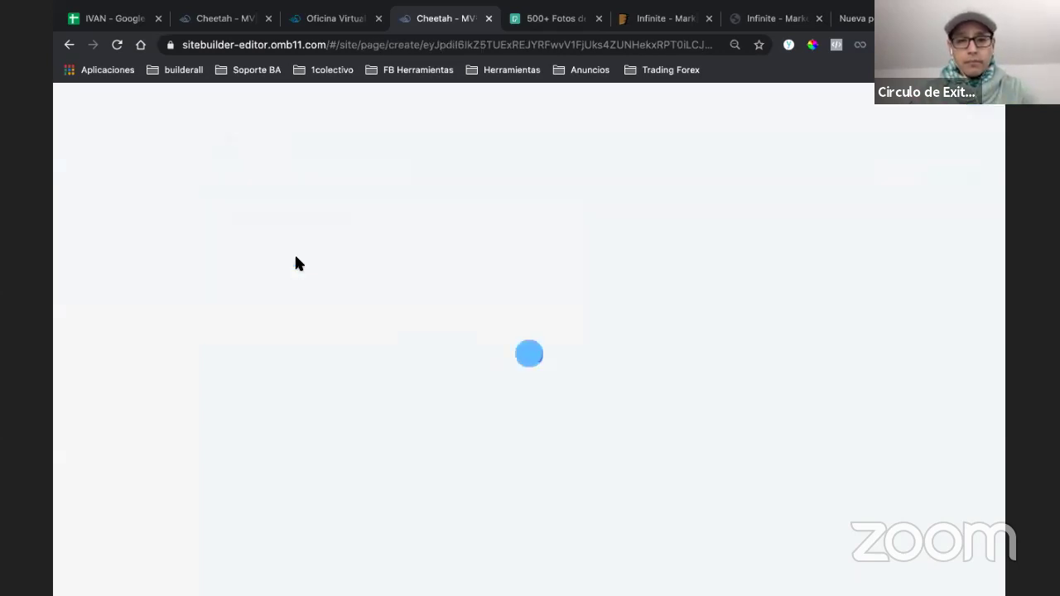
left_click(430, 282)
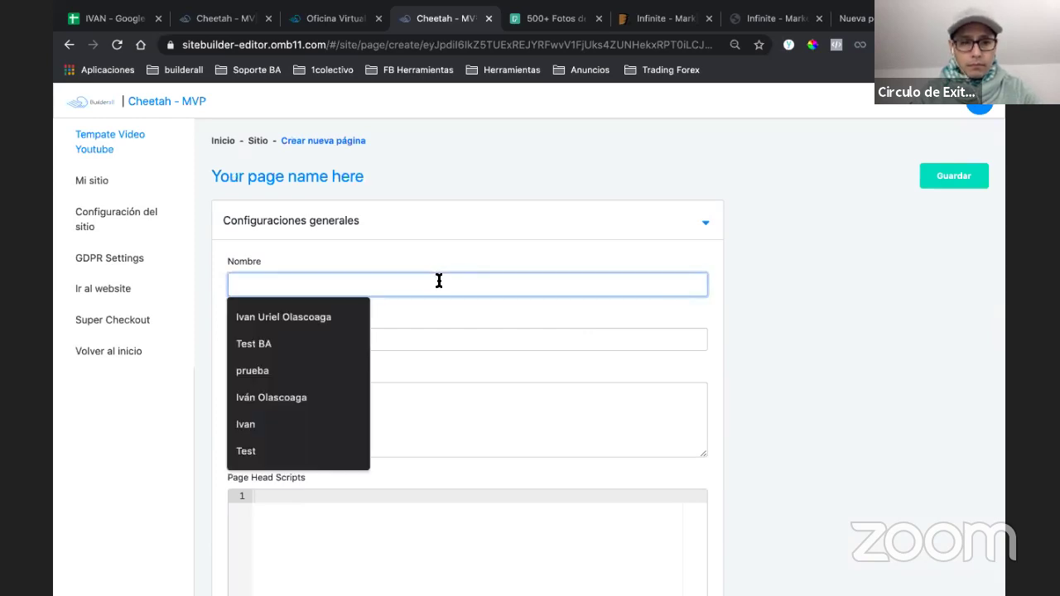
type("2.")
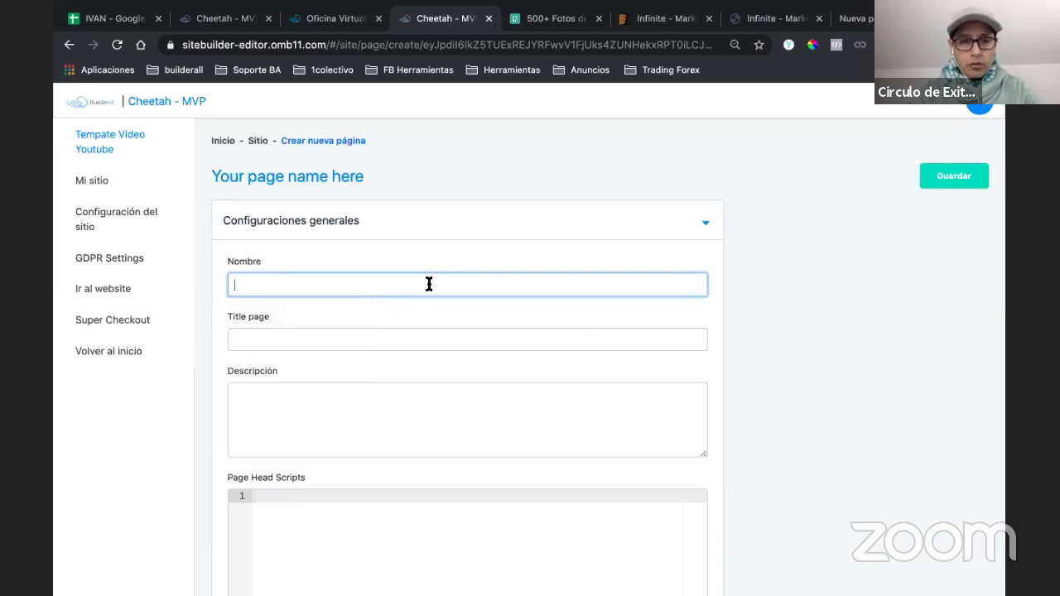
type(" Día")
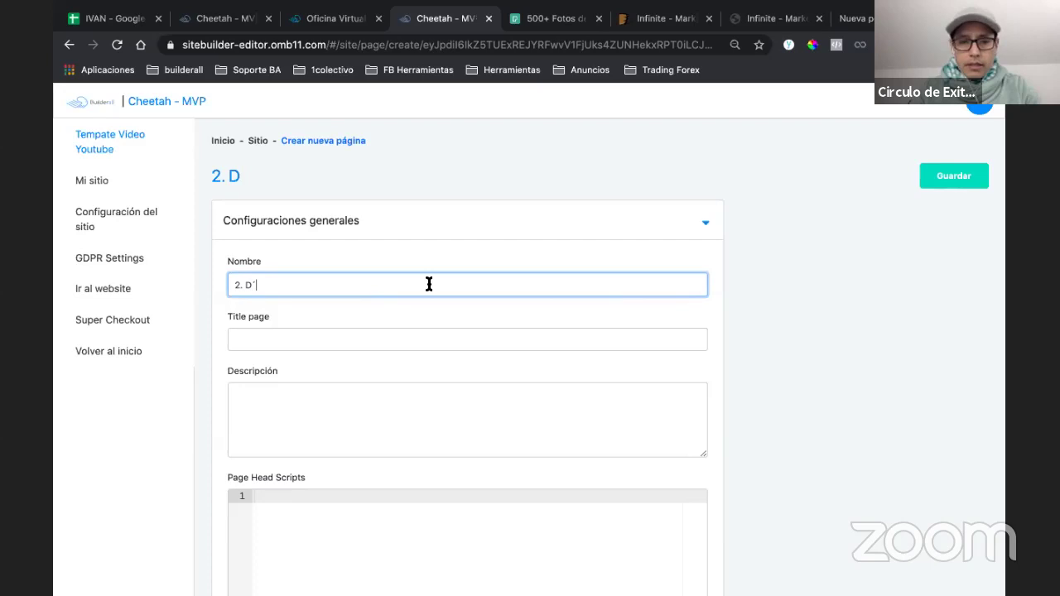
type("2")
key("BackSpace")
type("2")
type("ntrenamiento Youtube")
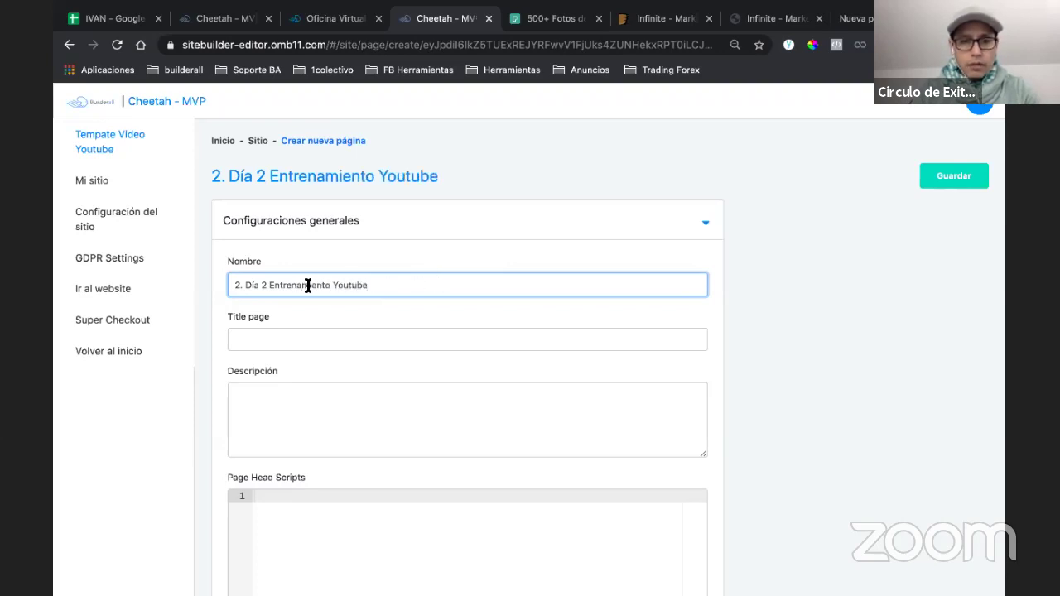
- Copy "Día 2 Entrenamiento Youtube" from the name into the new page's title and description, and save the page
left_click(247, 285, "shift")
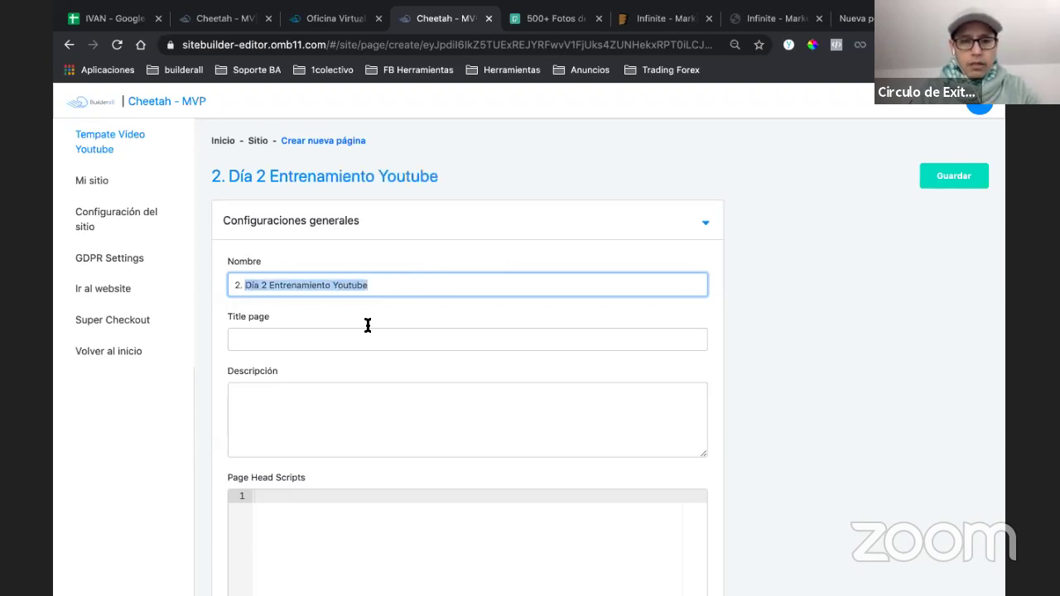
key("ctrl+c")
left_click(347, 339)
key("ctrl+v")
key("Tab")
key("ctrl+v")
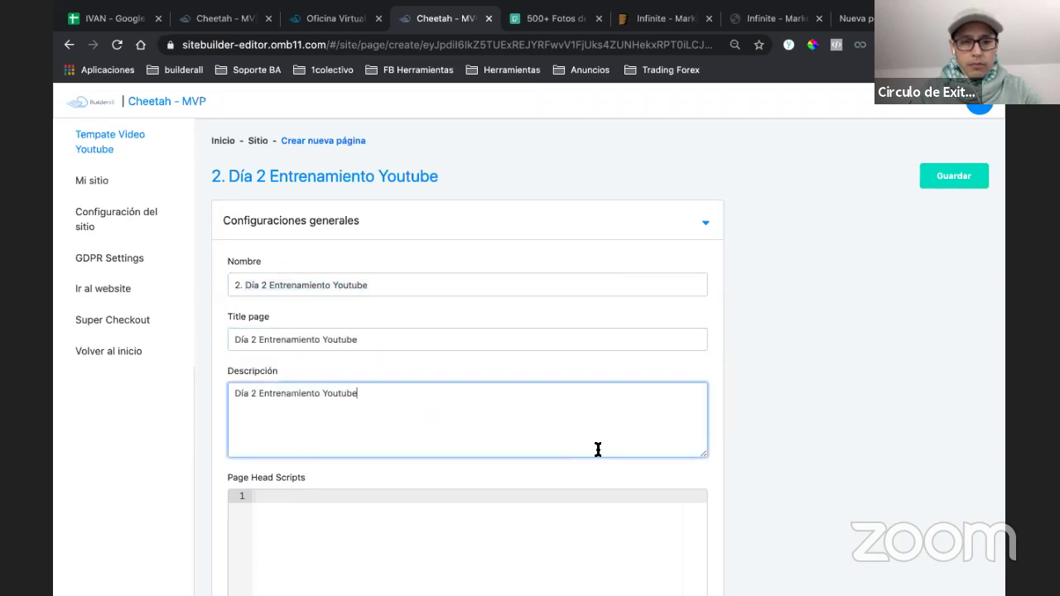
left_click(934, 186)
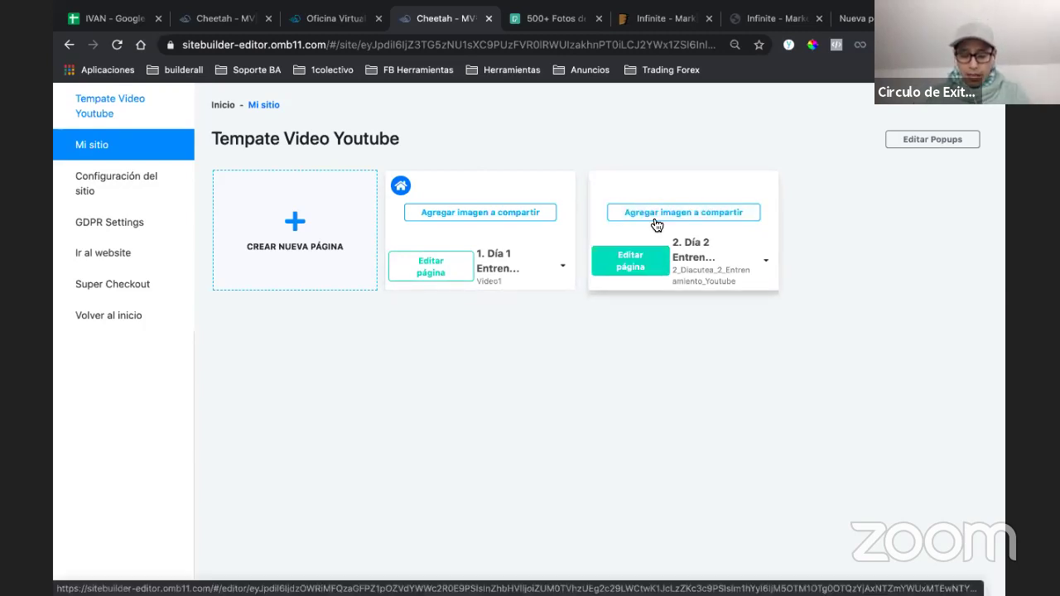
- Open the "1. Día 1 Entrenamiento Youtube" page in the page editor
left_click(437, 274)
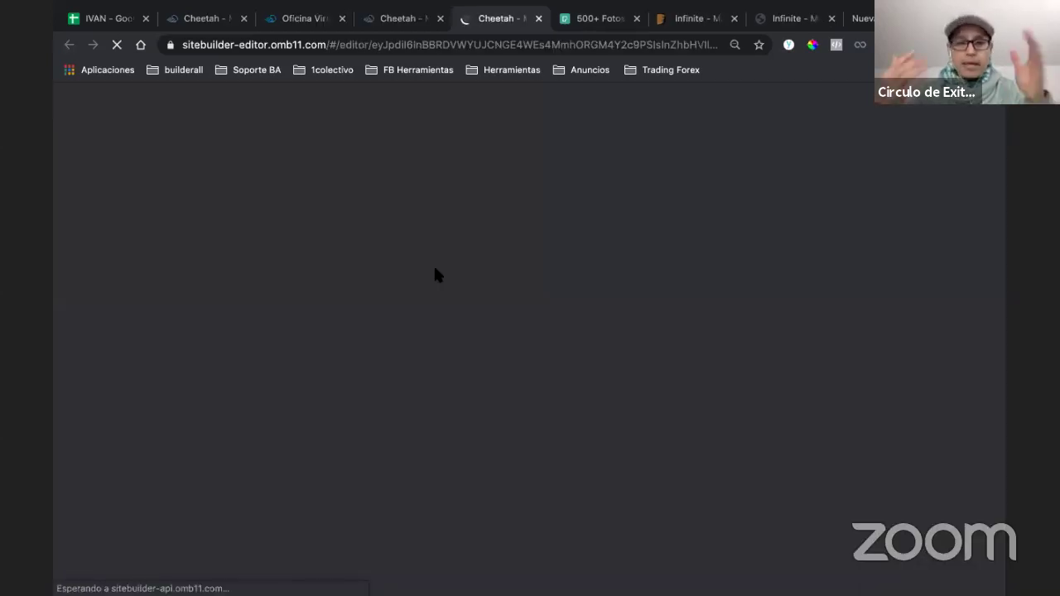
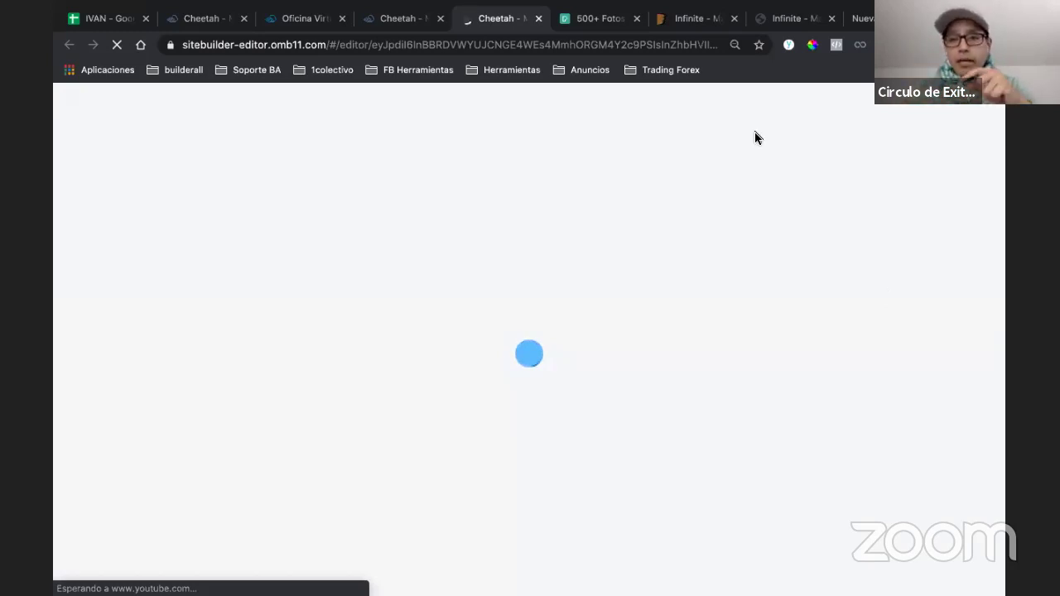
- Switch to Pexels and look through the stock photos found for "health"
left_click(591, 23)
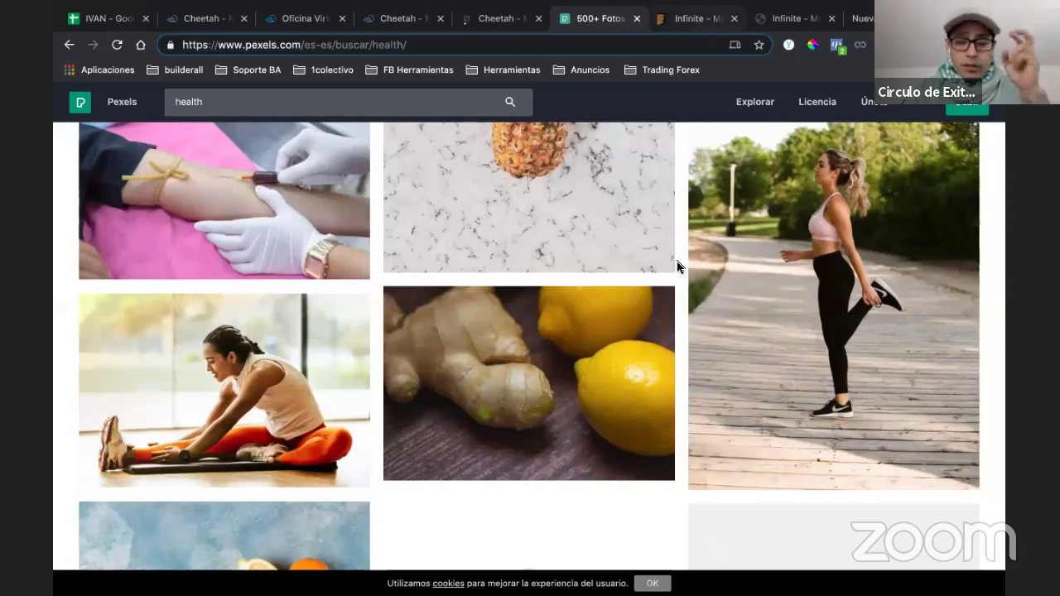
scroll(677, 264, "down", 5)
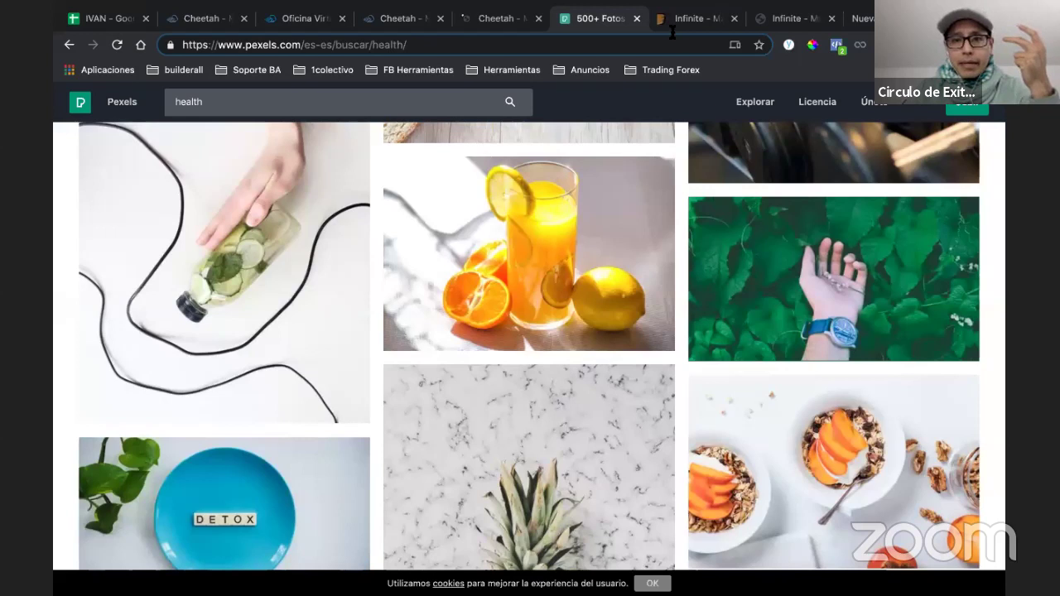
- Open Pngtree's "navidad" image results in the empty browser tab
key("ctrl+9")
type("pen")
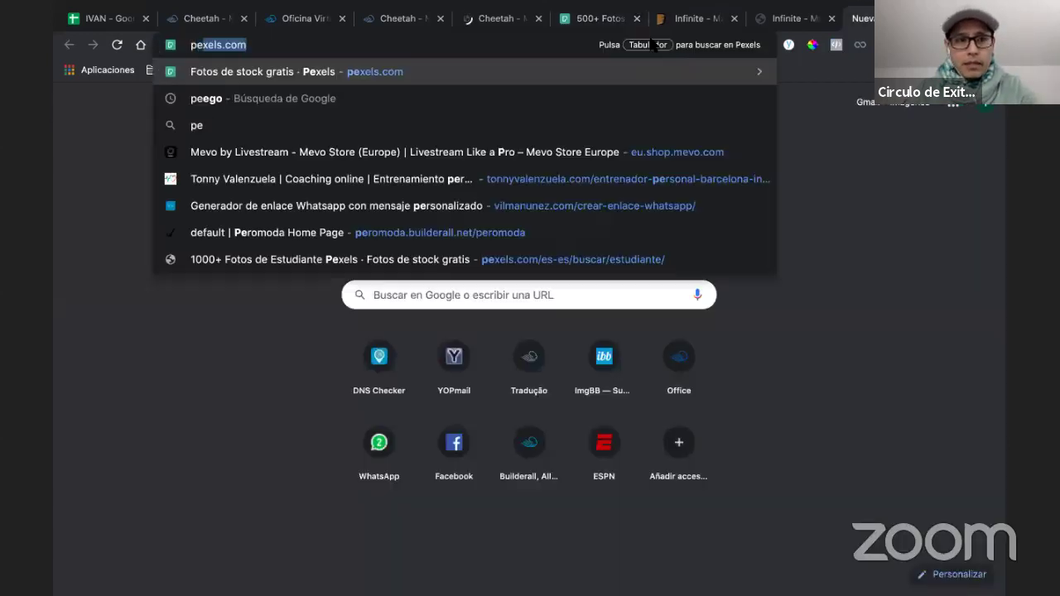
key("BackSpace")
key("BackSpace")
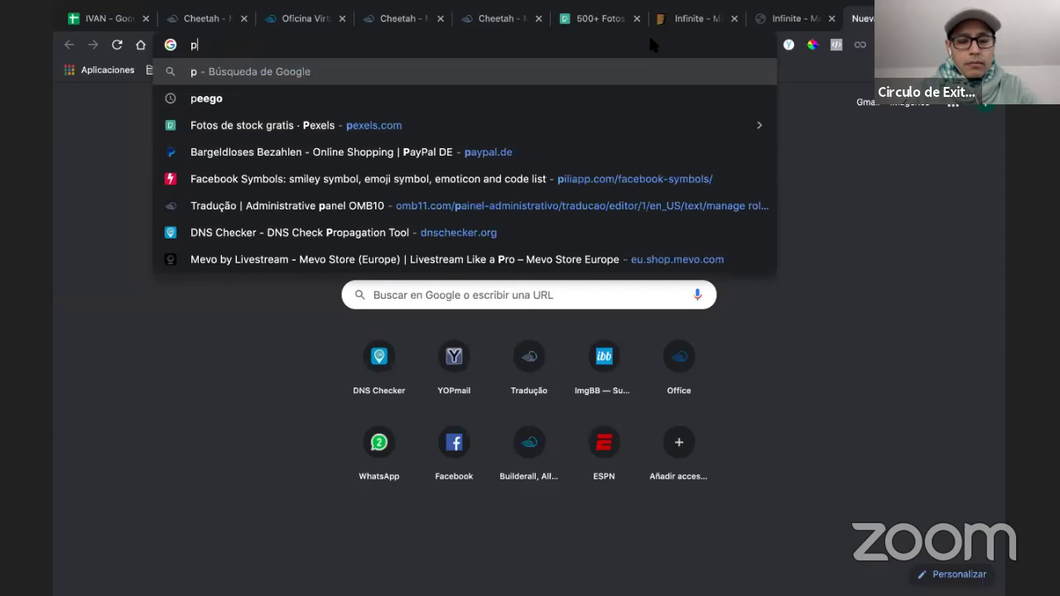
type("n")
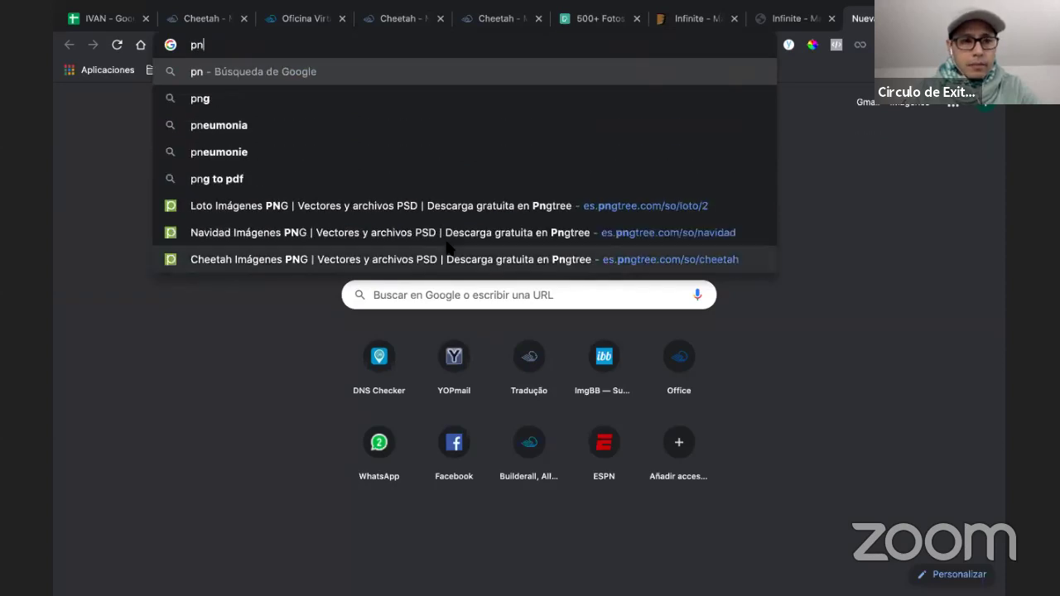
left_click(399, 237)
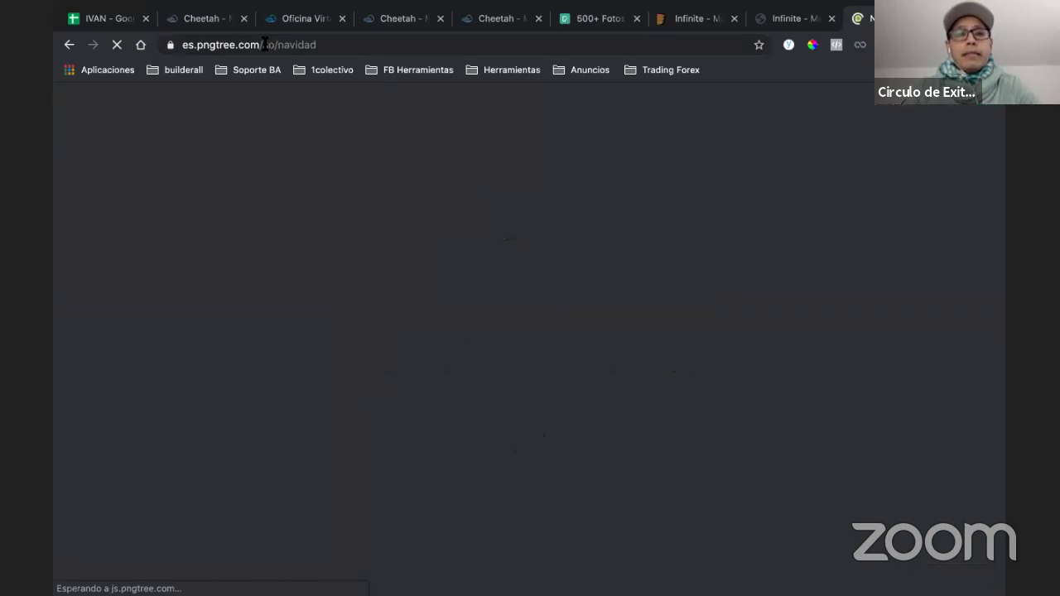
- Browse the Christmas PNG images and backgrounds on Pngtree as possible design resources
left_click(358, 46)
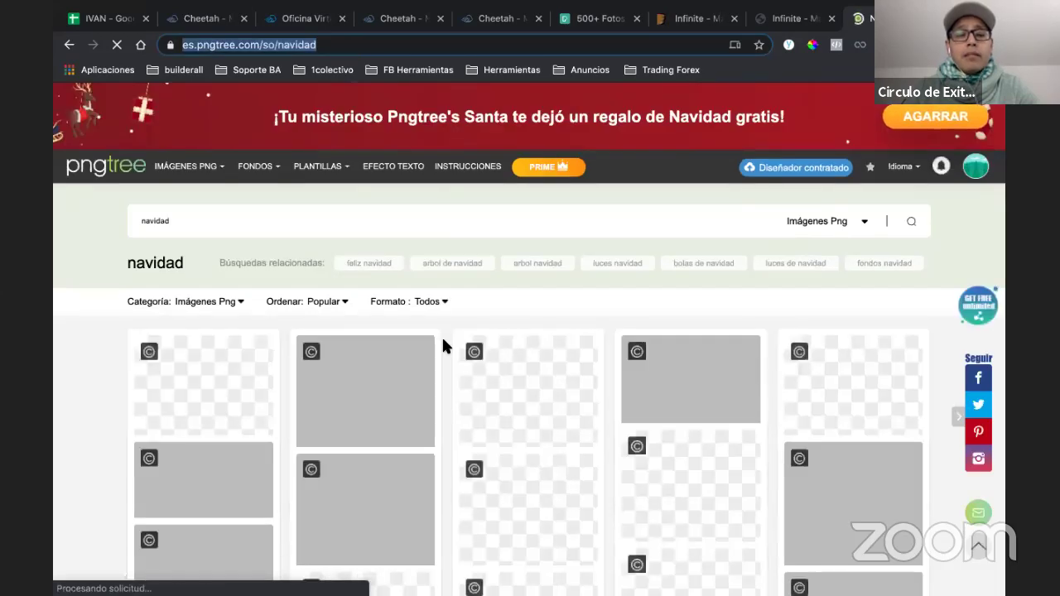
scroll(443, 341, "down", 2)
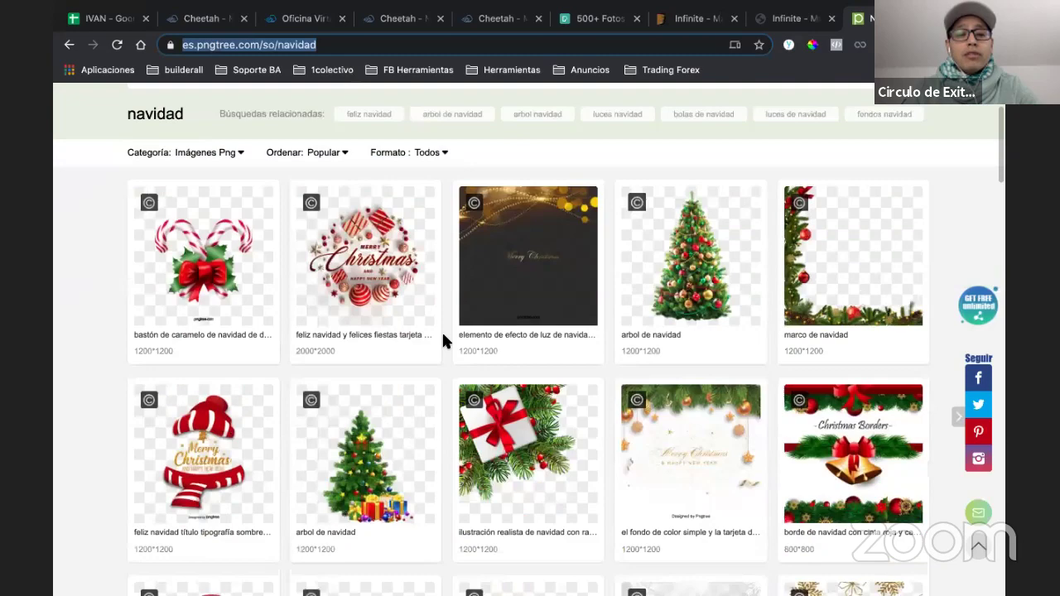
scroll(443, 340, "down", 5)
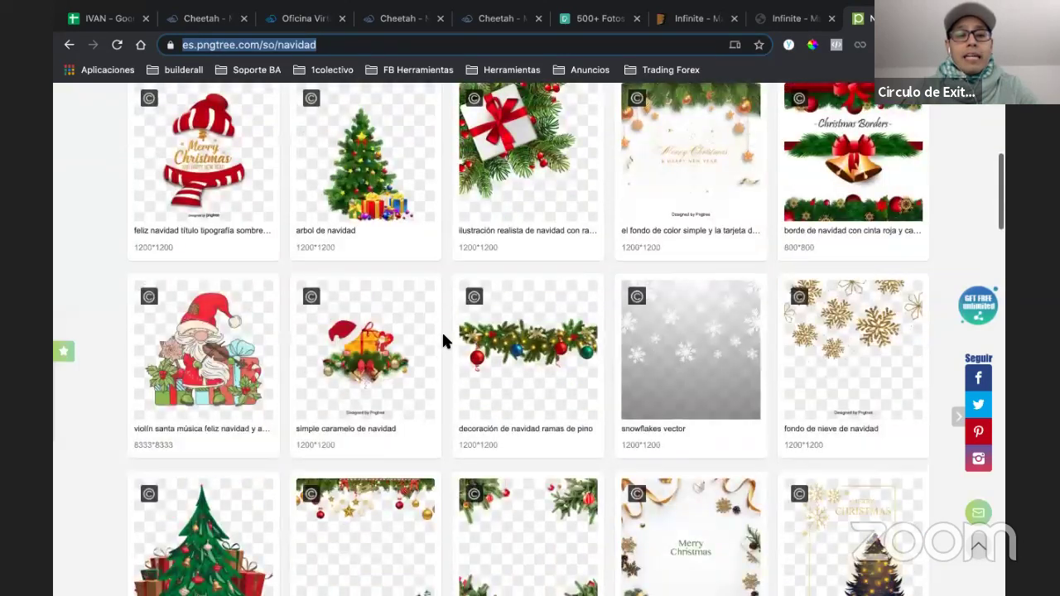
scroll(443, 341, "down", 4)
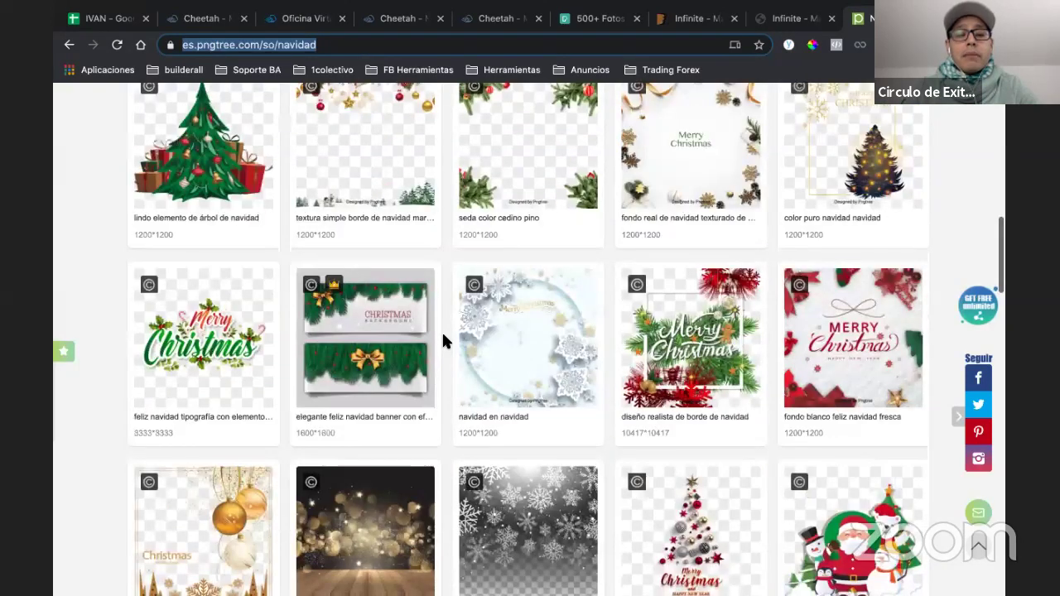
- Look back over the Christmas images in Pngtree's "navidad" results up to the search and filter options
scroll(443, 340, "up", 4)
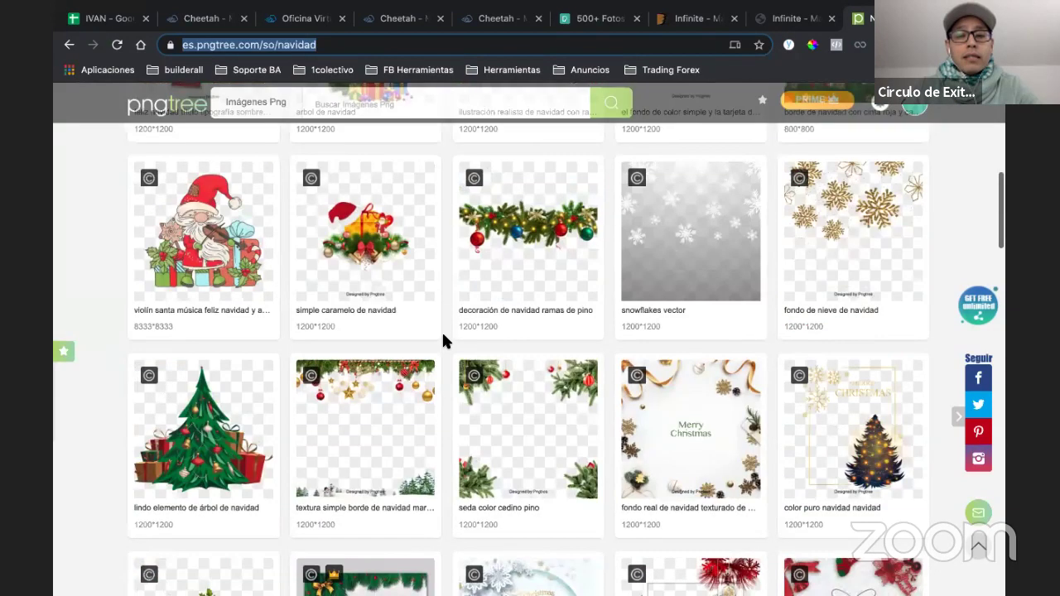
scroll(443, 341, "up", 7)
scroll(443, 341, "down", 3)
scroll(443, 340, "up", 3)
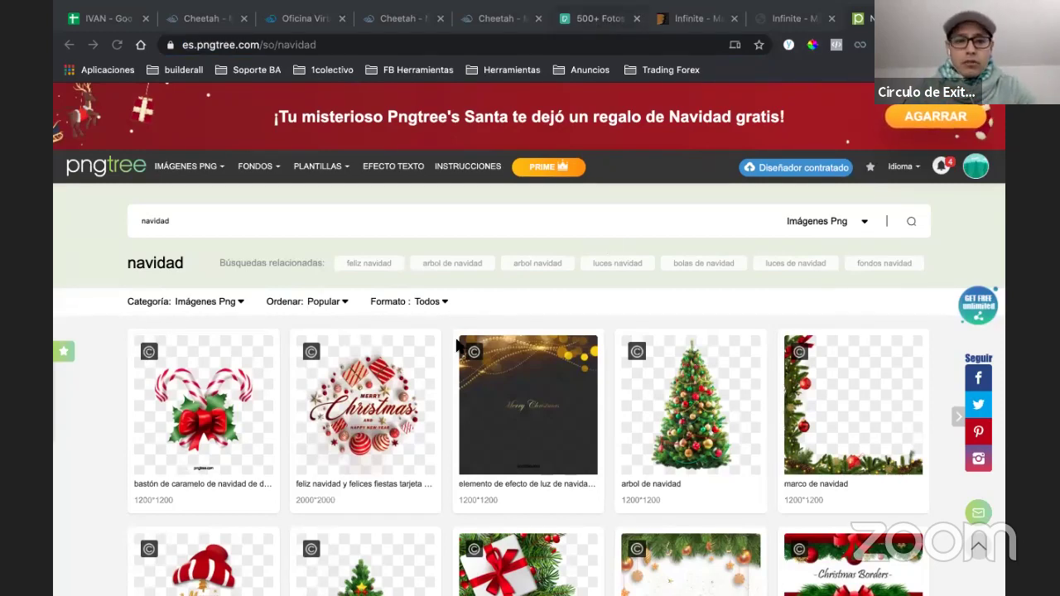
scroll(441, 366, "down", 3)
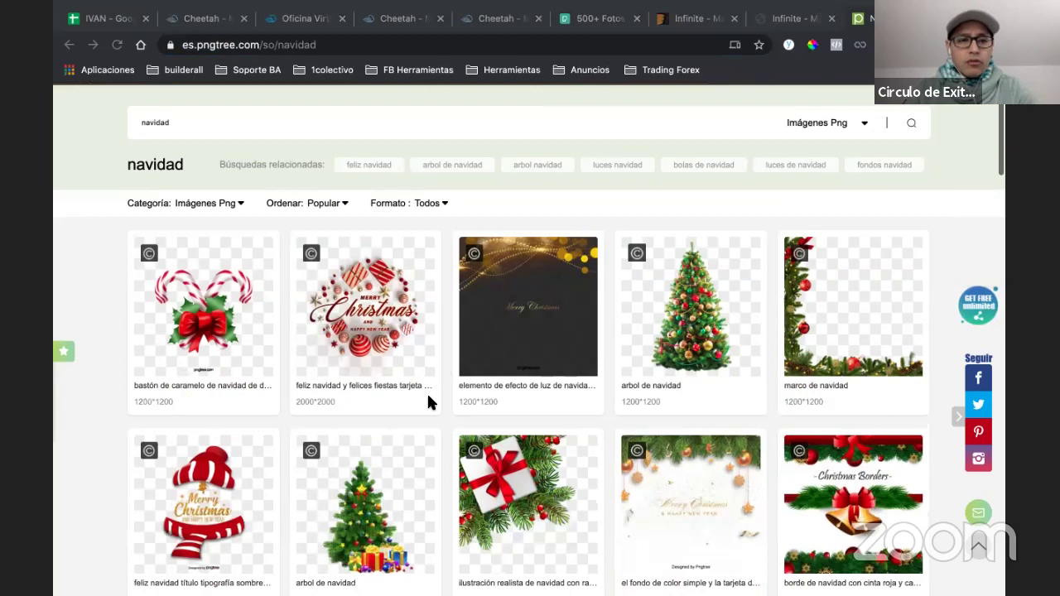
scroll(431, 389, "down", 1)
scroll(437, 385, "down", 1)
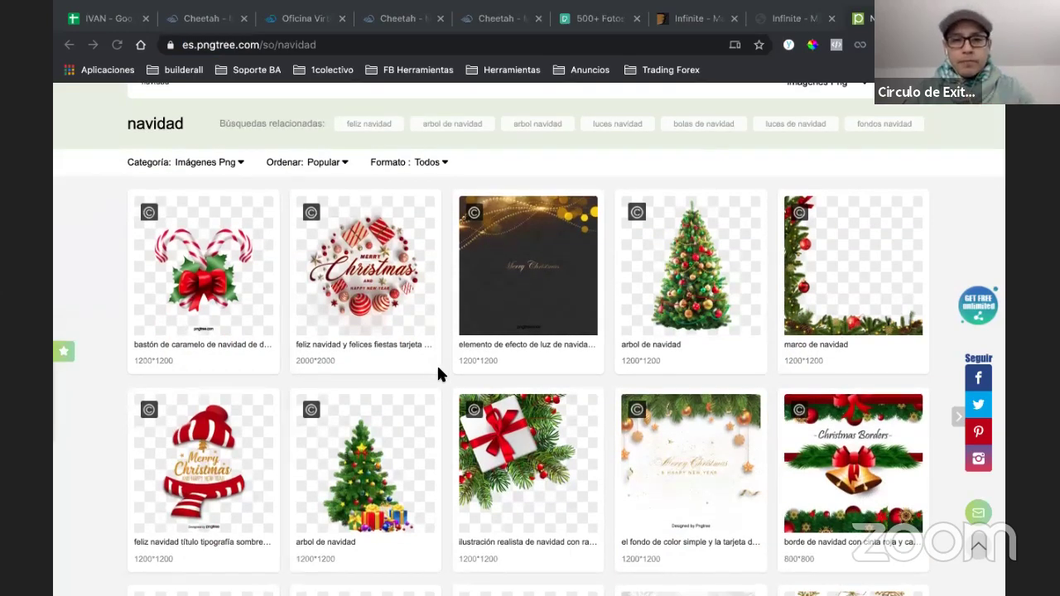
scroll(437, 363, "up", 4)
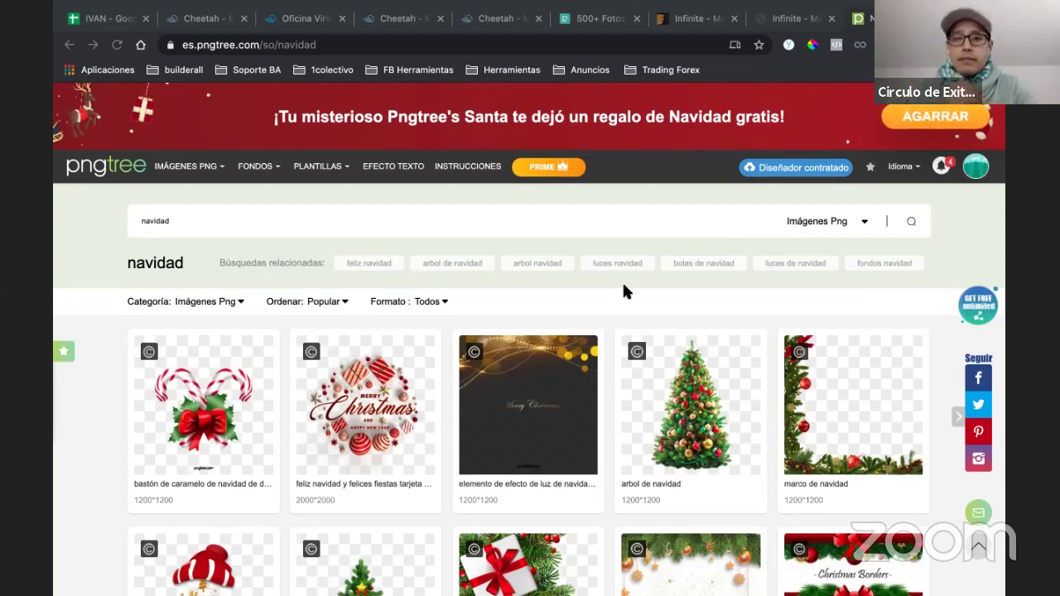
- Switch to the ThemeForest page of the "Infinite - Marketing Unbounce Template" and review its address, categories and item details
left_click(499, 20)
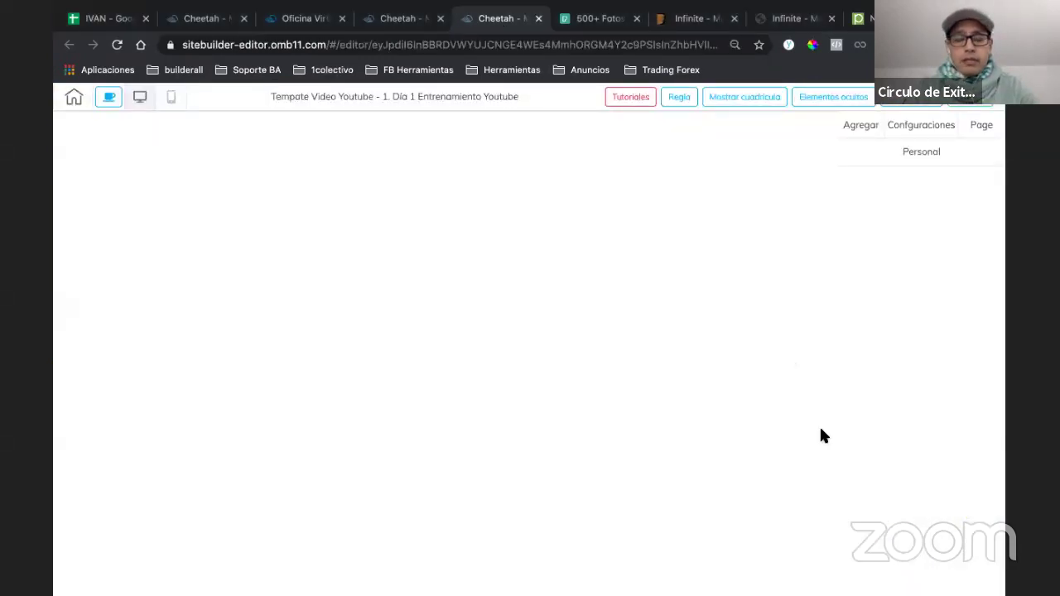
left_click(690, 25)
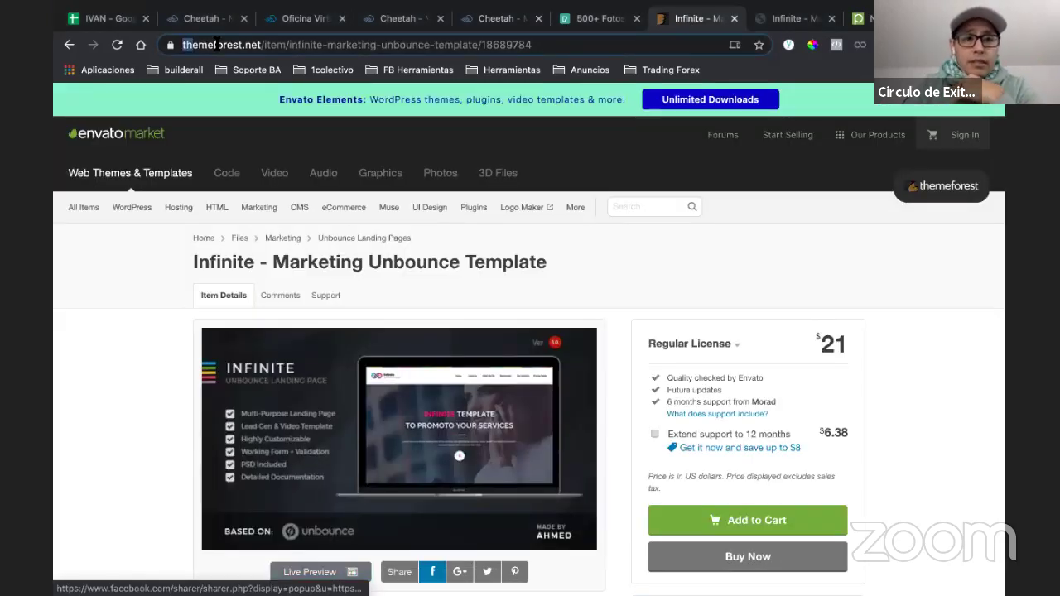
left_click_drag(217, 45, 258, 48)
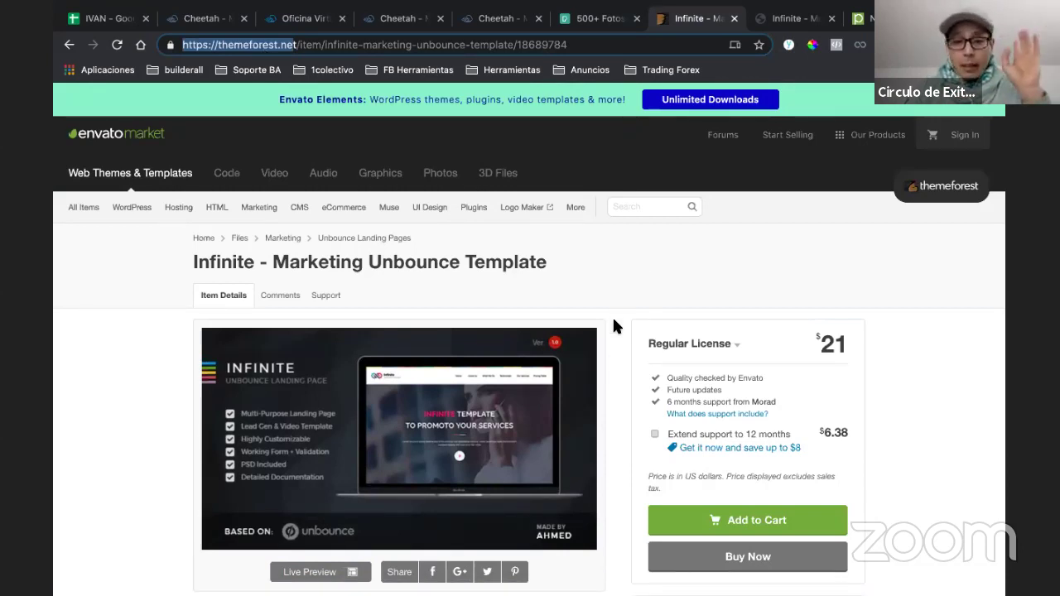
scroll(613, 325, "down", 3)
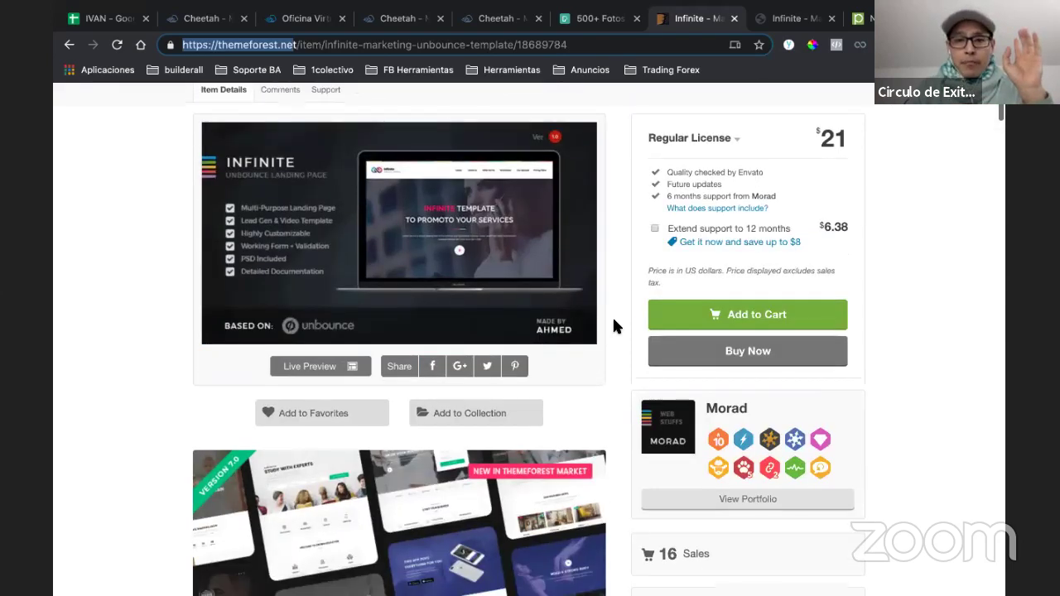
scroll(614, 325, "down", 5)
scroll(601, 325, "up", 8)
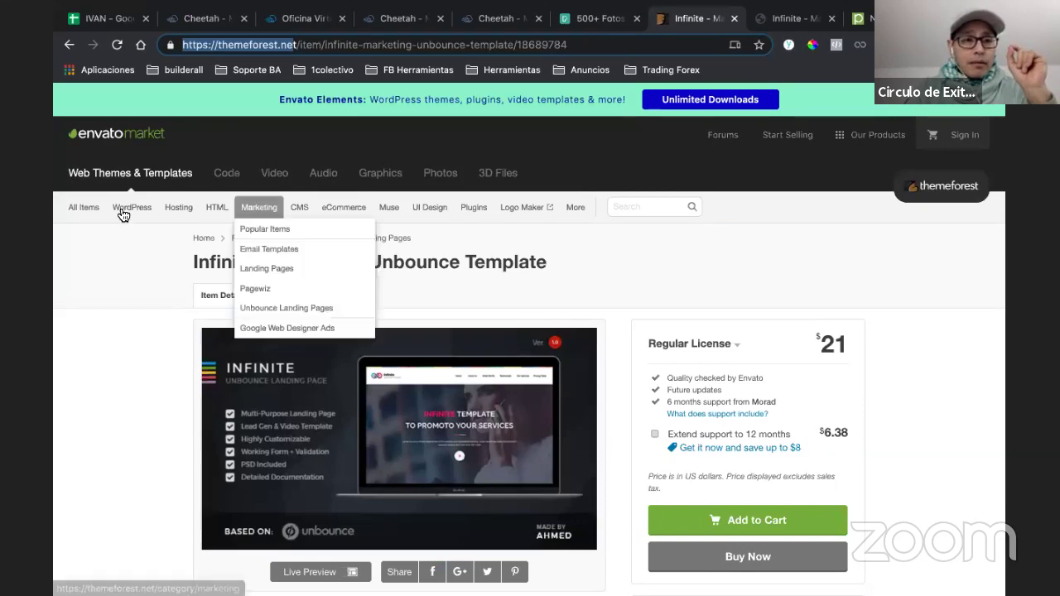
scroll(618, 375, "down", 1)
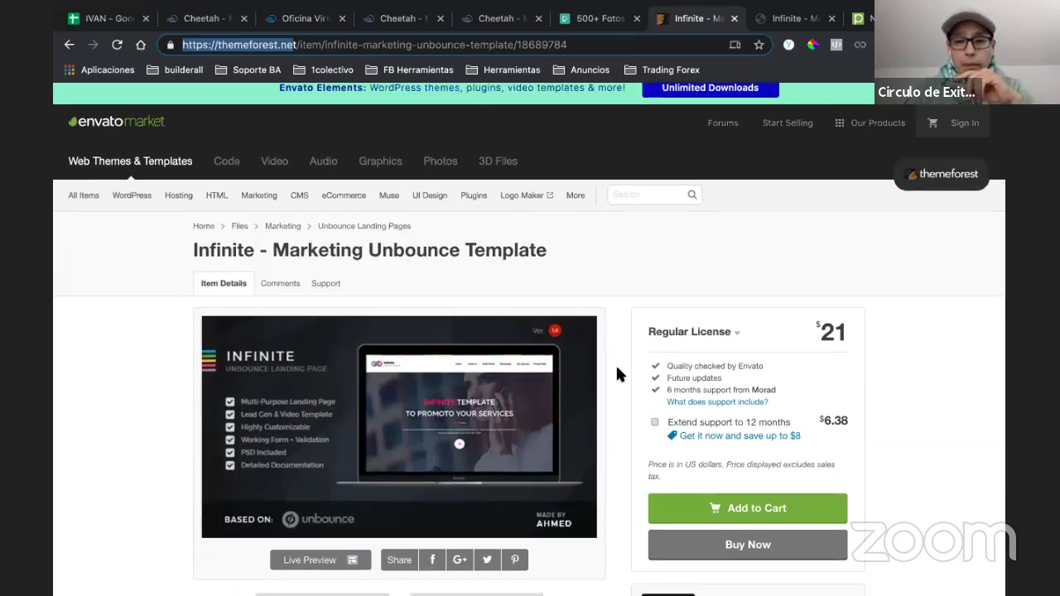
scroll(617, 373, "down", 3)
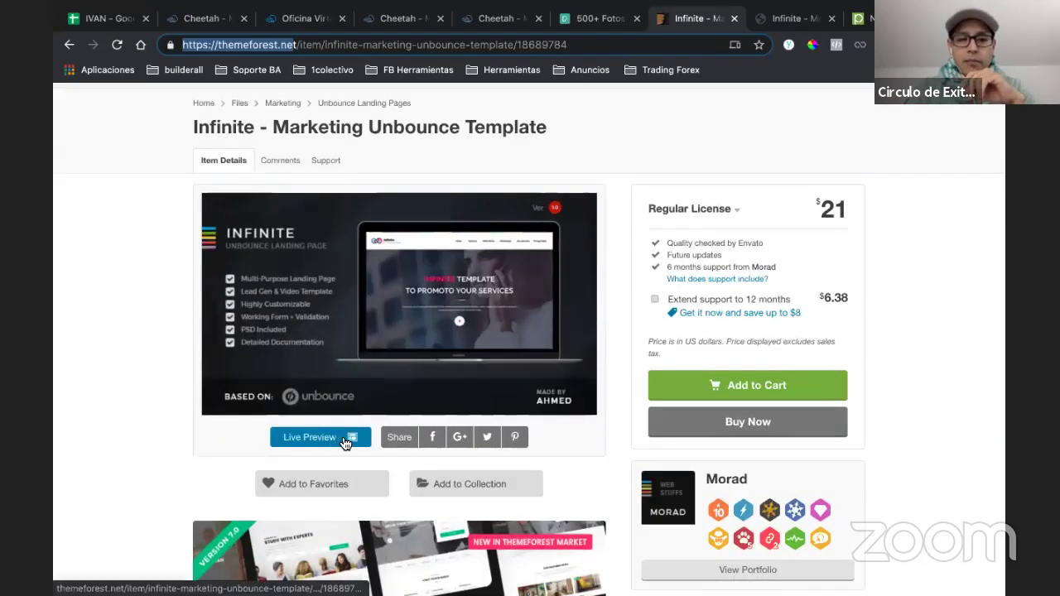
- Open the live preview of the Infinite template and view its "Home - Image" demo
left_click(345, 443)
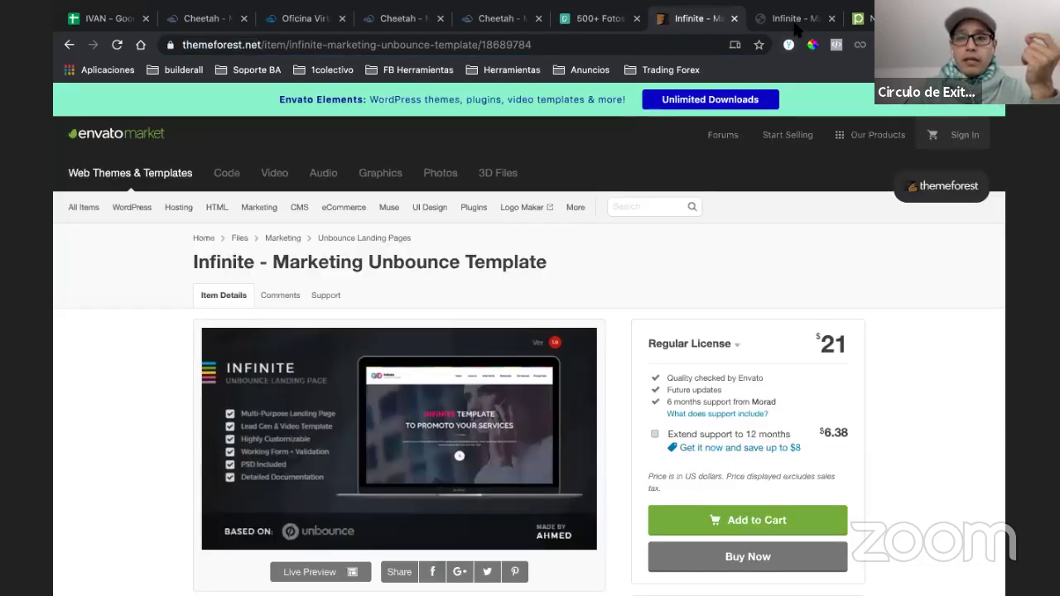
left_click(795, 25)
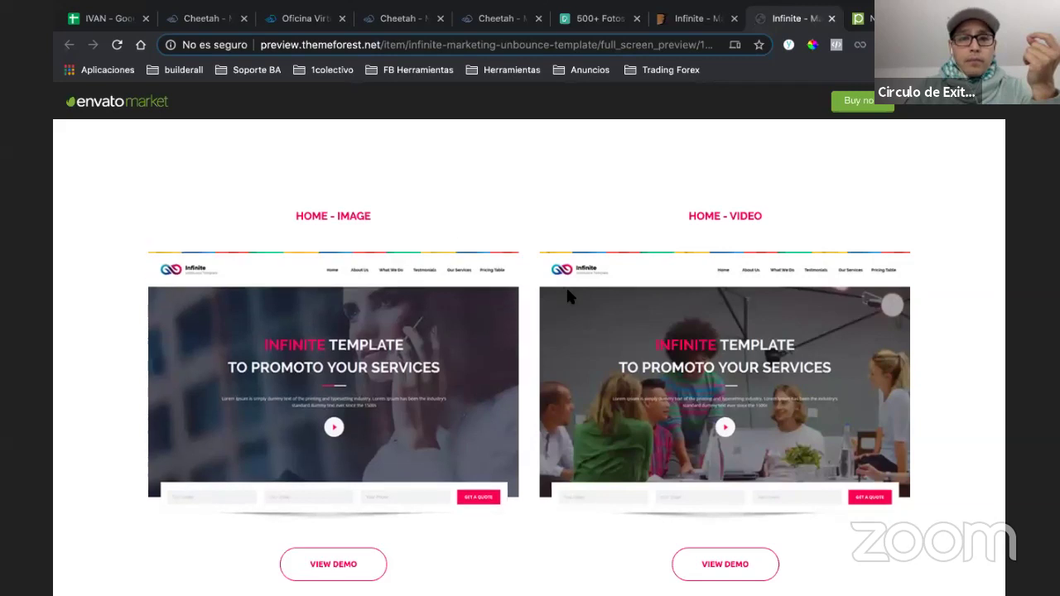
scroll(570, 297, "down", 3)
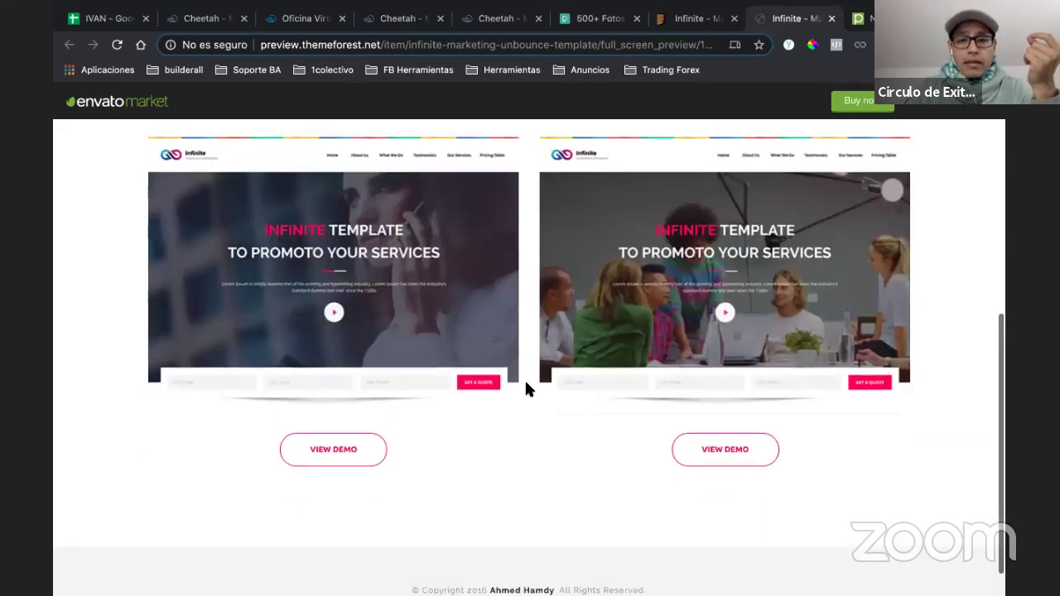
left_click(344, 456)
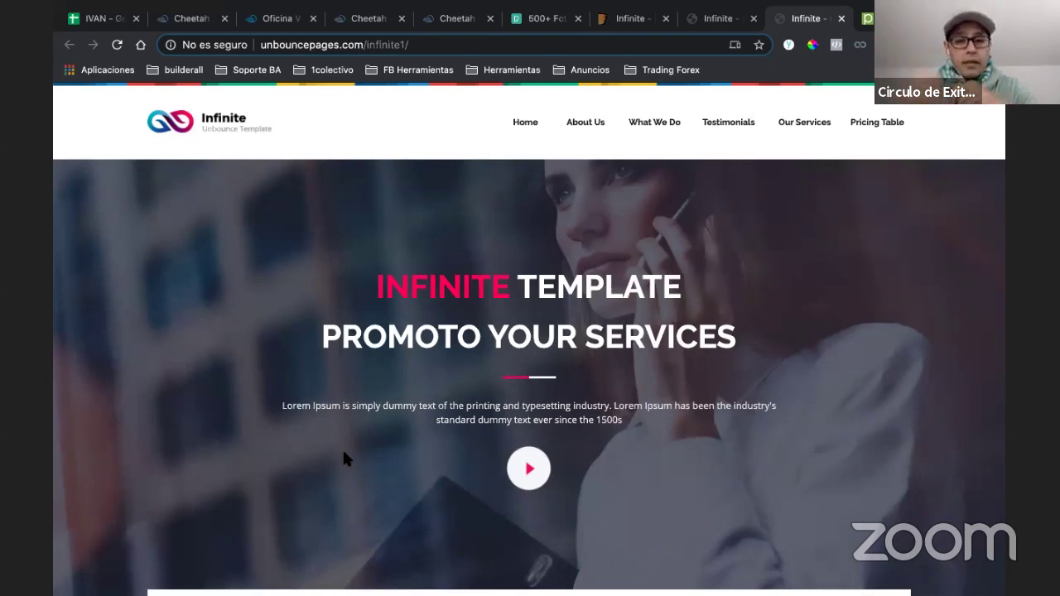
- Examine the layout of the Infinite demo page from the hero section down to the footer
scroll(746, 364, "down", 2)
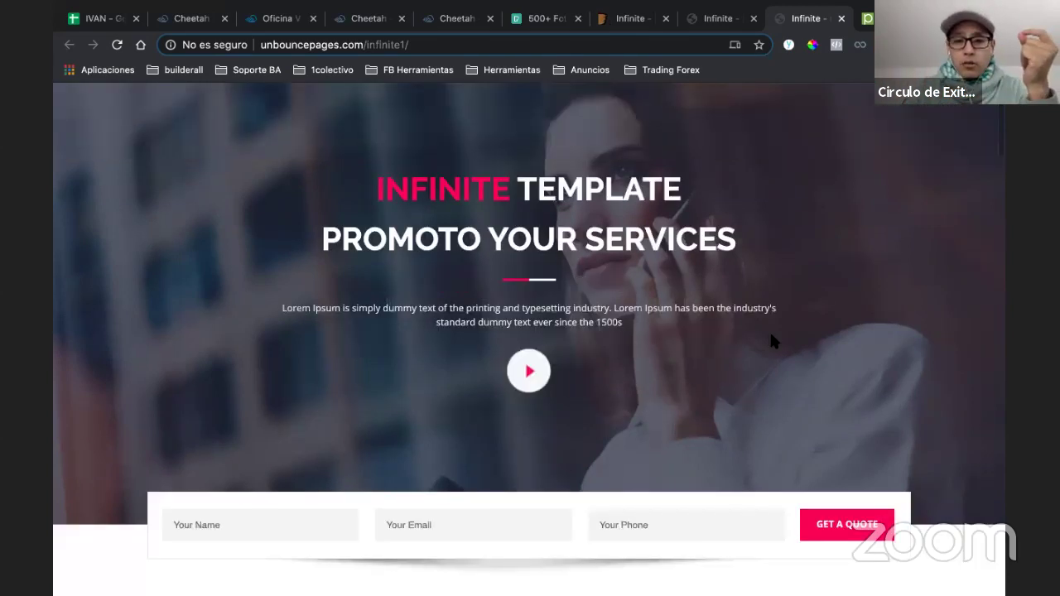
scroll(772, 340, "up", 1)
scroll(772, 341, "down", 2)
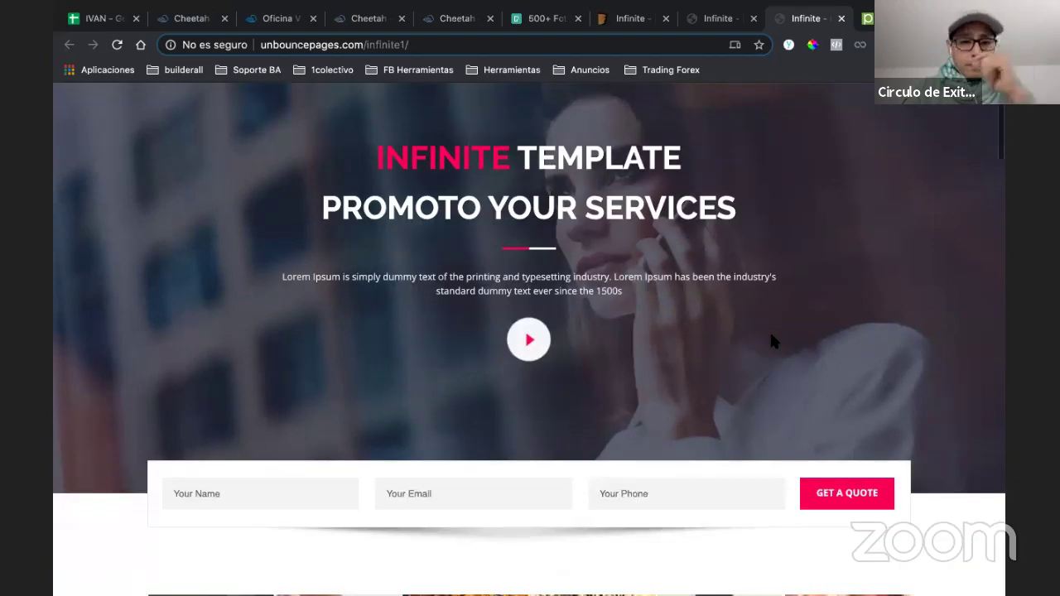
scroll(771, 335, "down", 3)
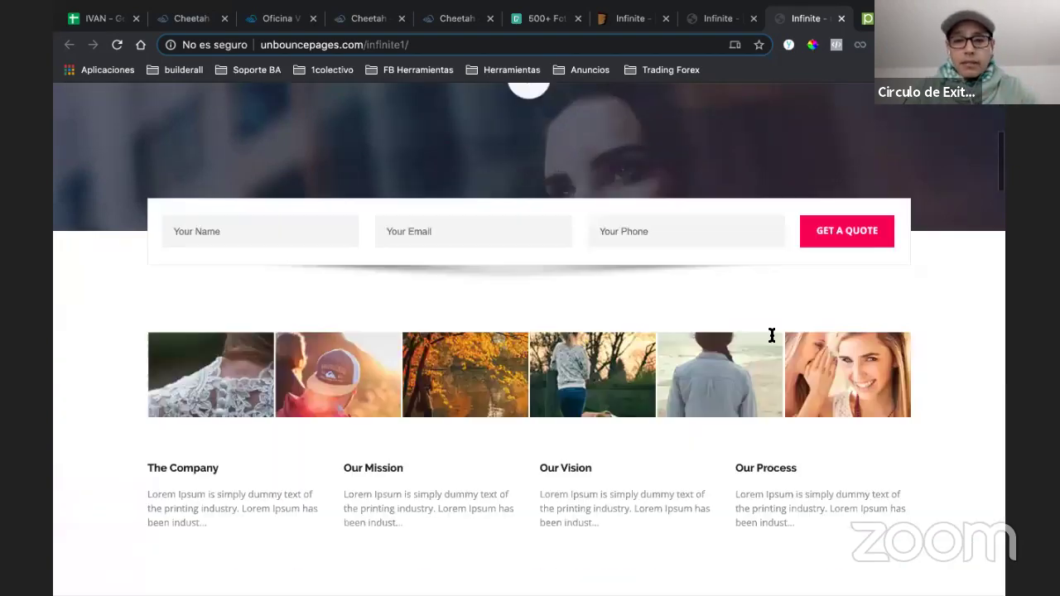
scroll(771, 335, "down", 15)
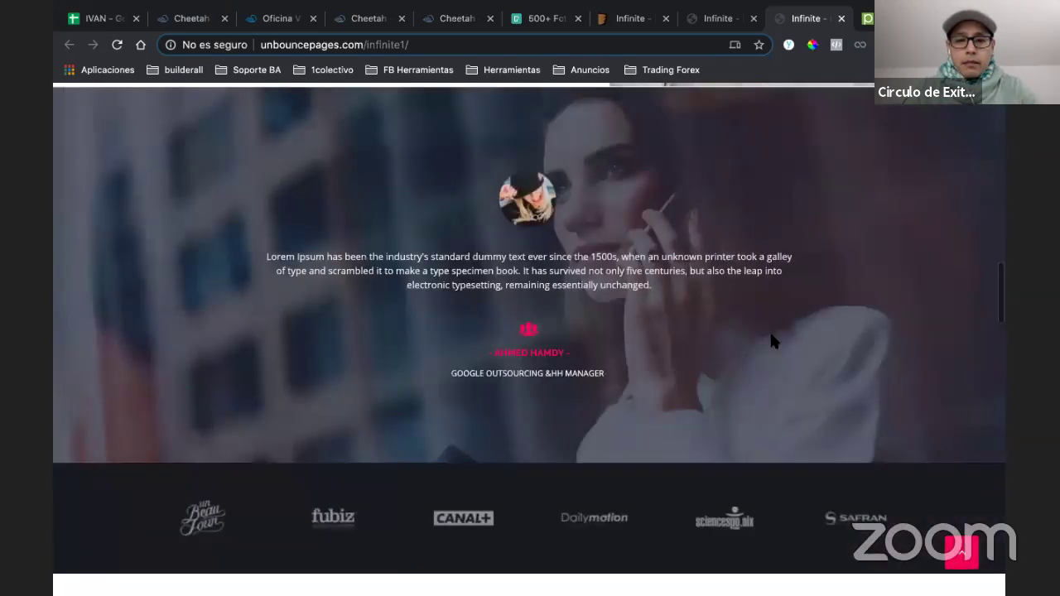
scroll(770, 341, "down", 8)
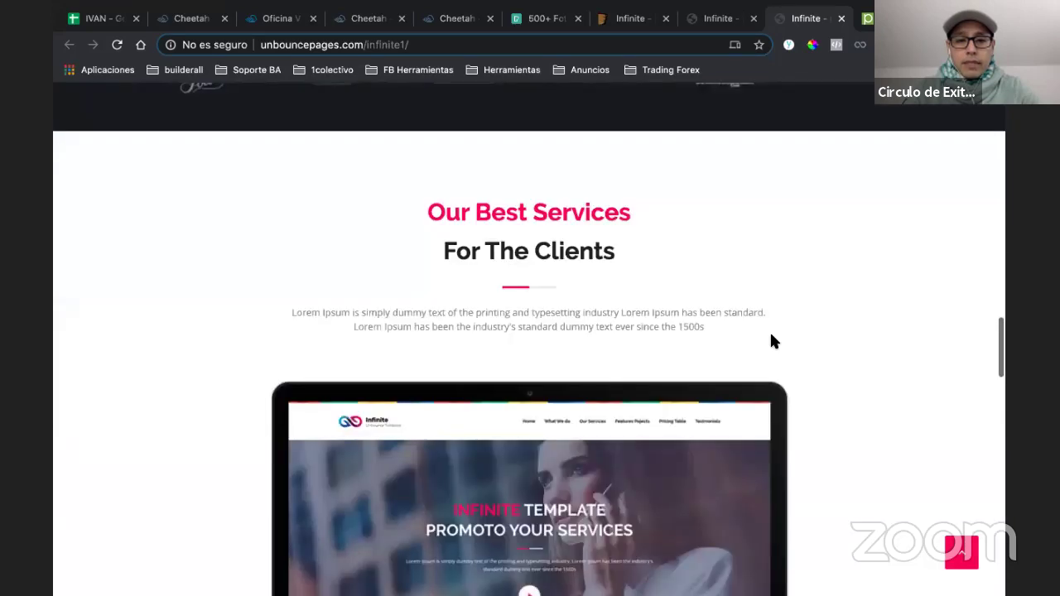
scroll(770, 336, "down", 4)
scroll(770, 336, "down", 10)
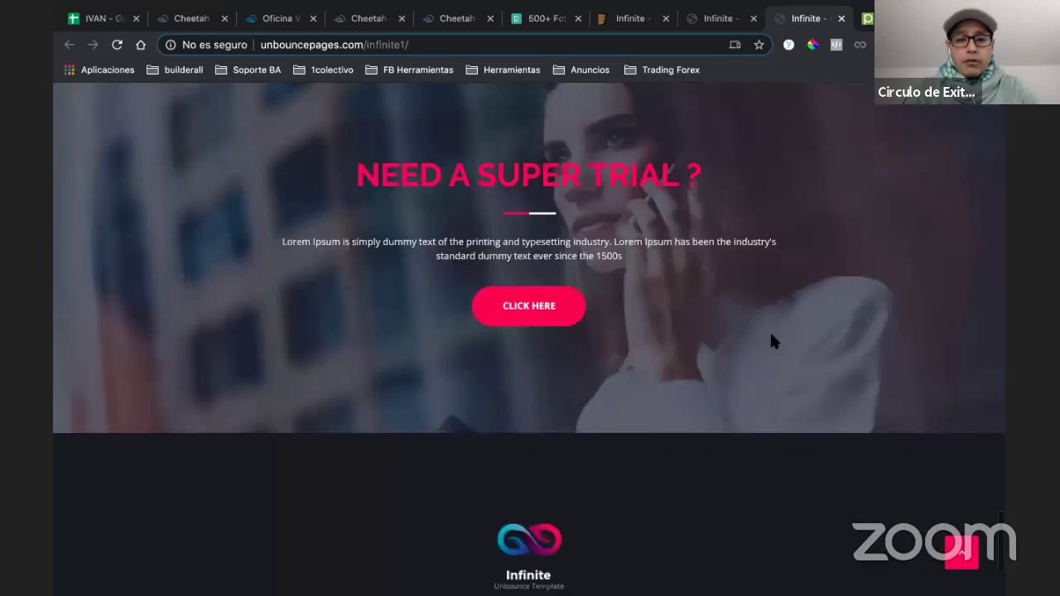
scroll(770, 336, "up", 10)
scroll(770, 340, "up", 20)
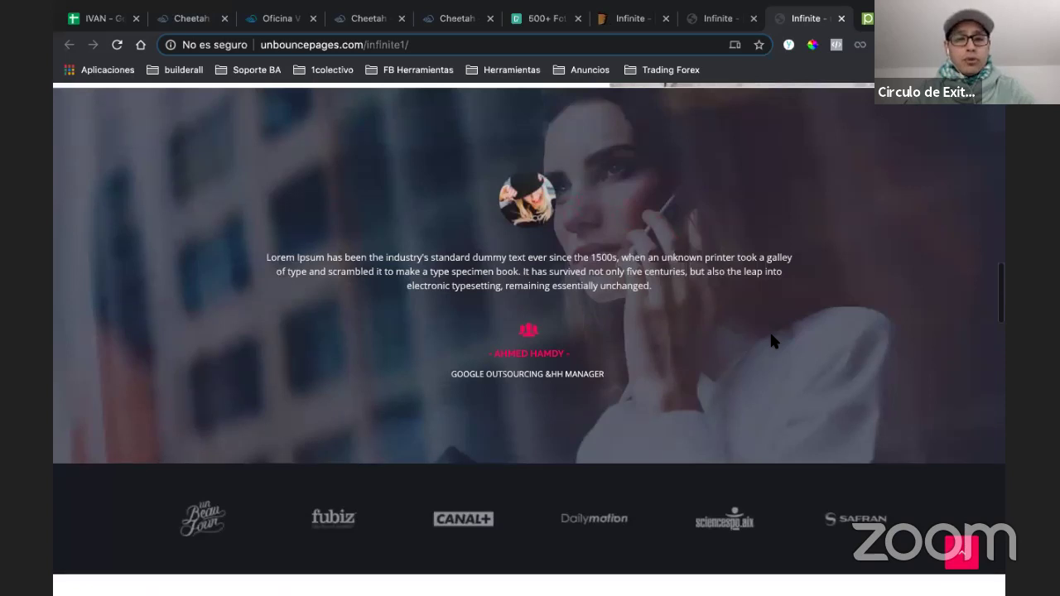
scroll(770, 341, "up", 10)
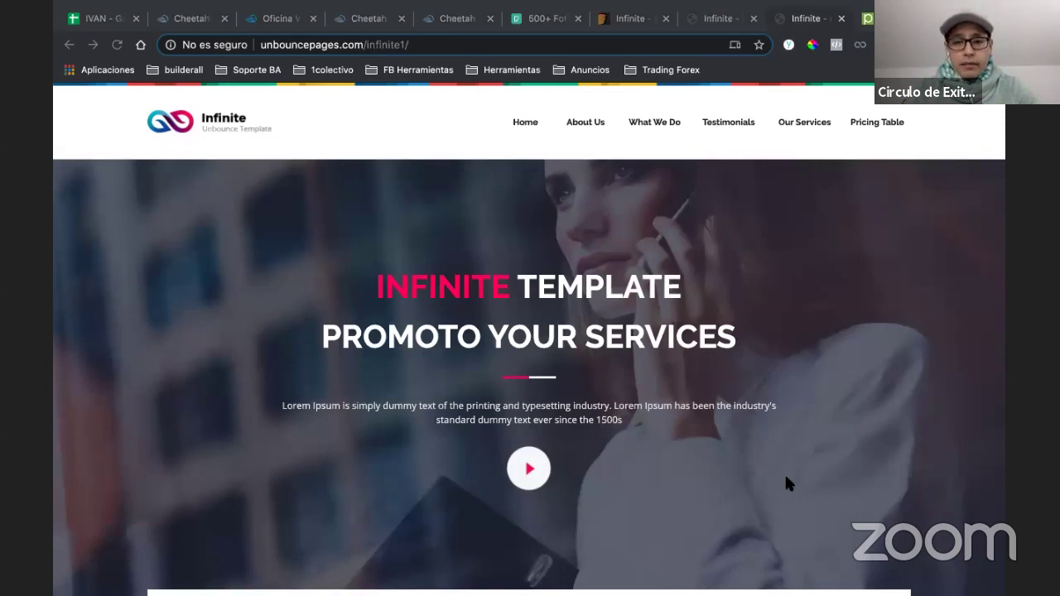
- Review the demo's quote form, photo strip, content blocks and client logo band as a design reference
scroll(787, 485, "down", 2)
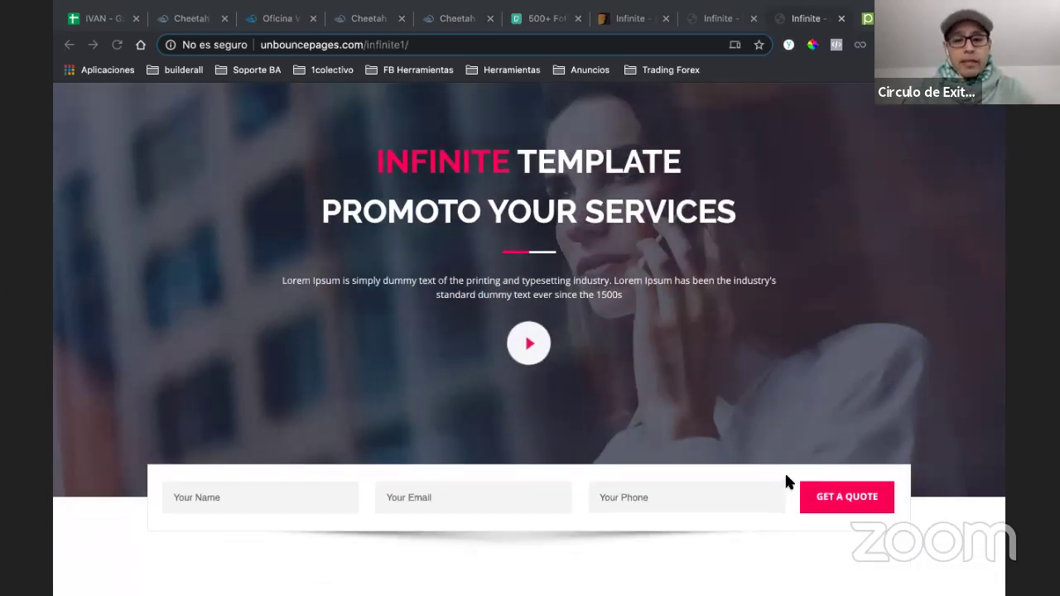
scroll(786, 475, "down", 5)
scroll(786, 477, "up", 1)
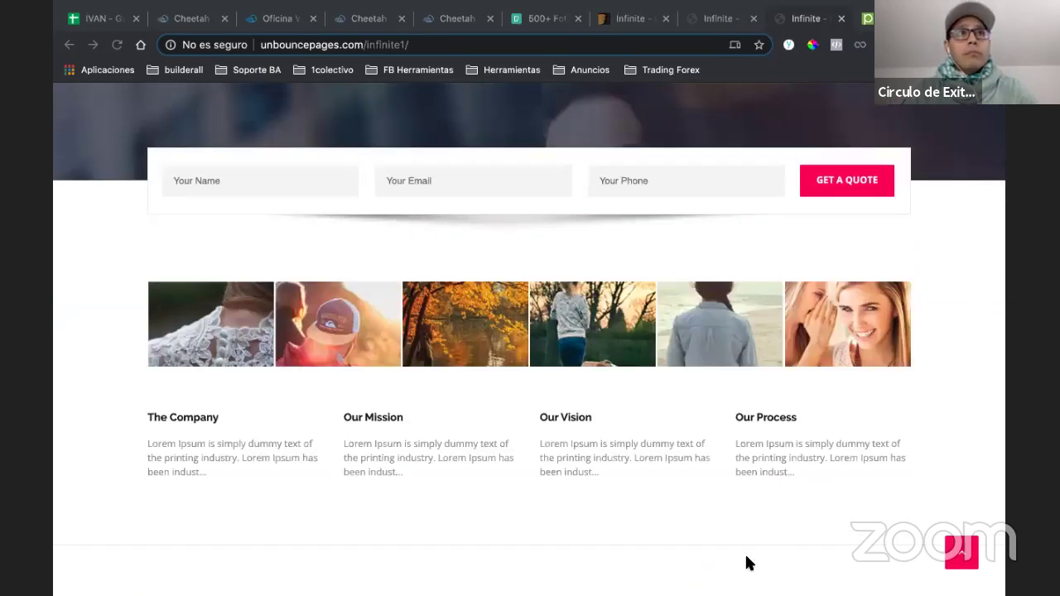
scroll(741, 569, "down", 5)
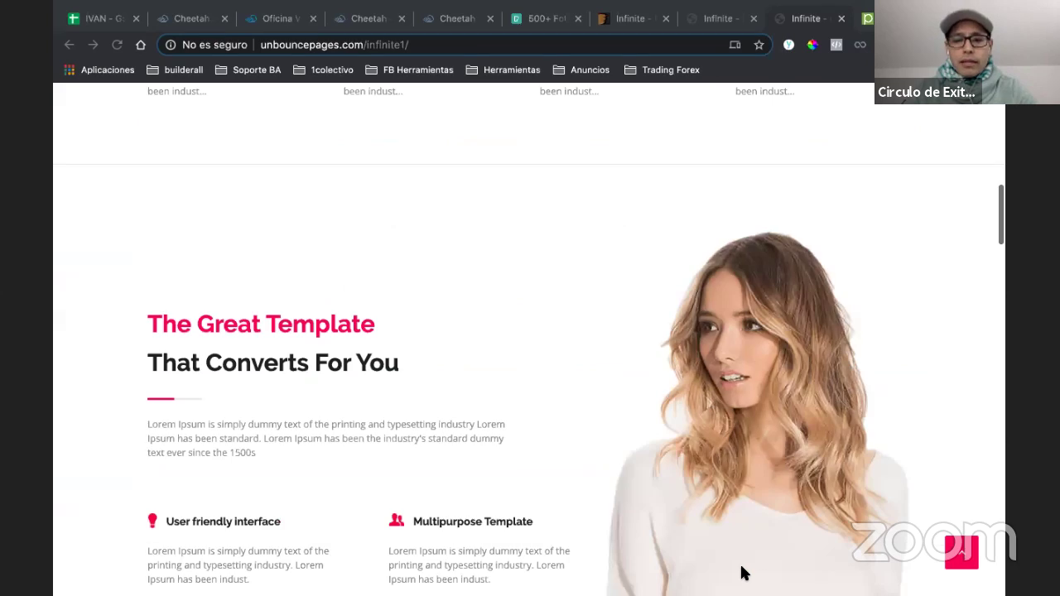
scroll(742, 573, "down", 10)
scroll(742, 573, "up", 2)
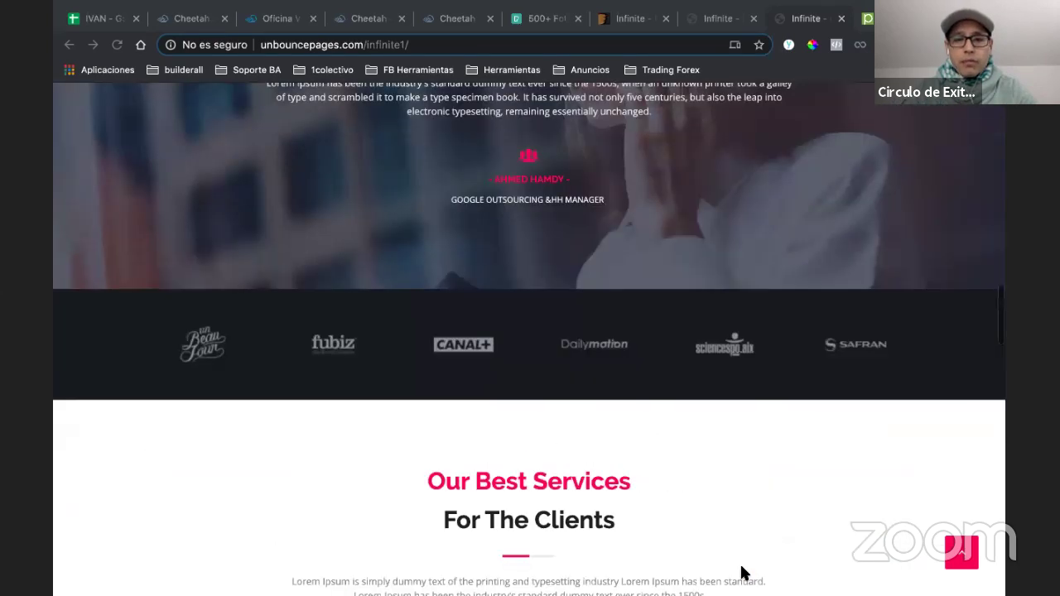
scroll(742, 573, "up", 15)
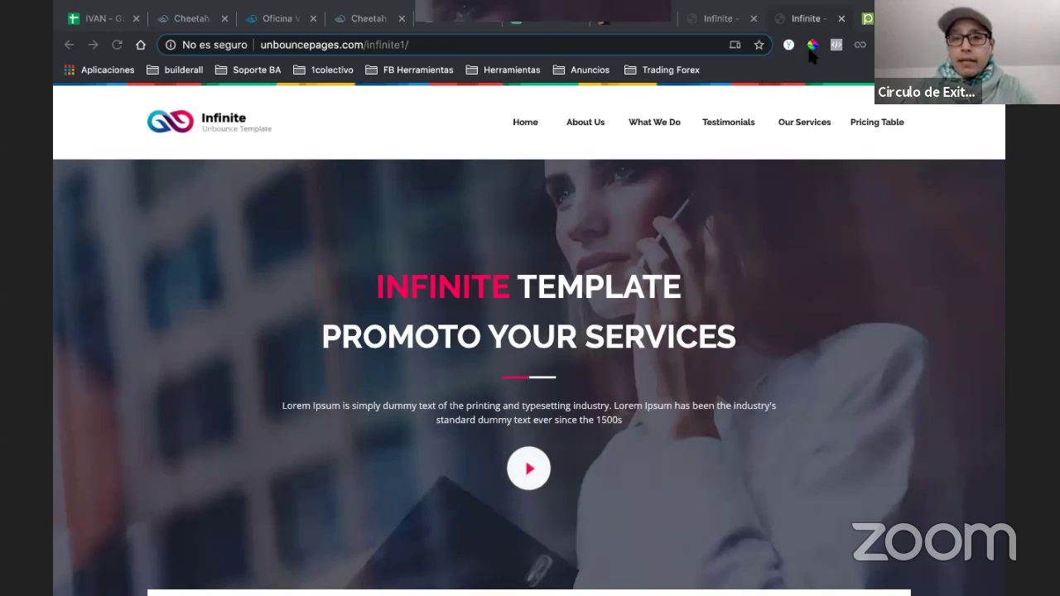
- Return to the "1. Día 1 Entrenamiento Youtube" page editor and display the panel types available to add
left_click(447, 23)
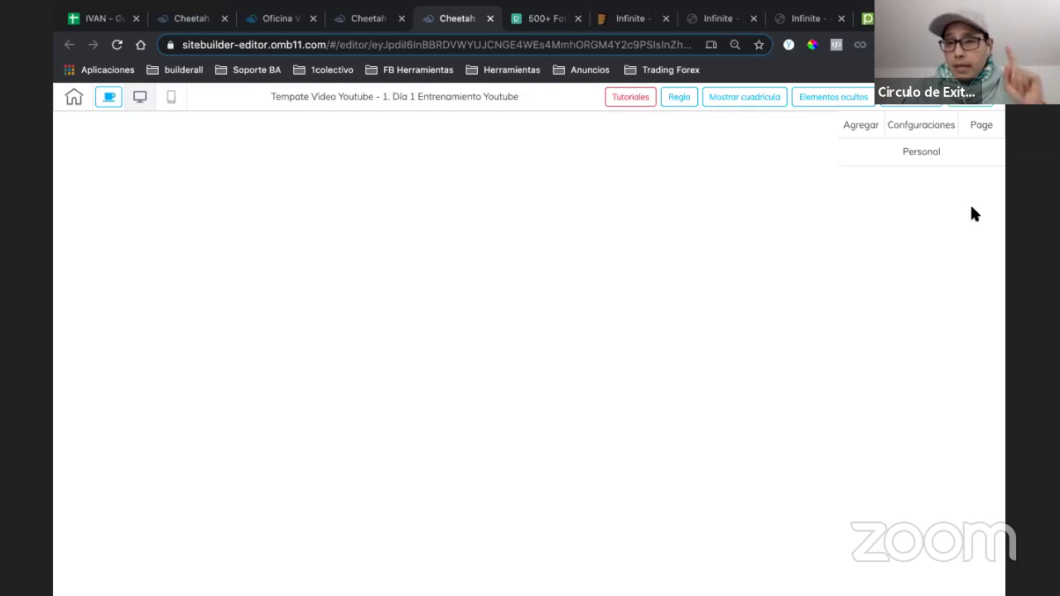
left_click(863, 134)
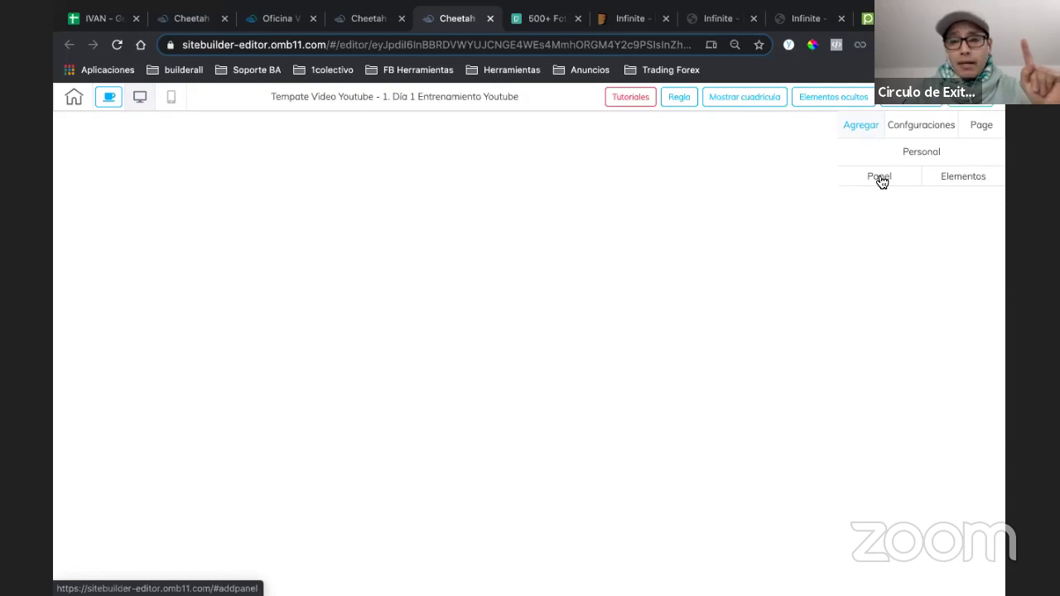
left_click(880, 176)
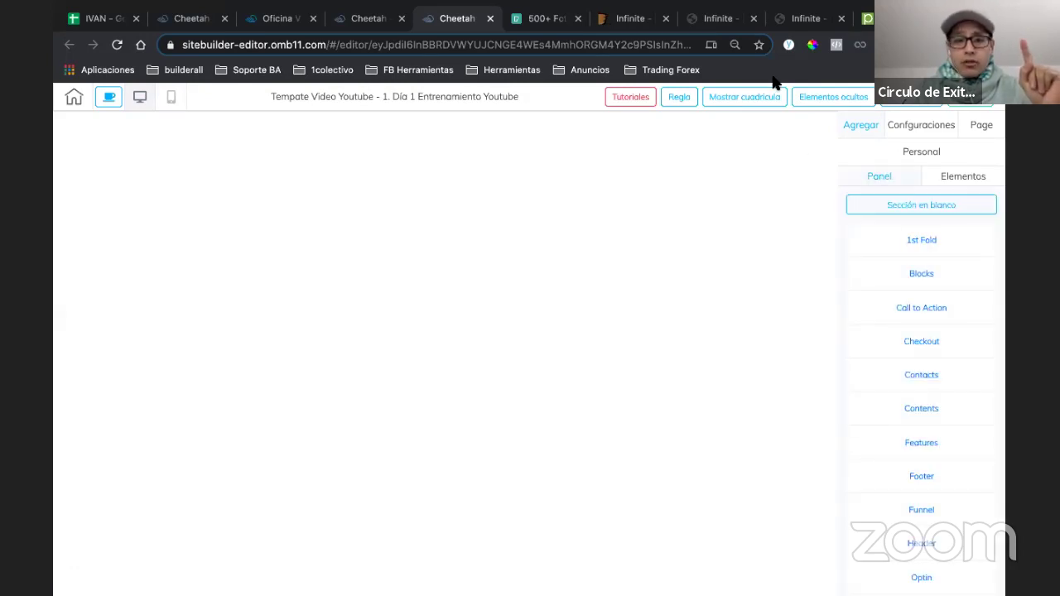
- Switch back to the Infinite demo and study its hero section and quote form
left_click(804, 19)
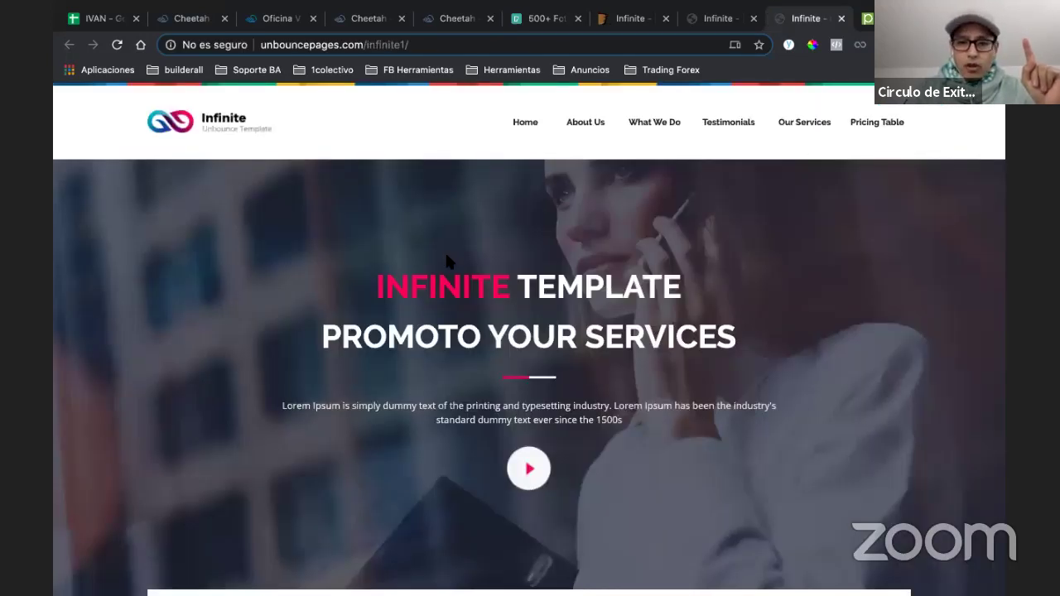
scroll(483, 428, "down", 1)
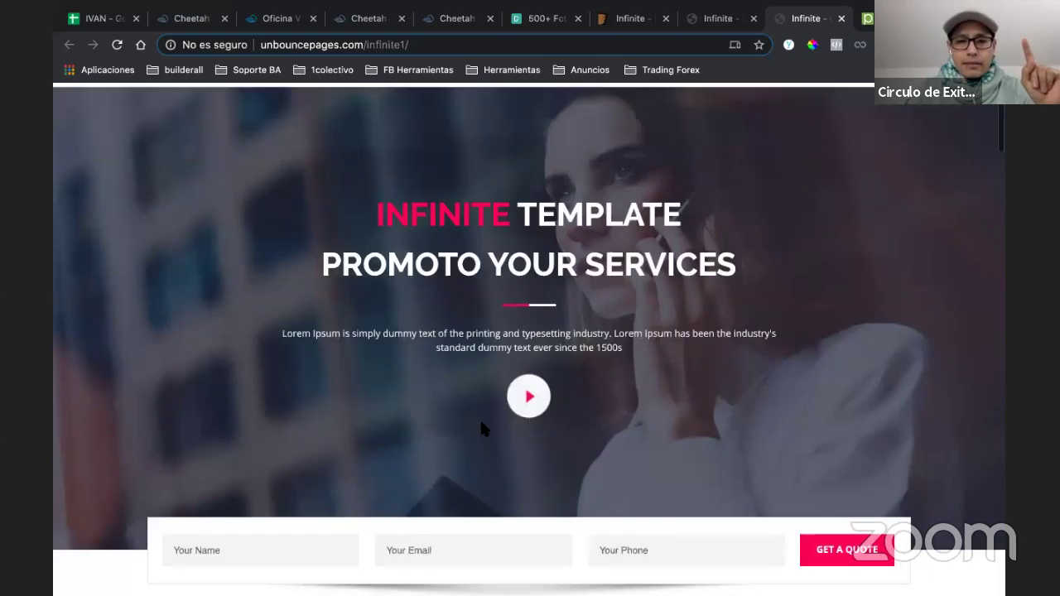
scroll(482, 424, "down", 2)
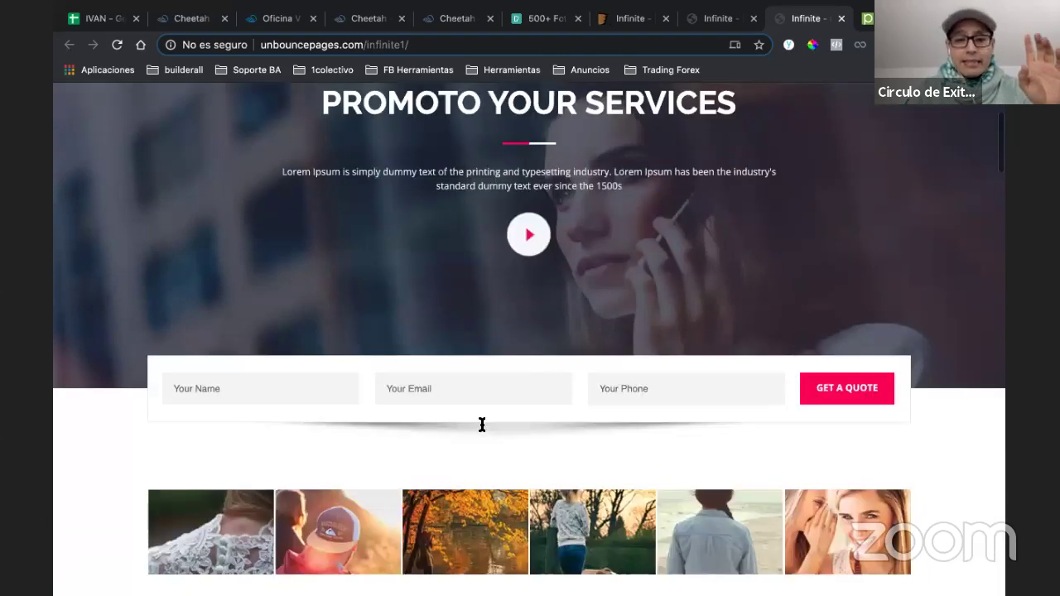
- Review the Infinite demo from its hero through the quote form, photo strip and company columns to "The Great Template" section
scroll(483, 429, "down", 4)
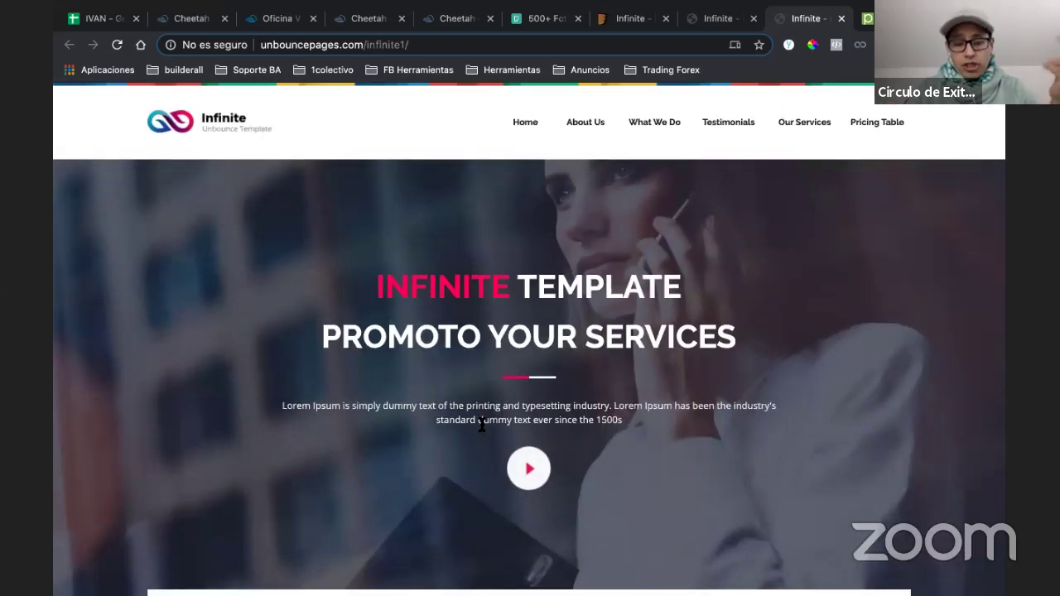
scroll(481, 424, "down", 5)
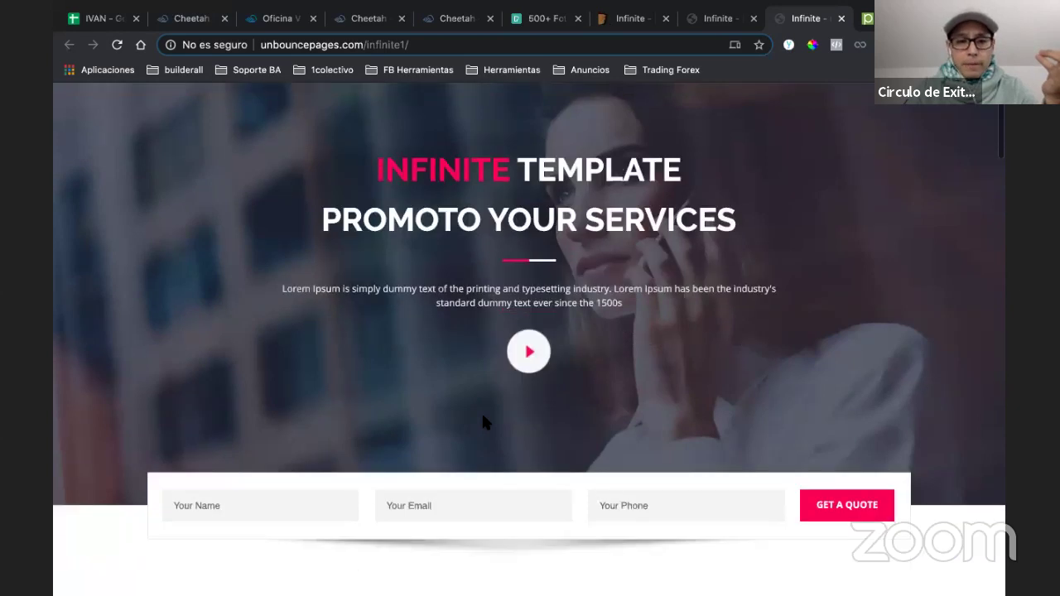
scroll(486, 423, "down", 2)
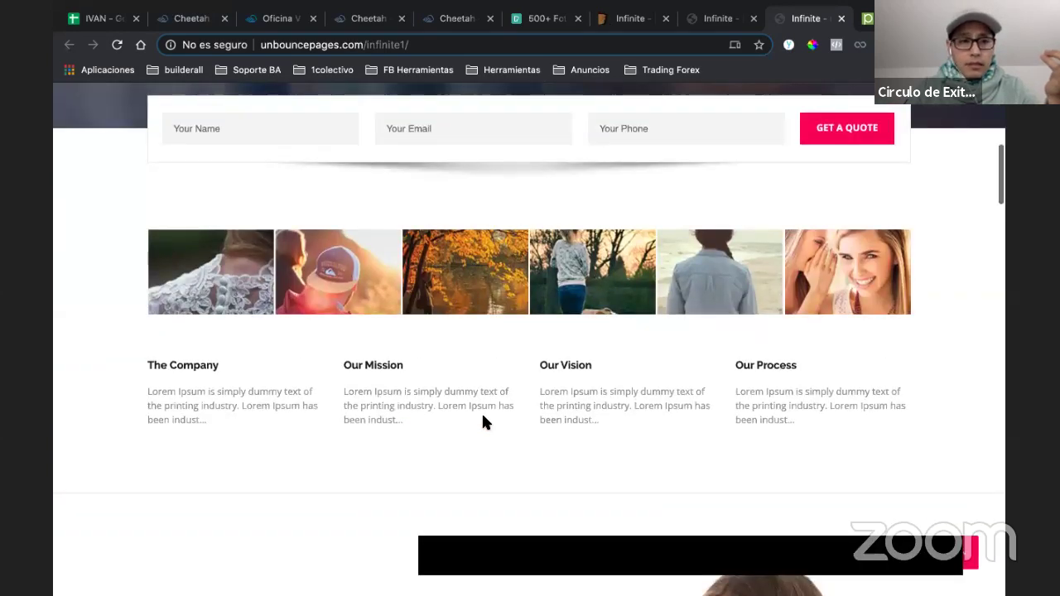
scroll(485, 422, "down", 1)
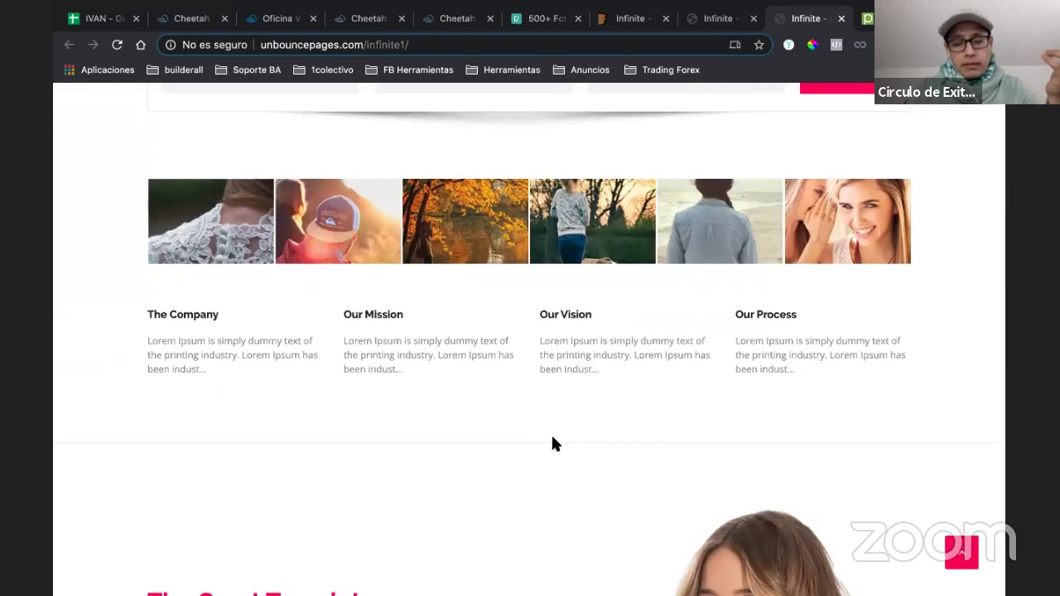
scroll(553, 443, "down", 1)
scroll(554, 443, "down", 4)
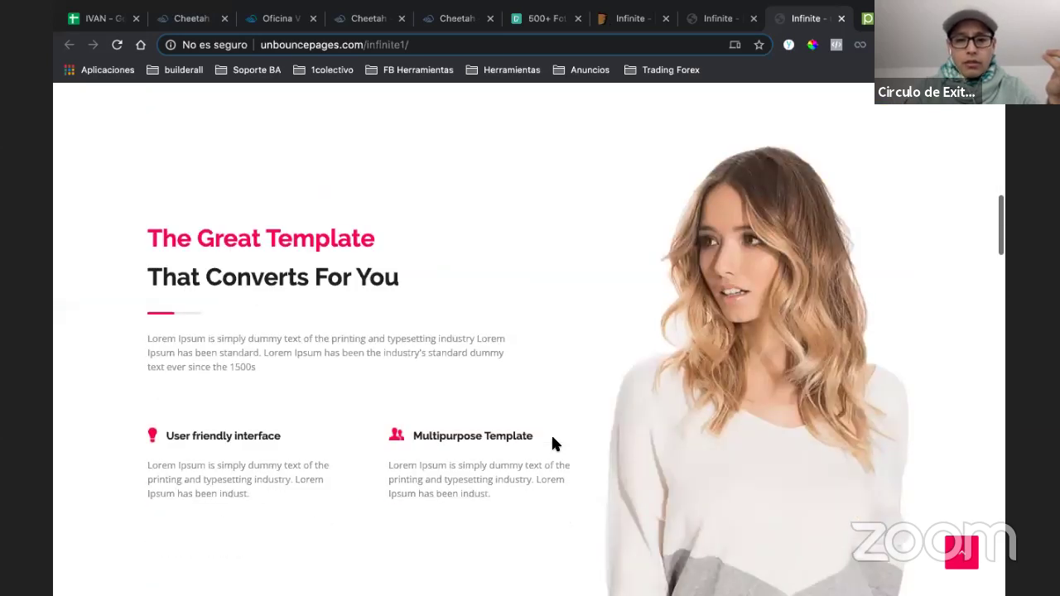
scroll(552, 444, "down", 7)
scroll(551, 434, "up", 10)
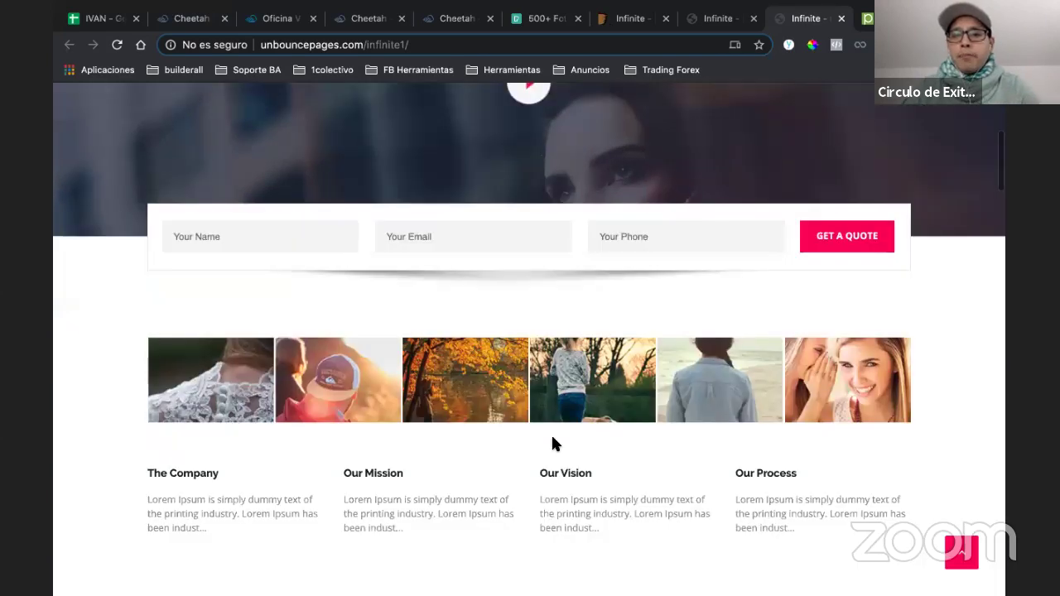
scroll(551, 434, "up", 10)
- Return to the "1. Día 1 Entrenamiento Youtube" page editor and browse the ready-made 1st Fold panel designs
left_click(684, 20)
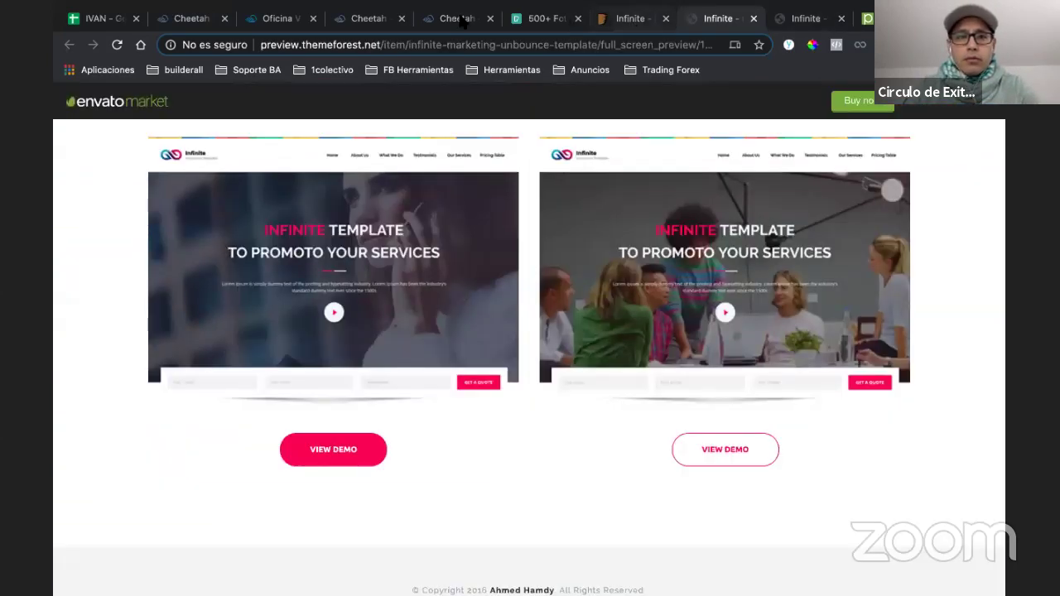
left_click(457, 18)
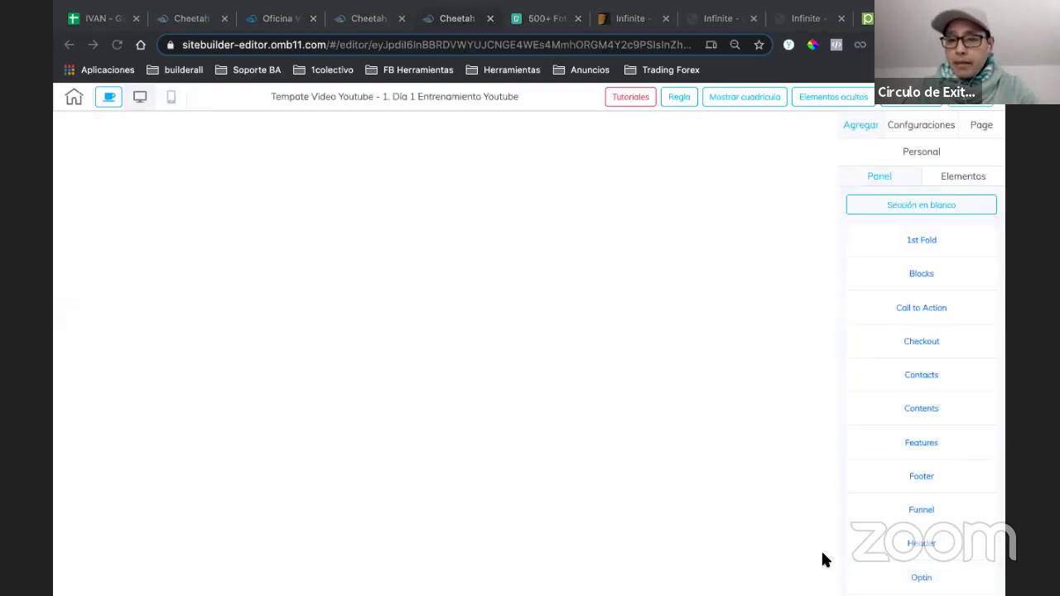
scroll(925, 449, "down", 1)
scroll(923, 241, "up", 1)
left_click(923, 240)
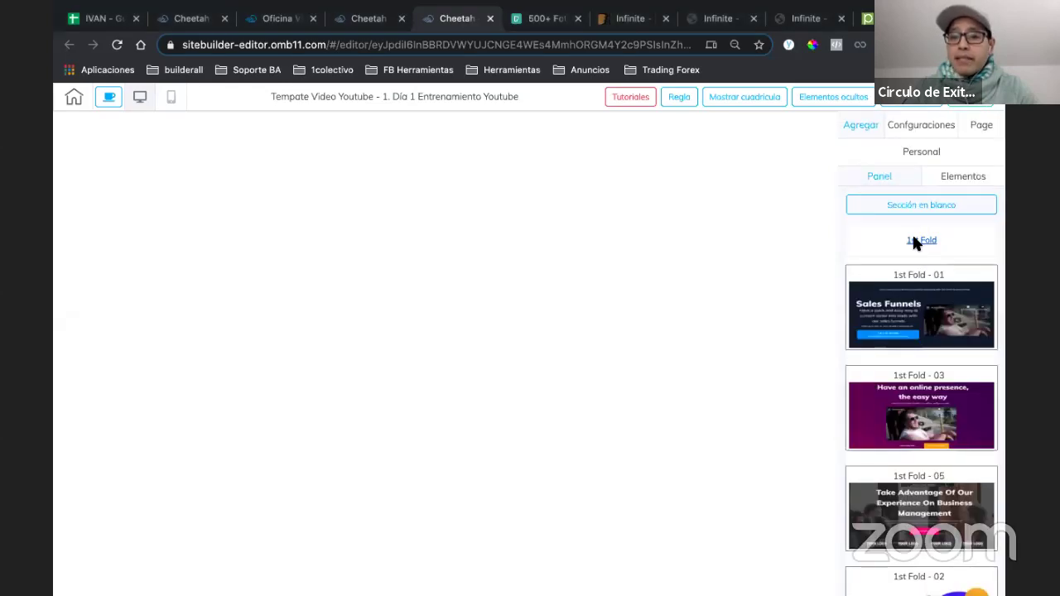
scroll(912, 234, "down", 8)
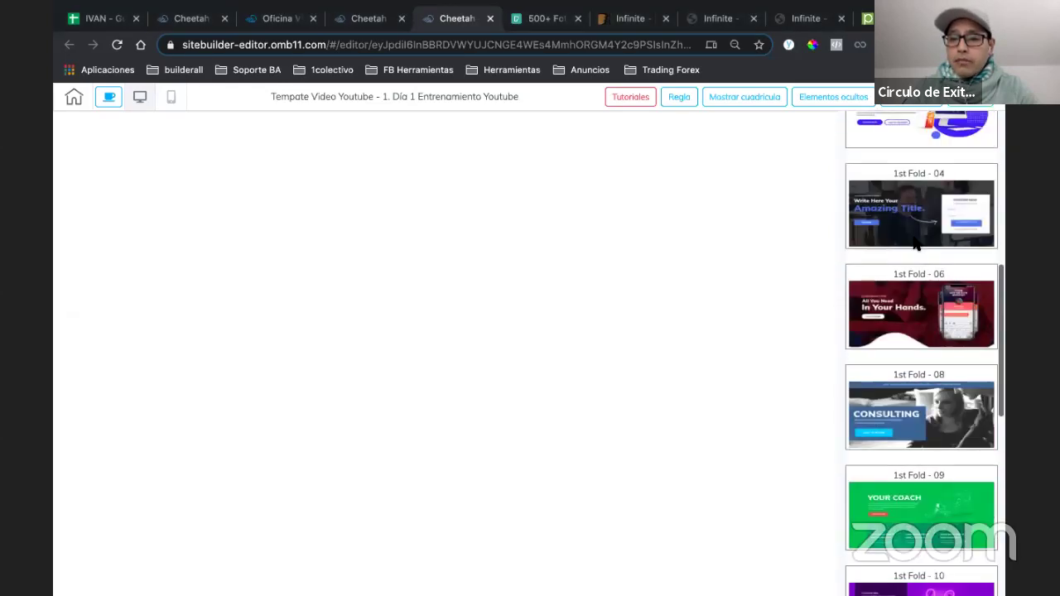
scroll(909, 306, "down", 1)
scroll(912, 261, "up", 10)
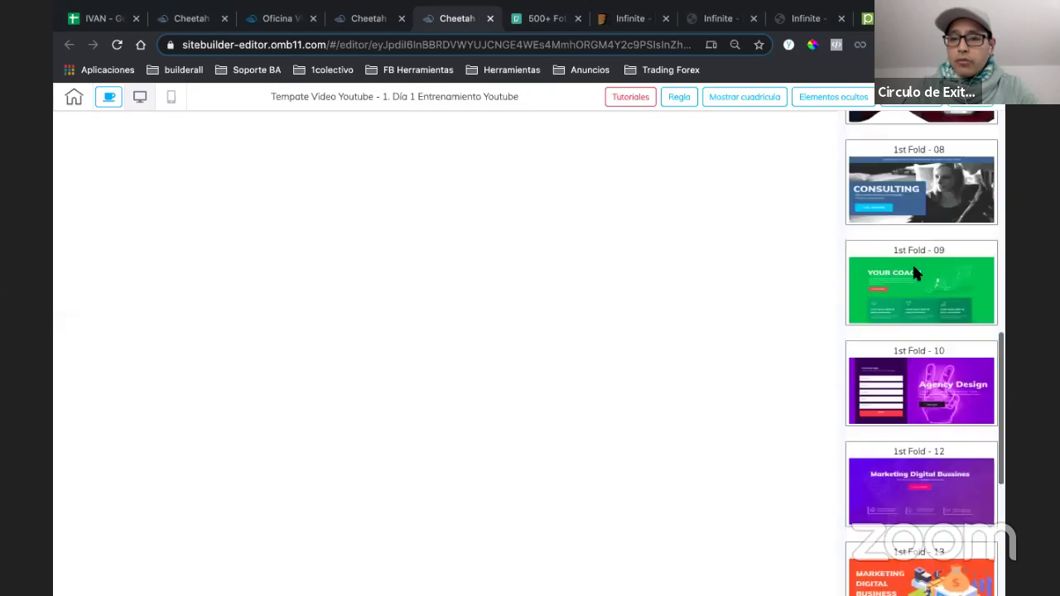
left_click(922, 240)
- Look through the ready-made Blocks and Contents panels available for the page
scroll(925, 370, "down", 1)
left_click(921, 194)
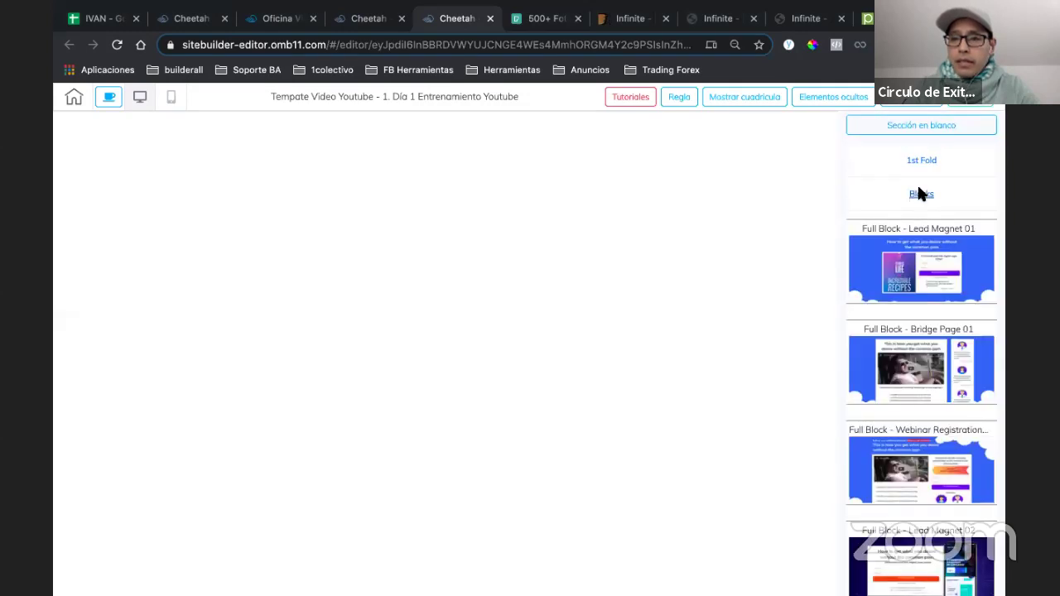
scroll(905, 433, "down", 1)
scroll(911, 332, "up", 3)
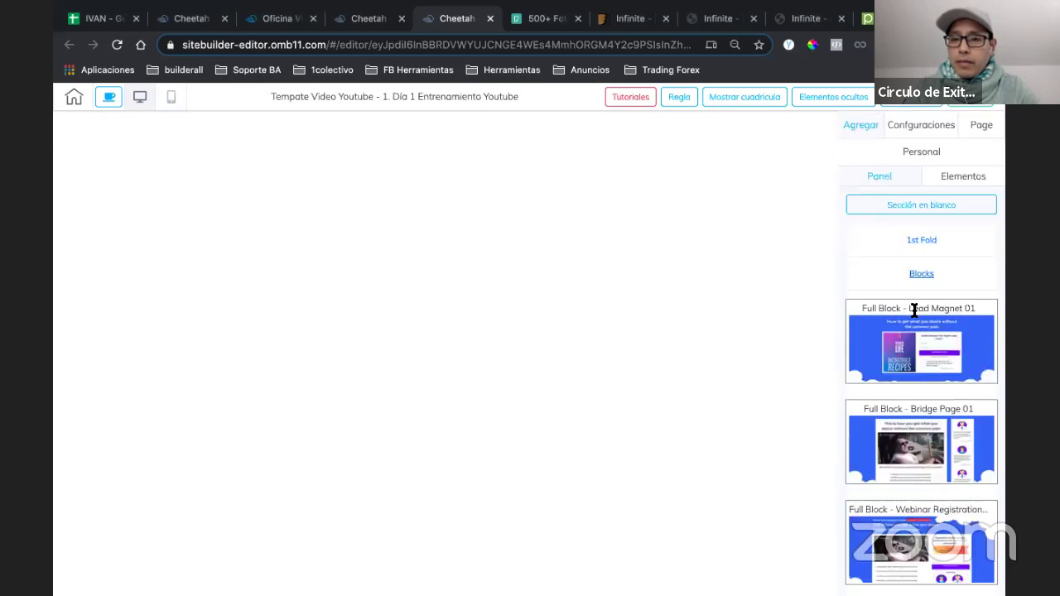
left_click(921, 275)
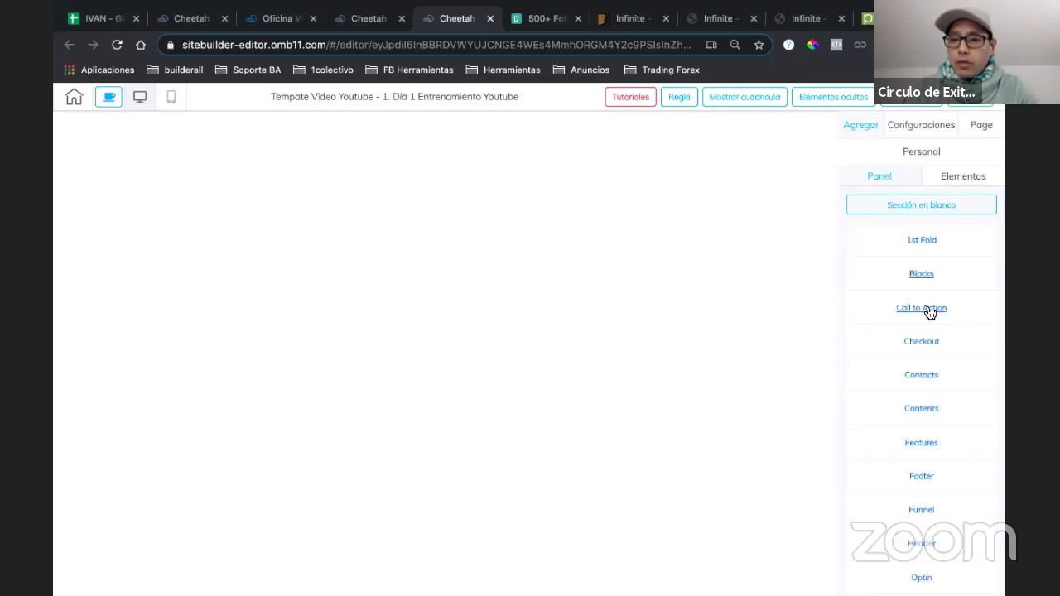
left_click(924, 416)
left_click(923, 410)
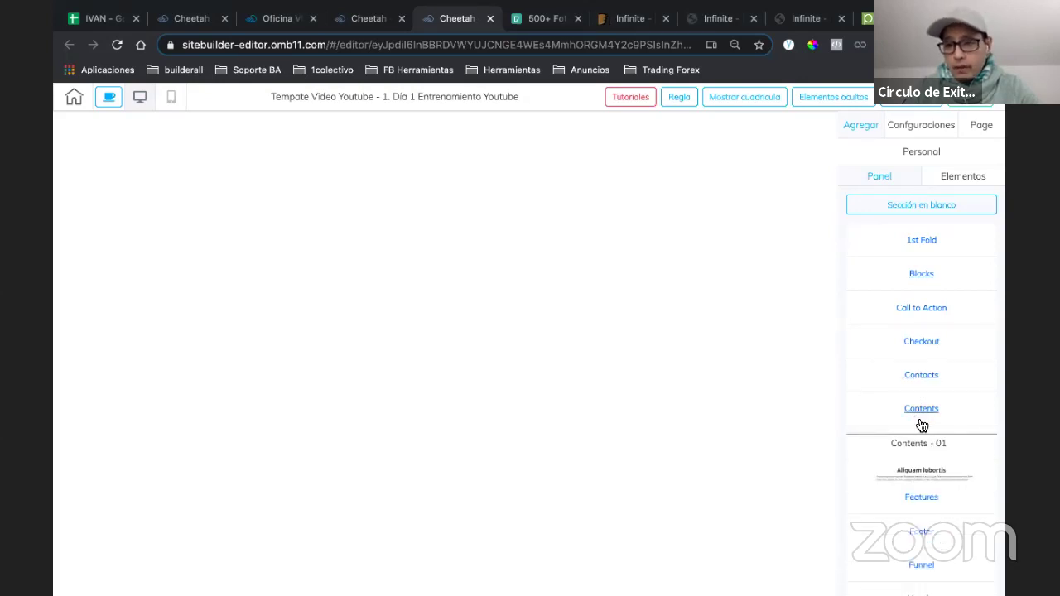
scroll(922, 416, "down", 1)
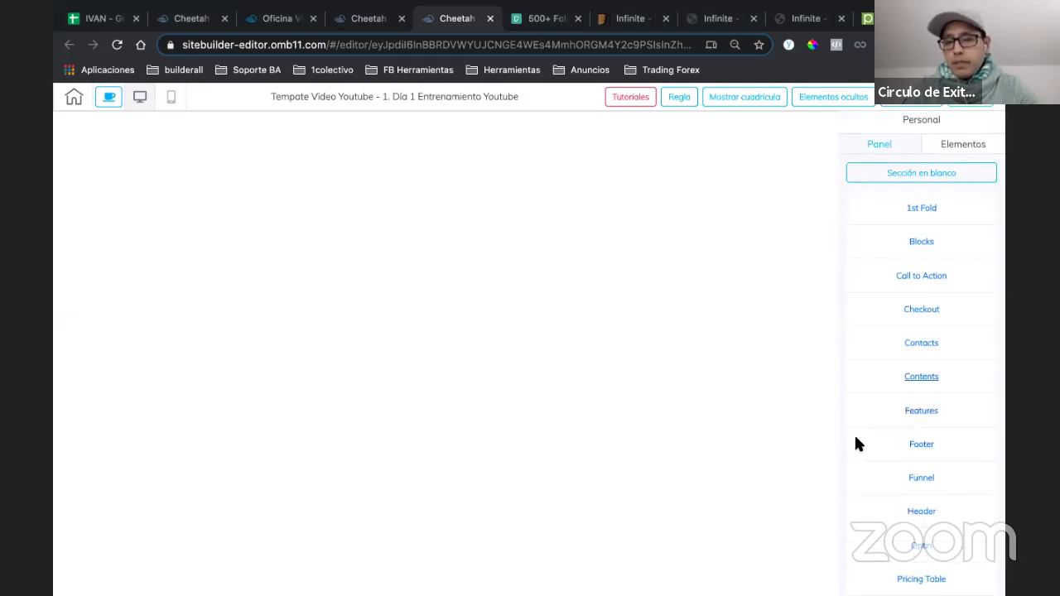
scroll(854, 439, "up", 1)
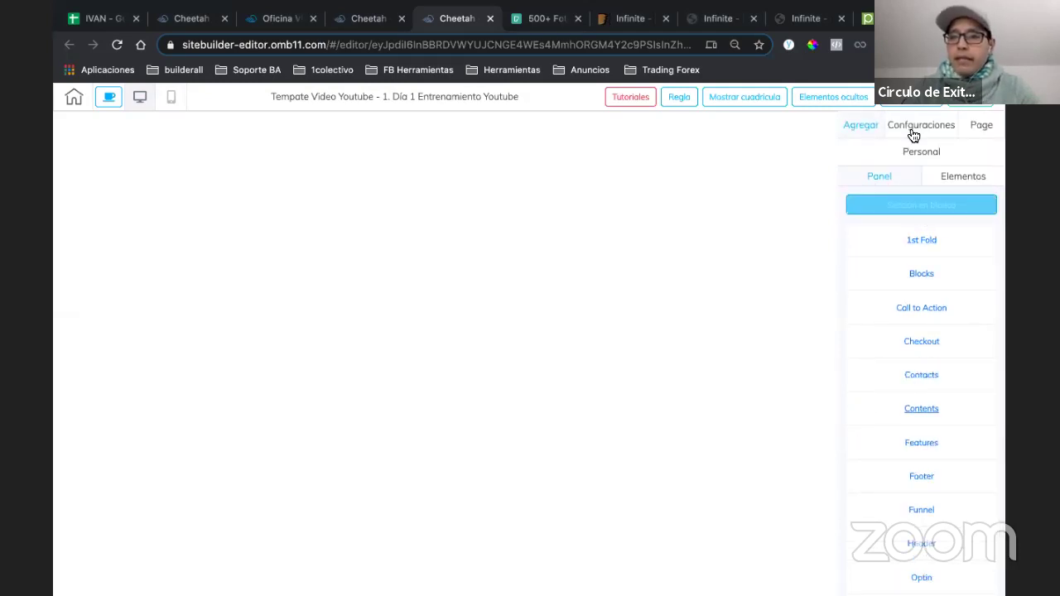
- Inspect the page's background and font settings, including the form for uploading a personal font
left_click(979, 132)
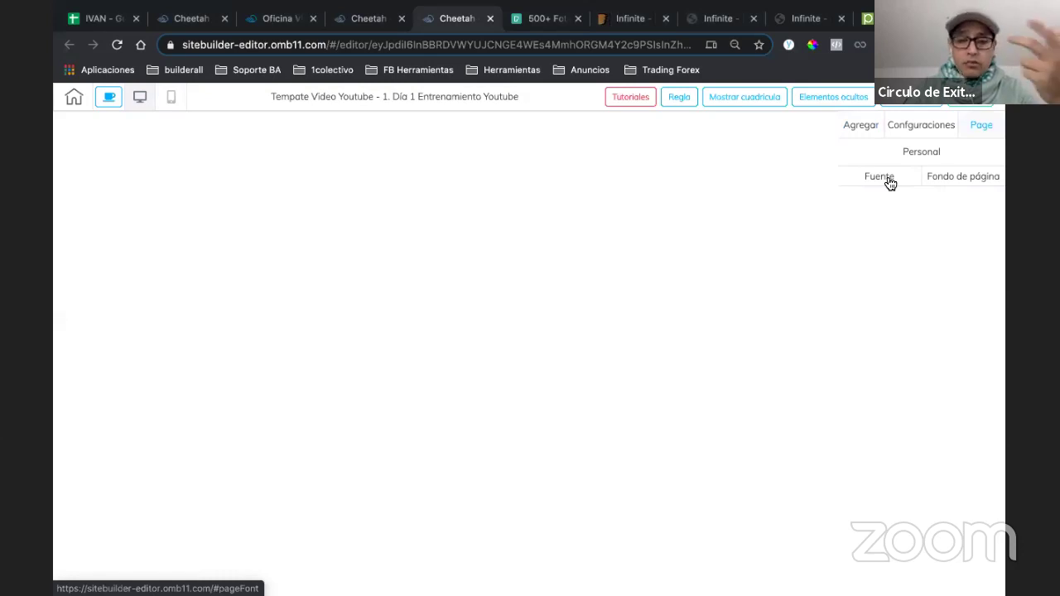
left_click(954, 184)
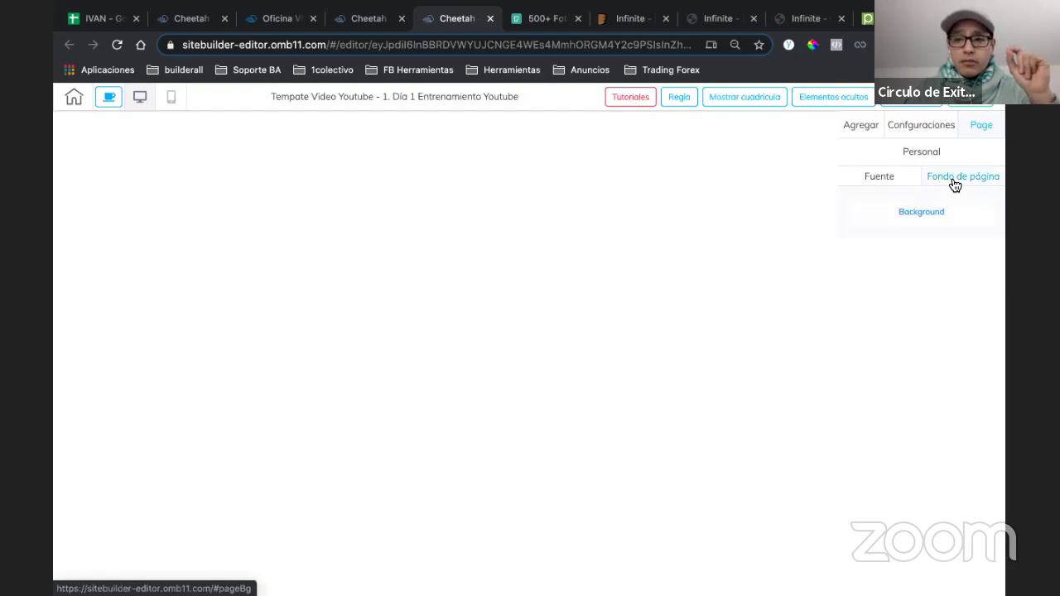
left_click(898, 177)
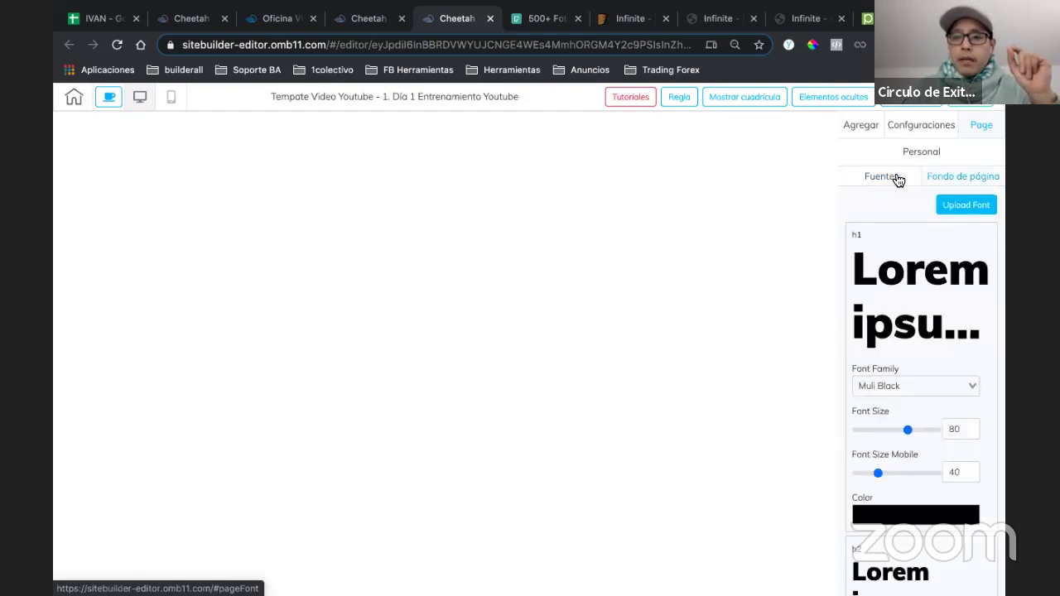
left_click(898, 180)
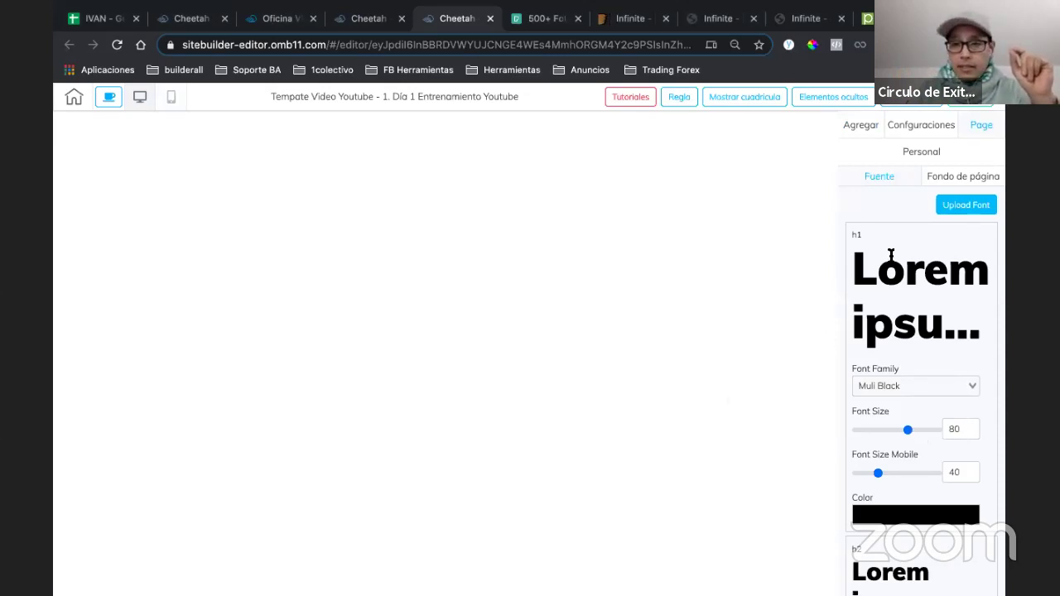
left_click(951, 211)
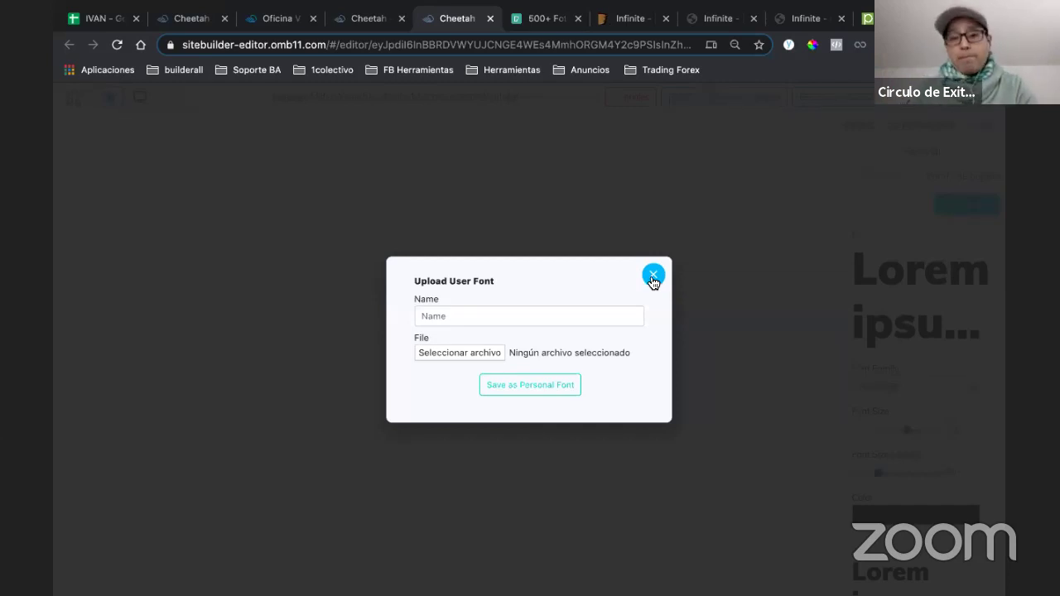
left_click(652, 277)
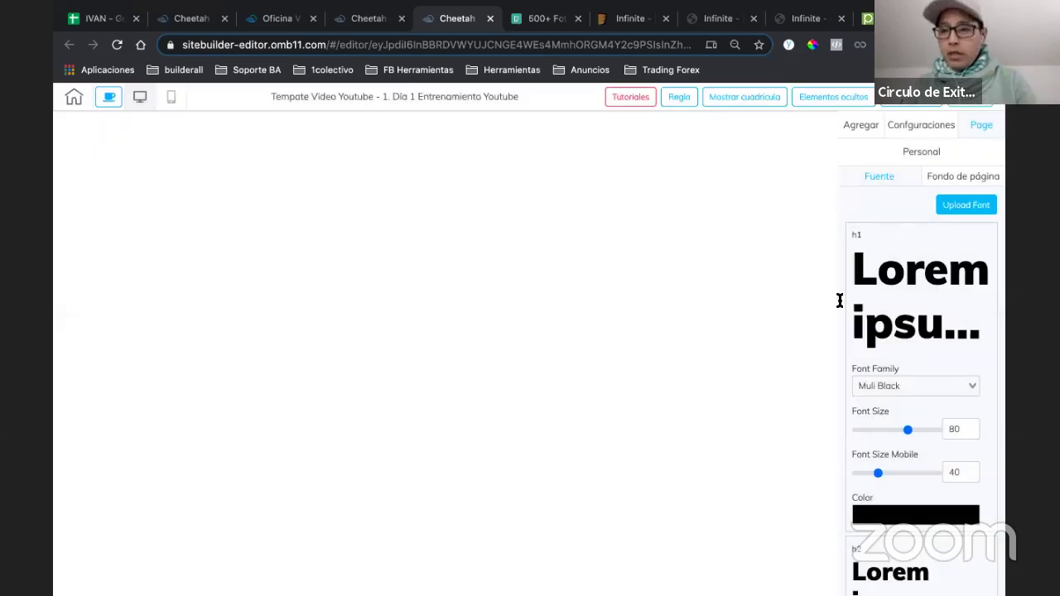
- Examine the font family, desktop size, mobile size and color settings for the page's text styles from h1 to paragraph
scroll(902, 342, "down", 1)
scroll(902, 338, "up", 1)
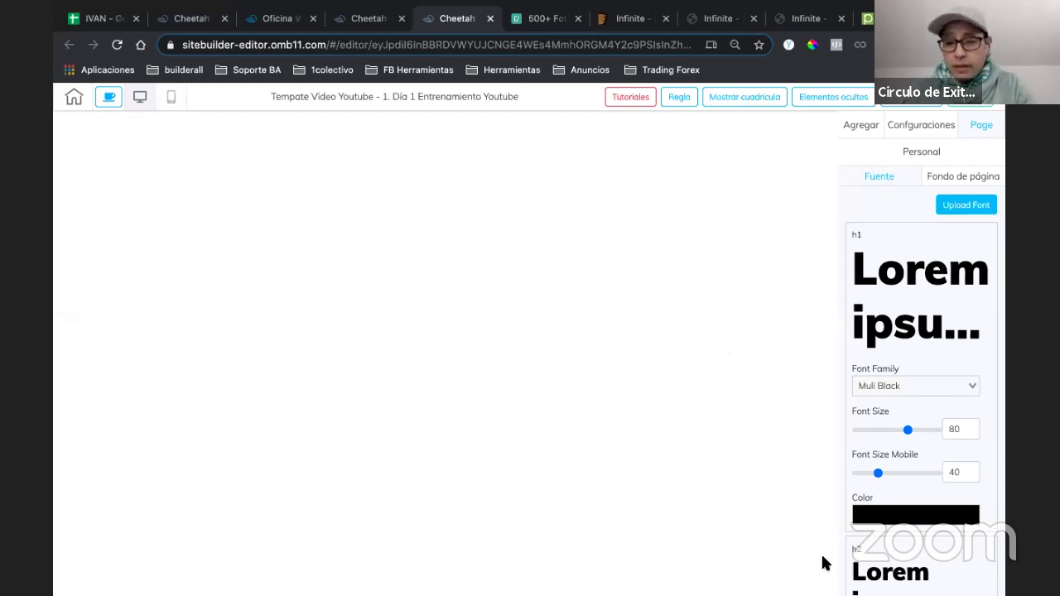
scroll(900, 304, "down", 1)
scroll(900, 304, "up", 1)
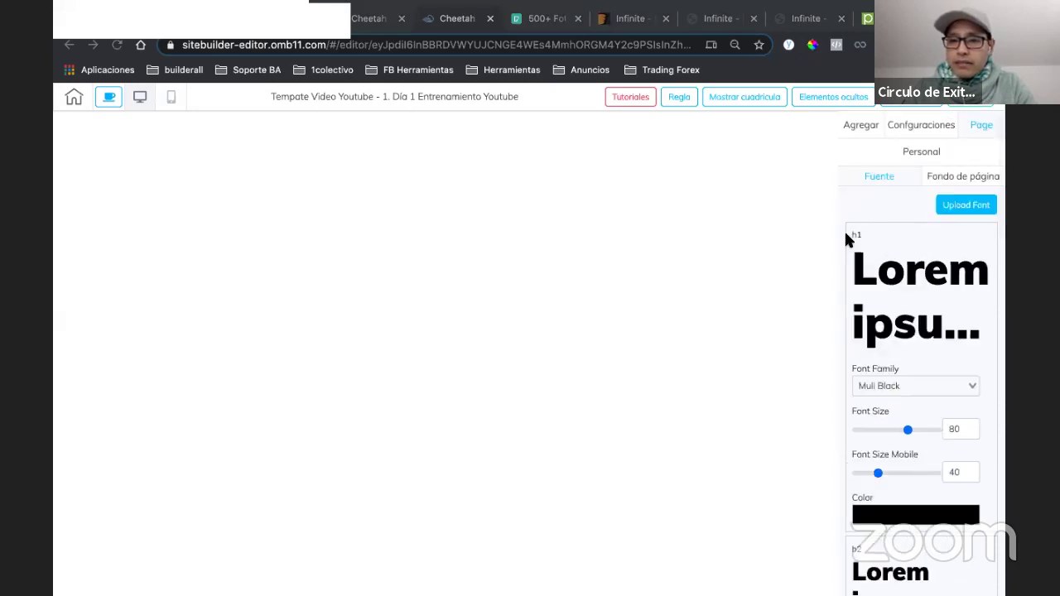
scroll(873, 351, "down", 10)
scroll(872, 350, "down", 6)
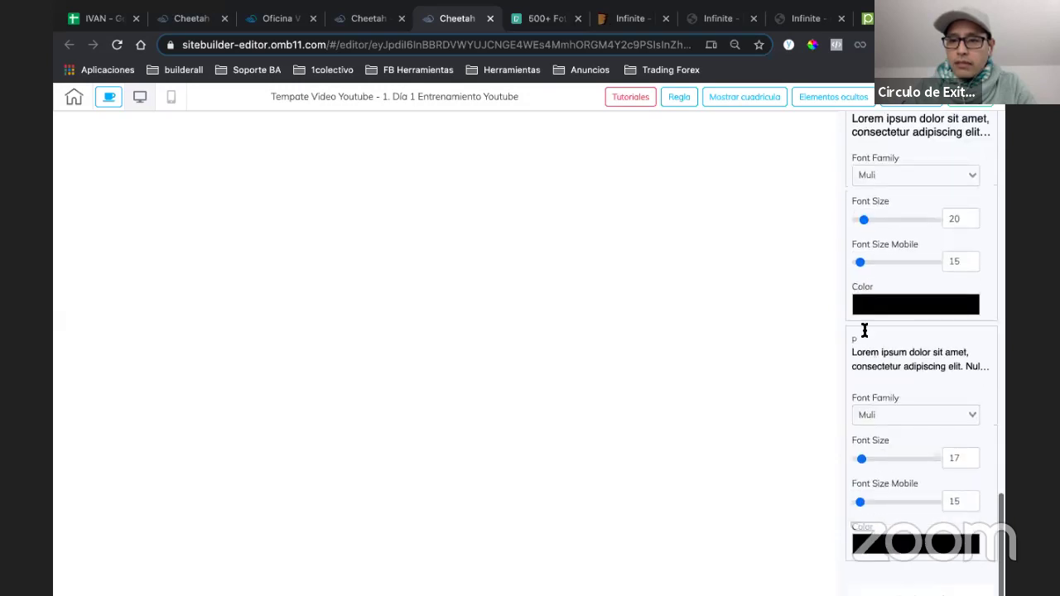
scroll(911, 423, "up", 15)
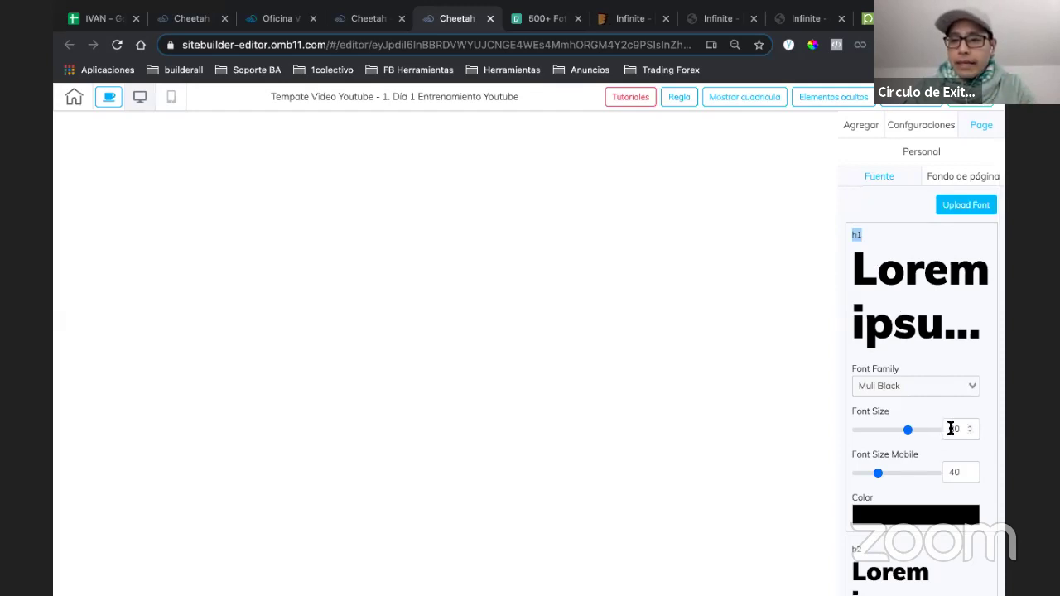
left_click(568, 247)
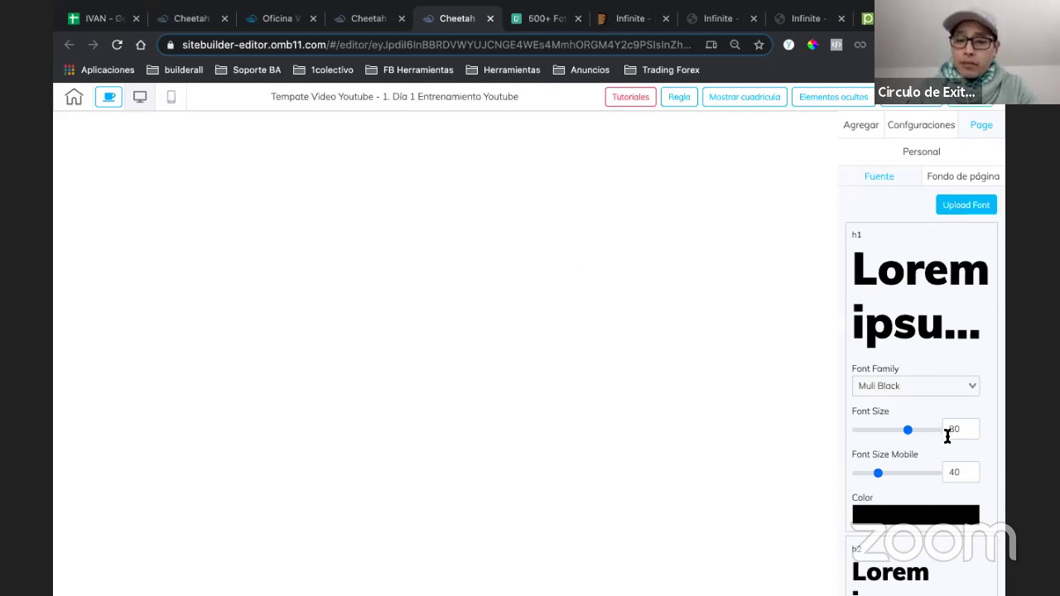
left_click_drag(953, 429, 885, 428)
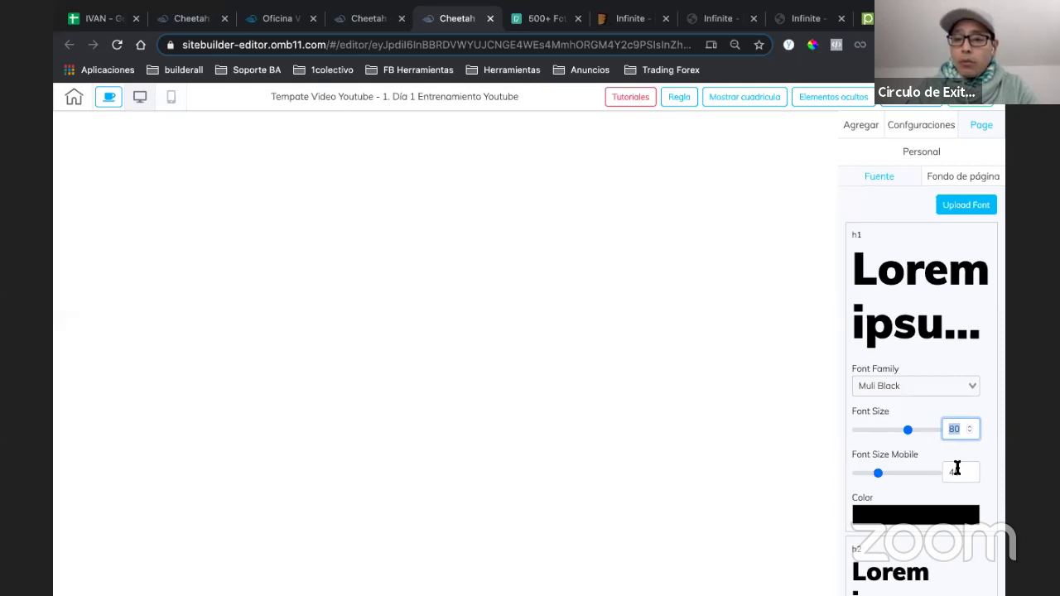
scroll(928, 477, "down", 2)
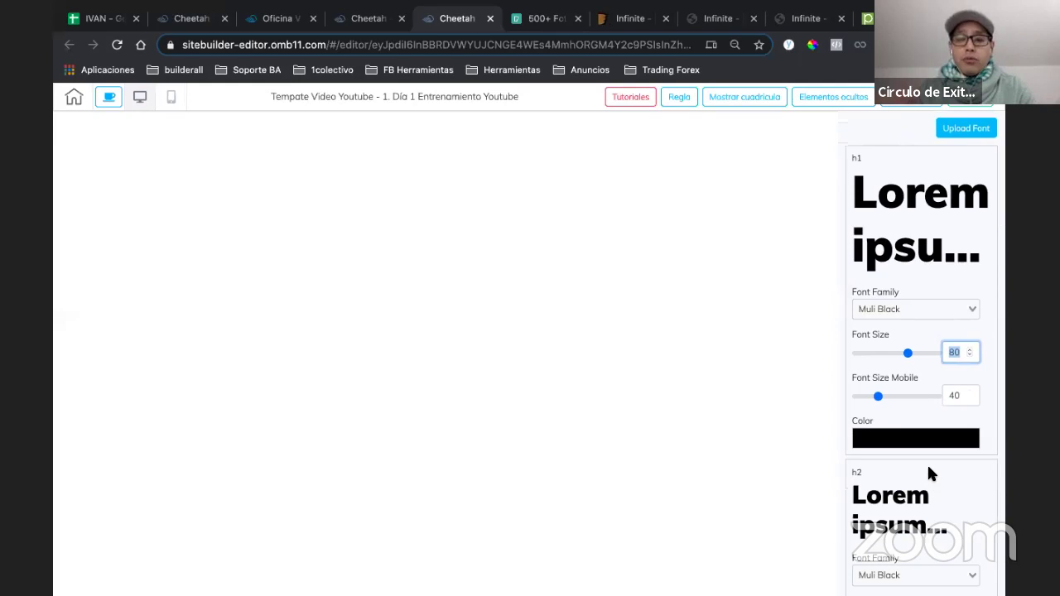
scroll(867, 219, "up", 2)
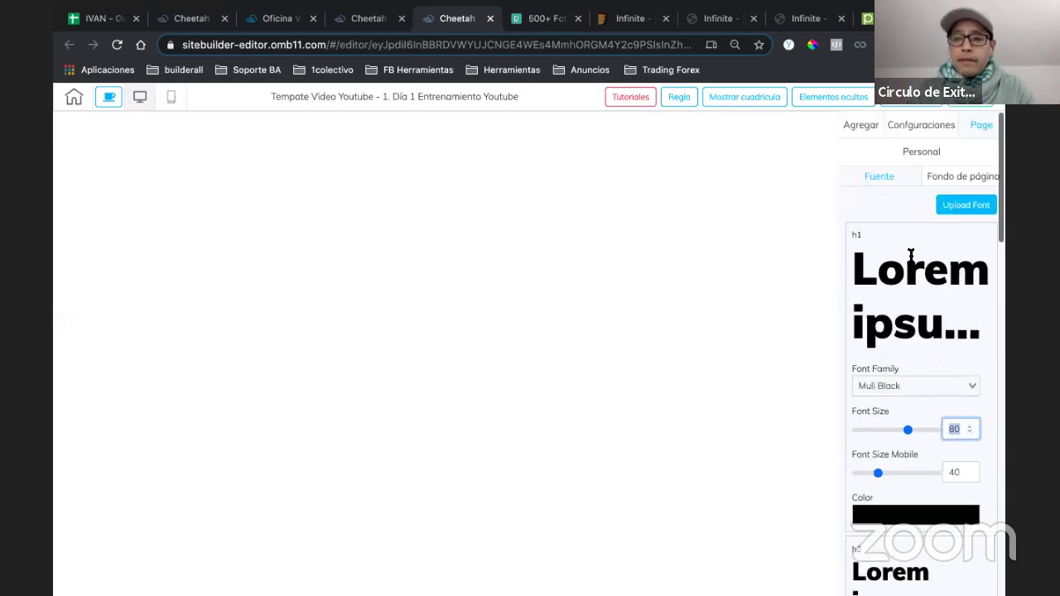
- Add a blank section to the Día 1 page and display the text elements available for it
left_click(871, 139)
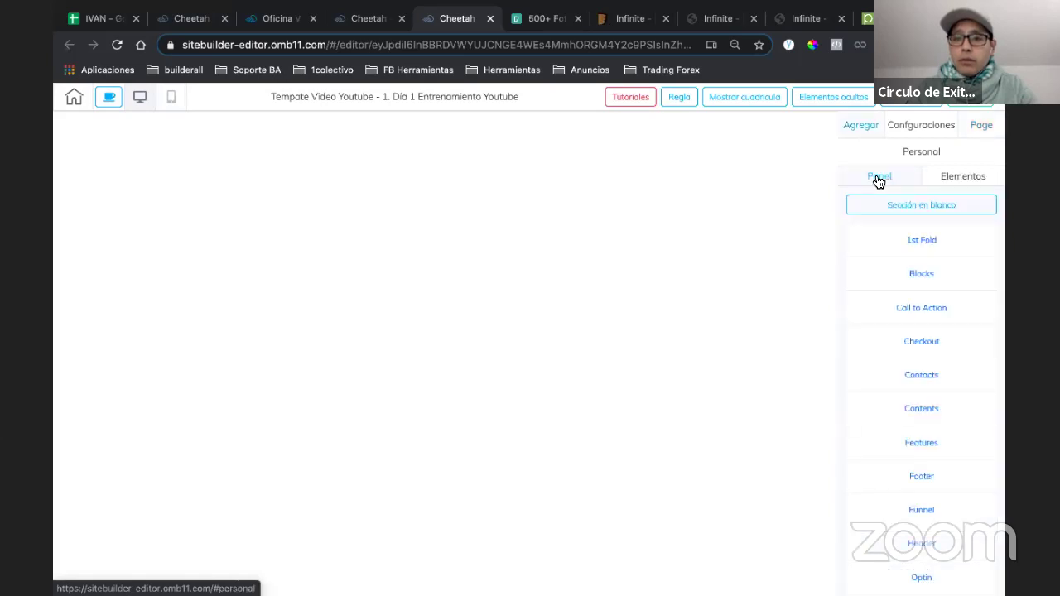
left_click(880, 197)
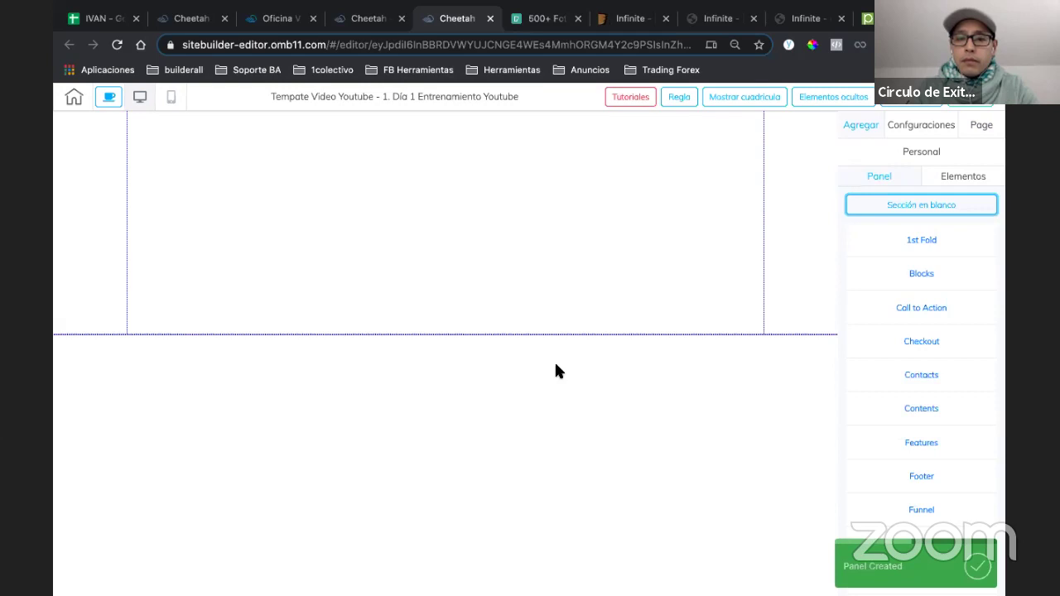
left_click(863, 126)
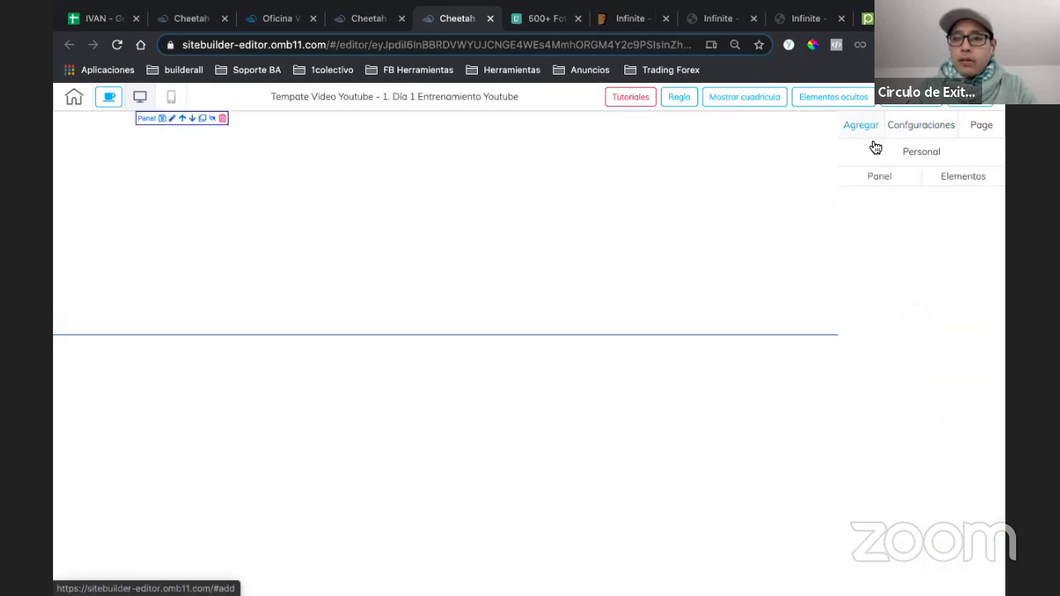
left_click(956, 180)
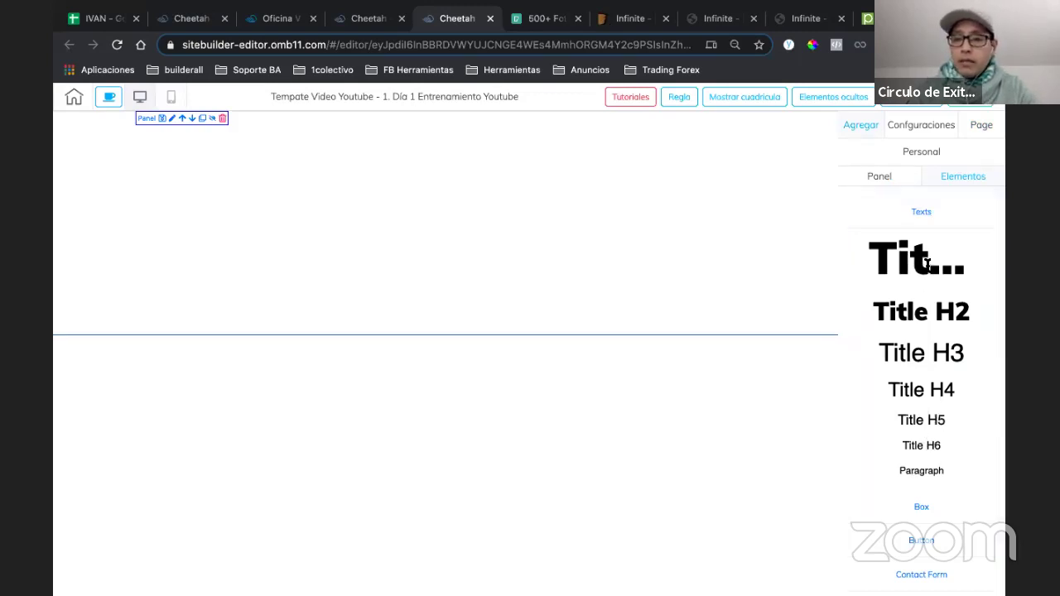
- Place an H1 title in the upper part of the blank section and widen its box so the text fits on one line
left_click_drag(913, 261, 451, 192)
left_click_drag(449, 192, 451, 194)
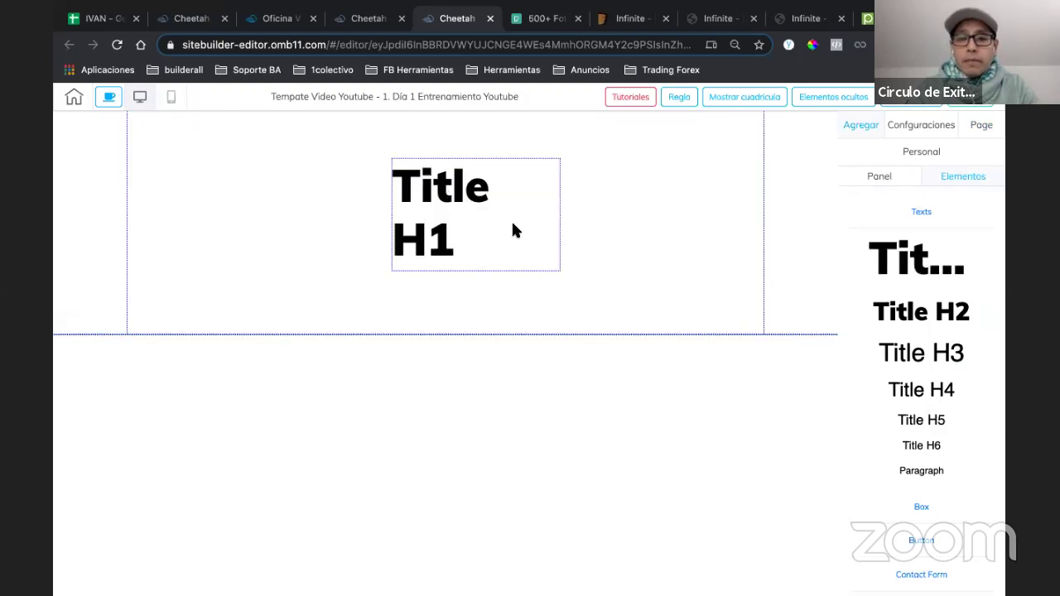
left_click(531, 211)
left_click_drag(562, 267, 629, 207)
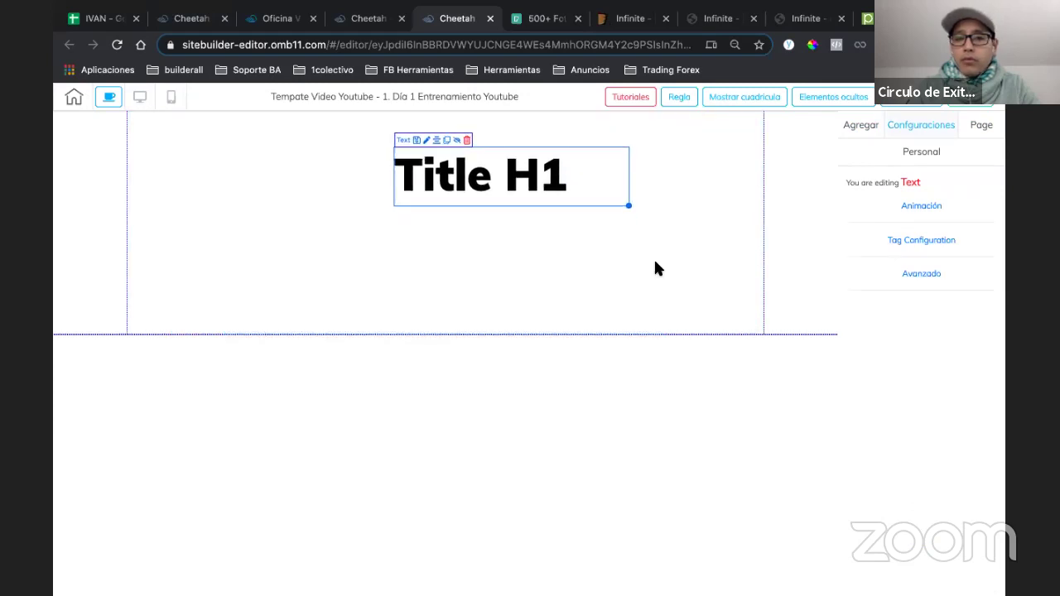
left_click(654, 269)
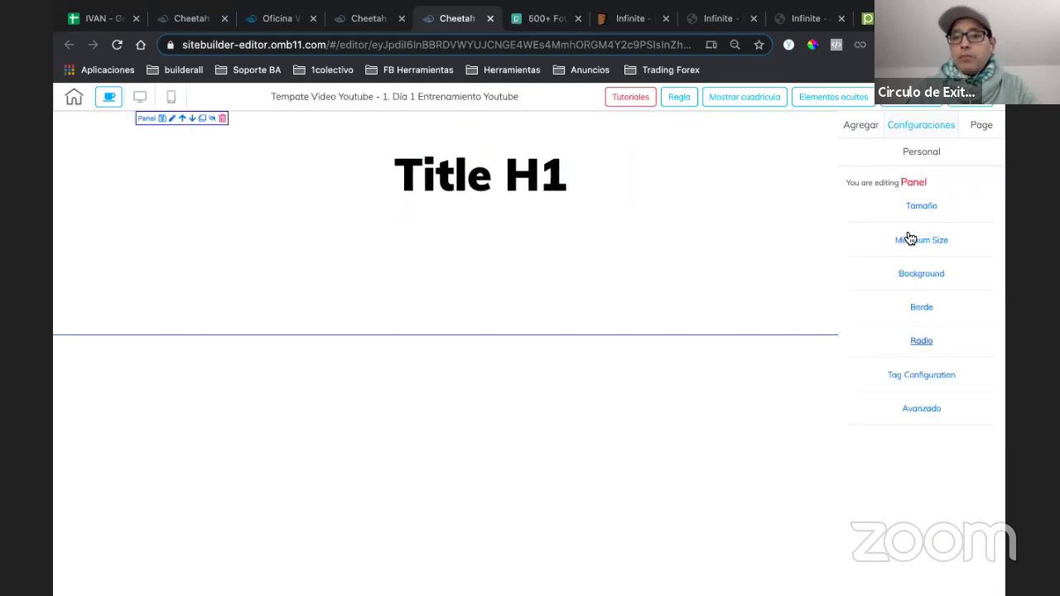
- Add a second H1 title below the first one, widen it to fit on one line and align it under the first
left_click(917, 153)
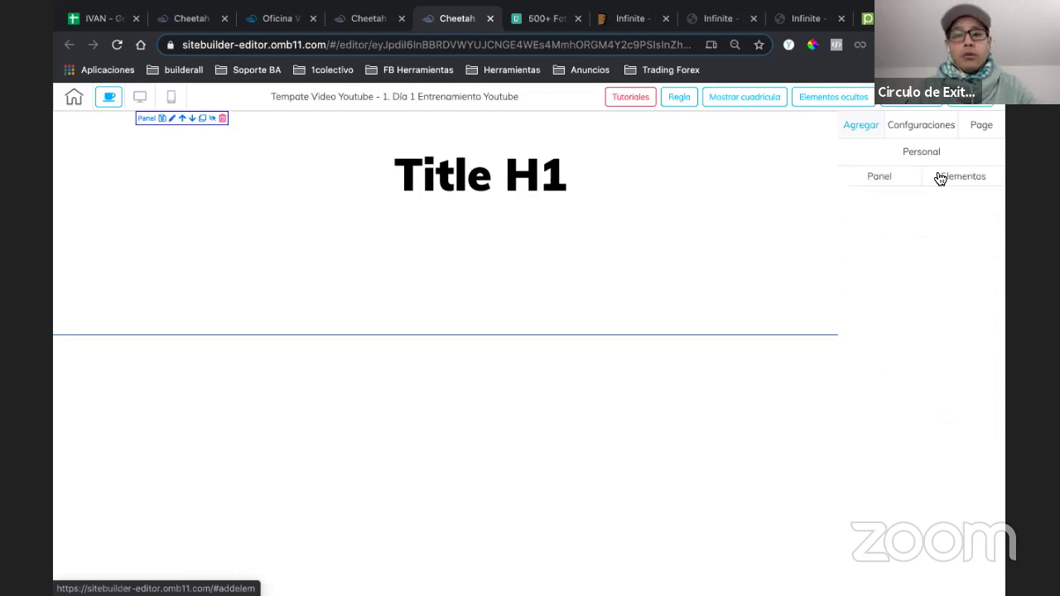
left_click(939, 177)
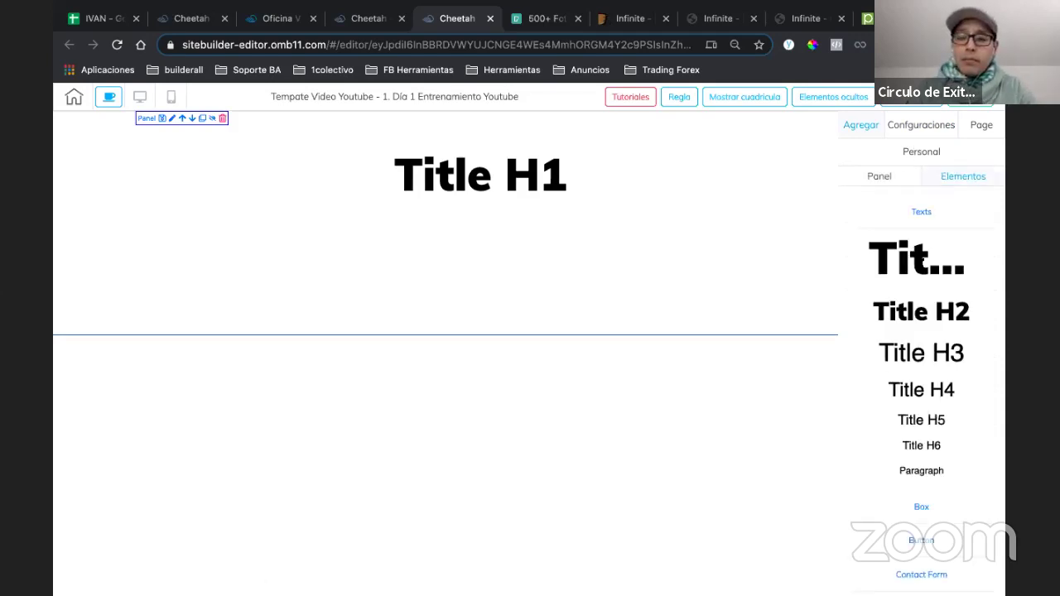
left_click_drag(917, 261, 592, 277)
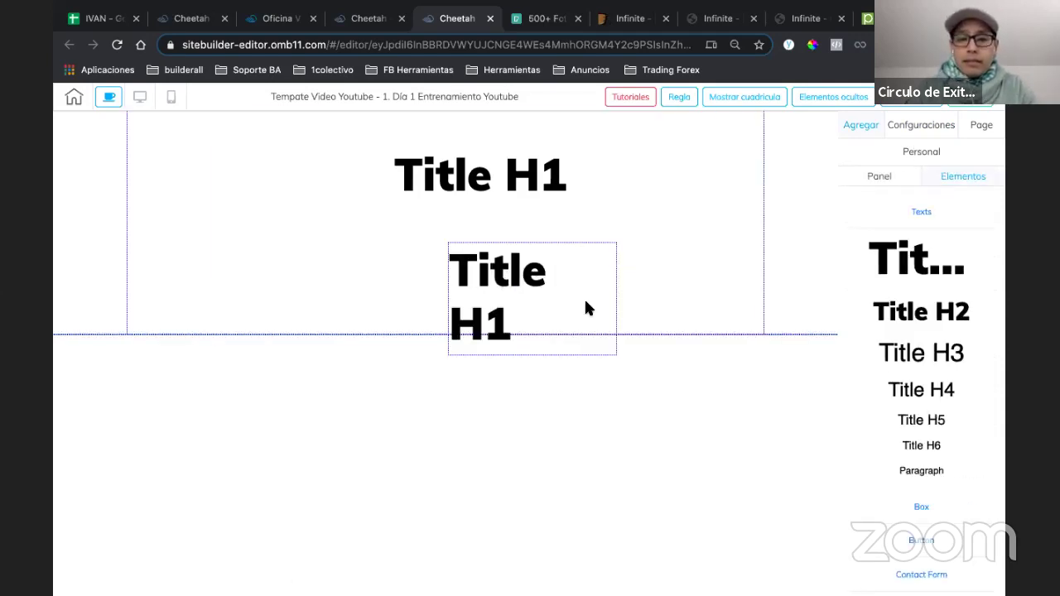
left_click(586, 308)
left_click_drag(714, 300, 714, 299)
left_click_drag(568, 296, 602, 332)
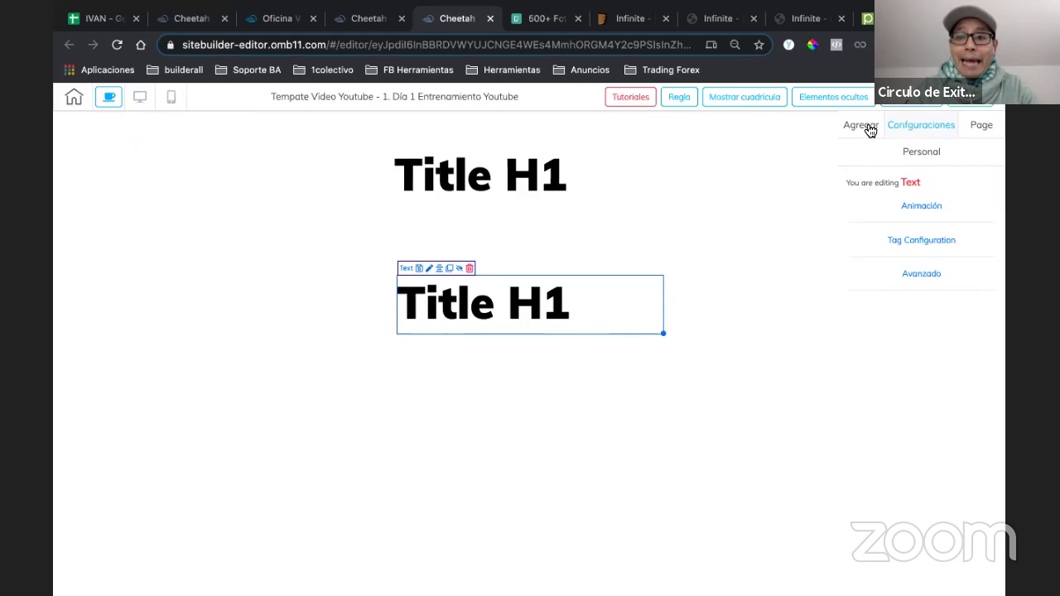
- Adjust the page-wide H1 font size, trying 48 and settling on 78
left_click(869, 131)
left_click(975, 127)
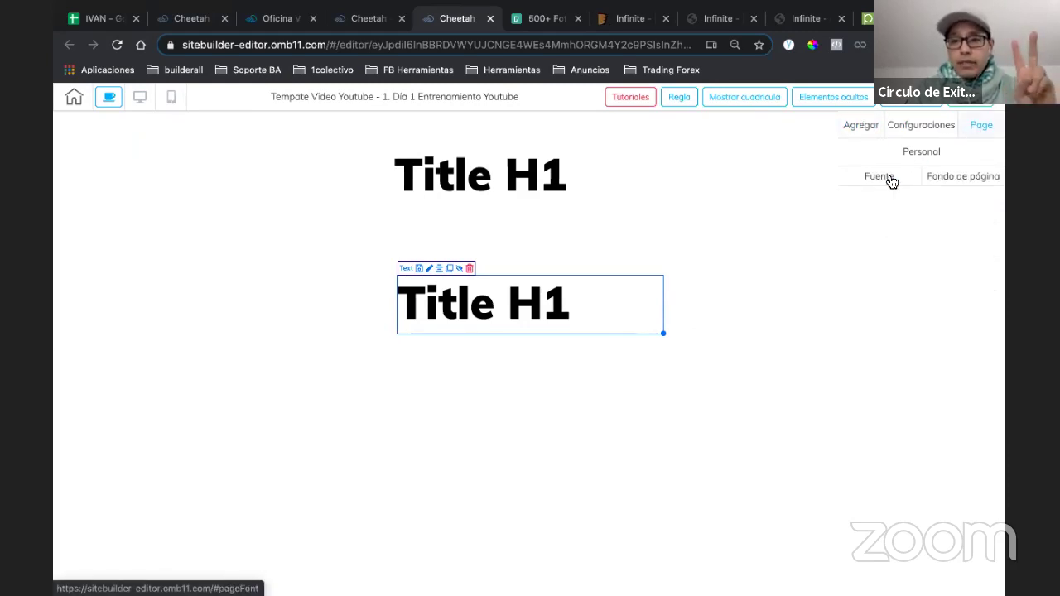
left_click(891, 179)
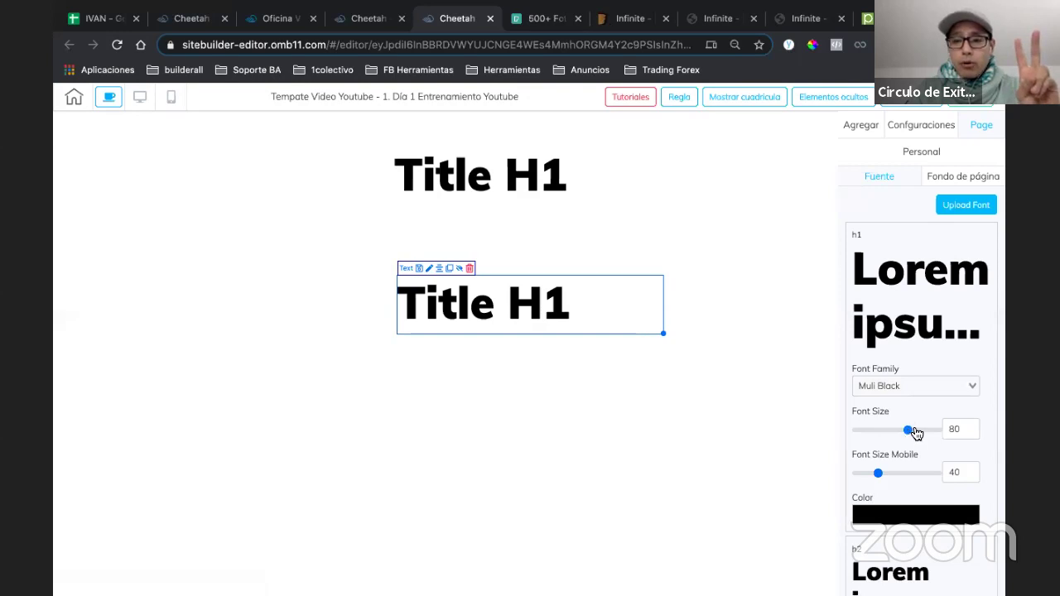
left_click_drag(917, 434, 879, 437)
left_click_drag(880, 379, 895, 329)
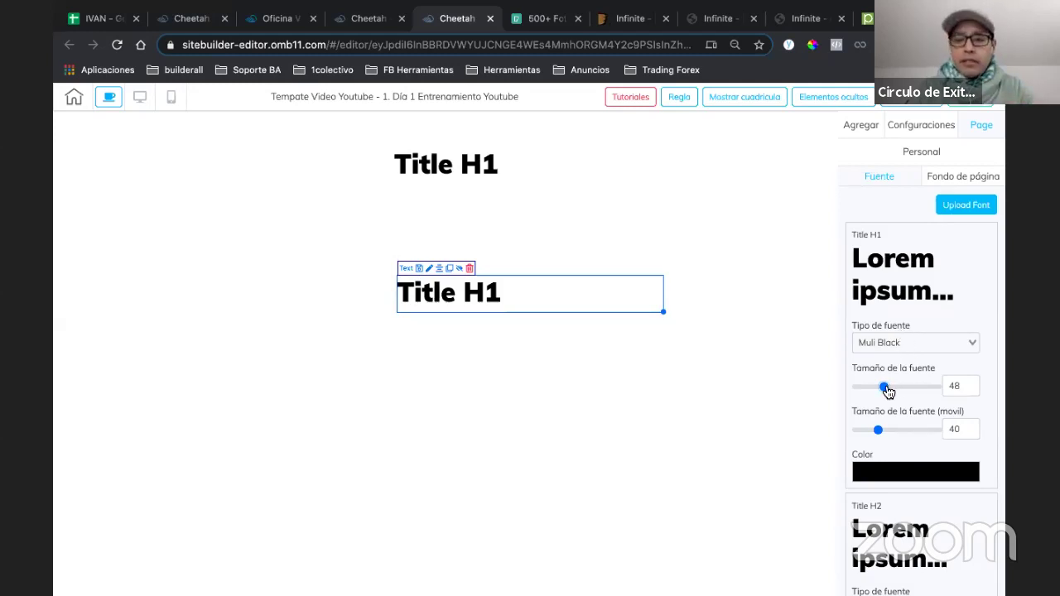
left_click_drag(904, 387, 905, 383)
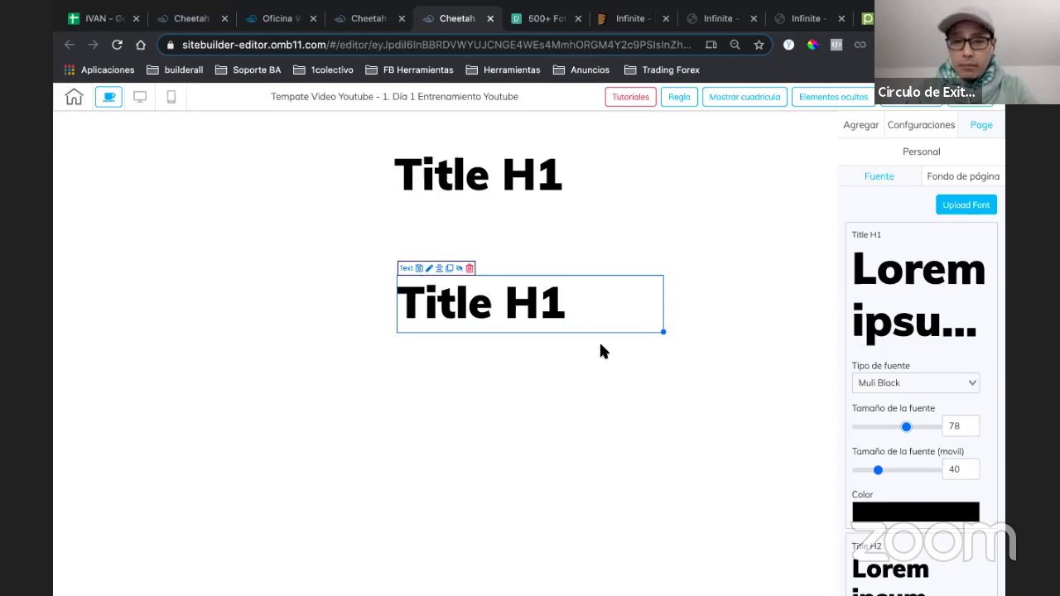
- Override the font size of only the lower H1 title with 76
left_click(562, 310)
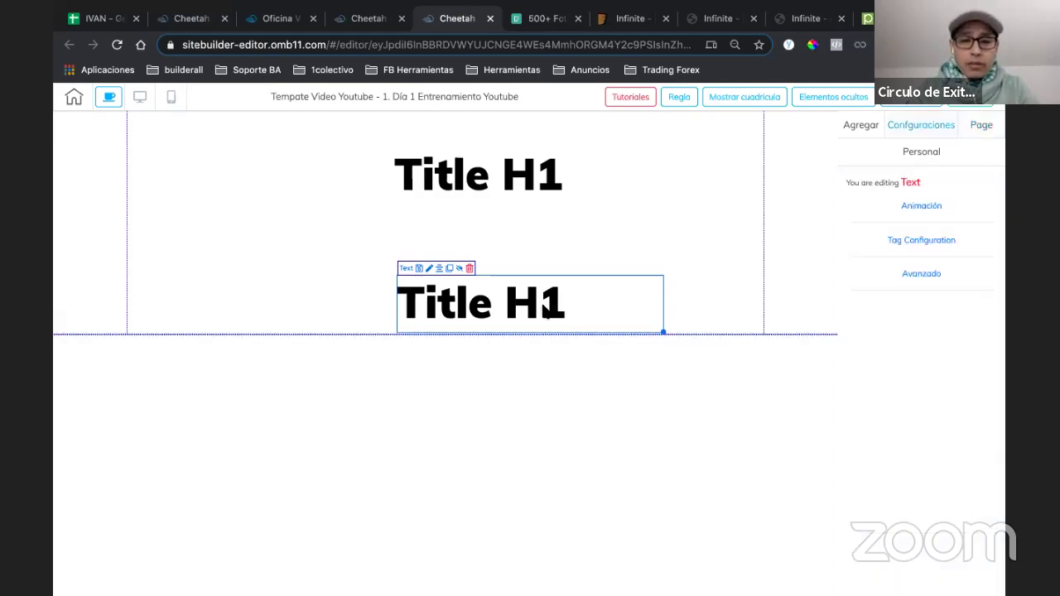
double_click(553, 302)
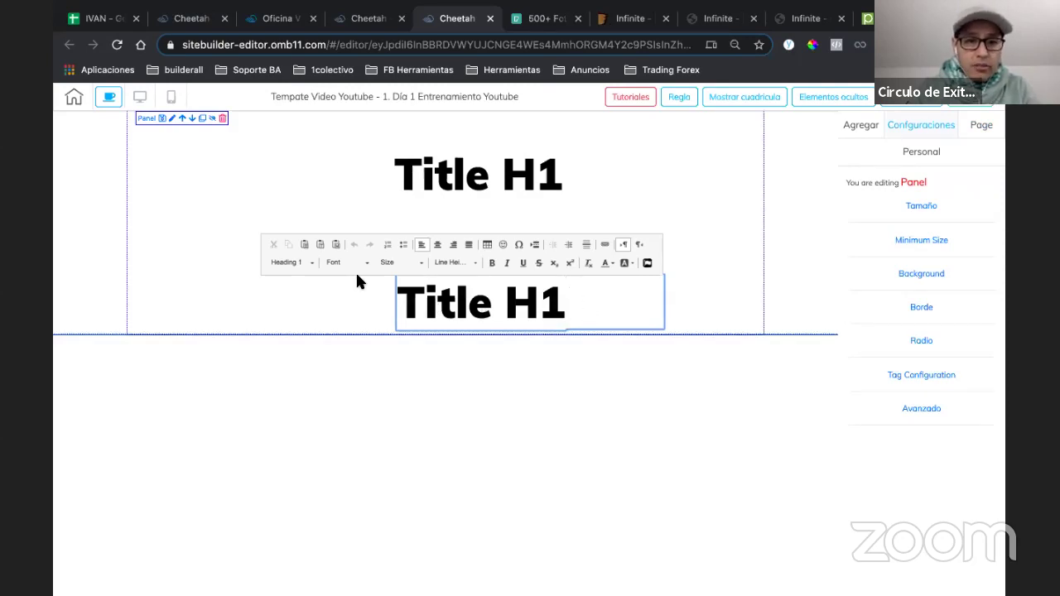
left_click(419, 263)
scroll(408, 334, "down", 15)
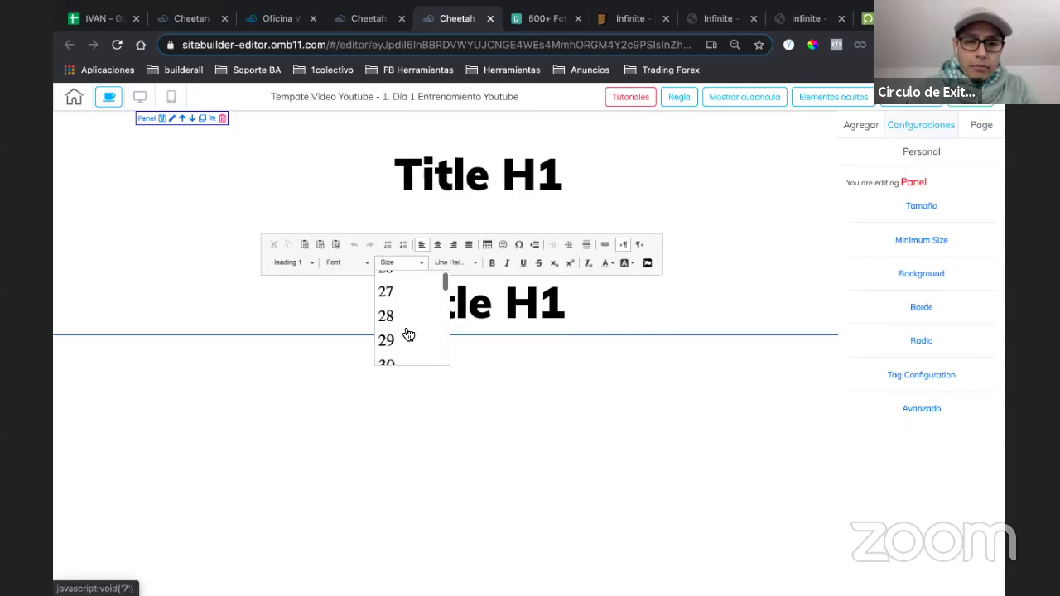
scroll(409, 334, "down", 2)
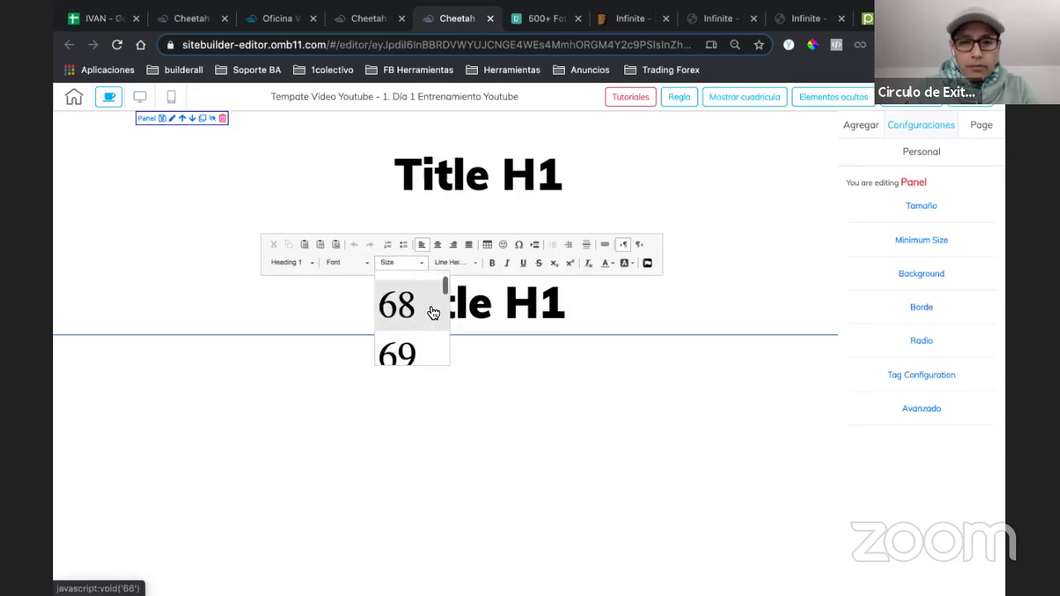
left_click(397, 305)
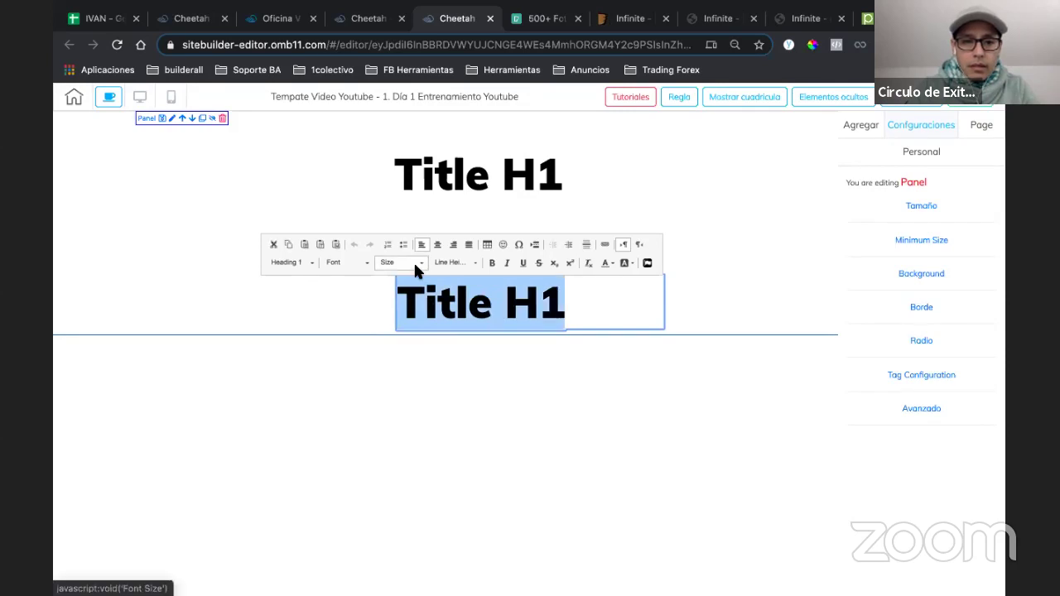
left_click(415, 265)
scroll(413, 306, "down", 15)
scroll(413, 307, "down", 9)
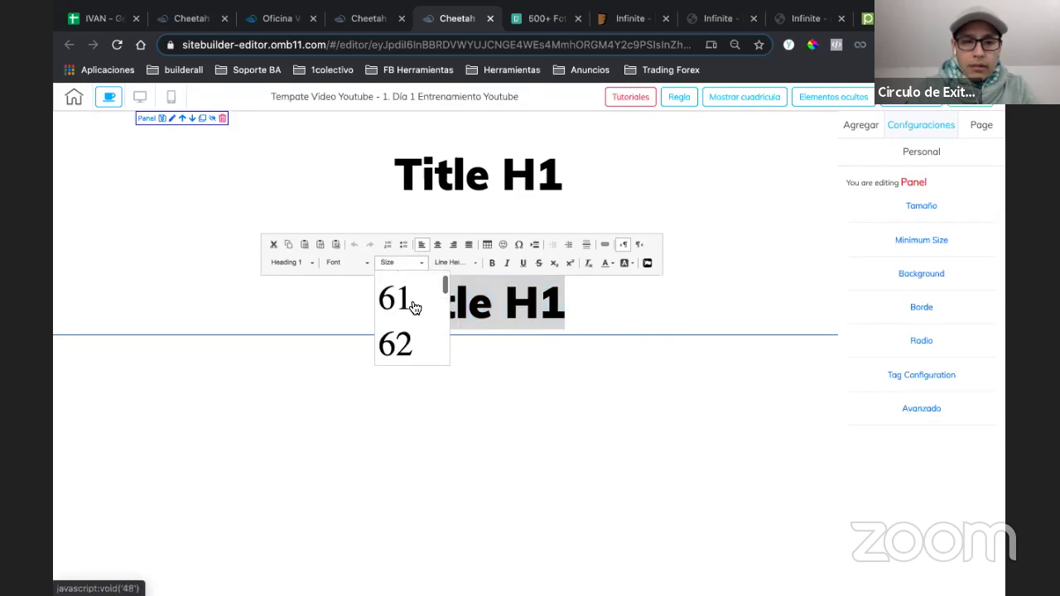
left_click(402, 301)
- Set the lower H1 title's own font size to 22
left_click(386, 260)
scroll(400, 323, "up", 6)
scroll(398, 323, "up", 10)
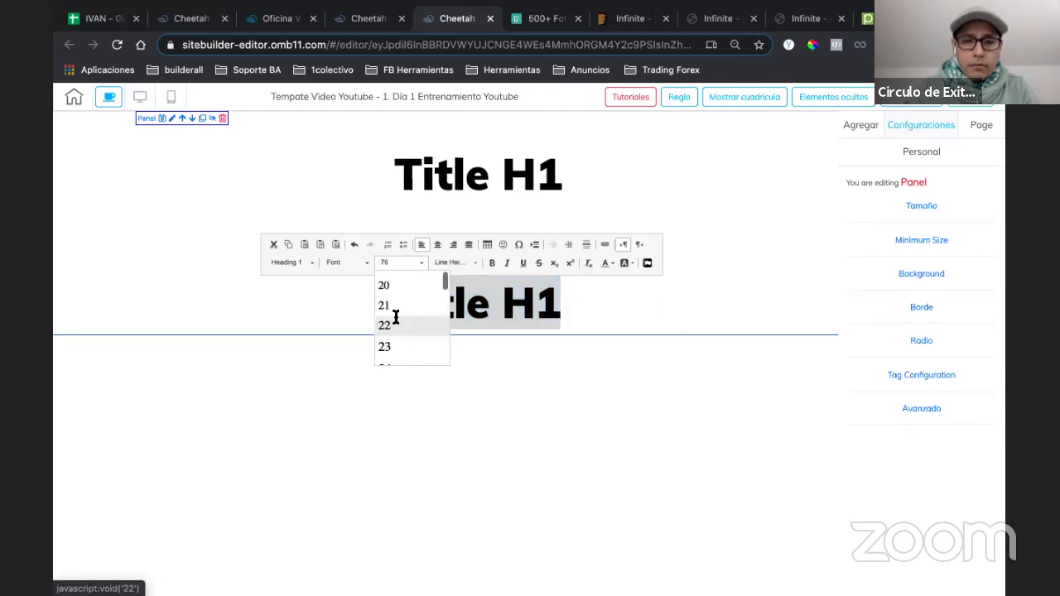
left_click(395, 323)
left_click(485, 310)
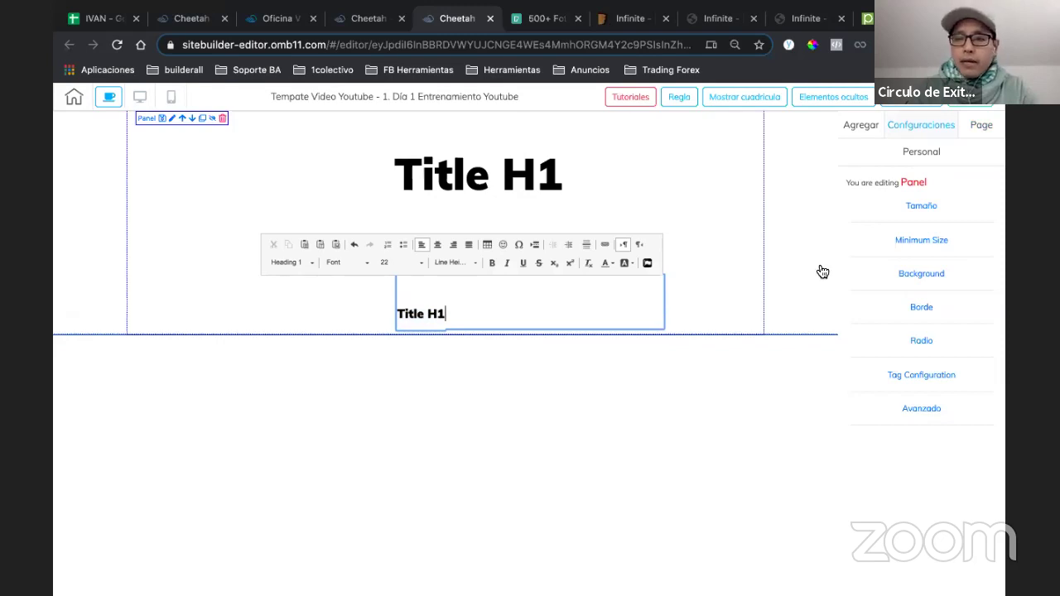
- Reduce the page-wide H1 font size to about 59 and move the lower title slightly up
left_click(954, 173)
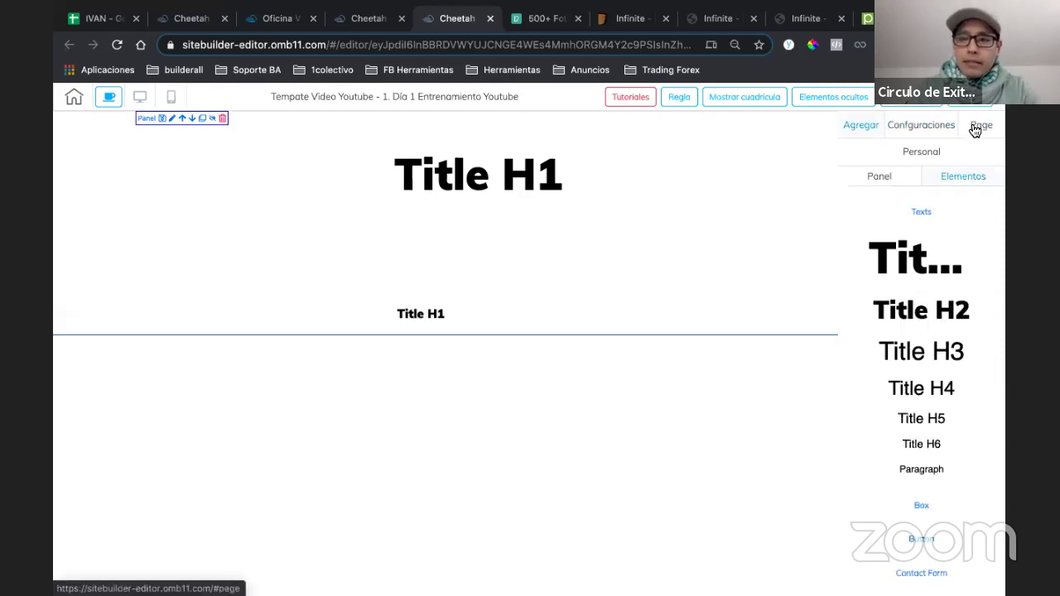
left_click(972, 127)
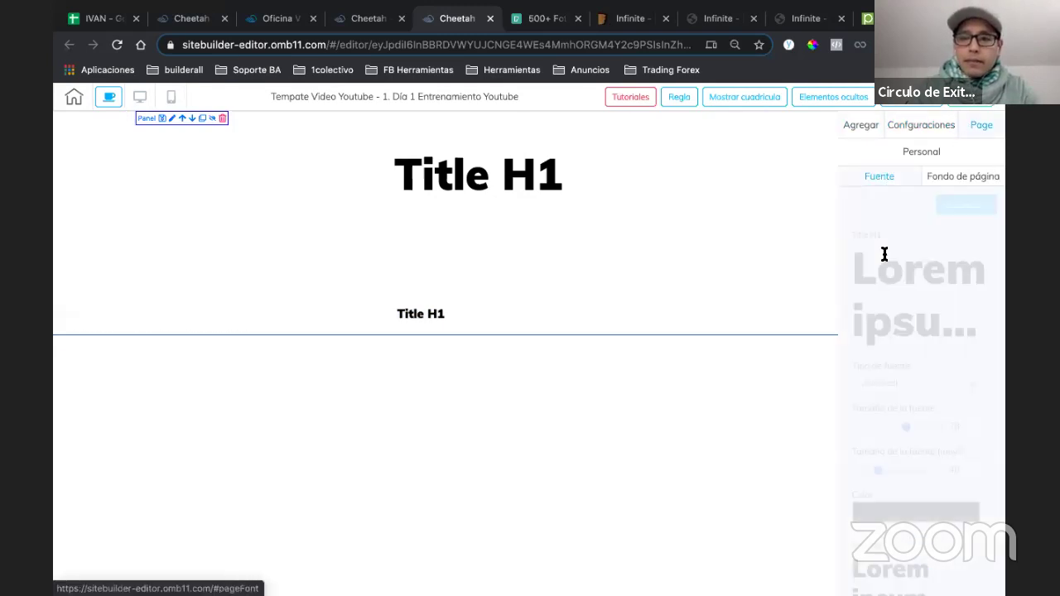
mouse_move(907, 430)
left_mouse_down()
mouse_move(920, 433)
mouse_move(881, 442)
mouse_move(934, 433)
mouse_move(891, 443)
left_mouse_up()
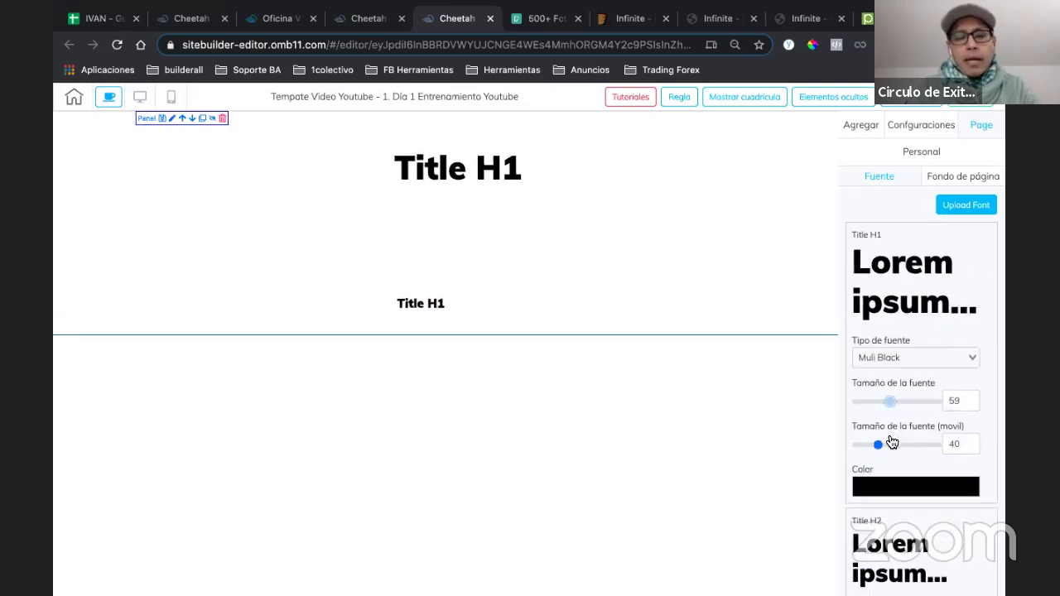
left_click(542, 310)
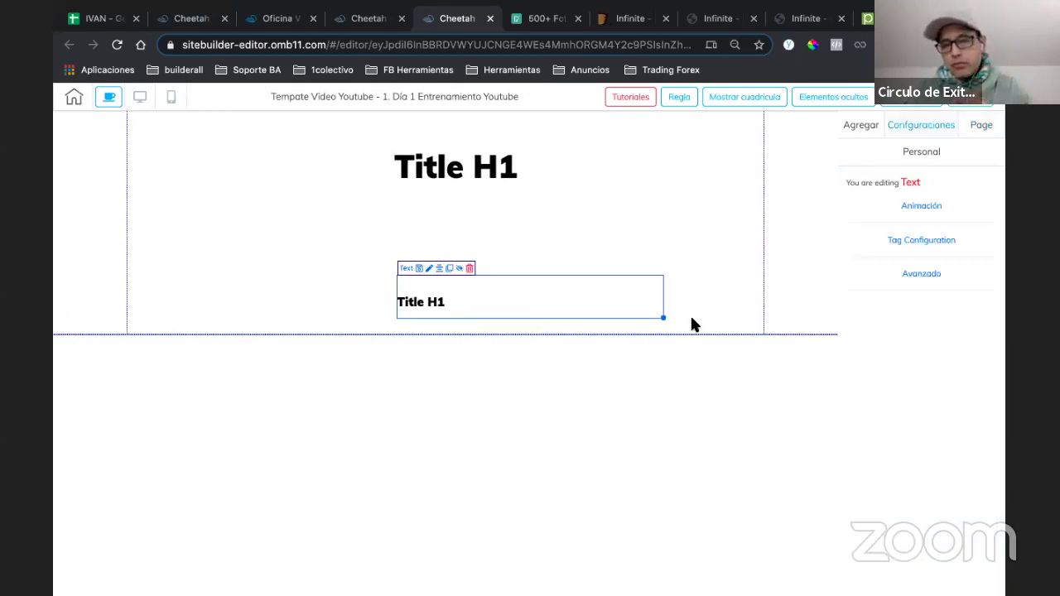
left_click_drag(600, 284, 603, 269)
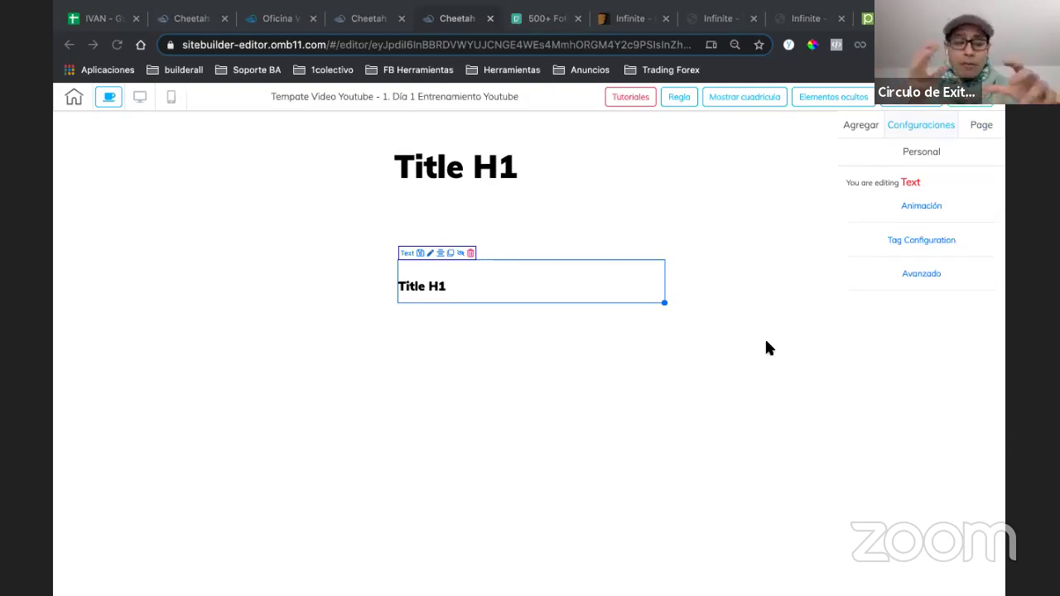
- Delete the lower, smaller H1 title from the section
left_click(859, 124)
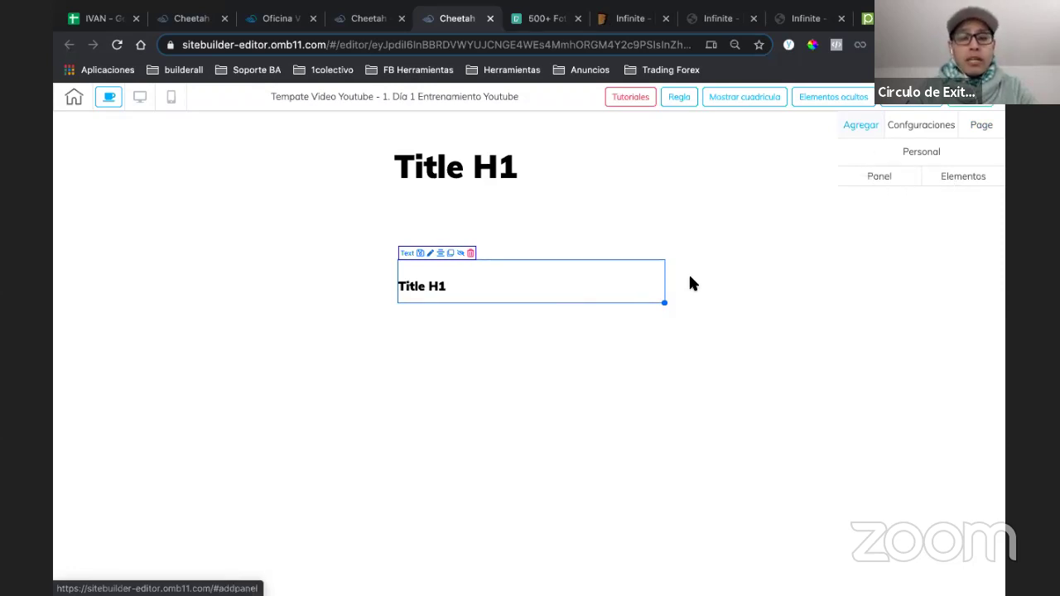
left_click(567, 279)
left_click(470, 254)
key("Return")
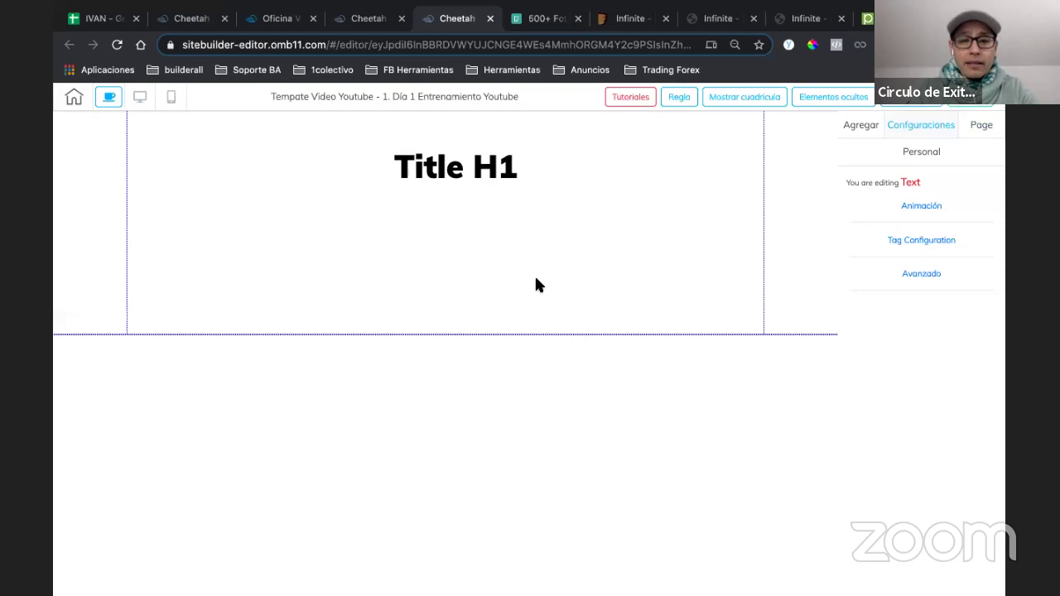
left_click(514, 296)
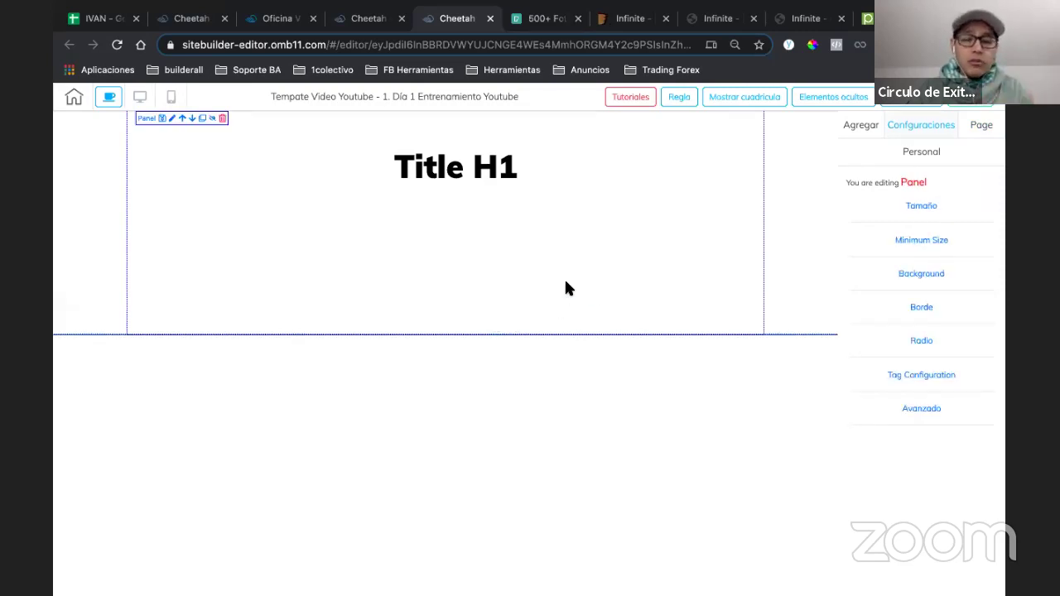
- Delete the remaining H1 title, leaving the section empty
left_click(461, 172)
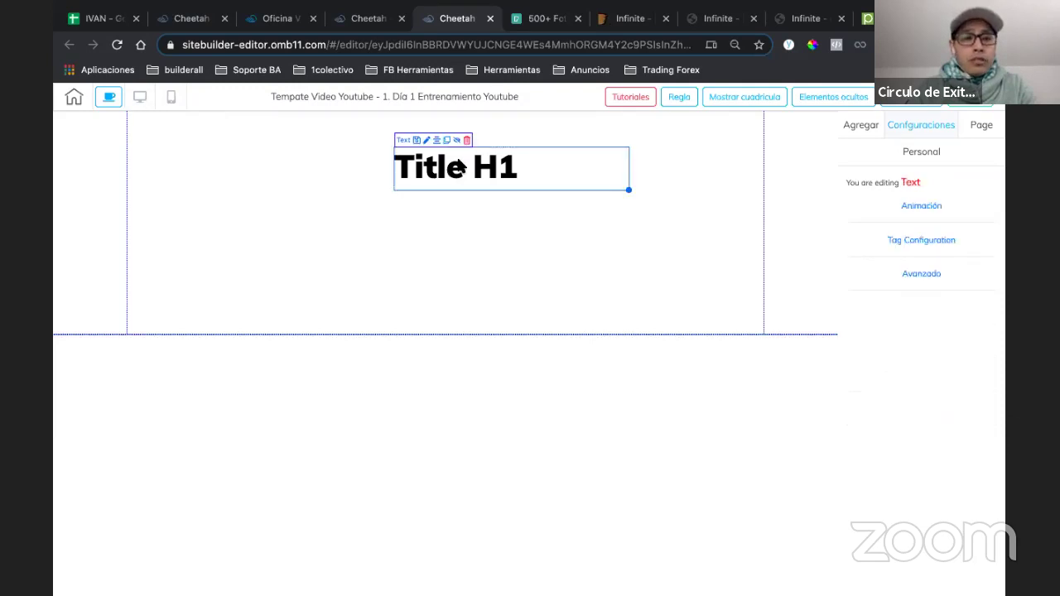
key("Delete")
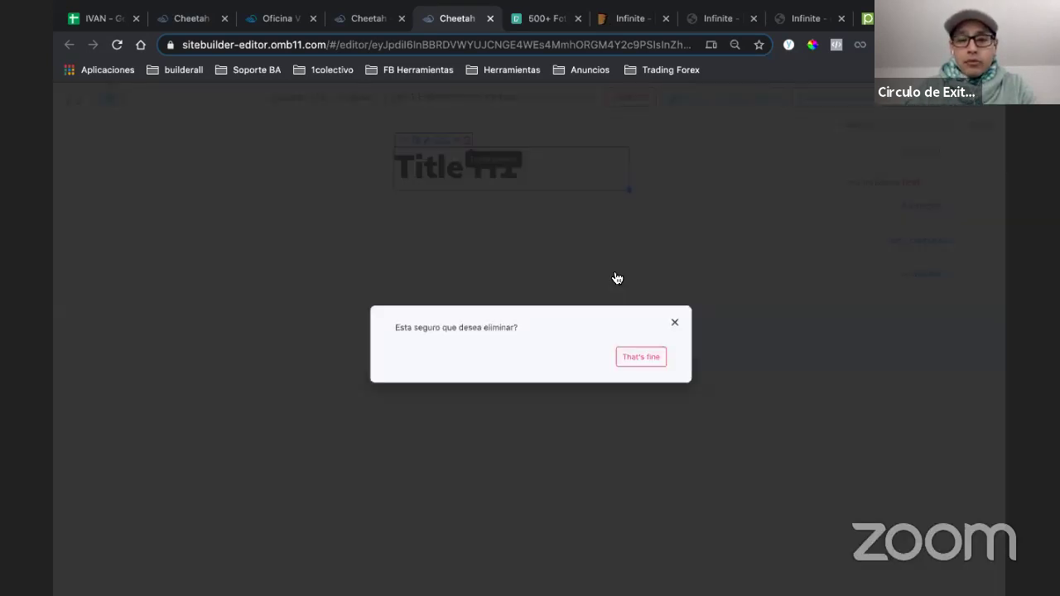
left_click(674, 322)
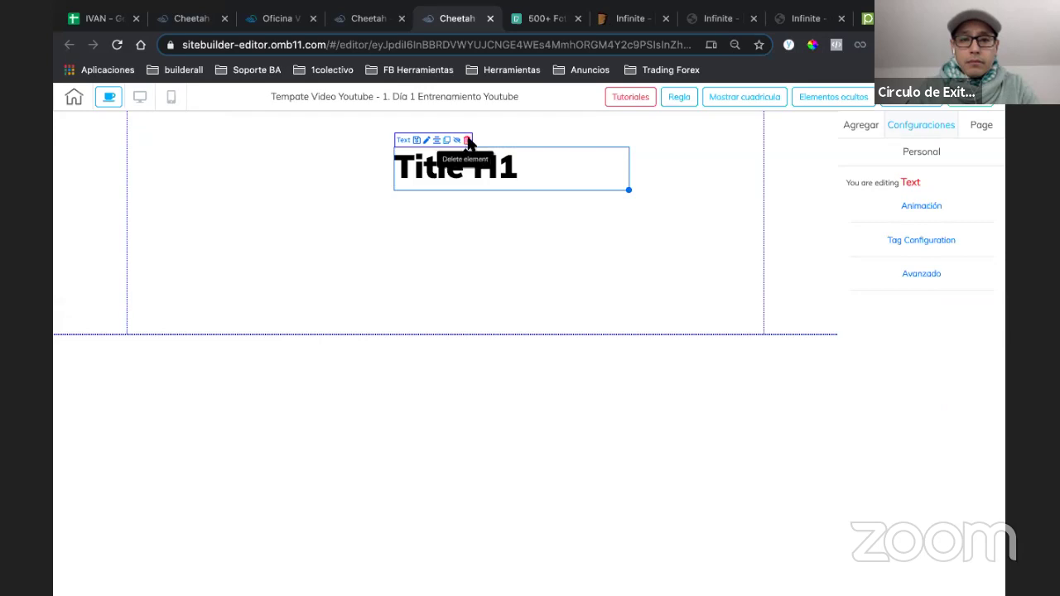
left_click(469, 141)
left_click(646, 353)
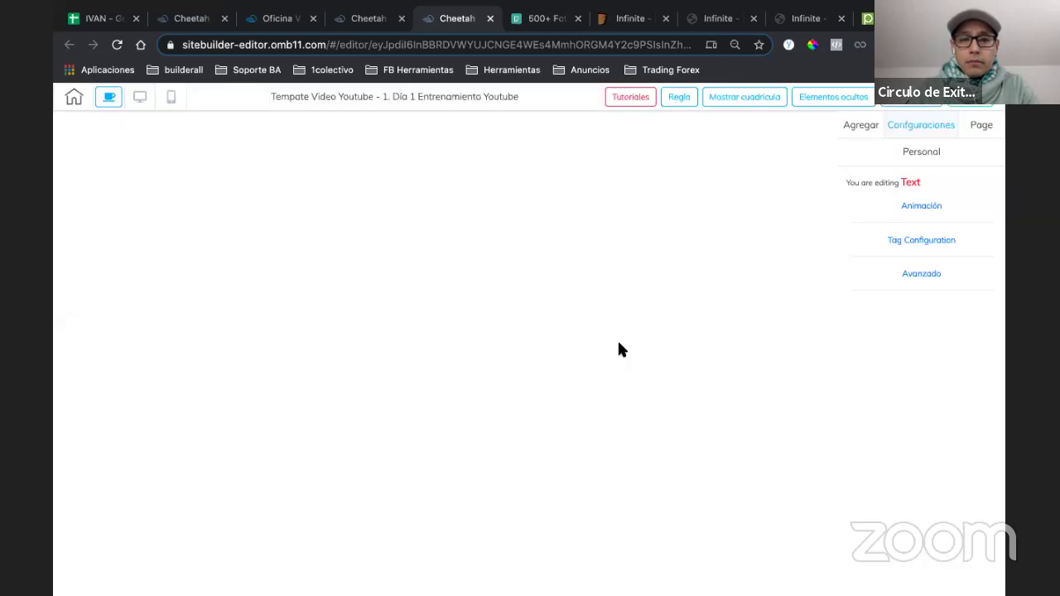
- Look through the personal saved elements, including the saved menus
left_click(501, 158)
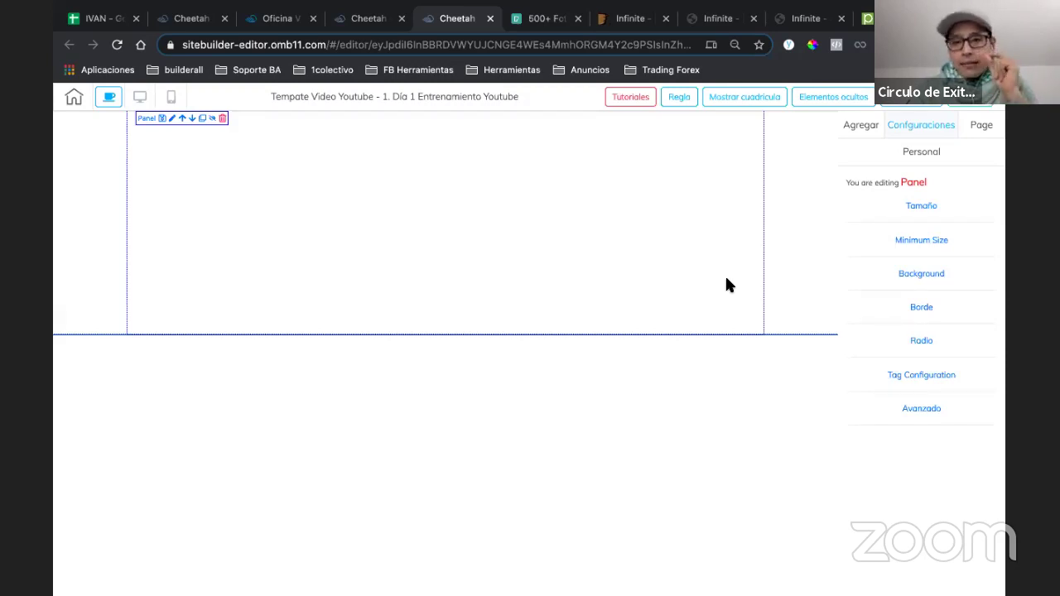
left_click(976, 136)
left_click(925, 156)
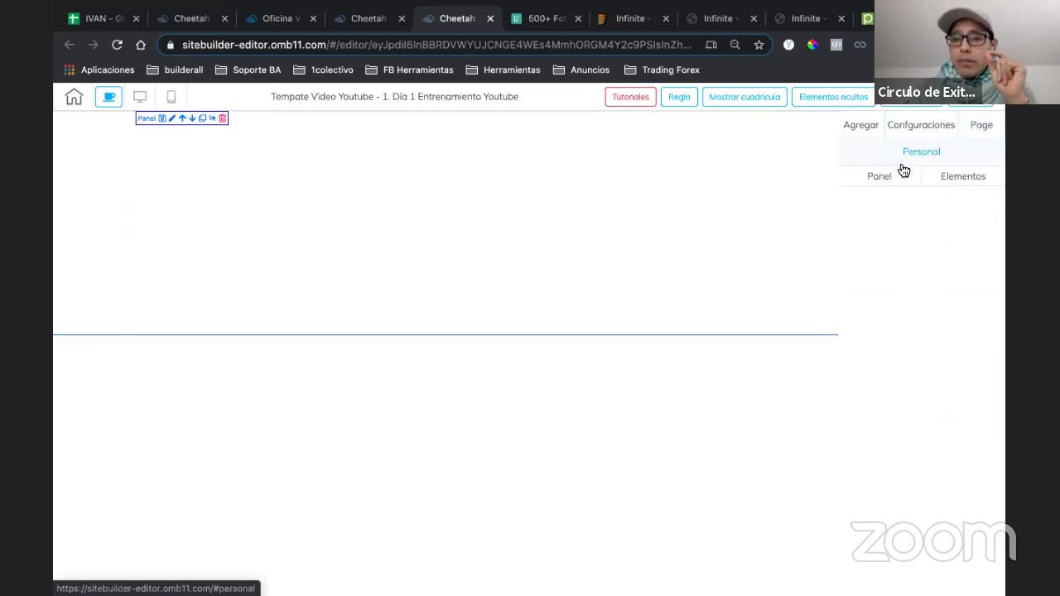
left_click(957, 179)
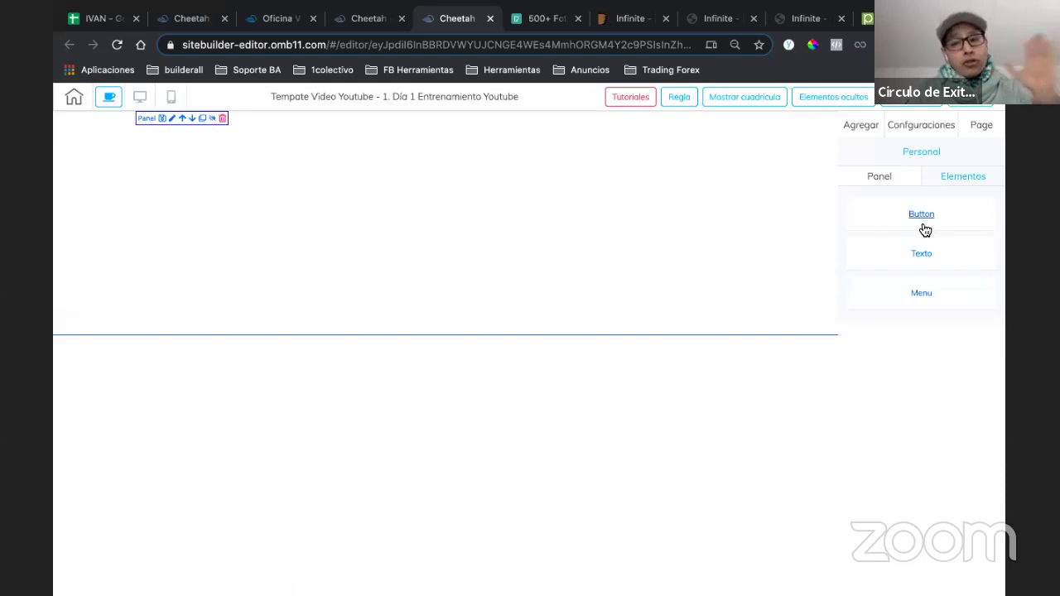
left_click(921, 294)
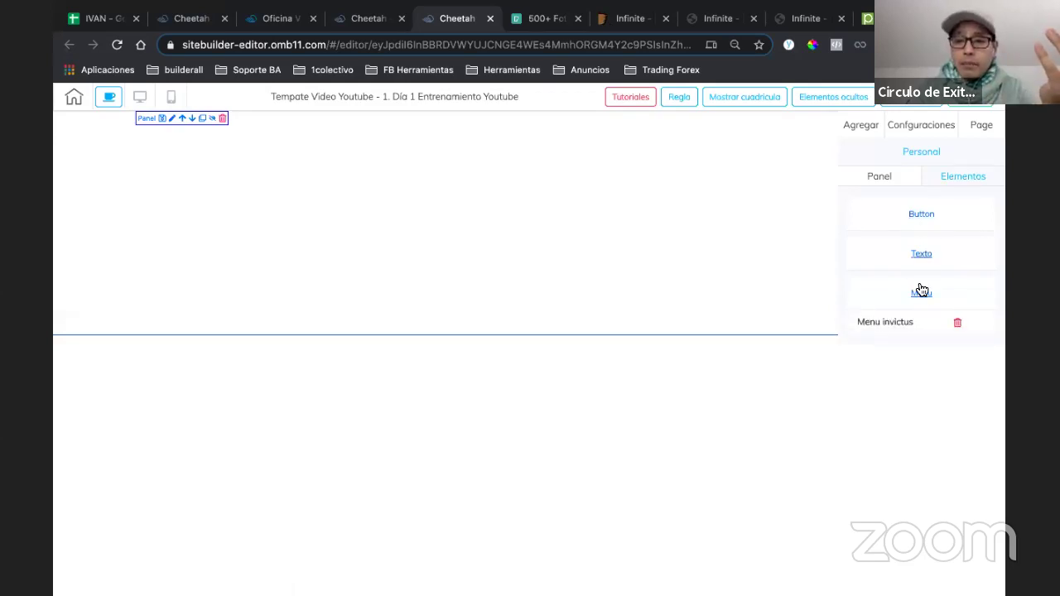
- Place the saved personal menu "Menu invictus" in the empty section
left_click(923, 257)
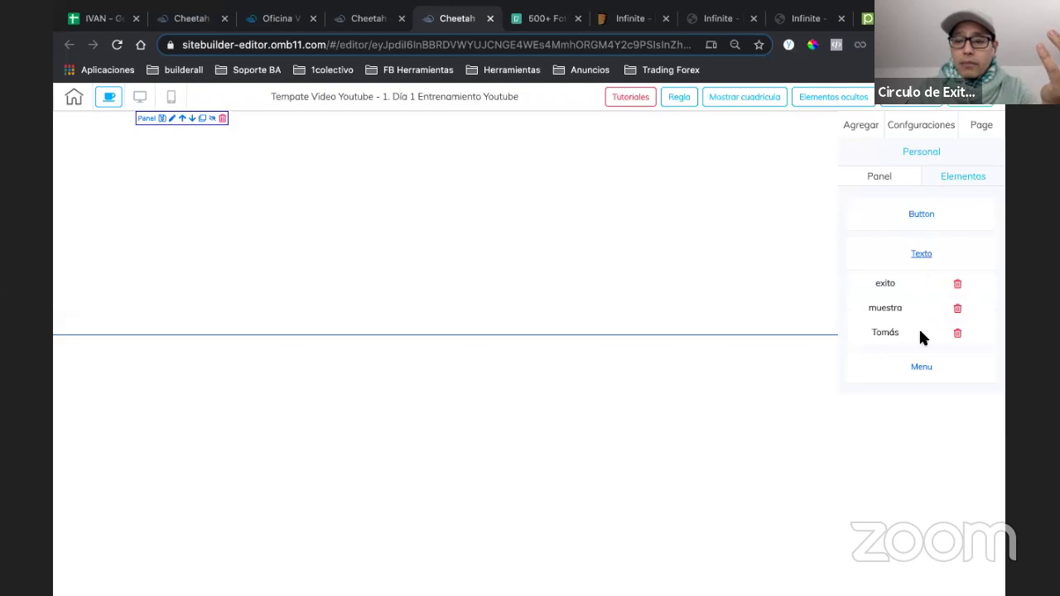
left_click(922, 361)
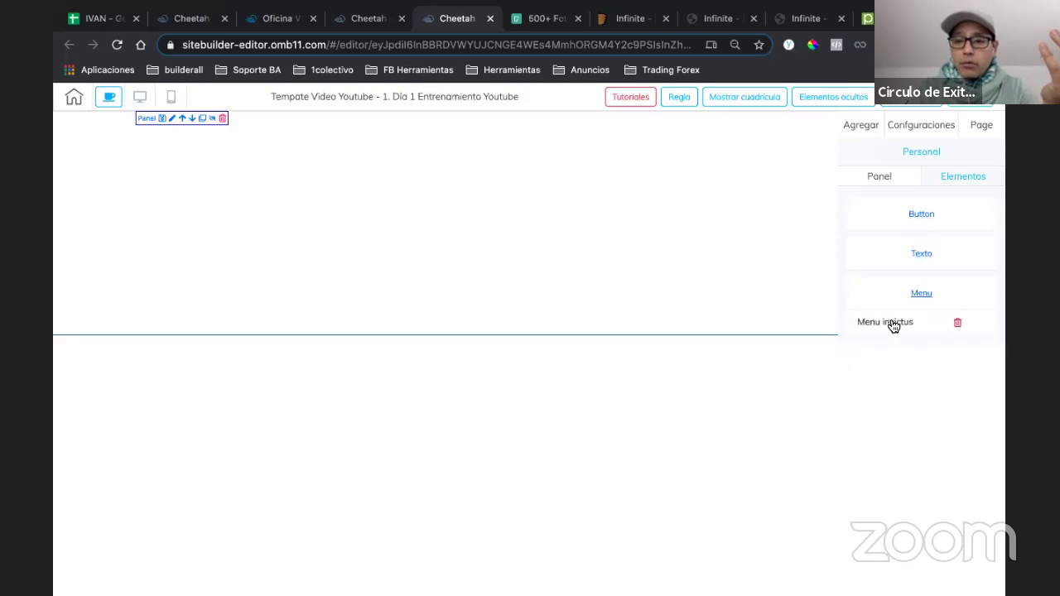
left_click_drag(892, 320, 432, 255)
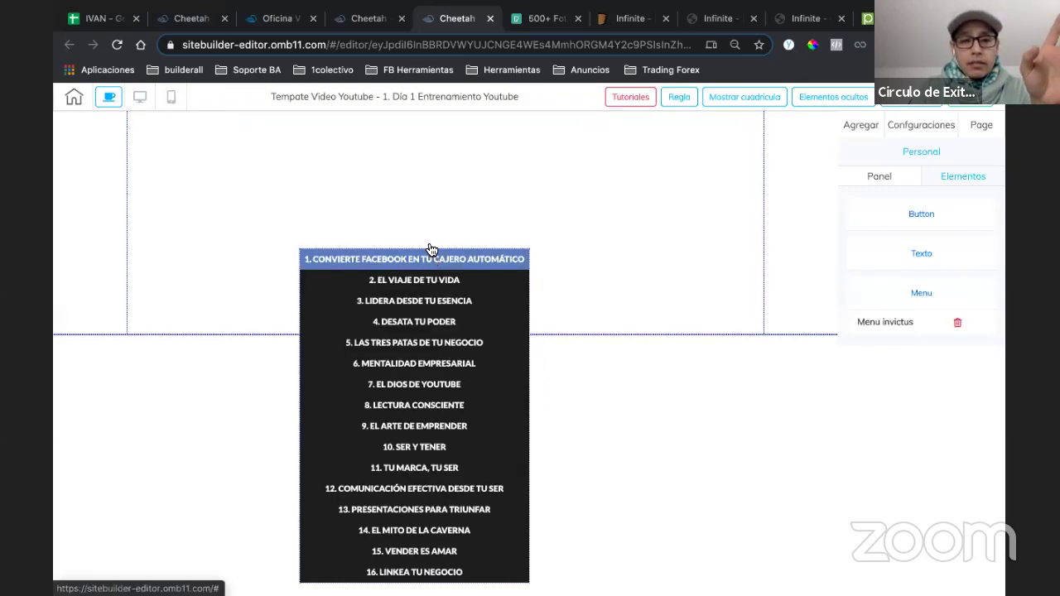
- Delete the inserted "Menu invictus" menu from the section and confirm its removal
left_click(522, 304)
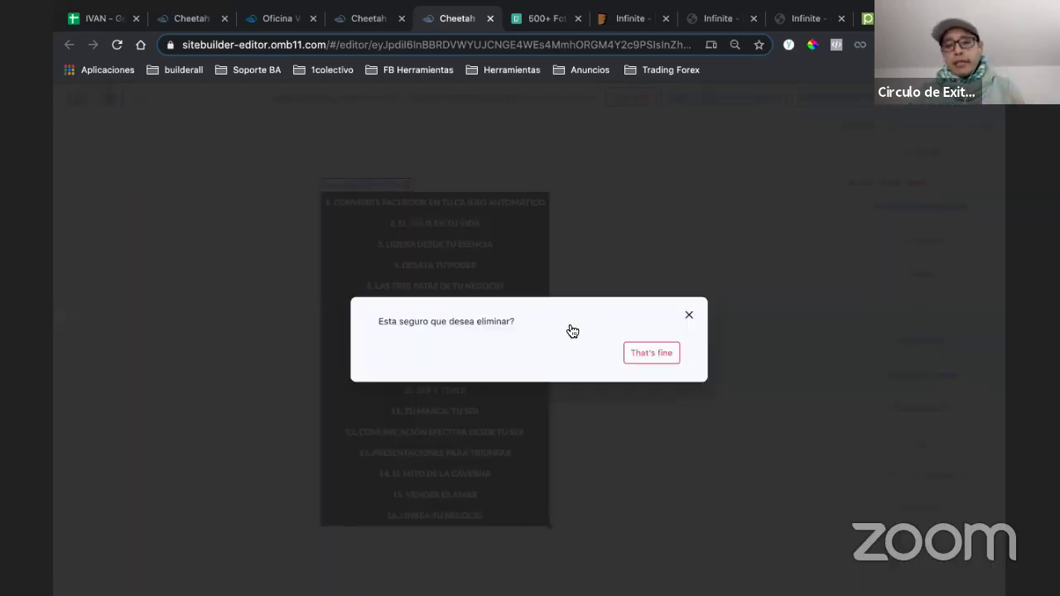
left_click(651, 353)
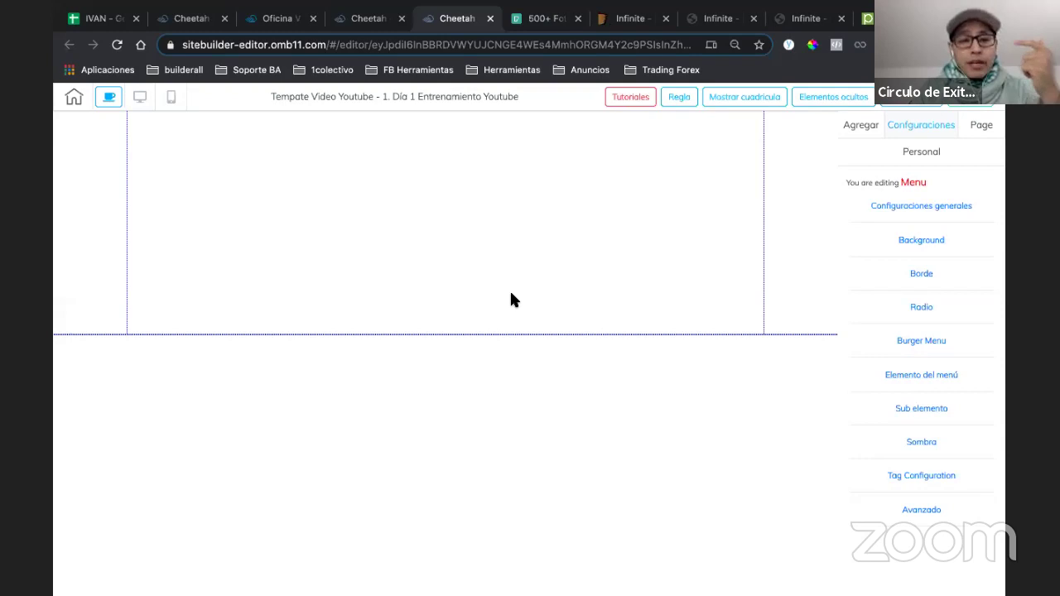
- Look through the page options and the empty panel's advanced settings, including the sticky header and anchor options
left_click(505, 326)
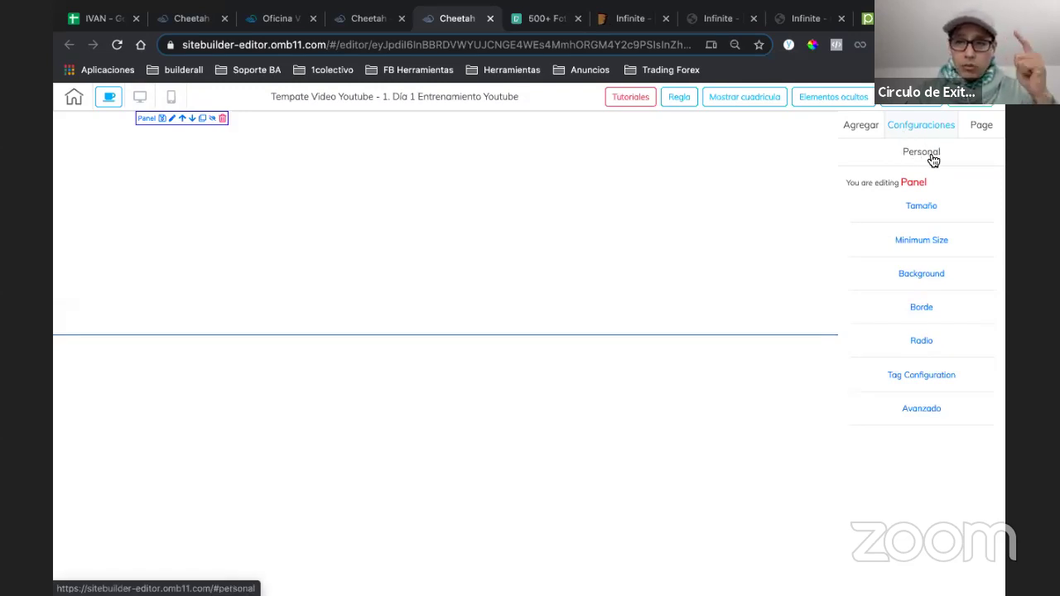
left_click(980, 127)
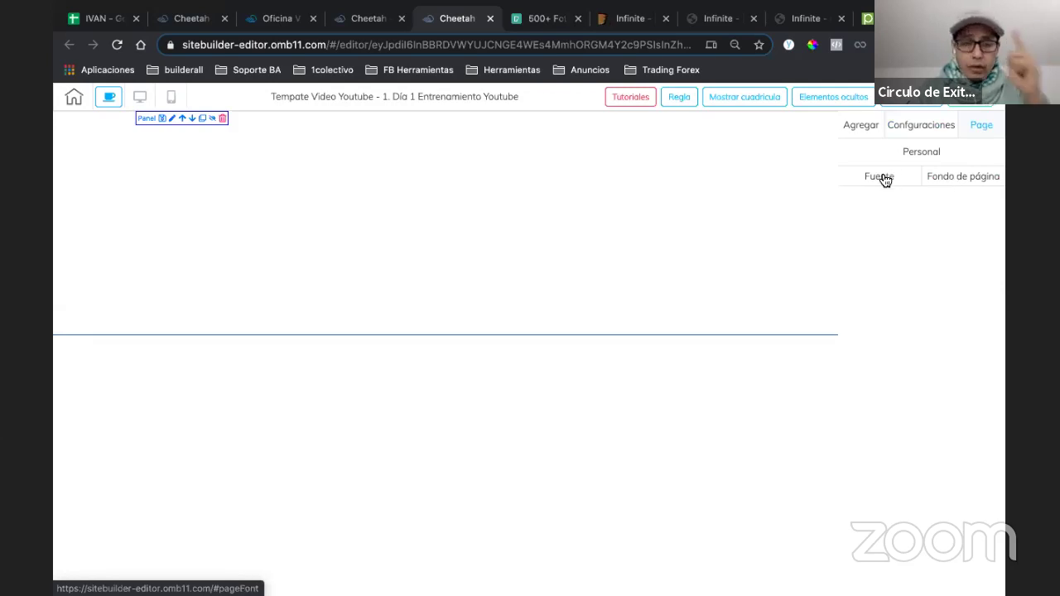
left_click(861, 126)
left_click(554, 262)
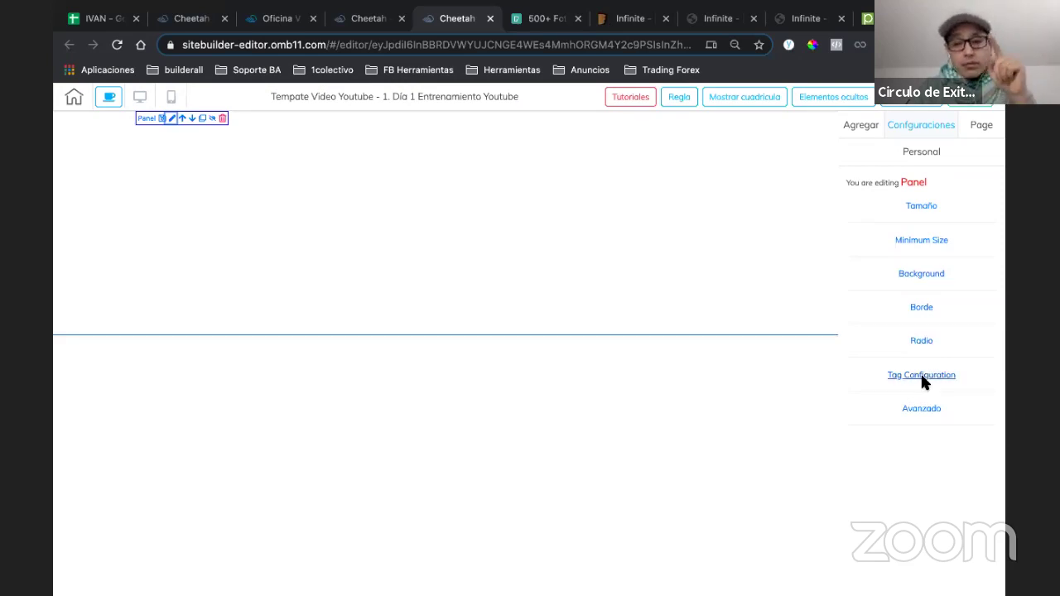
left_click(916, 409)
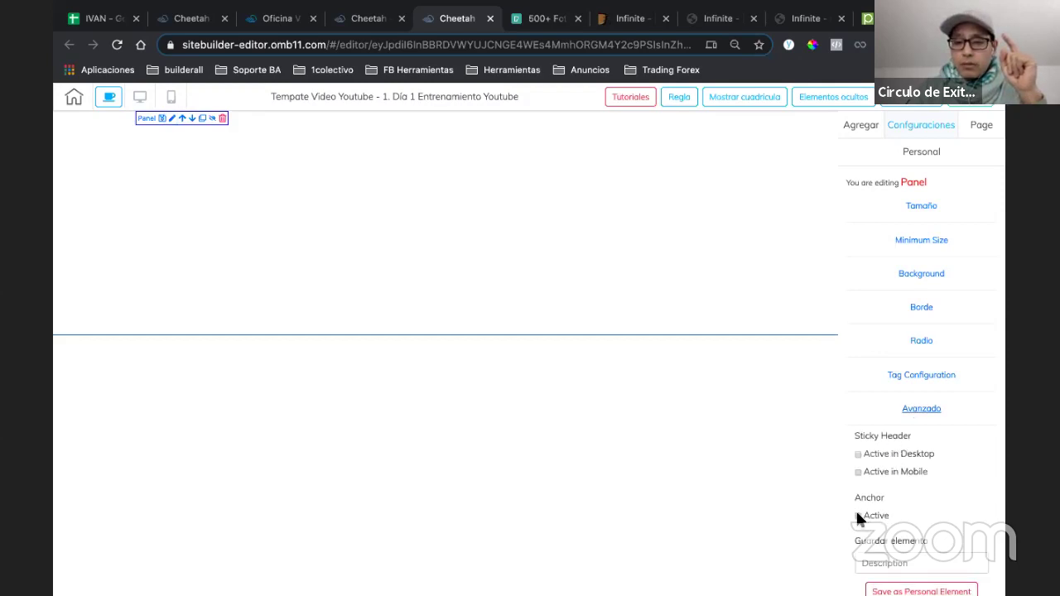
left_click(918, 410)
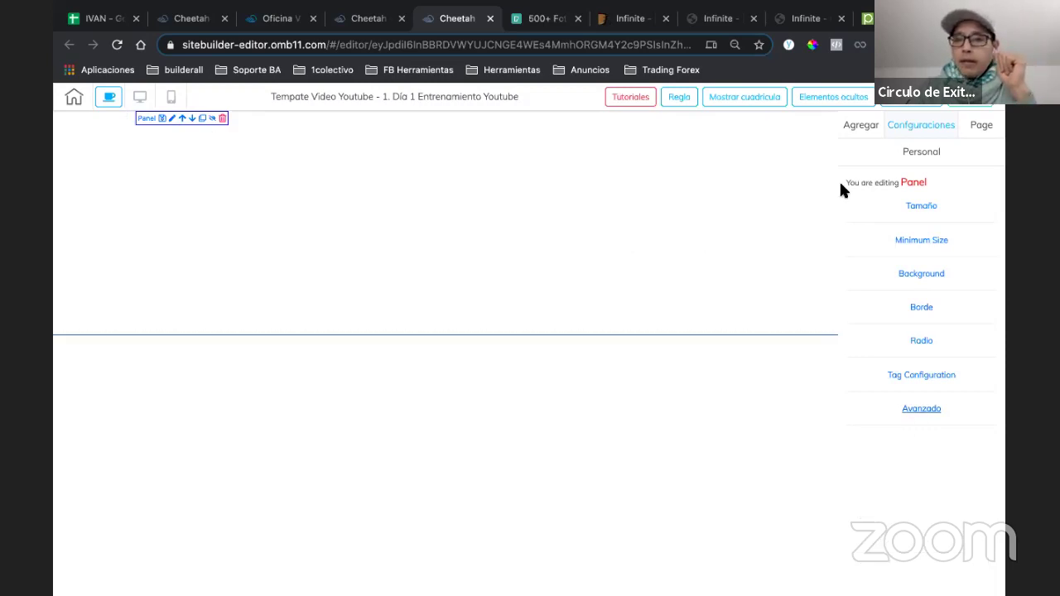
- Add the plain filled light-lavender box element to the middle of the empty section
left_click(862, 125)
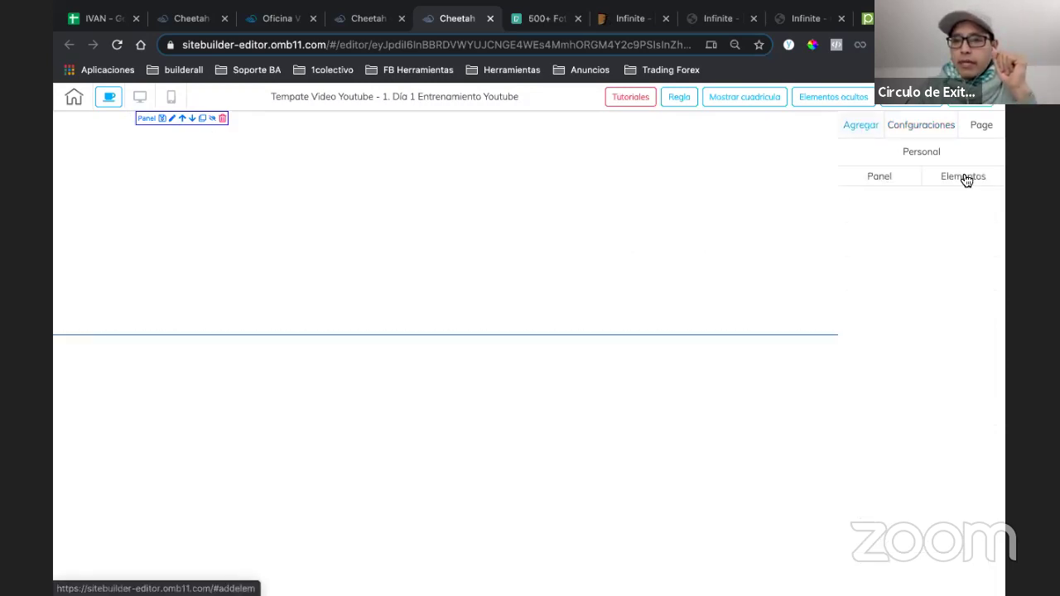
left_click(965, 177)
left_click(921, 213)
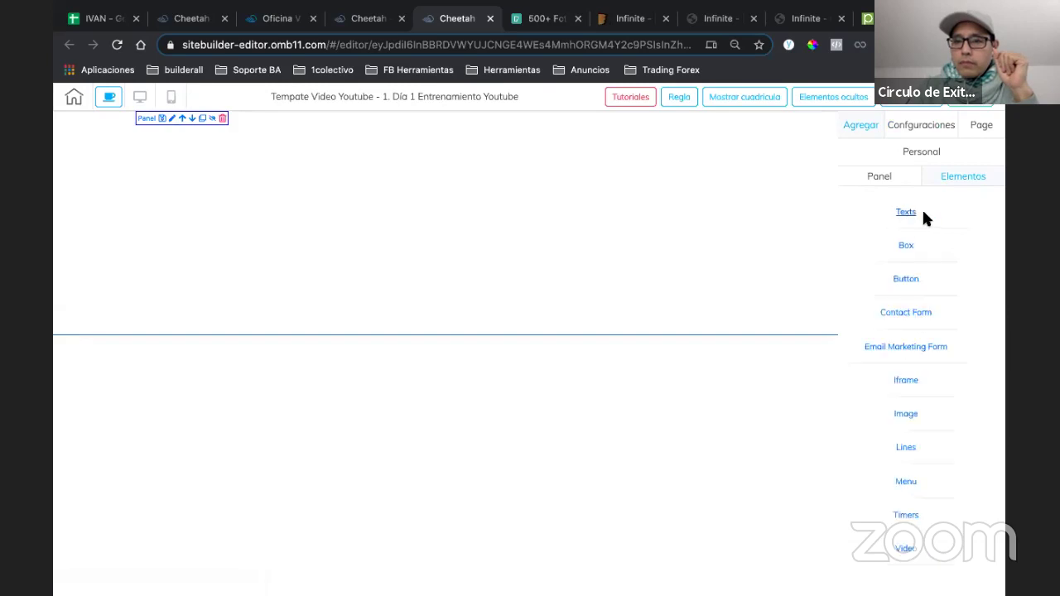
left_click(906, 247)
left_click_drag(902, 280, 419, 224)
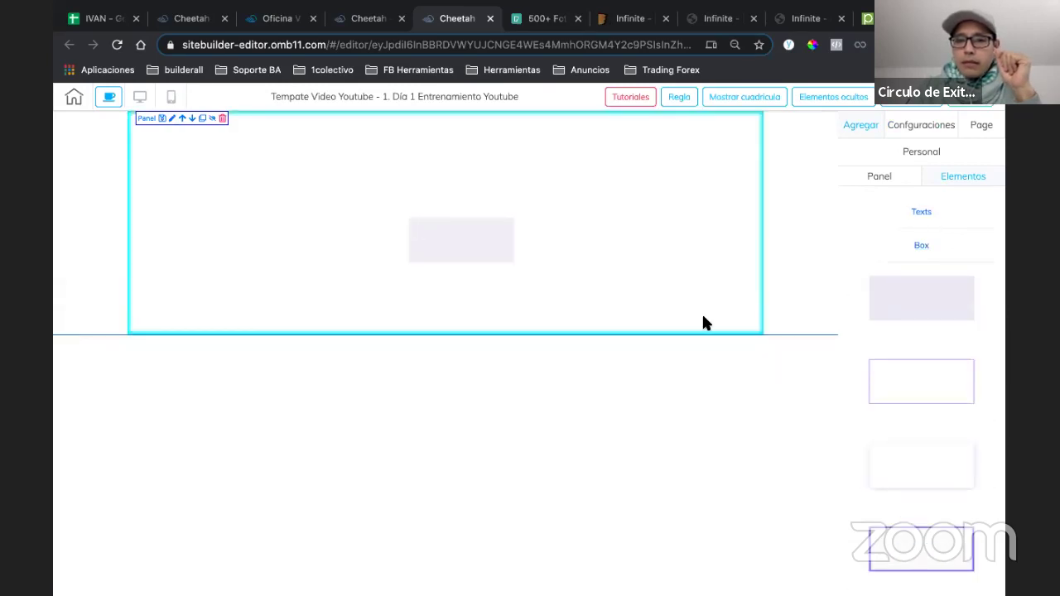
- Show the ready-made button designs among the elements that can be added
left_click(906, 246)
left_click(905, 278)
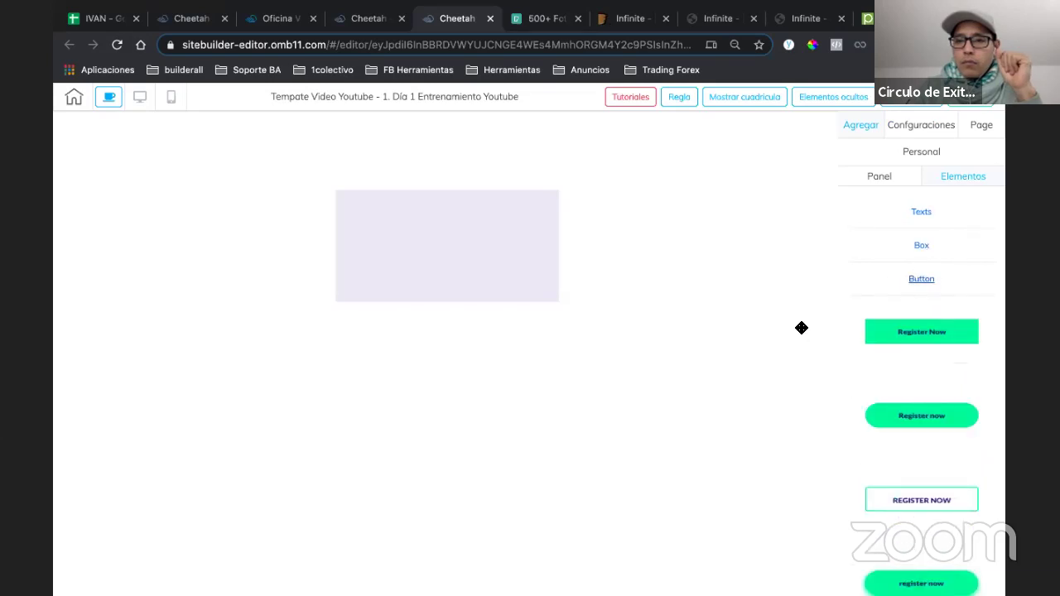
- Add the green rectangular Register Now button inside the lavender box and a contact form with a Get Instant Access button beside the box
left_click_drag(802, 328, 478, 257)
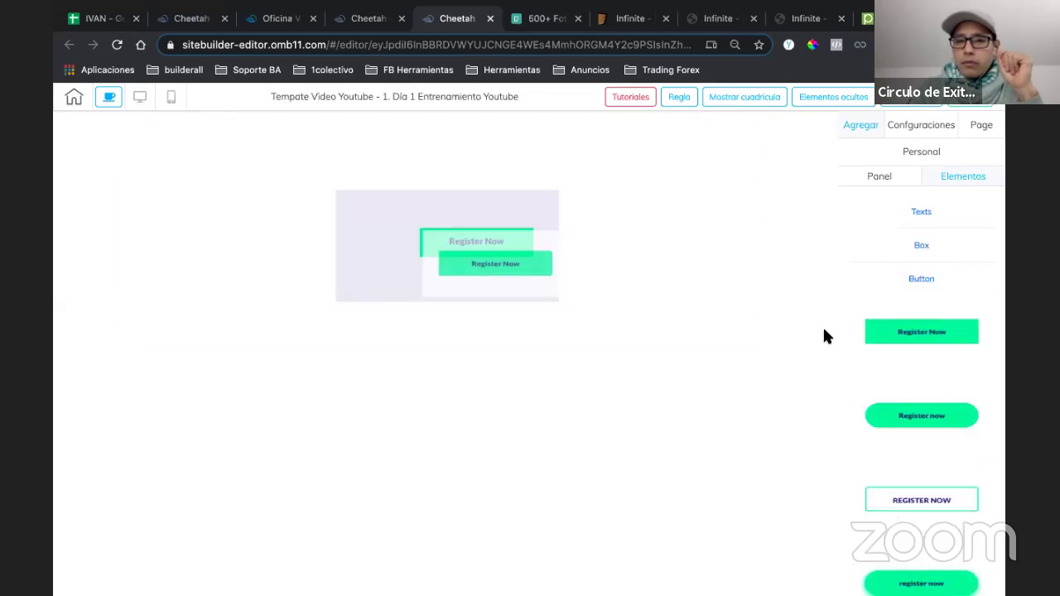
left_click(925, 291)
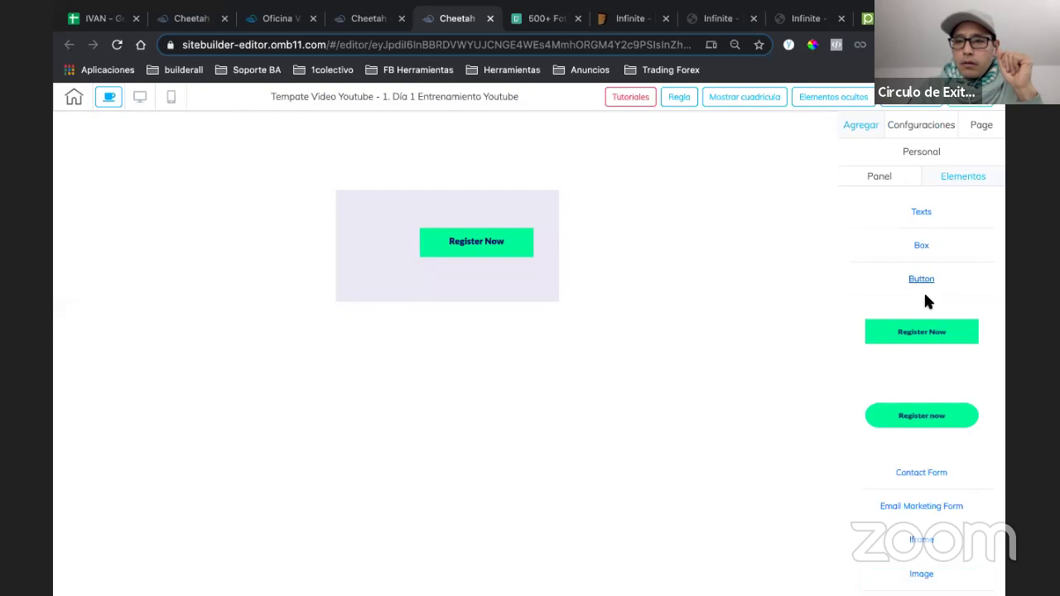
left_click(920, 316)
left_click_drag(918, 346, 756, 329)
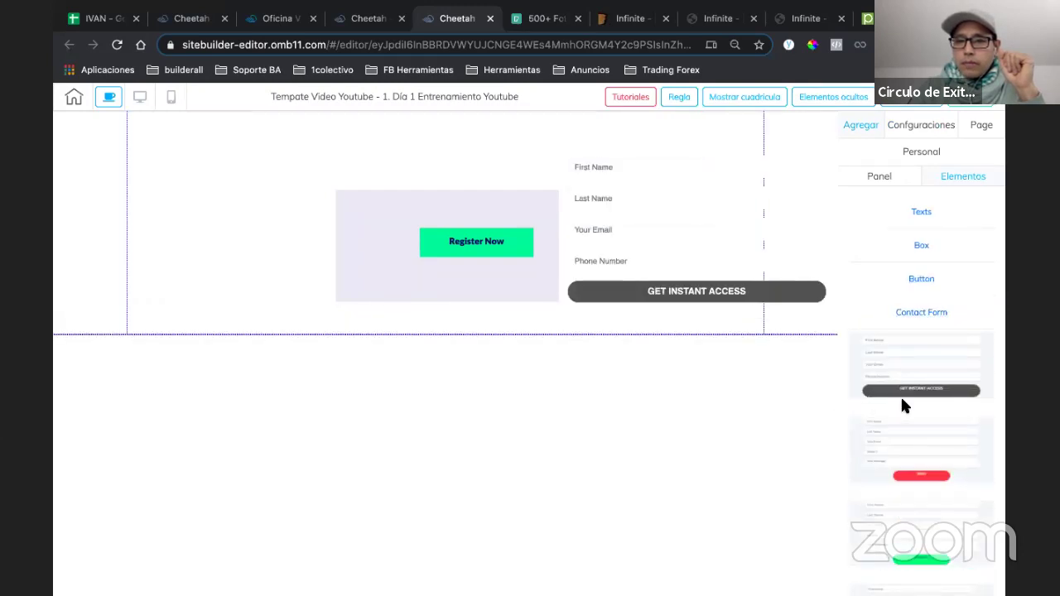
left_click(908, 315)
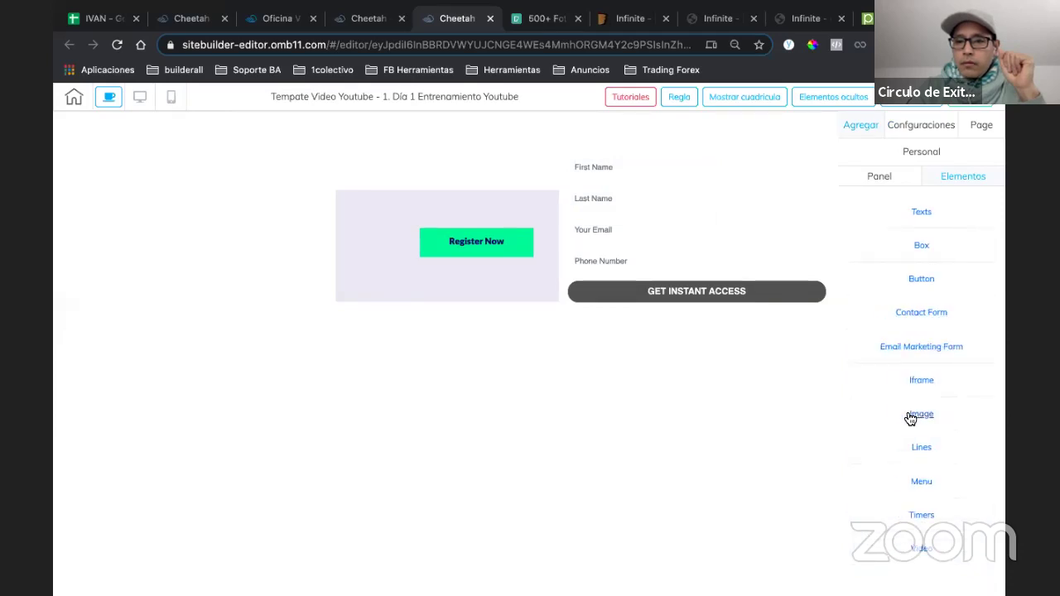
- Add the sample sunset image to the panel, overlapping the left part of the lavender box
left_click(911, 417)
left_click(884, 452)
left_click_drag(199, 189, 208, 191)
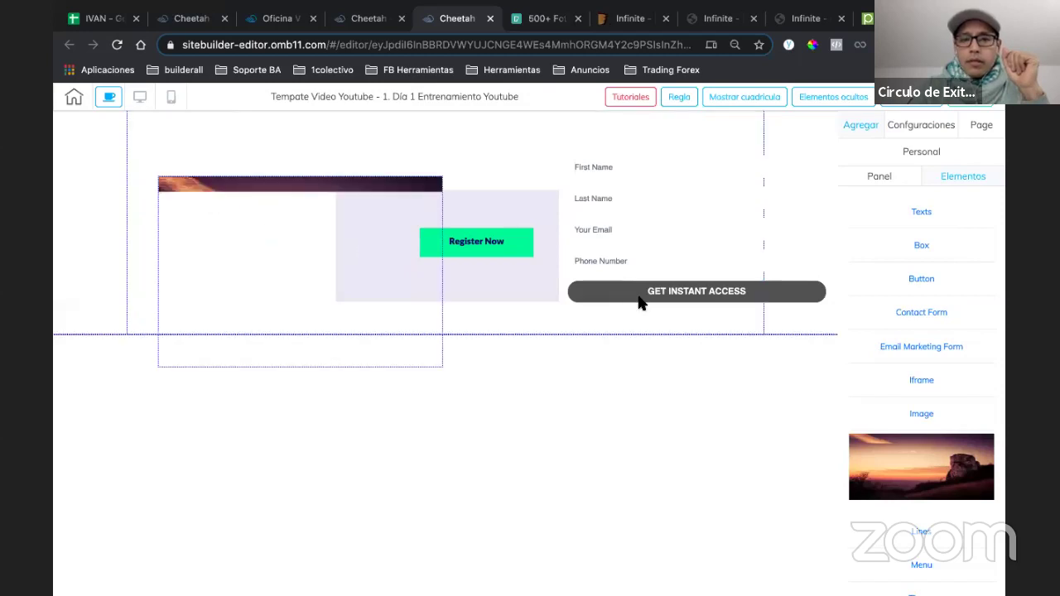
- Set the panel's height to 683 and move the sunset image down below the lavender box
left_click(679, 325)
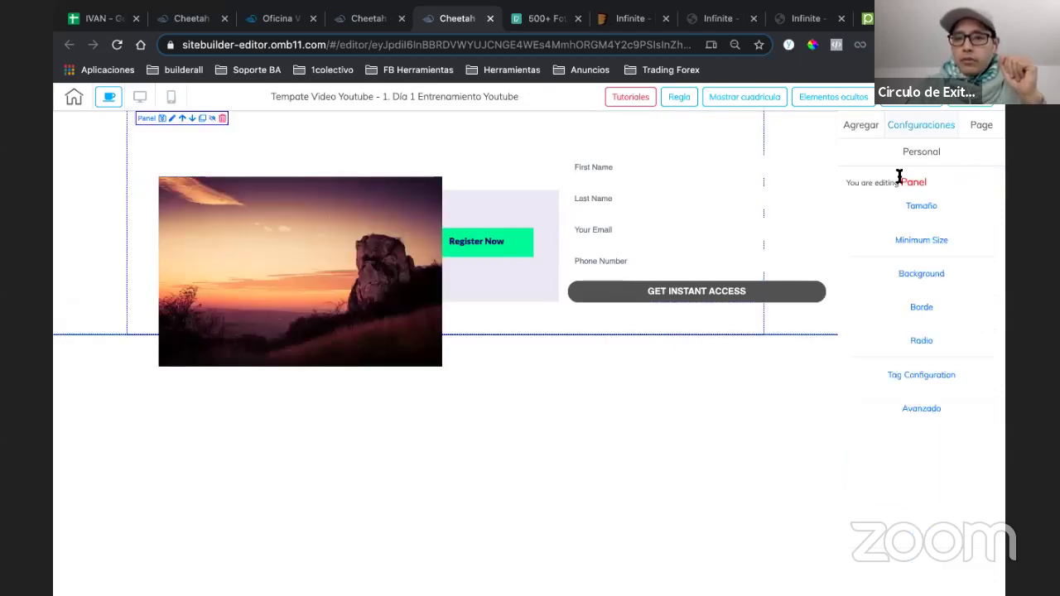
left_click(917, 242)
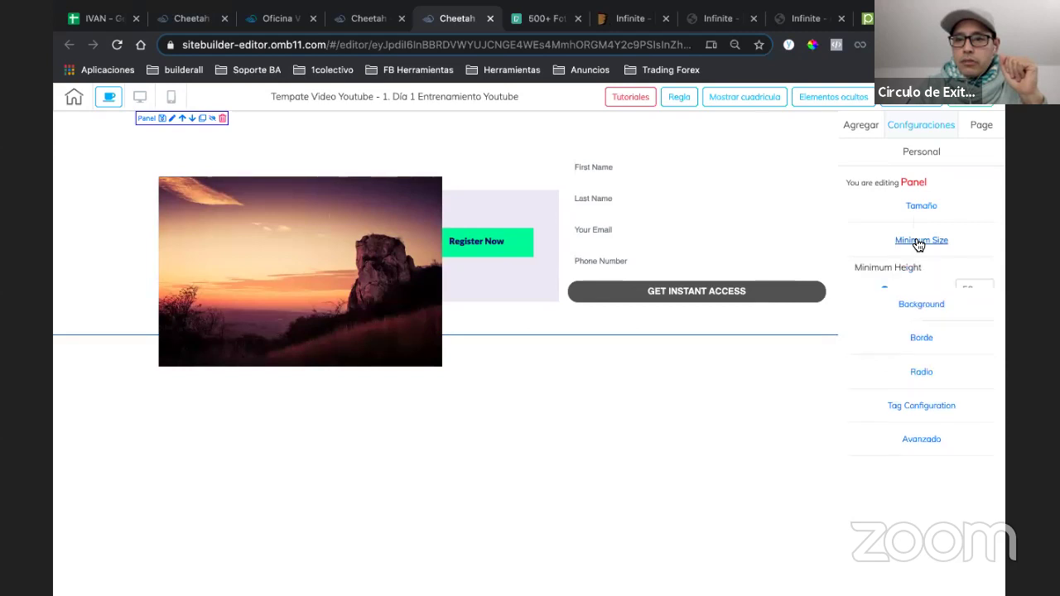
left_click(921, 208)
left_click_drag(888, 256, 899, 256)
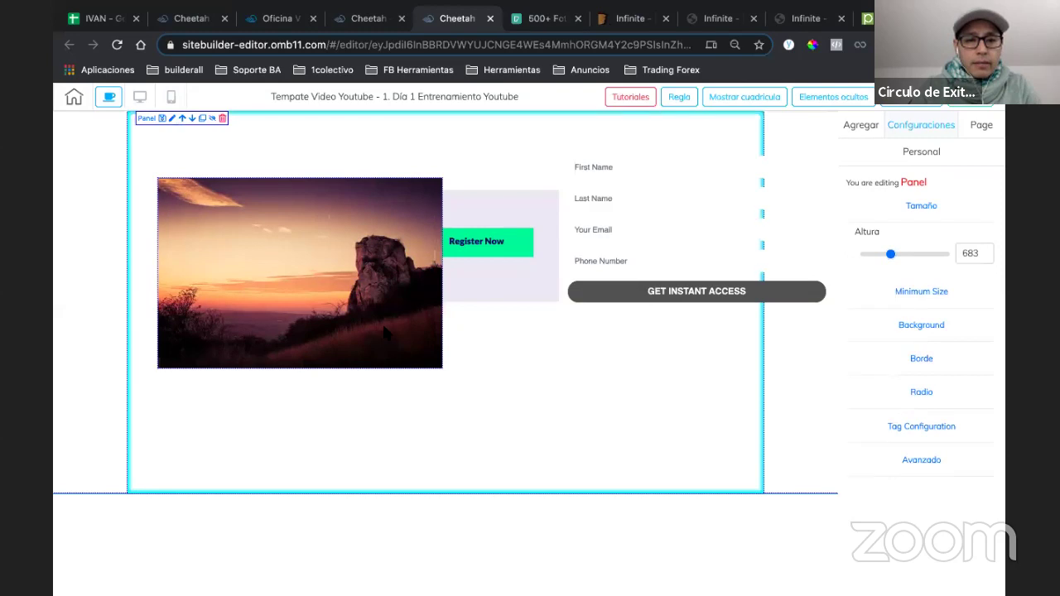
left_click_drag(183, 171, 183, 311)
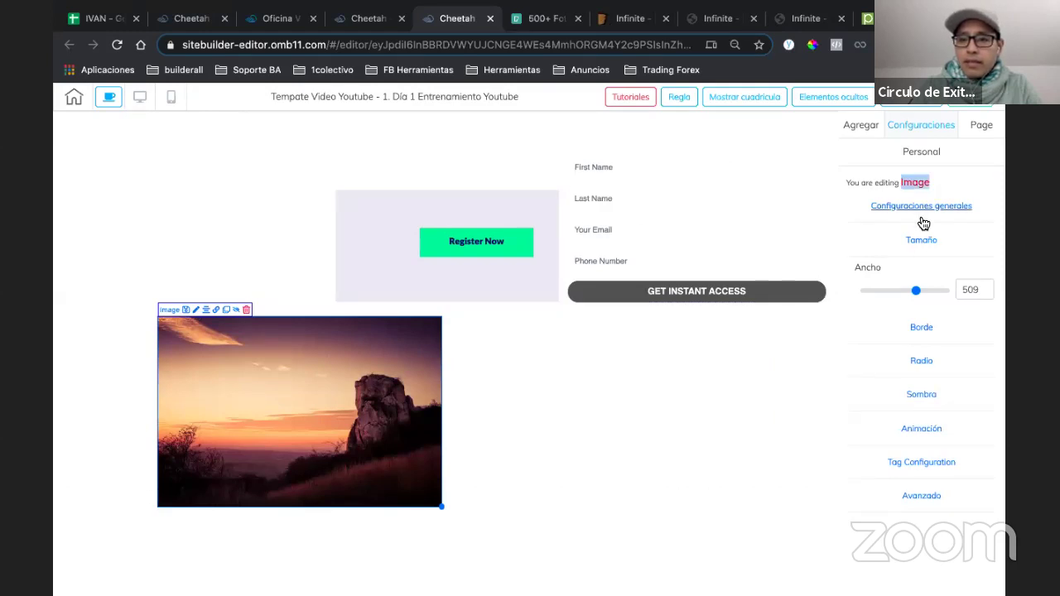
- Examine the sunset image's general settings, including its alternative text, title, image source and opacity
left_click(922, 205)
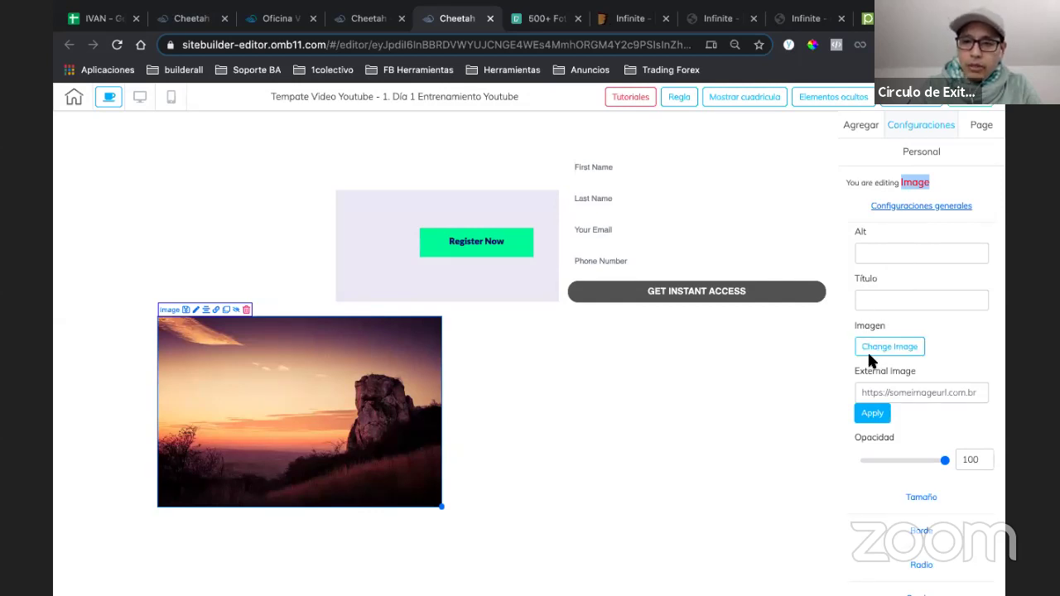
left_click(946, 389)
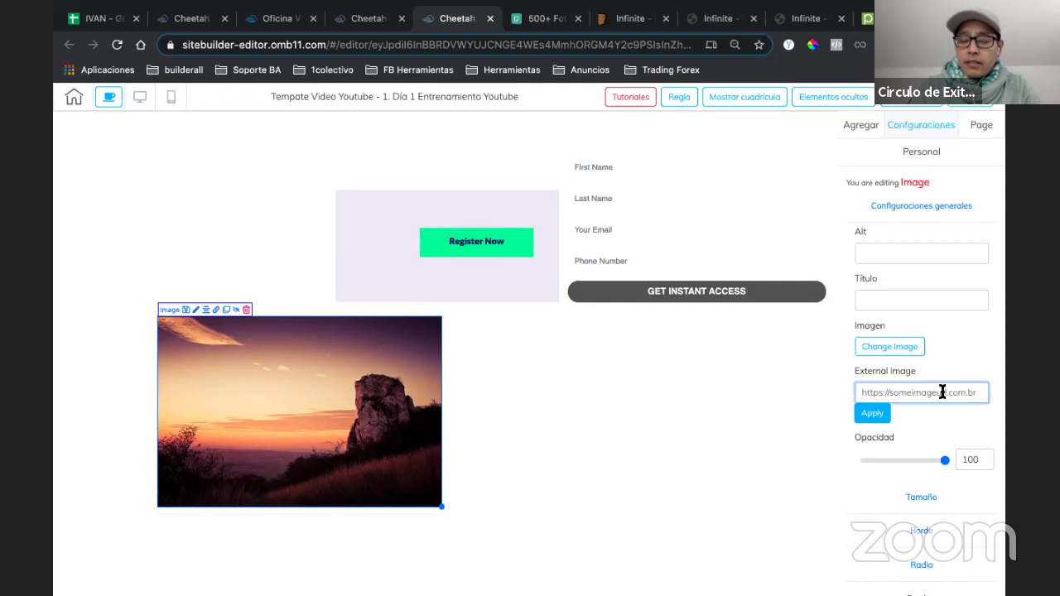
left_click_drag(949, 462, 894, 461)
key("ctrl+z")
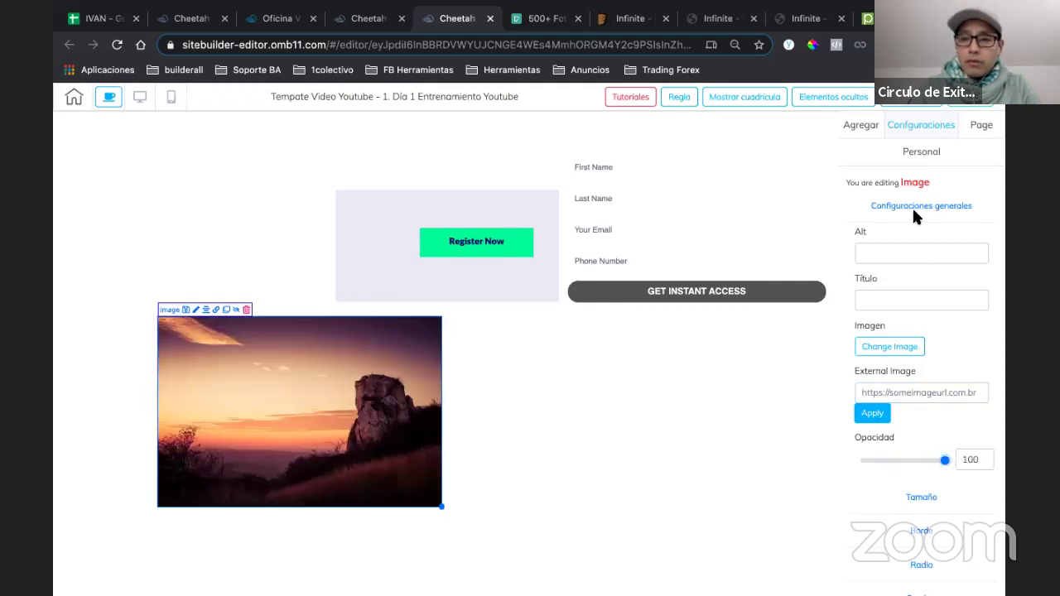
left_click(918, 204)
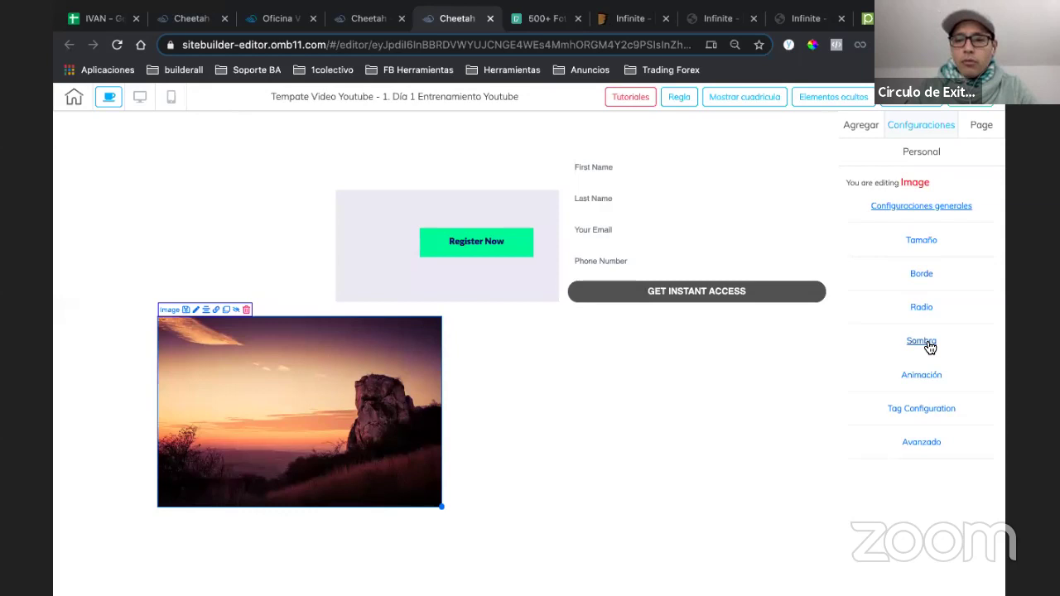
- Select the Register Now button and examine its background colour, hover colour and background image settings
left_click(480, 244)
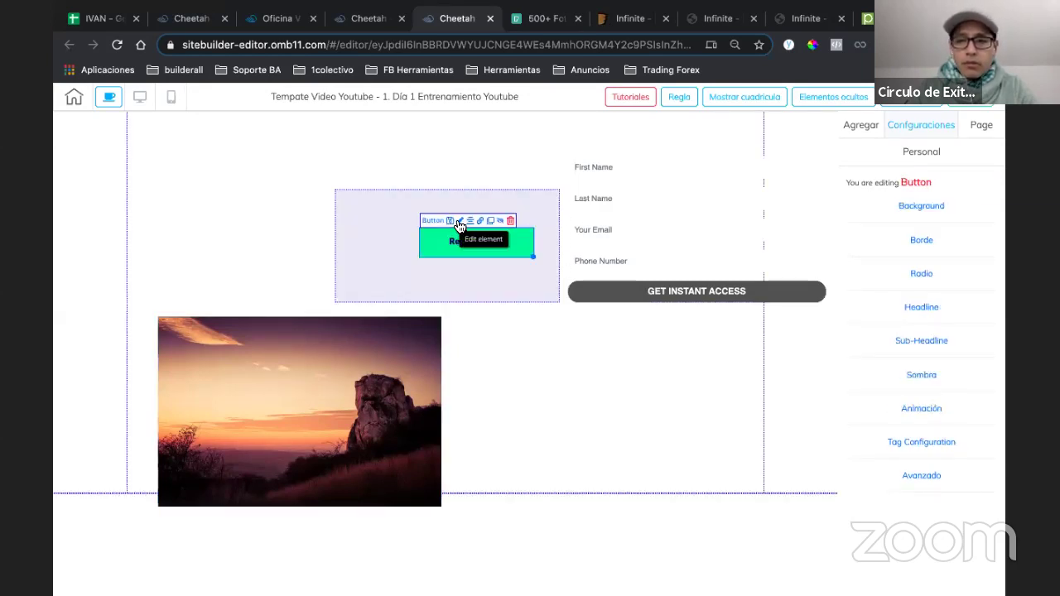
double_click(927, 182)
double_click(921, 183)
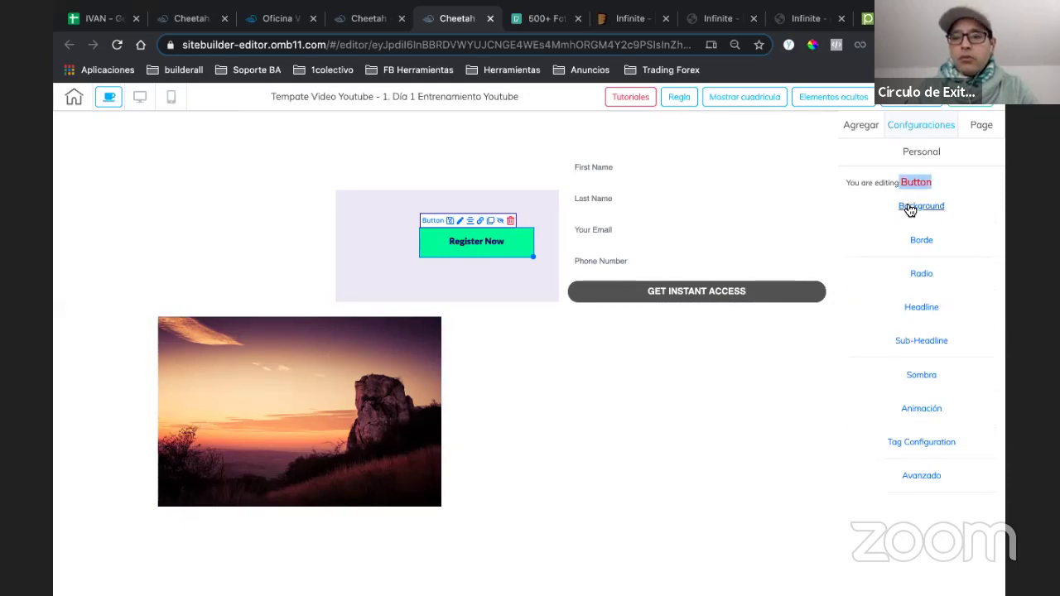
left_click(909, 209)
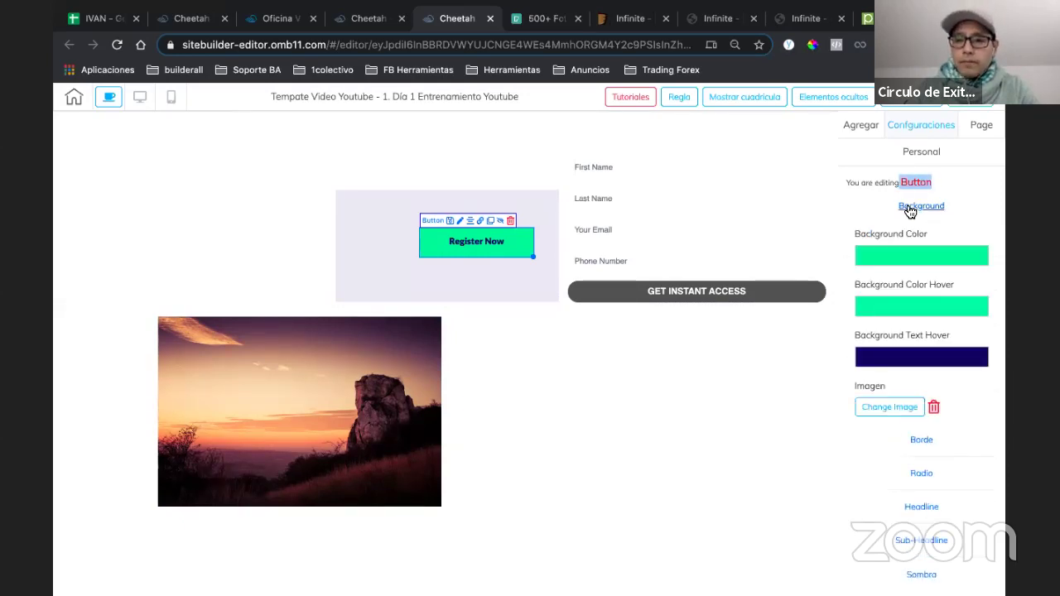
left_click(909, 208)
- Give the Register Now button a thick dotted border in red
left_click(919, 241)
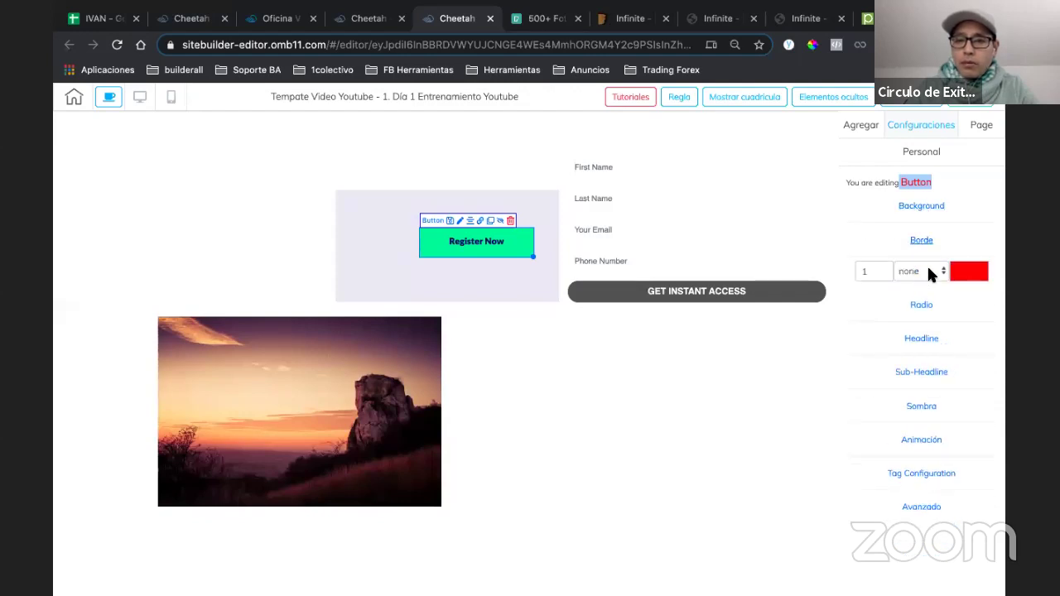
left_click(923, 273)
left_click(920, 302)
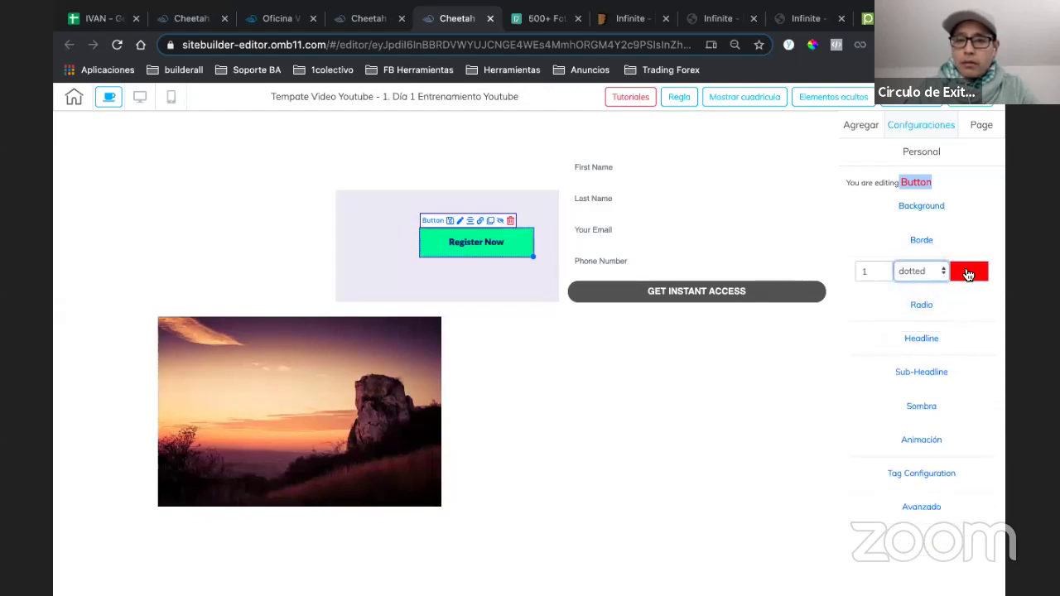
left_click(887, 273)
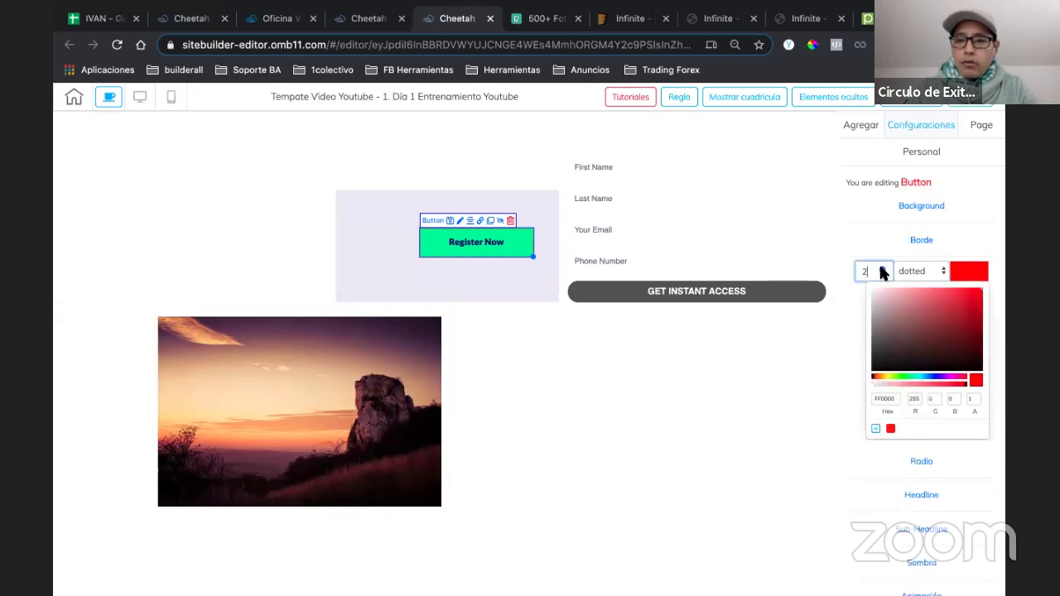
key("Up")
key("Up")
key("Return")
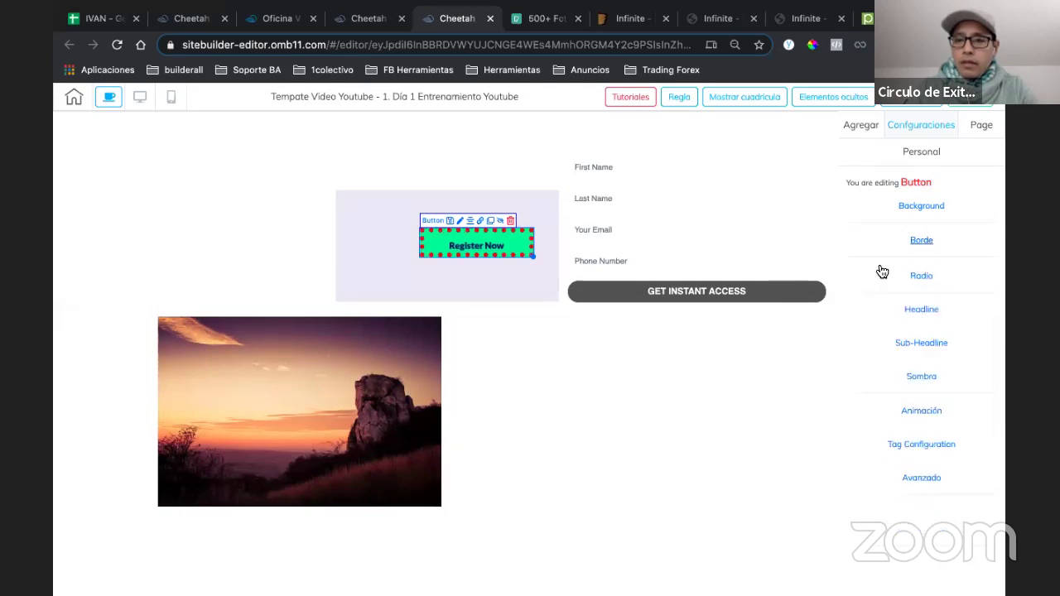
left_click(917, 276)
left_click(915, 277)
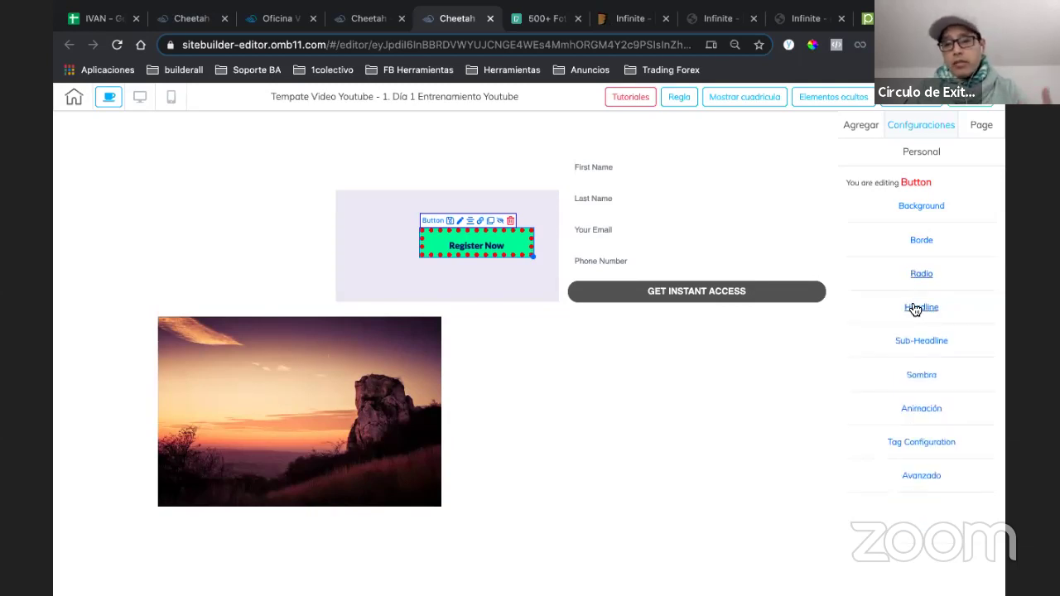
- Change the button's headline text to "Aquí" and its text colour to white
left_click(916, 307)
triple_click(898, 356)
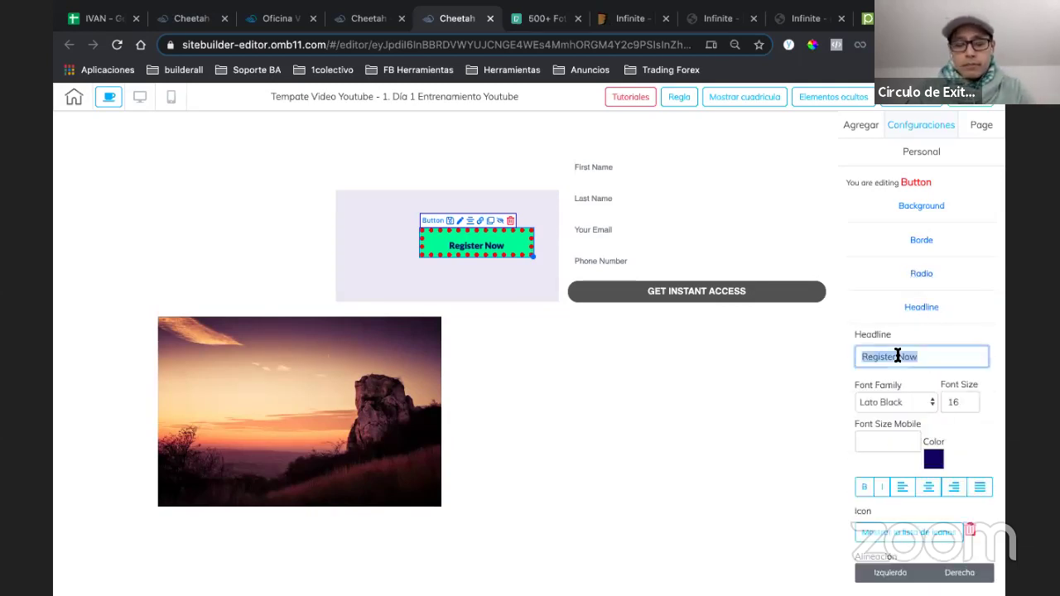
type("Aquí")
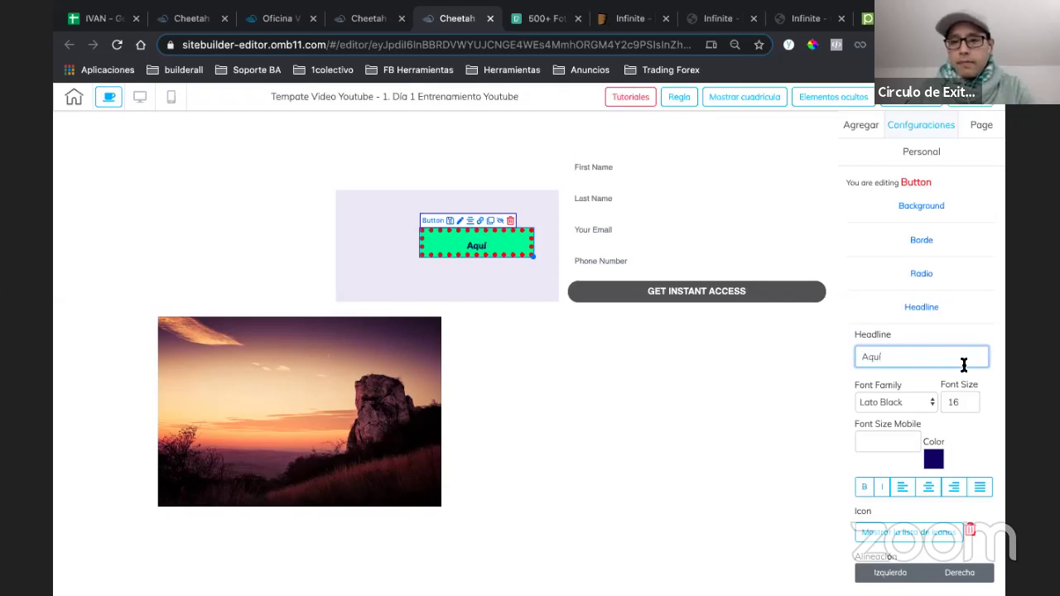
left_click(929, 461)
left_click_drag(884, 512, 856, 490)
left_click(862, 388)
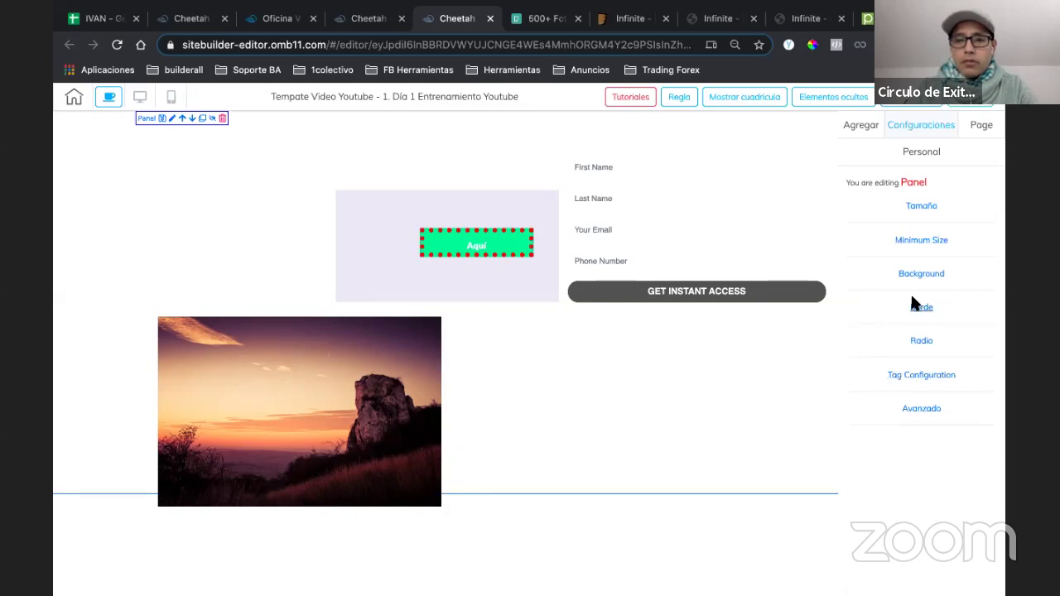
- Move the contact form down so its first field is level with the green button
left_click(655, 168)
left_click_drag(652, 169, 650, 241)
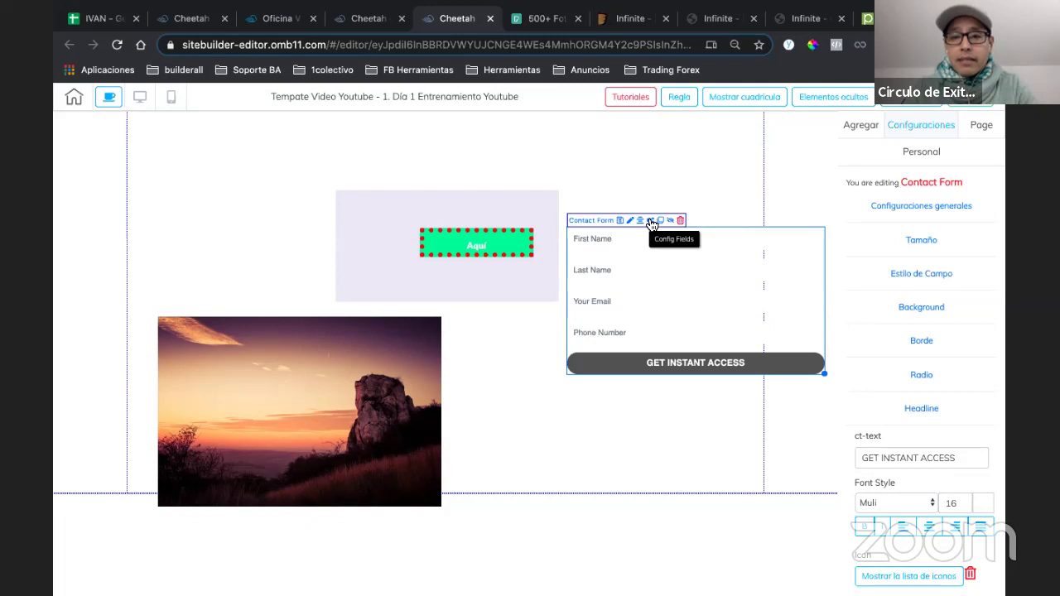
- Compare the element options of the button, image and contact form, and examine the form's email and field configuration
left_click(495, 232)
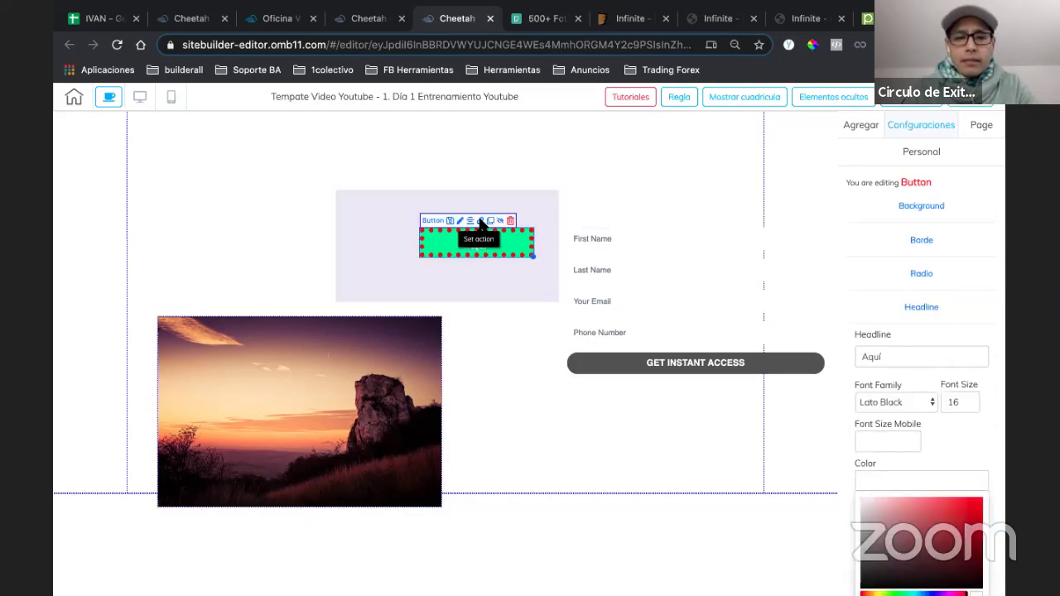
left_click(289, 327)
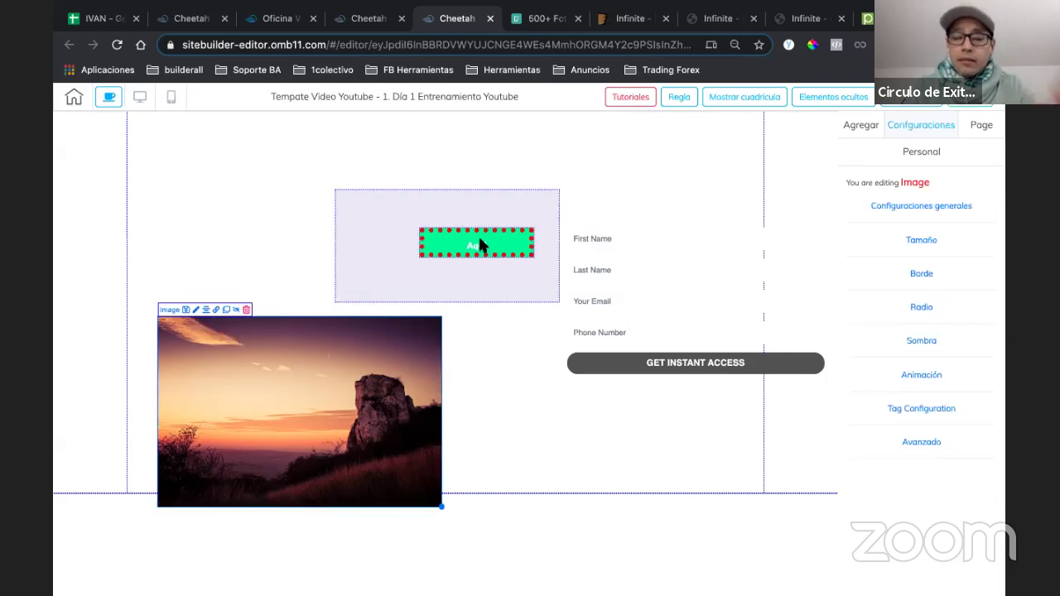
left_click(610, 238)
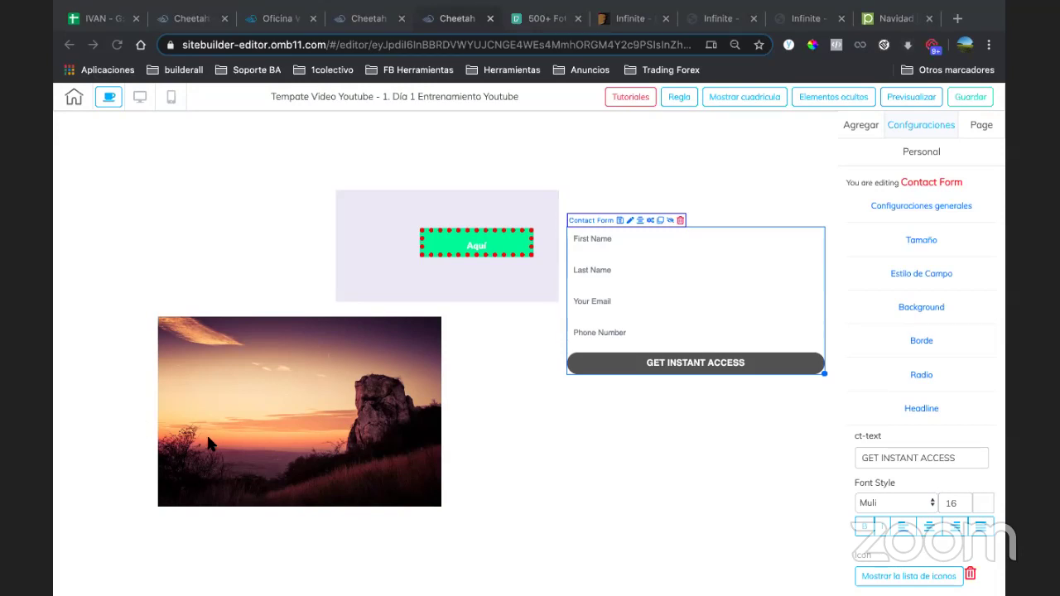
left_click(650, 221)
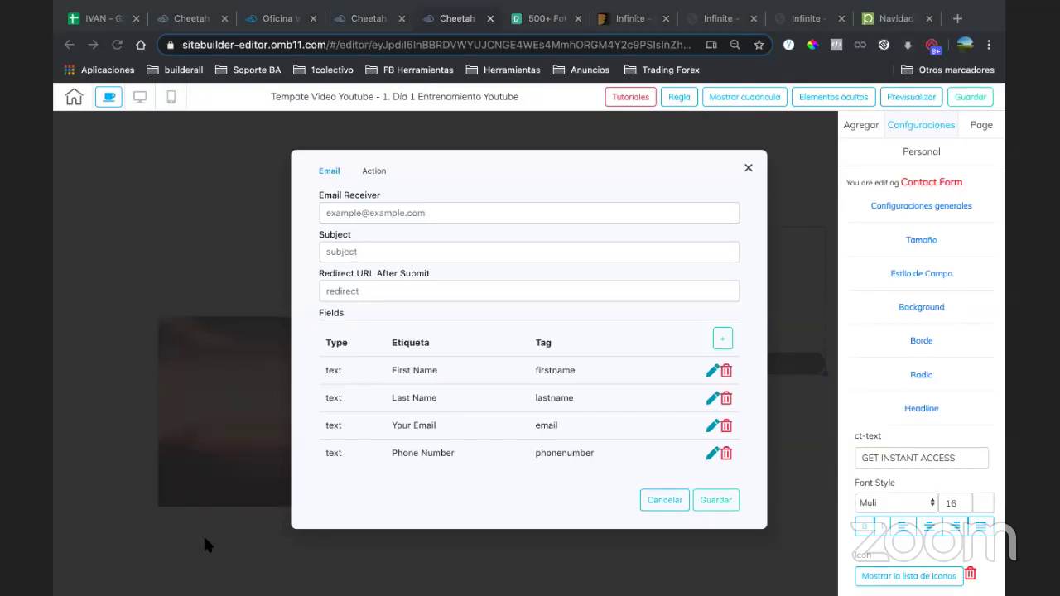
left_click(748, 167)
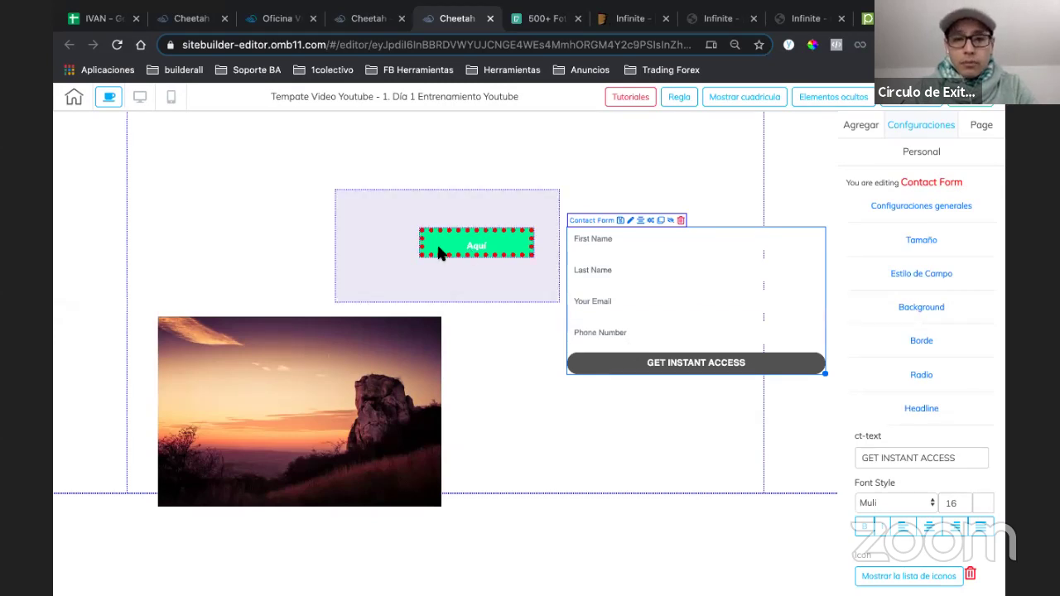
- Move the "Aquí" button left within the lavender box and reselect the contact form
left_click_drag(440, 251, 394, 251)
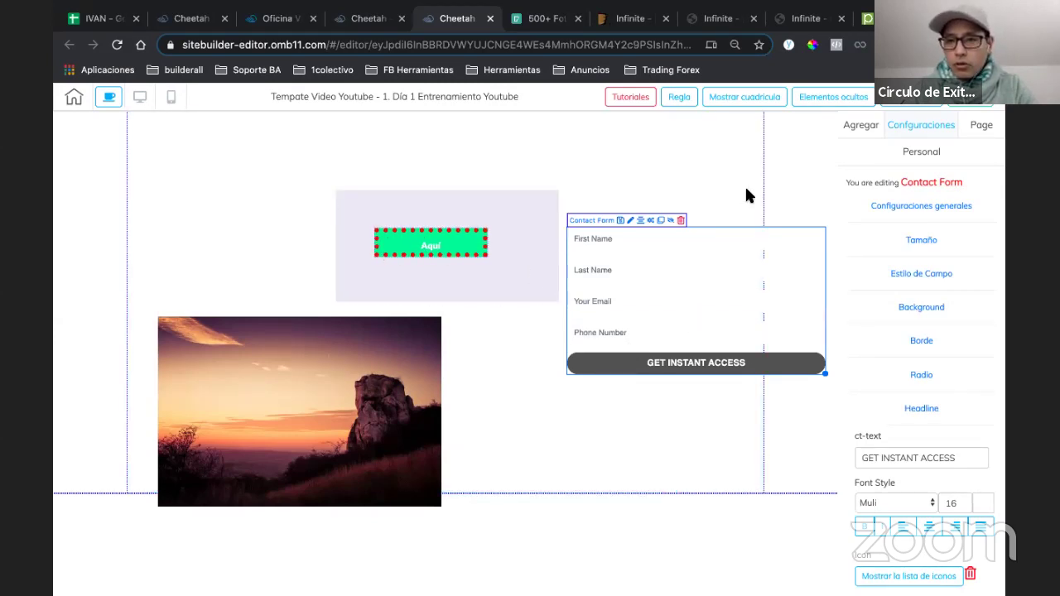
left_click(745, 195)
left_click(671, 229)
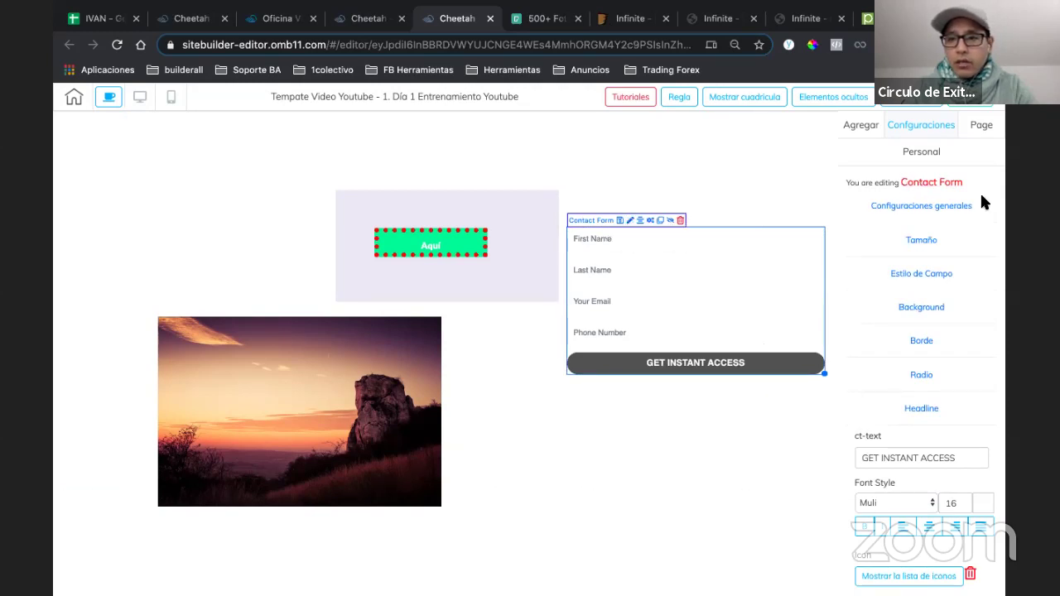
- Collapse the contact form's headline settings and look over its full list of setting categories
left_click(926, 410)
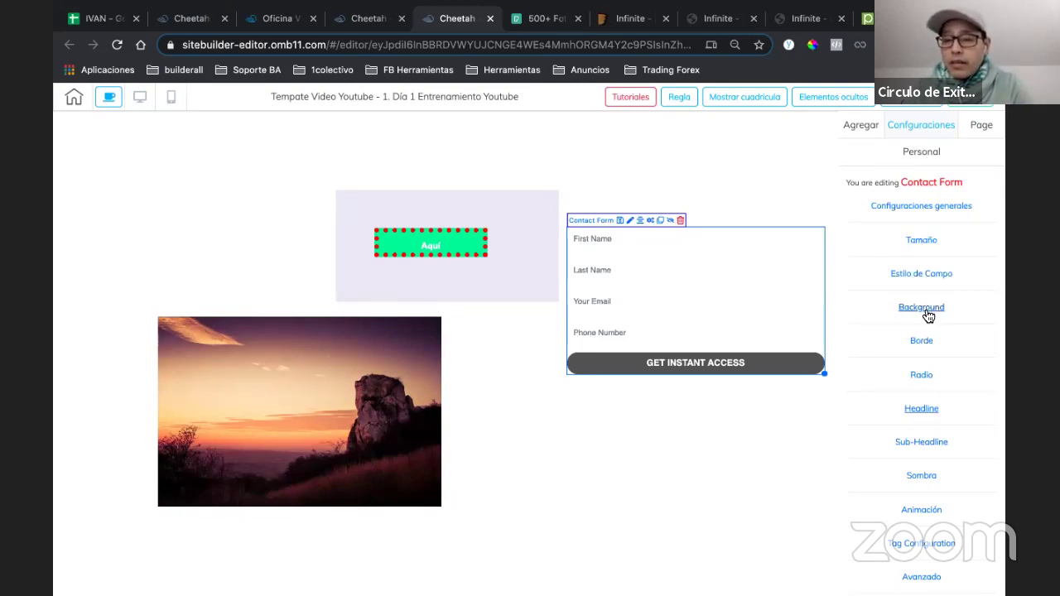
scroll(923, 473, "down", 1)
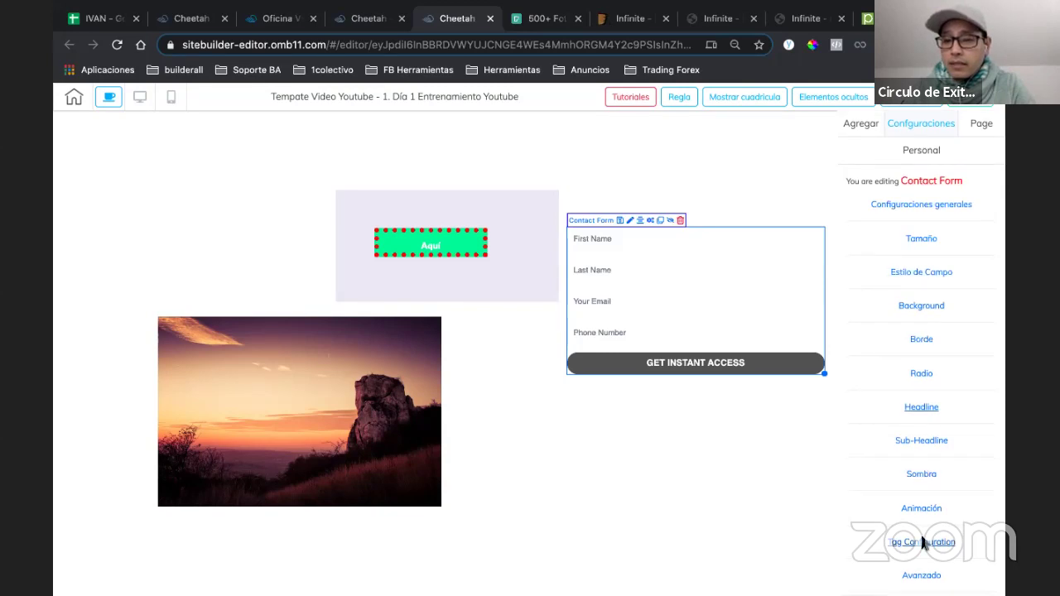
scroll(923, 497, "up", 1)
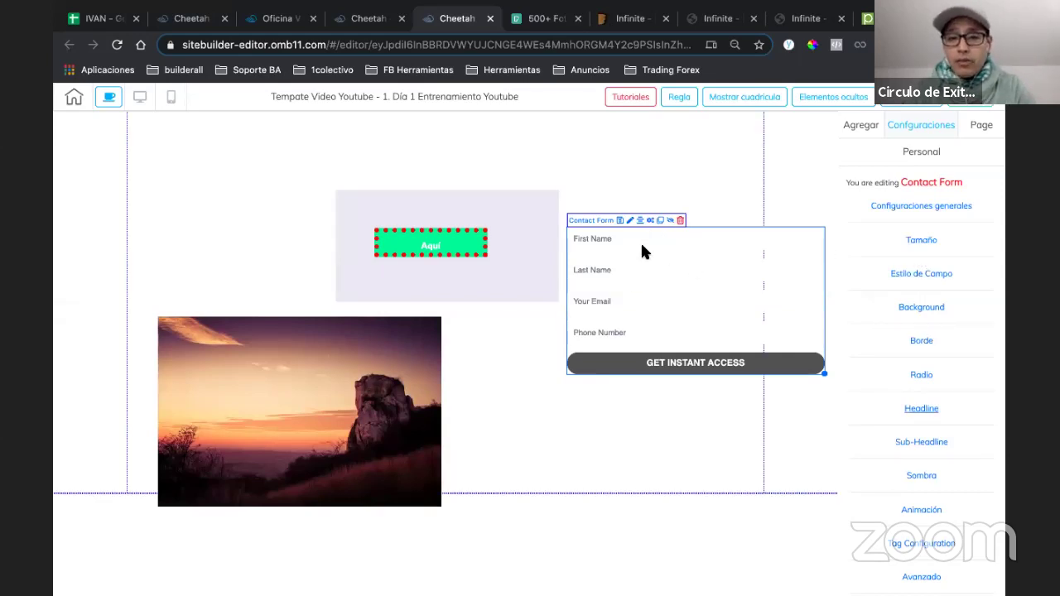
- Delete the contact form and the lavender box containing the green "Aquí" button from the page
left_click(681, 222)
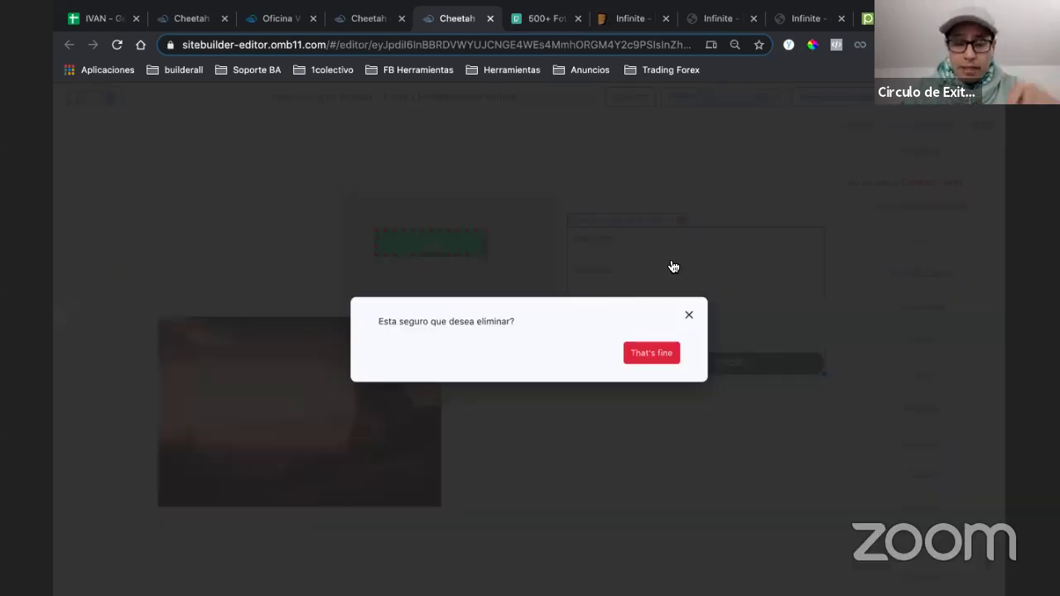
left_click(650, 357)
left_click_drag(476, 247, 652, 214)
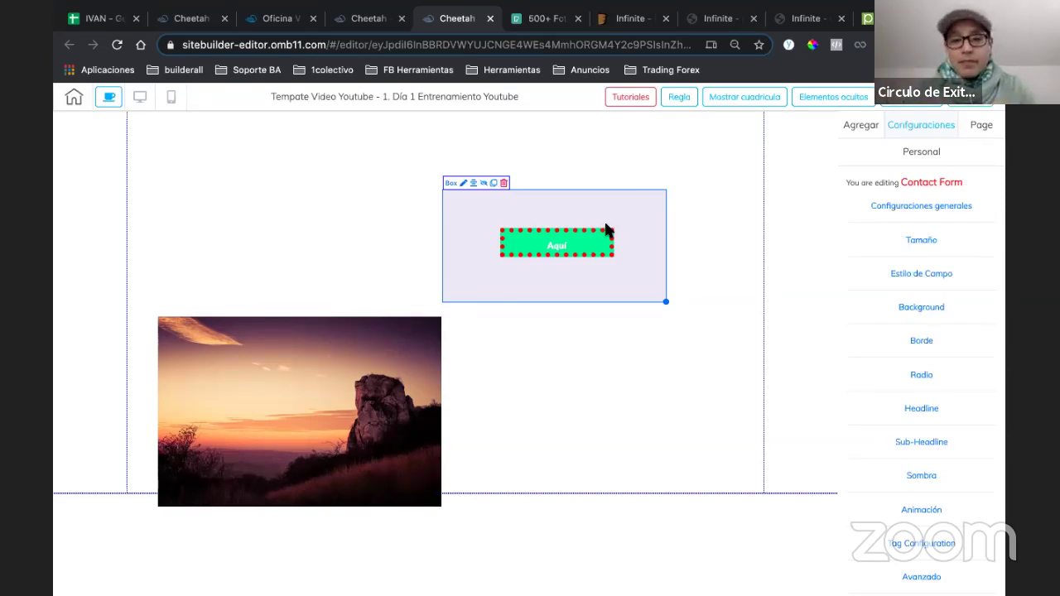
left_click(505, 184)
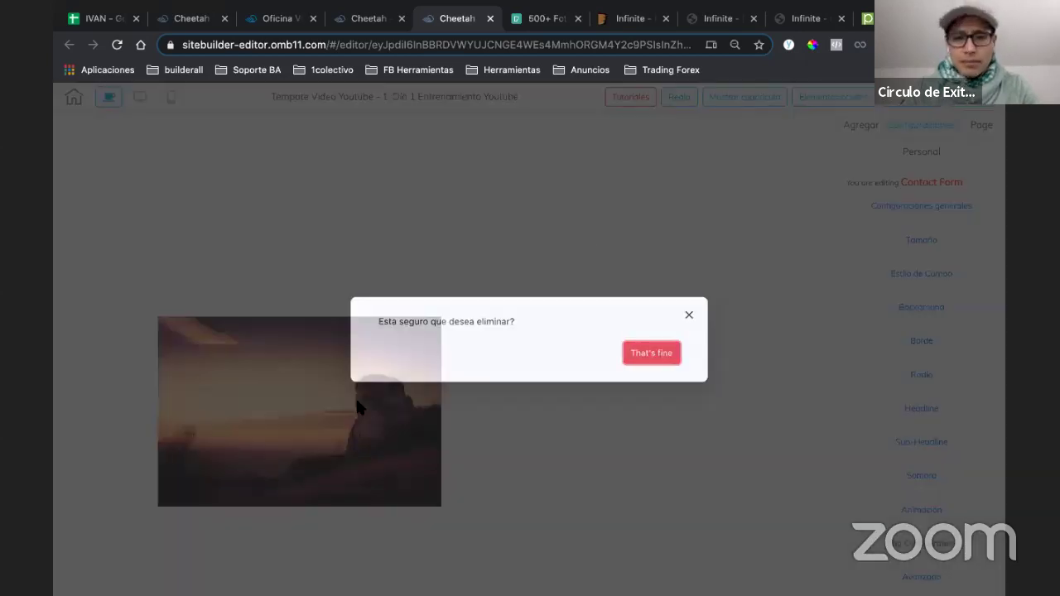
left_click(651, 352)
- Delete the sunset image from the page
left_click(469, 164)
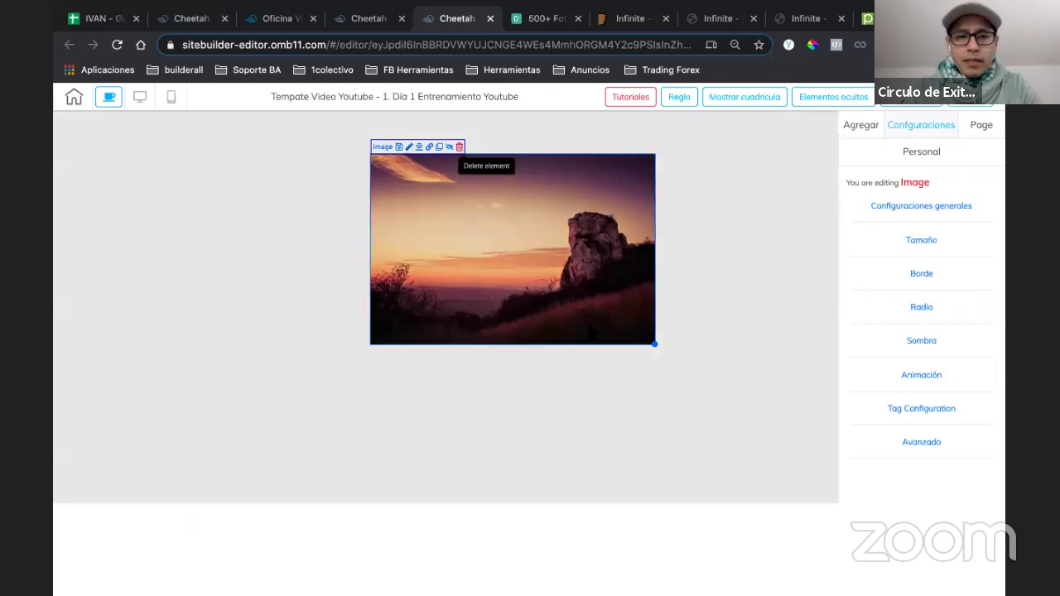
left_click(461, 148)
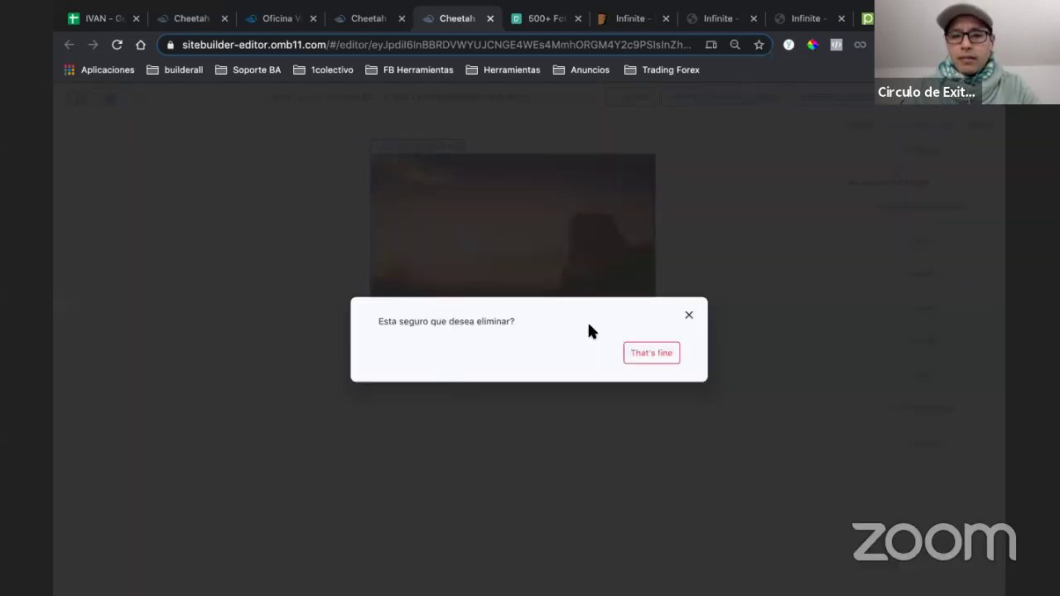
key("Return")
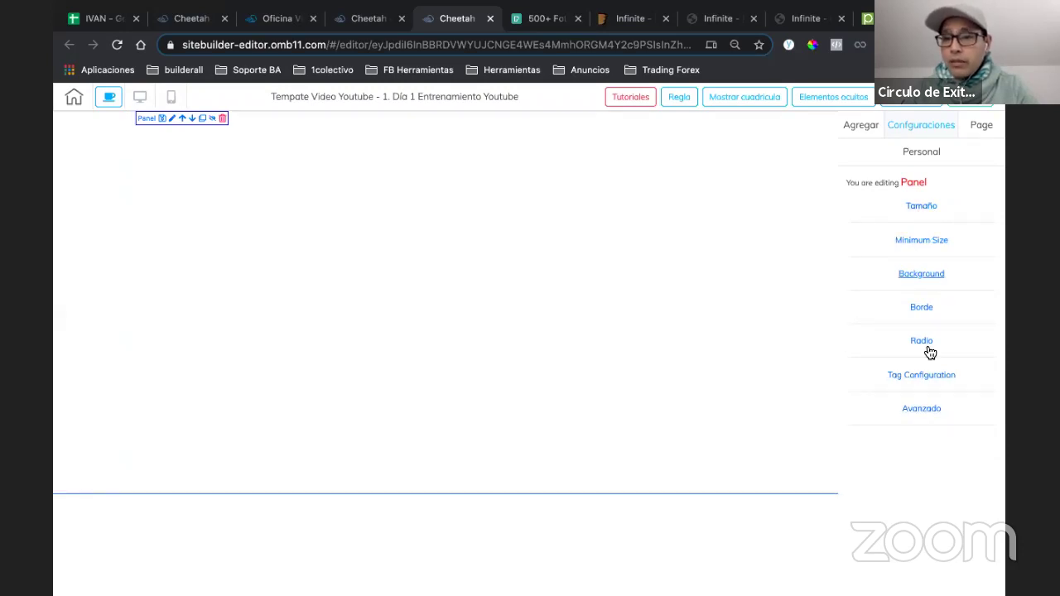
- Open the list of elements to add and examine the header, hero section and quote form of the Infinite reference template
left_click(866, 131)
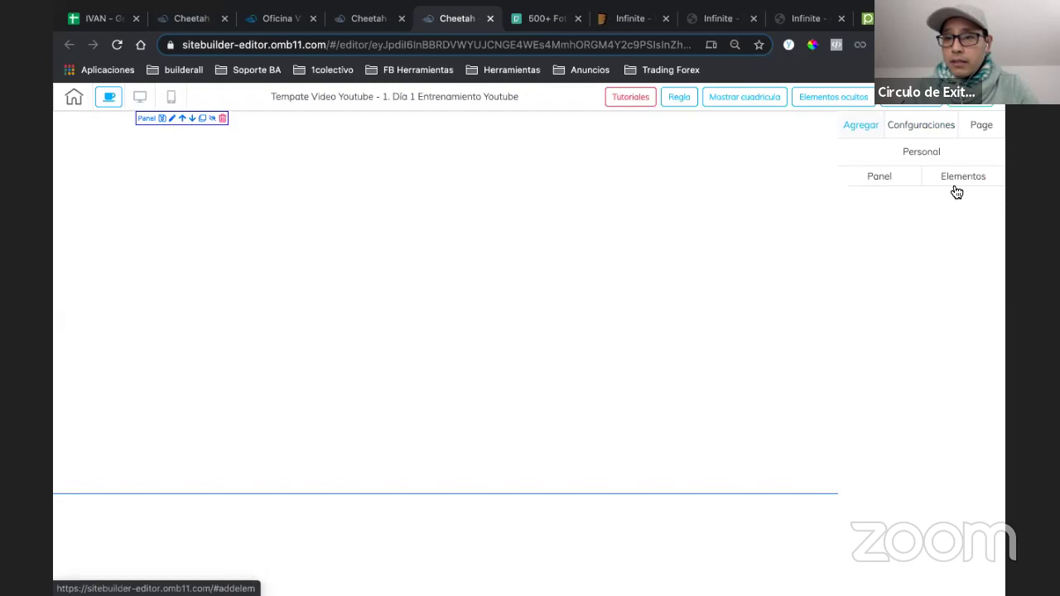
left_click(955, 189)
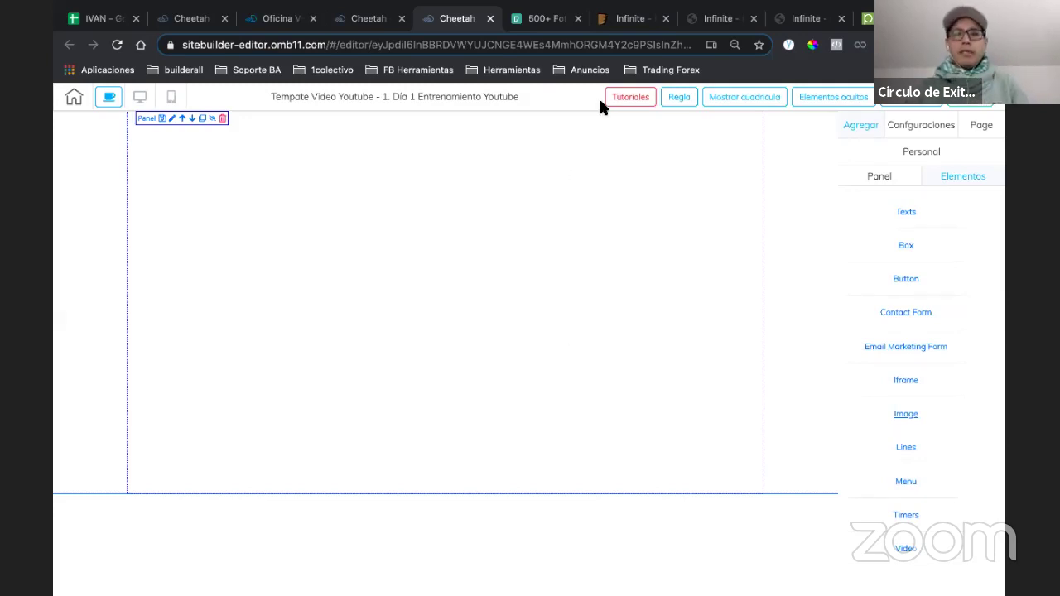
left_click(776, 20)
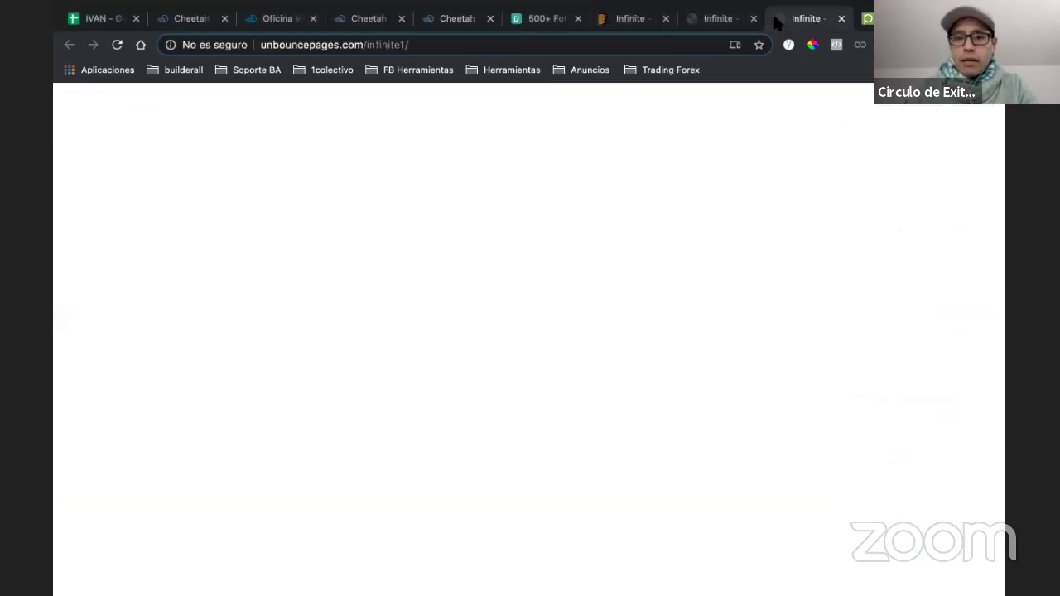
scroll(740, 323, "down", 1)
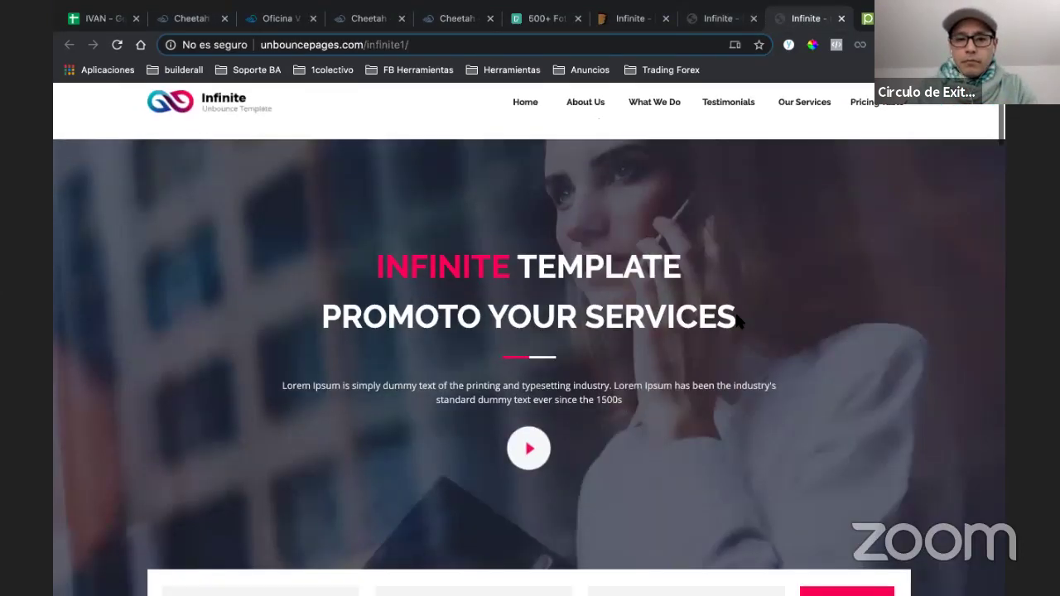
scroll(738, 322, "up", 1)
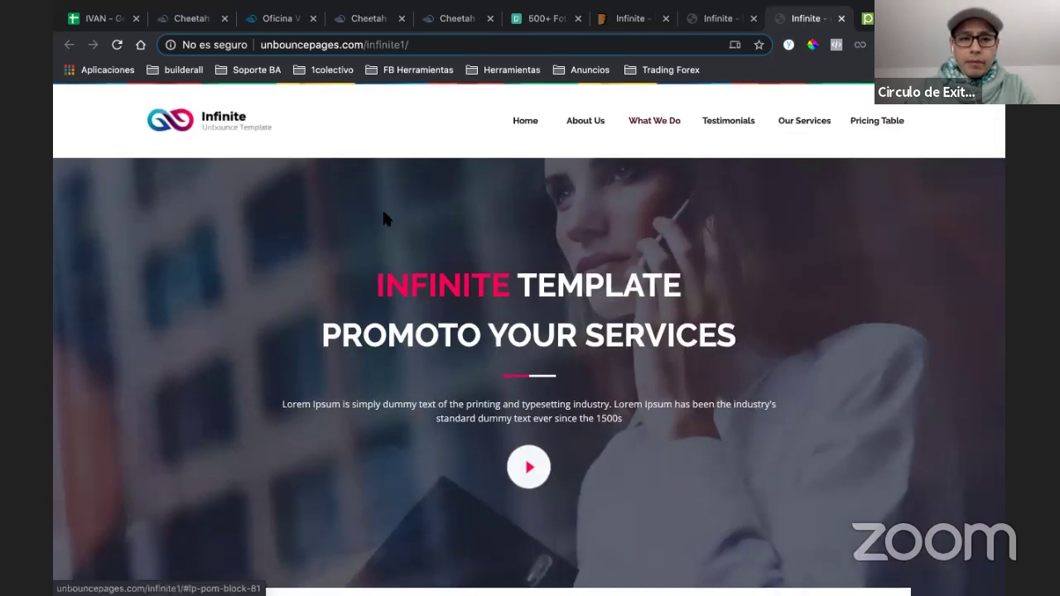
scroll(440, 374, "down", 2)
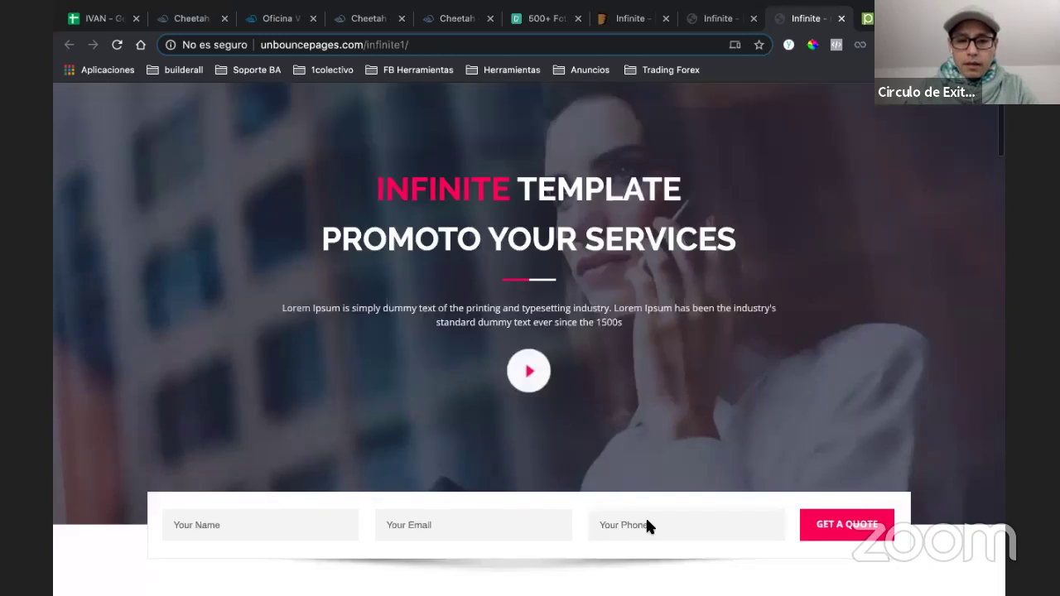
scroll(647, 525, "down", 1)
scroll(647, 527, "up", 2)
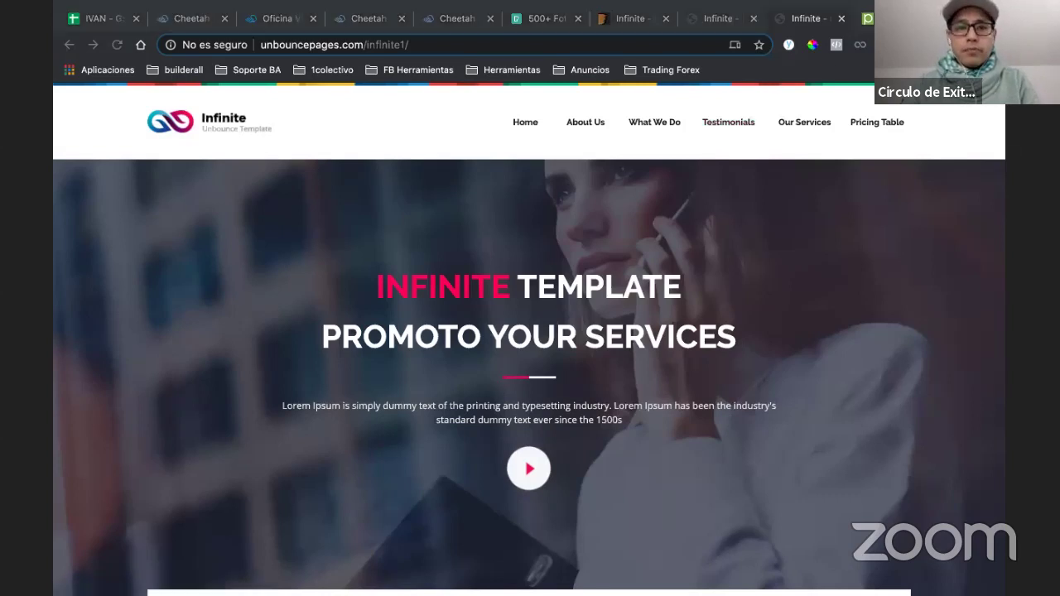
- Return to the site editor and look through the full list of ready-made panel categories, down to Testimonials
left_click(466, 24)
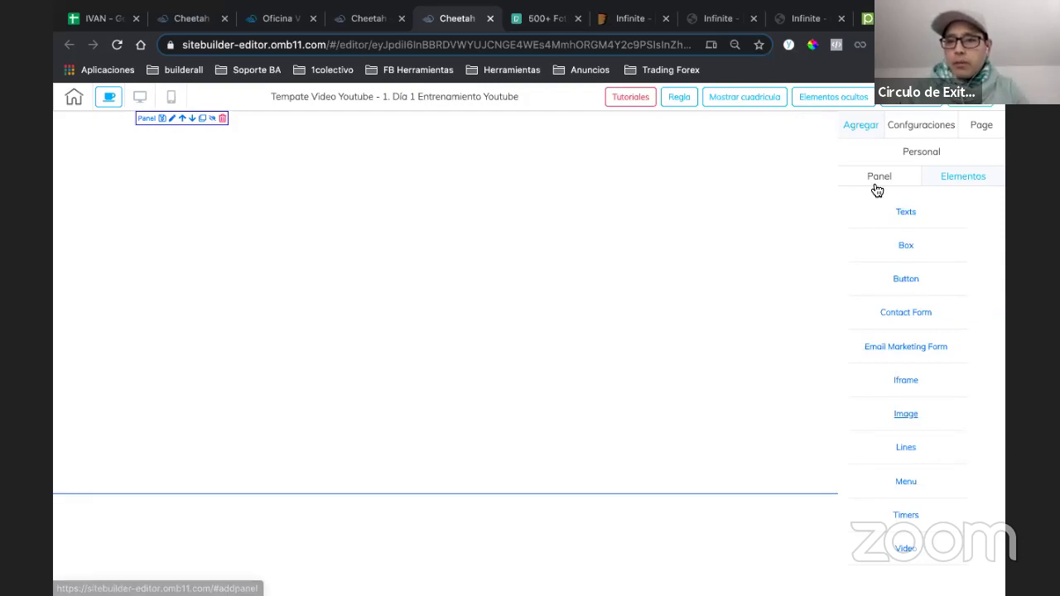
left_click(537, 267)
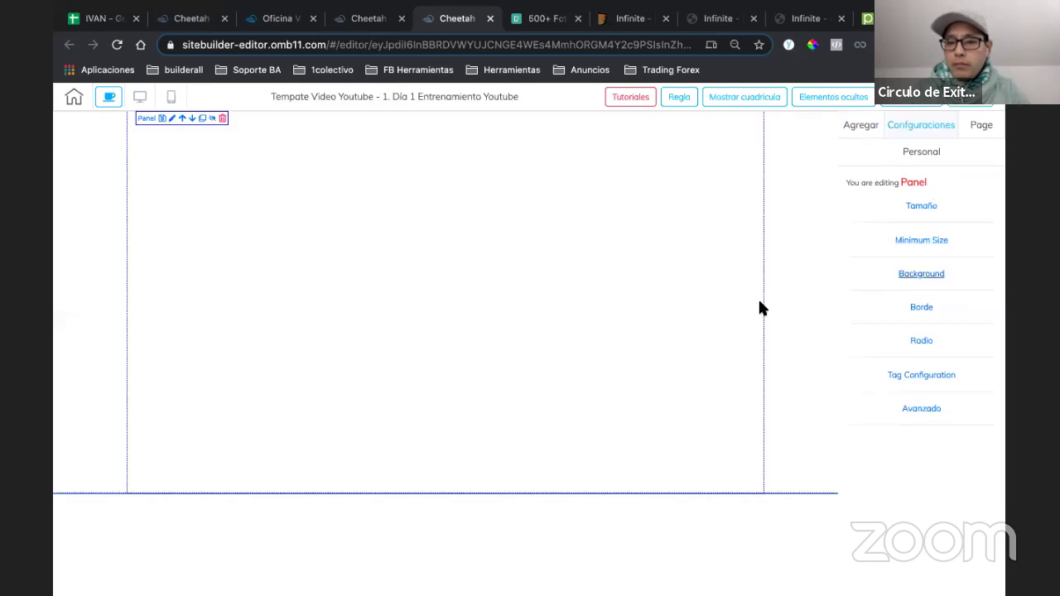
left_click(861, 125)
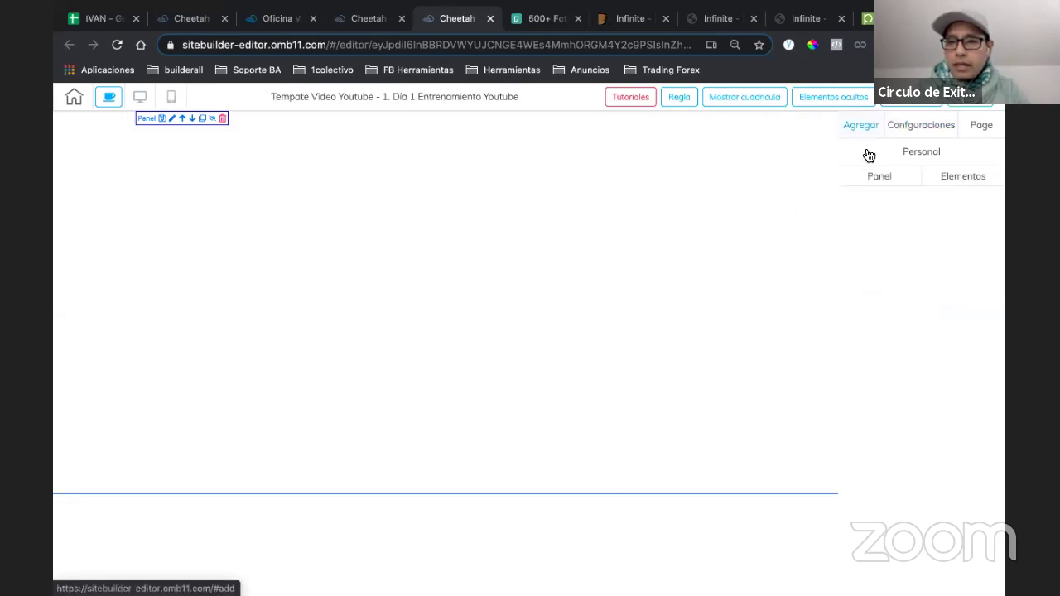
left_click(877, 182)
scroll(900, 372, "down", 1)
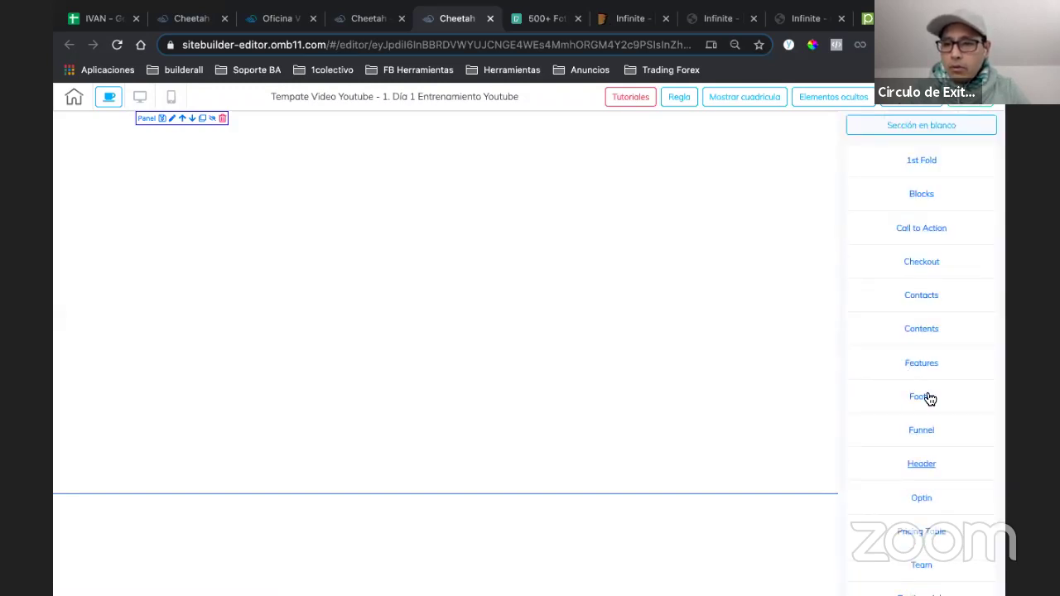
scroll(928, 399, "down", 1)
scroll(925, 464, "up", 1)
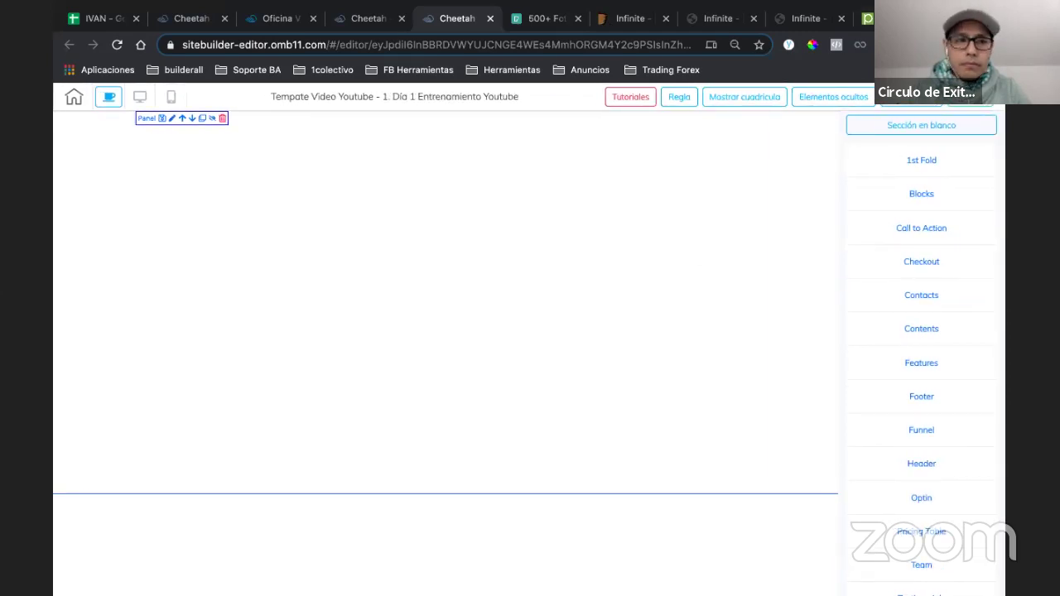
mouse_move(97, 24)
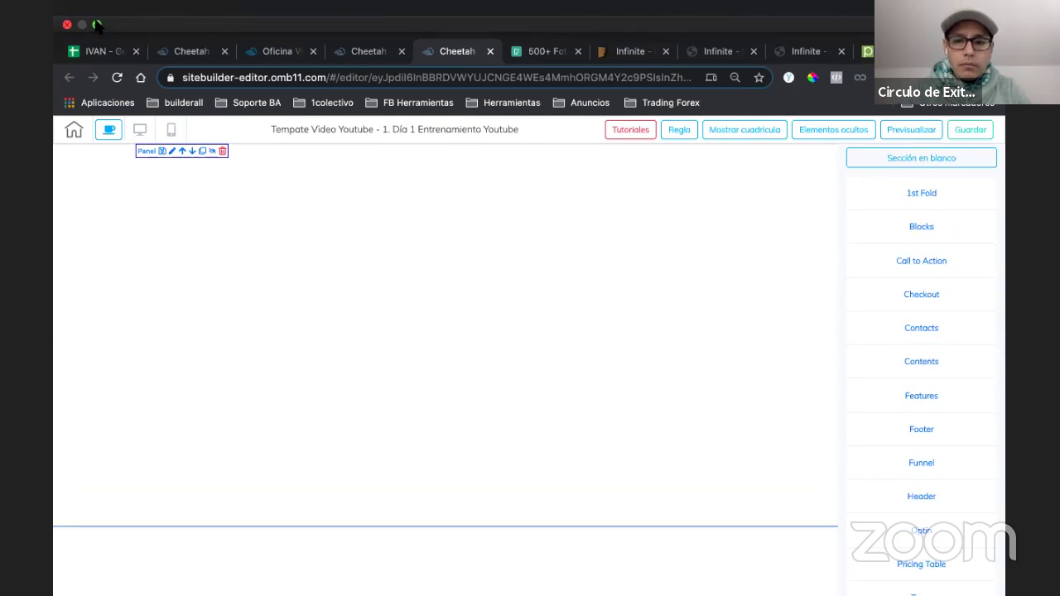
left_click(97, 25)
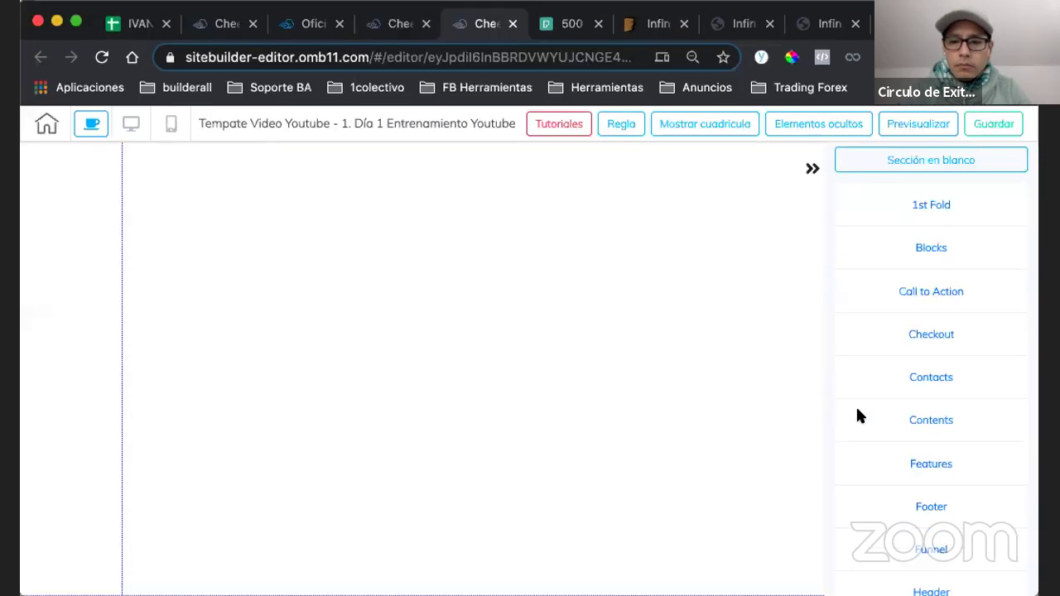
scroll(859, 418, "down", 3)
scroll(902, 423, "down", 2)
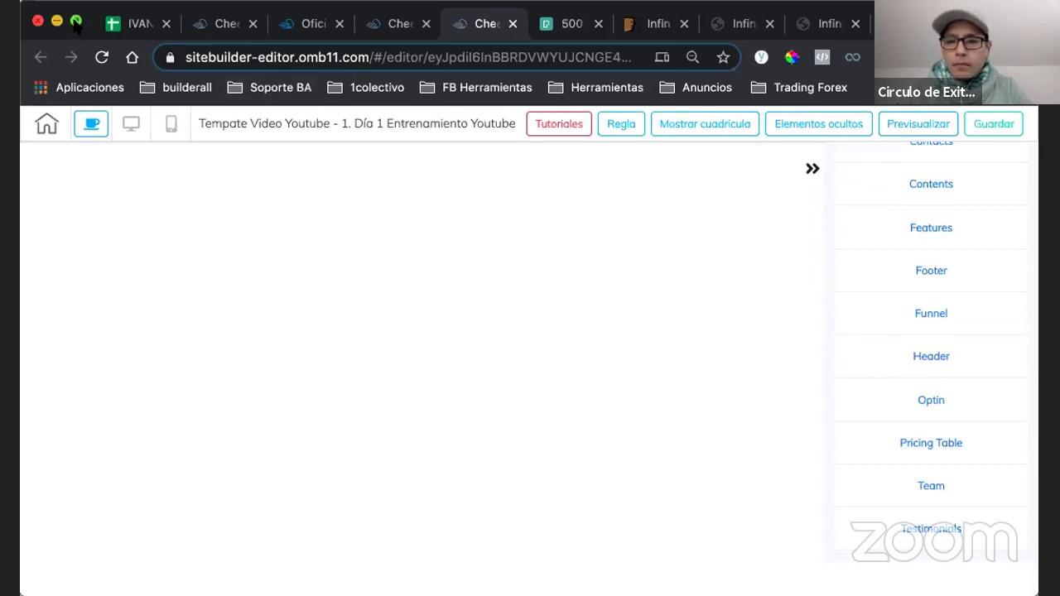
left_click(75, 22)
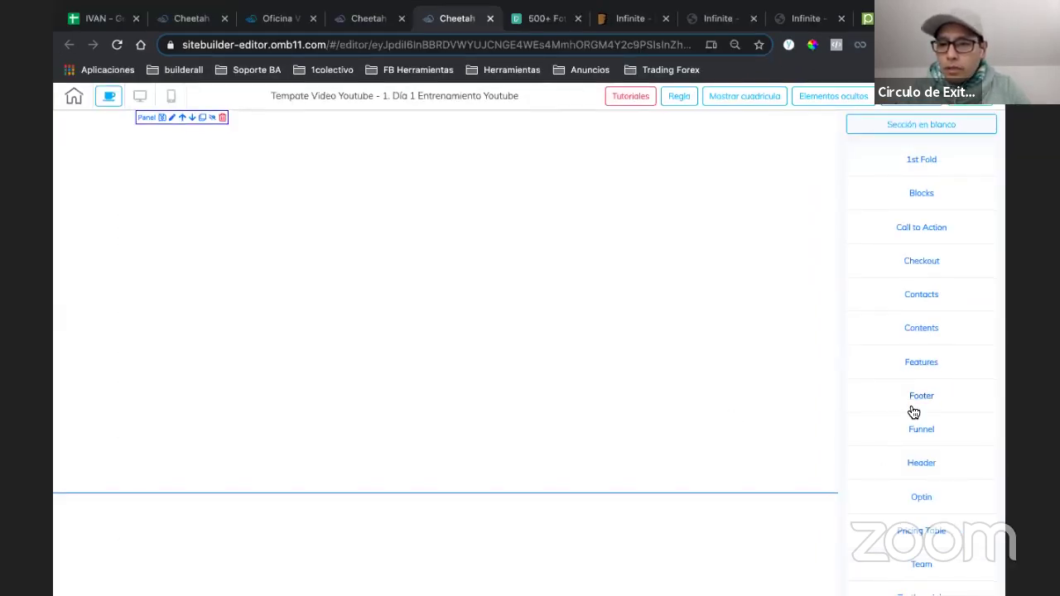
- Add the Header - 01 panel to the page and move it above the blank panel
left_click(861, 461)
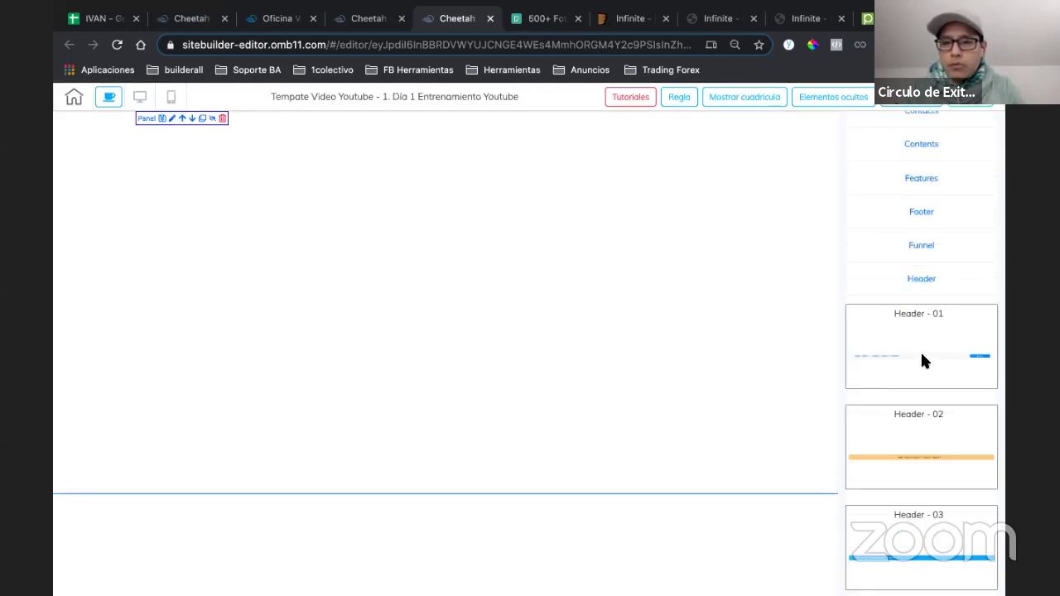
left_click(925, 360)
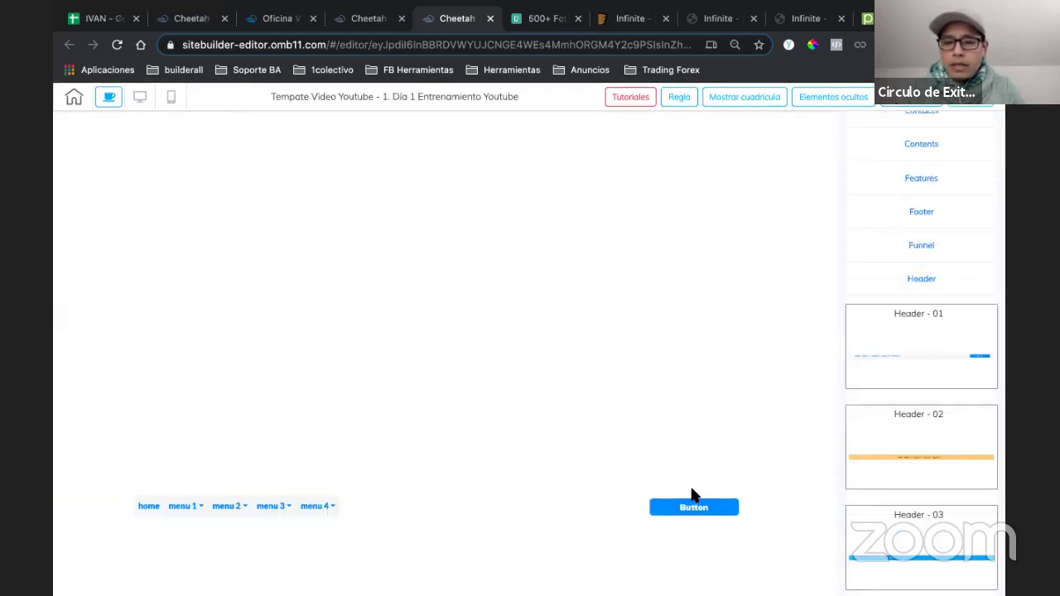
left_click(187, 504)
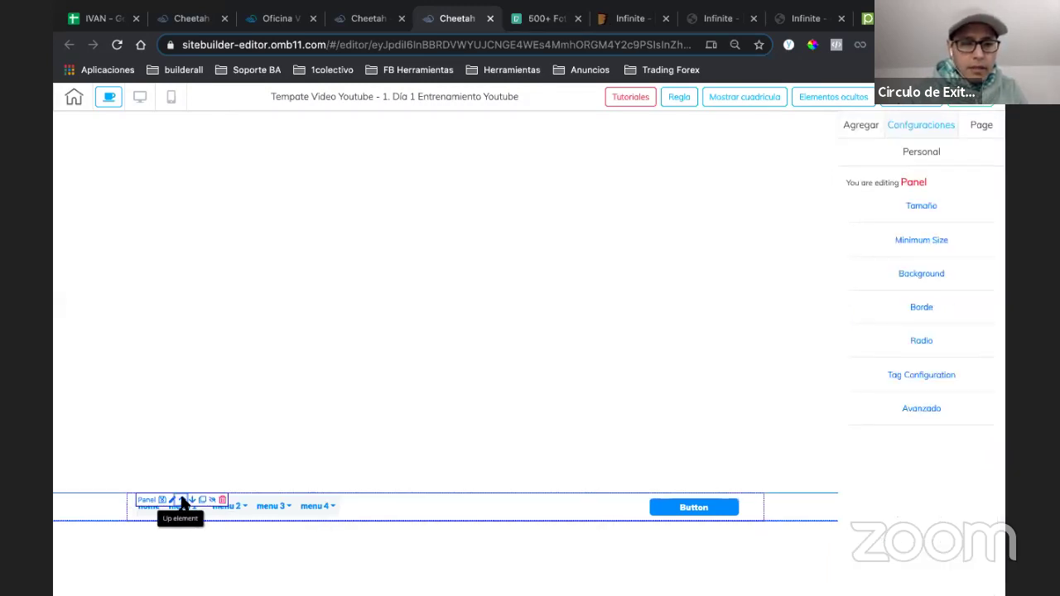
left_click(183, 501)
- Compare the new header with the Infinite template's navigation bar and delete the header's blue button
left_click(703, 125)
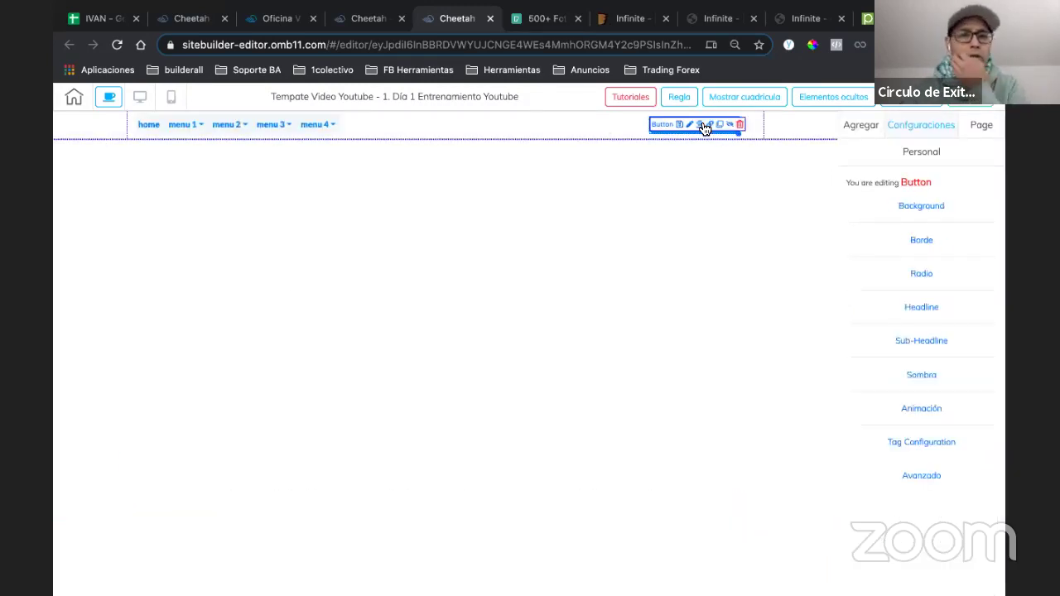
left_click(709, 23)
left_click(787, 21)
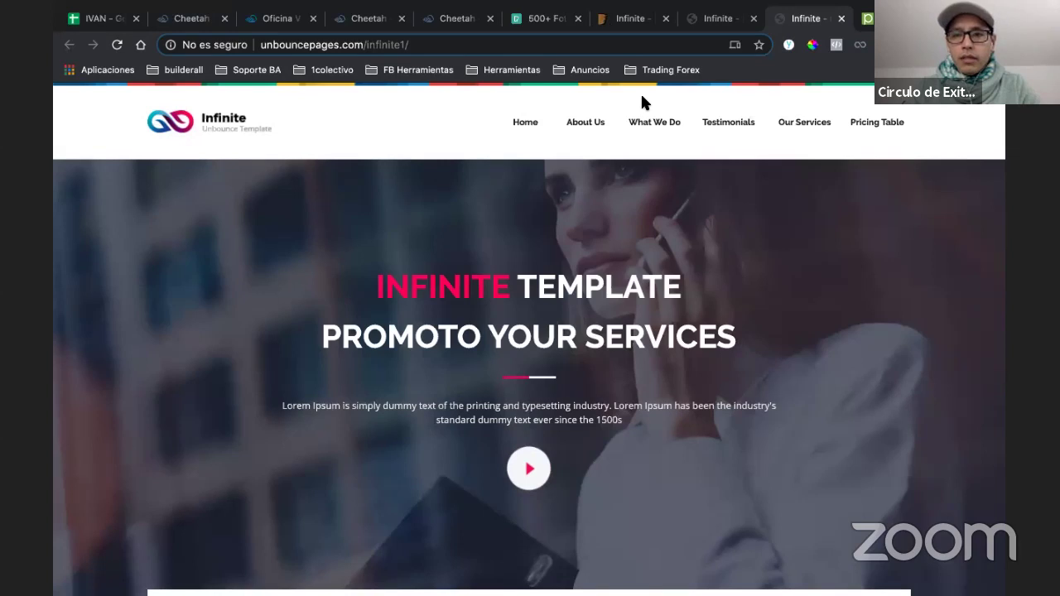
left_click(453, 18)
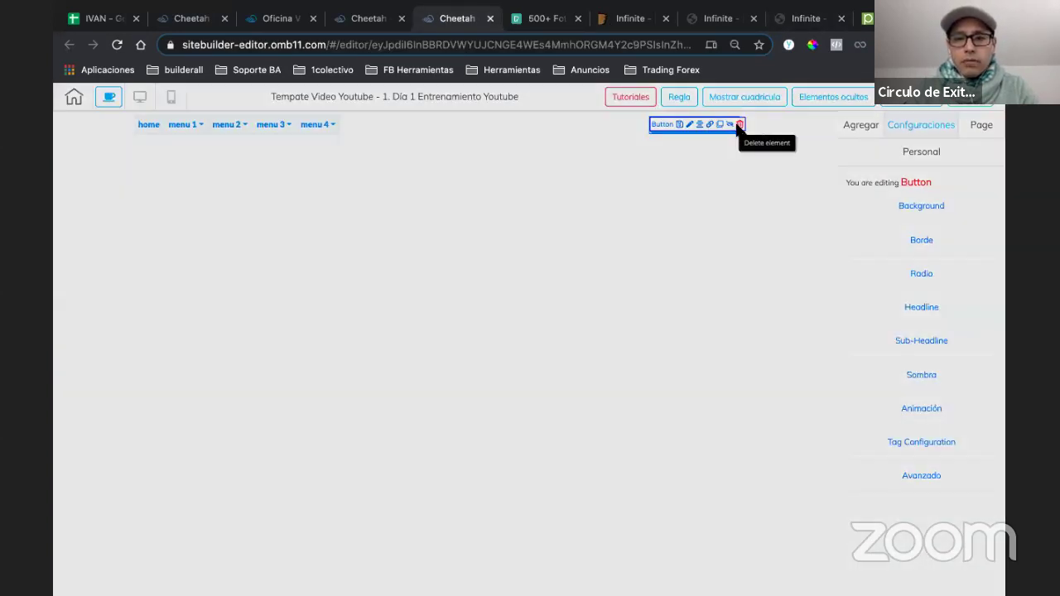
left_click(740, 125)
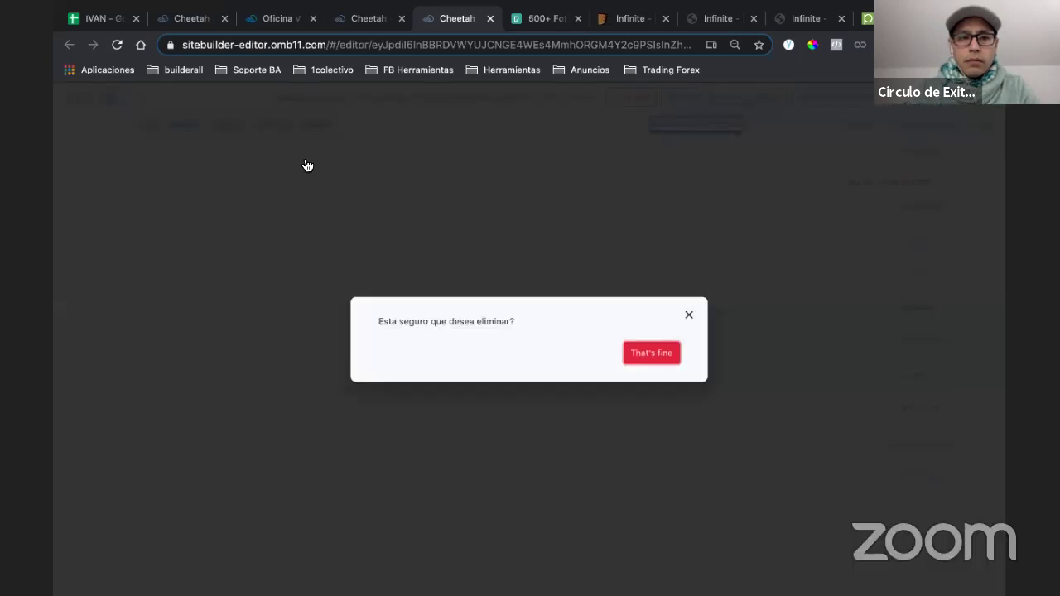
key("Return")
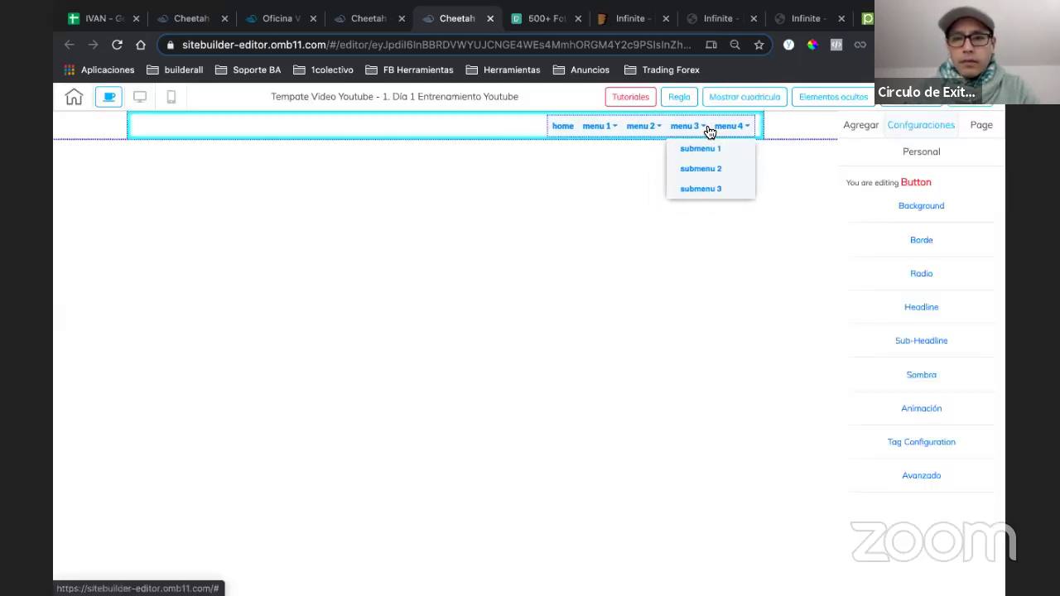
- Place the menu at the right end of the header and set its menu item font color to black
left_click(710, 132)
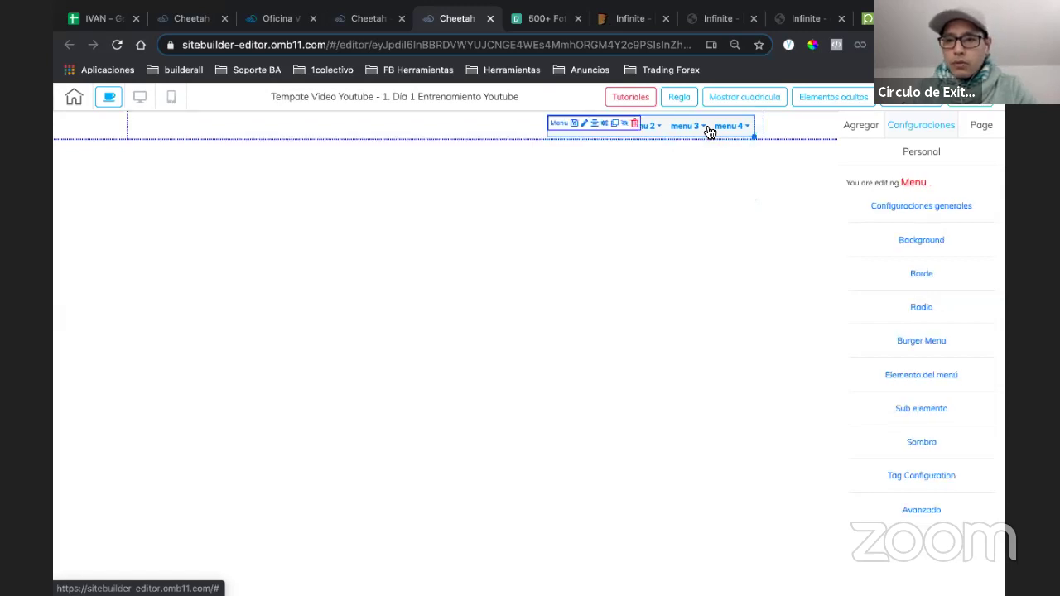
left_click(921, 241)
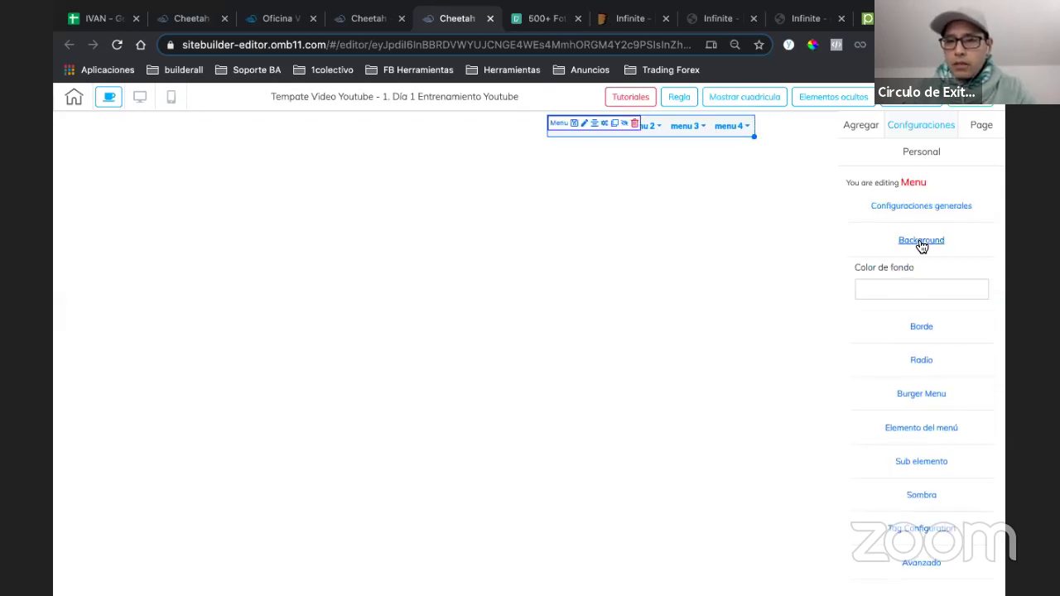
left_click(916, 239)
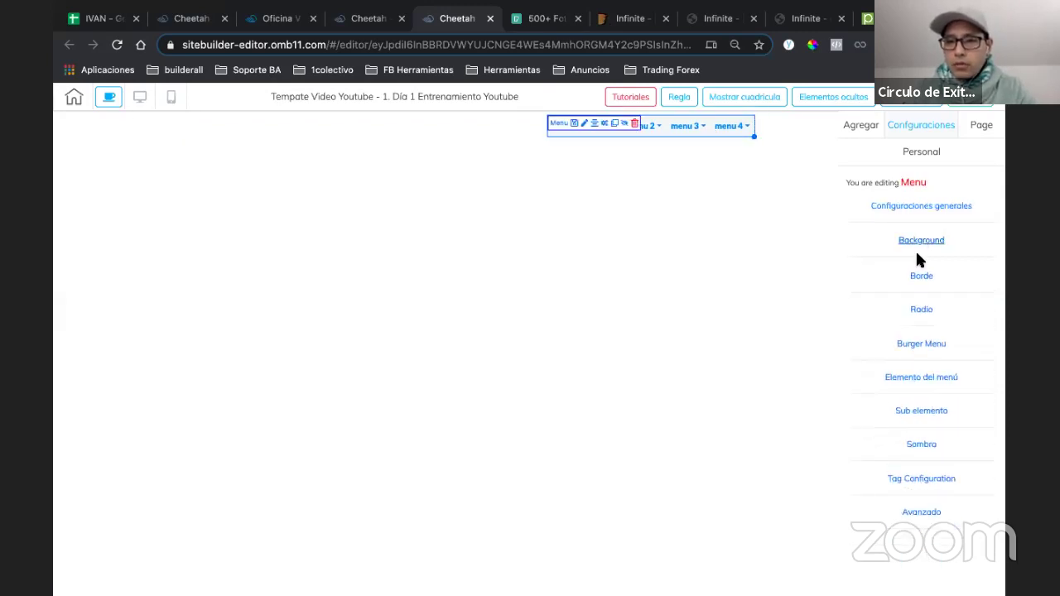
left_click(914, 376)
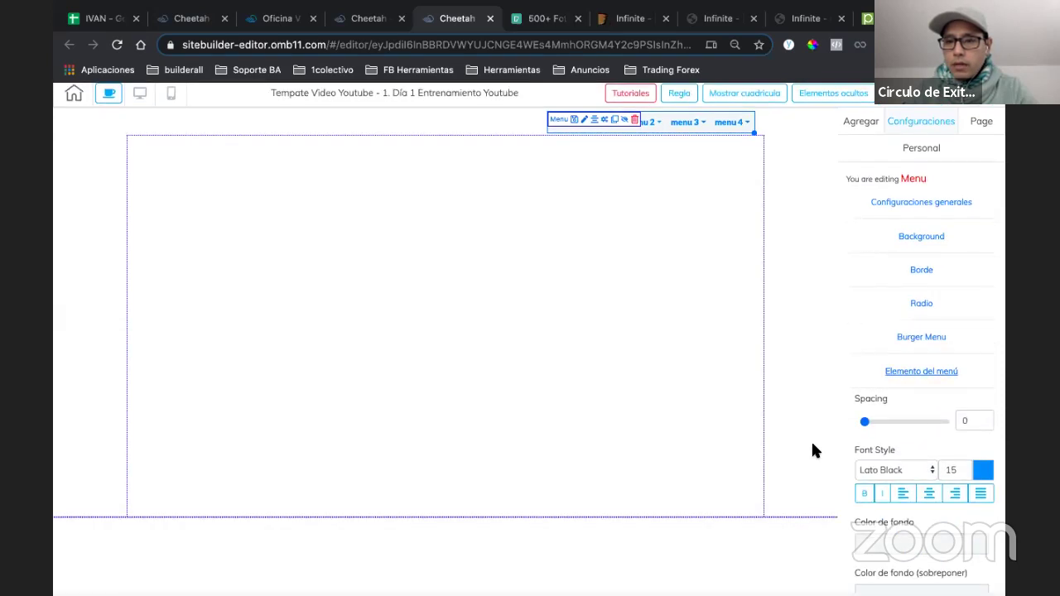
left_click(983, 468)
left_click(869, 572)
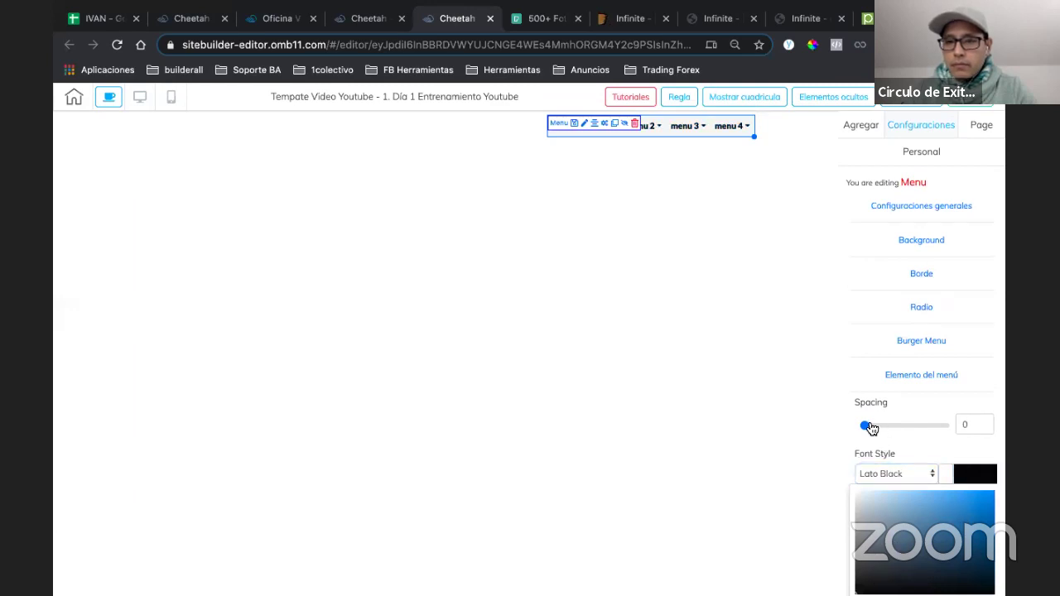
- Set the spacing between the header menu's items to 26
left_click_drag(872, 427, 886, 426)
left_click(829, 417)
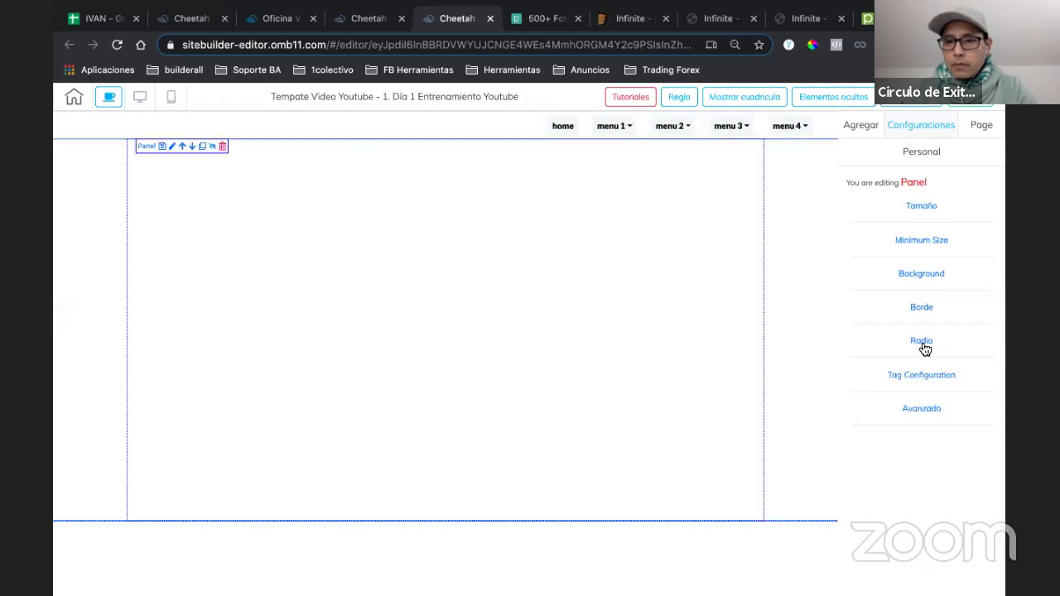
left_click(605, 129)
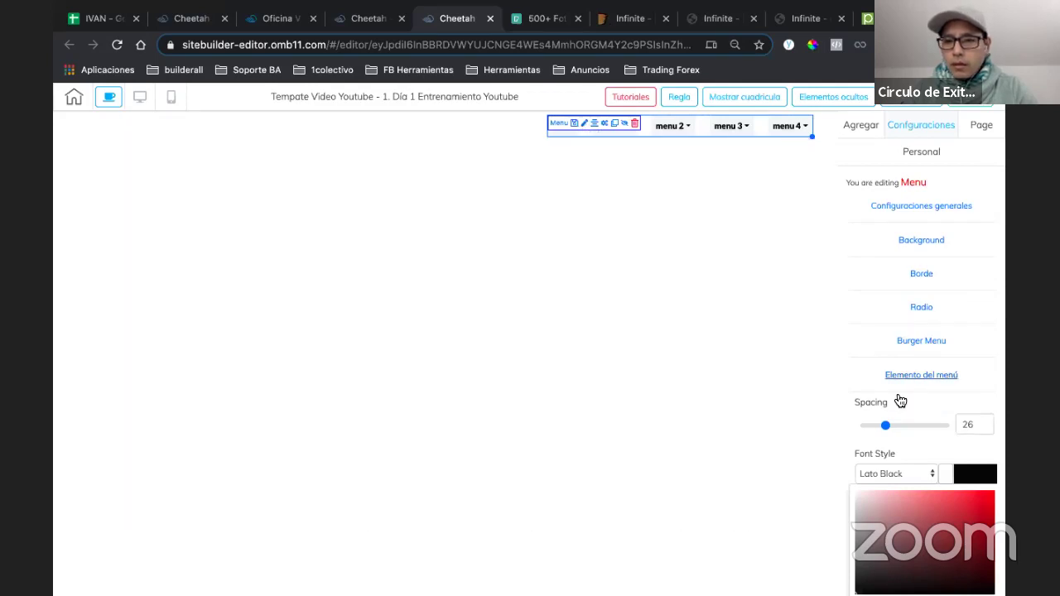
- Check the menu's background setting and make the menu items' normal background color fully transparent
left_click(927, 386)
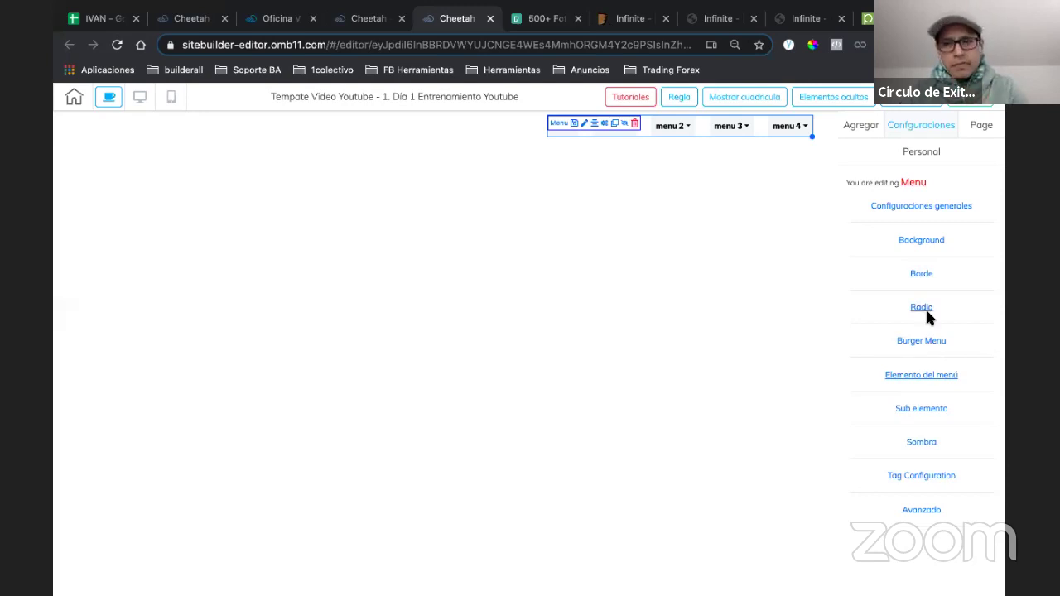
left_click(924, 243)
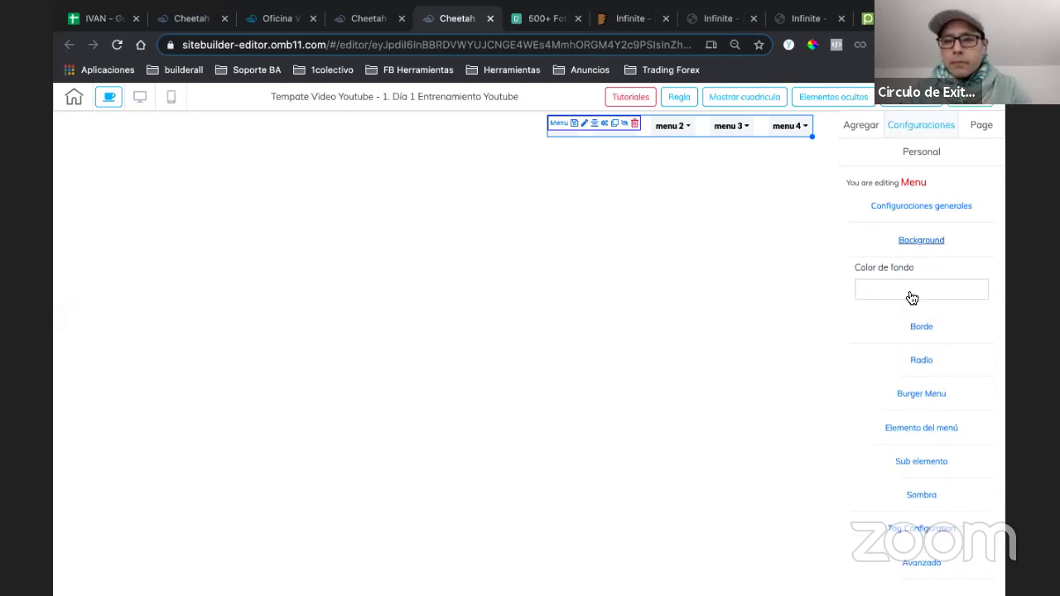
left_click(921, 242)
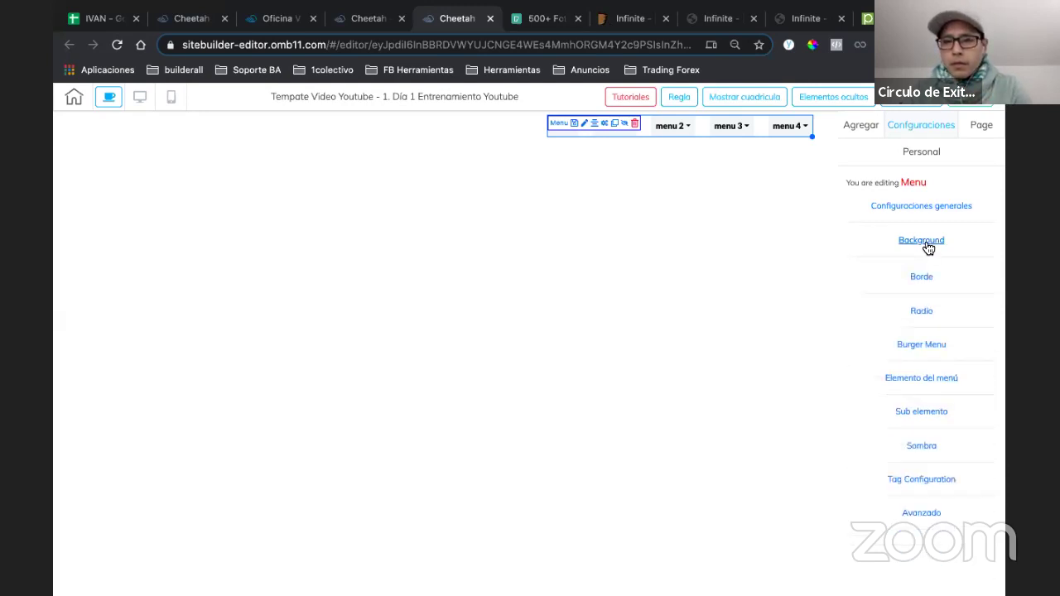
left_click(921, 373)
scroll(928, 423, "down", 1)
left_click(964, 405)
scroll(944, 439, "down", 2)
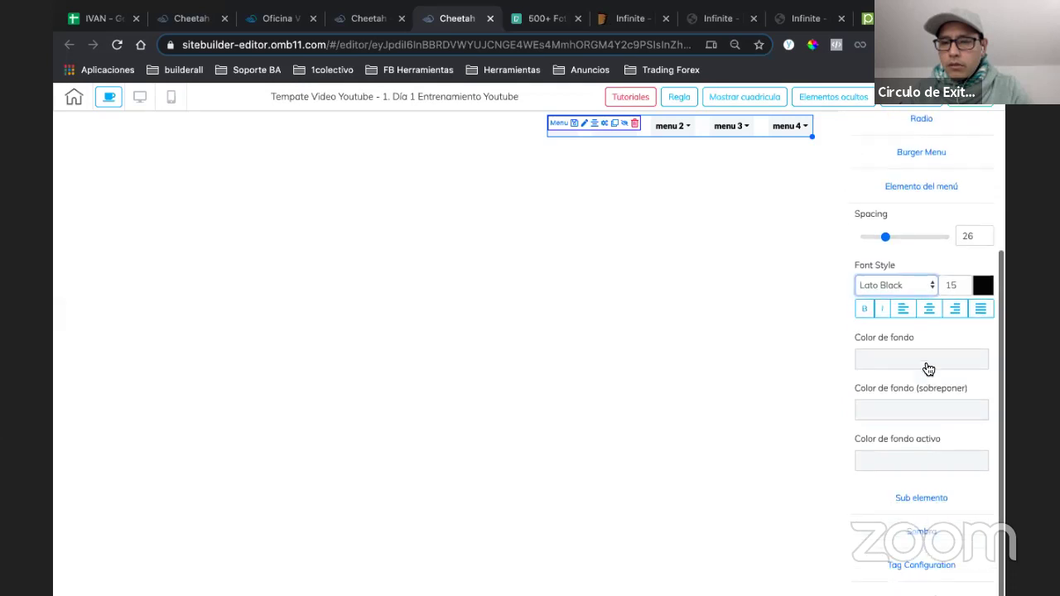
left_click(926, 364)
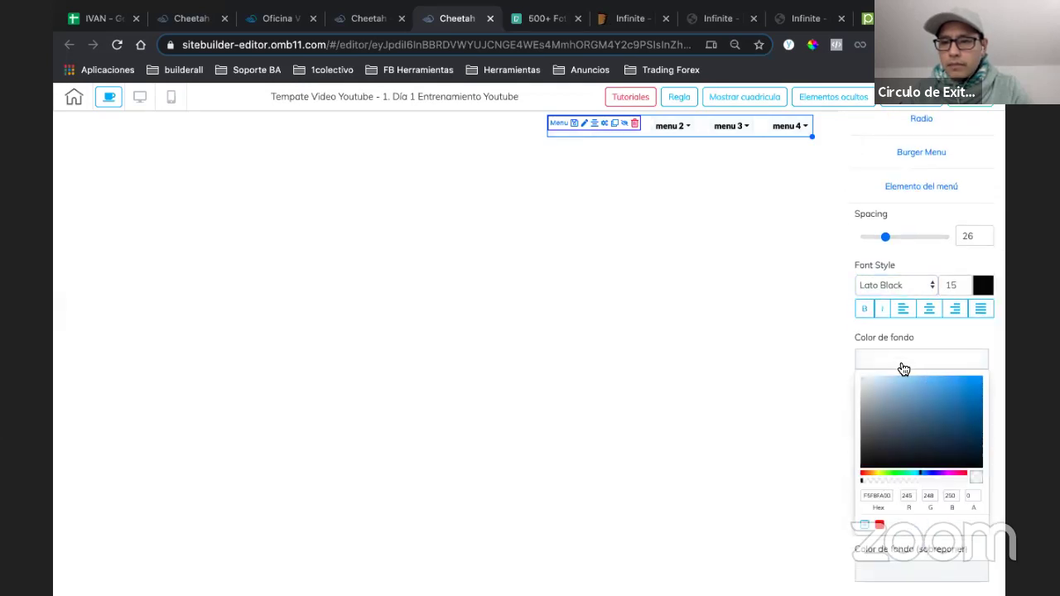
left_click(913, 357)
- Make the menu items' hover and active background colors fully transparent
left_click(902, 419)
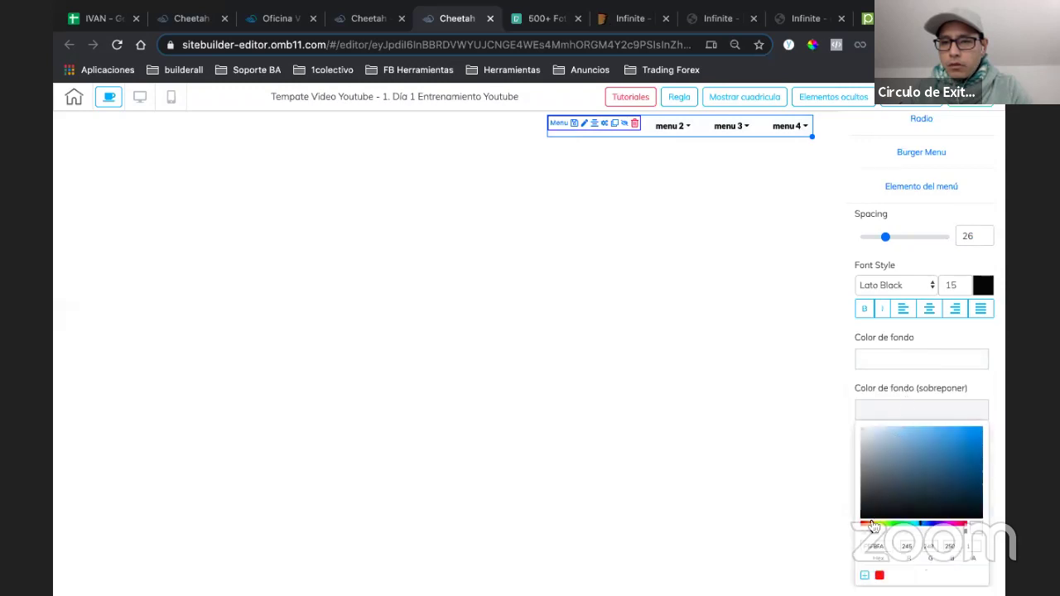
left_click(892, 410)
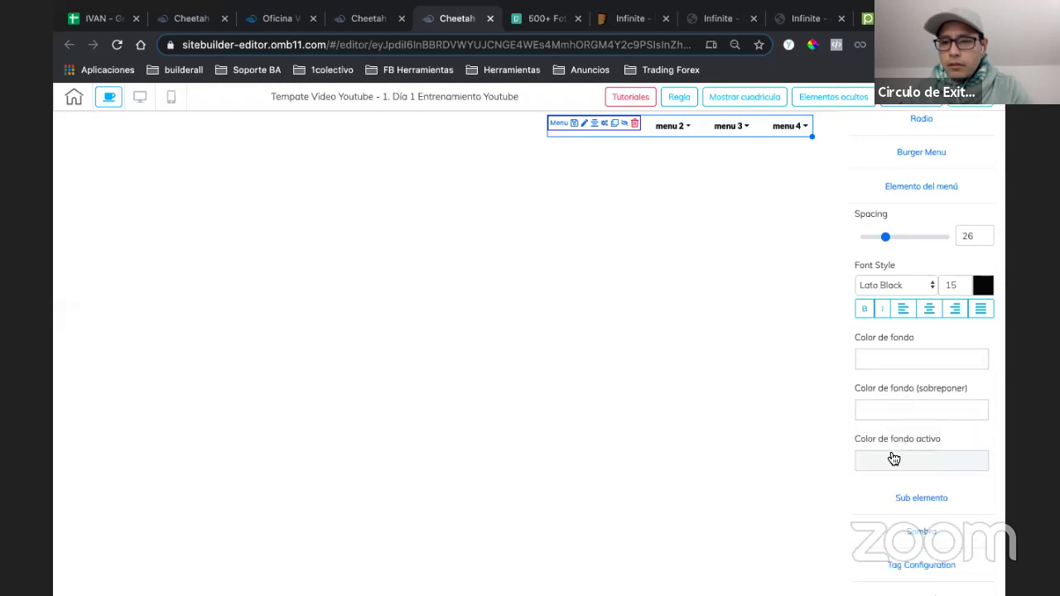
left_click(893, 461)
left_click_drag(878, 575, 845, 587)
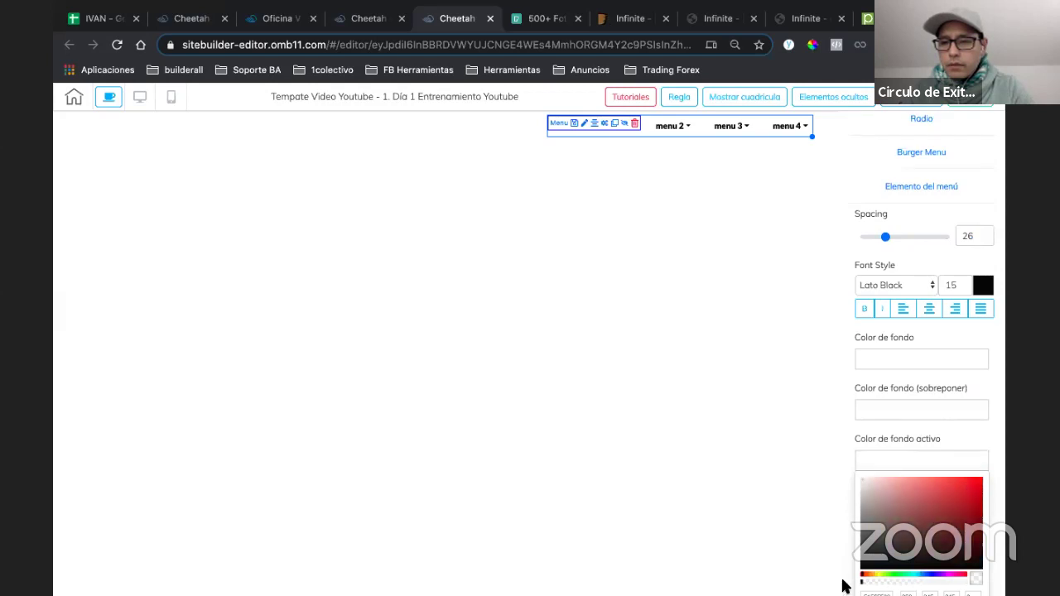
left_click(820, 274)
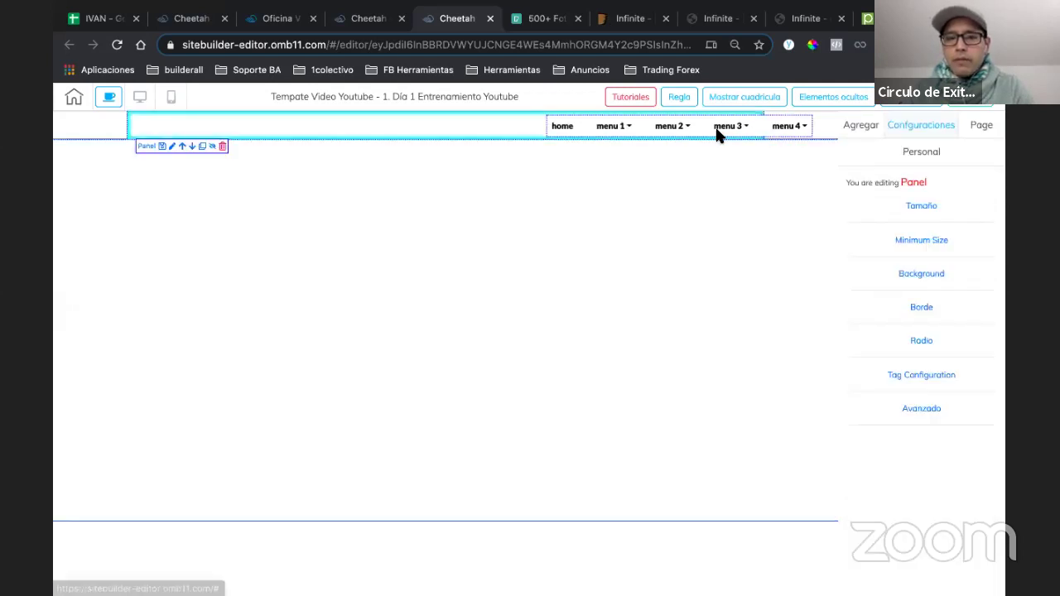
- Open the header menu's item list, check home for submenus, and delete submenu 1 from menu 1, saving the item
left_click(714, 131)
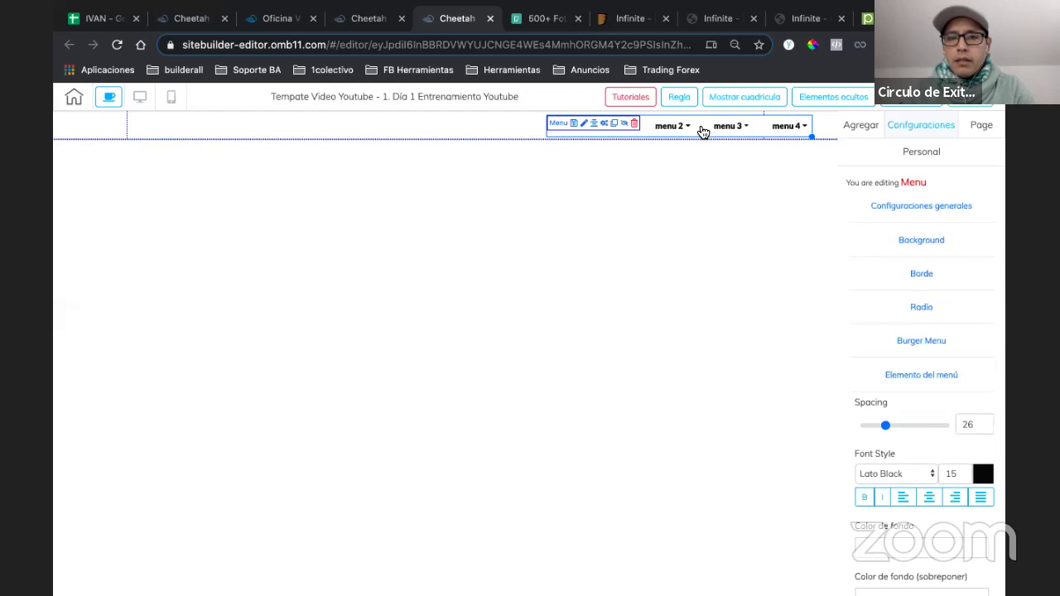
left_click(605, 124)
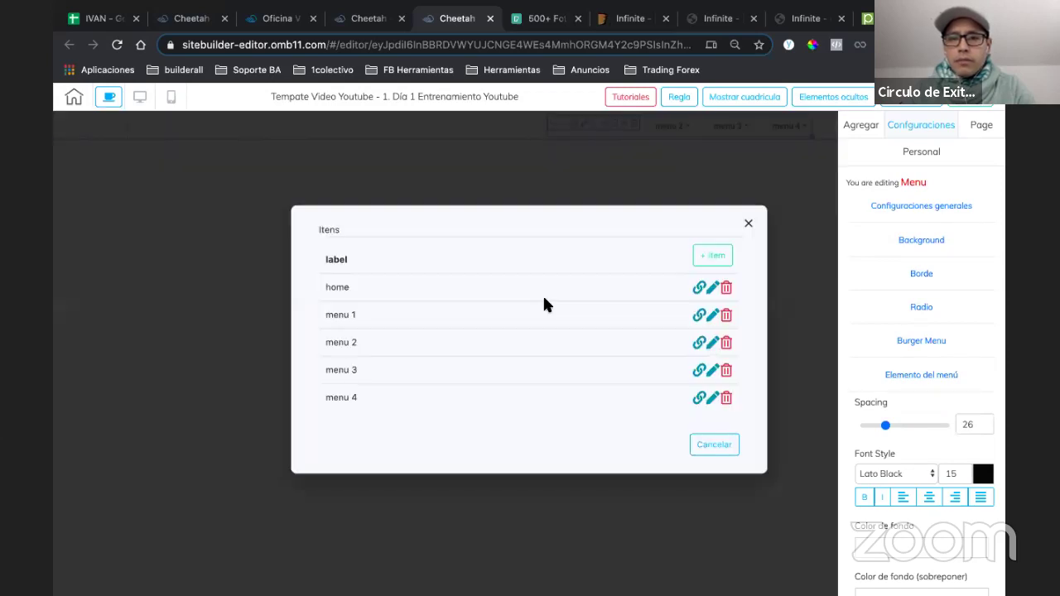
left_click(711, 289)
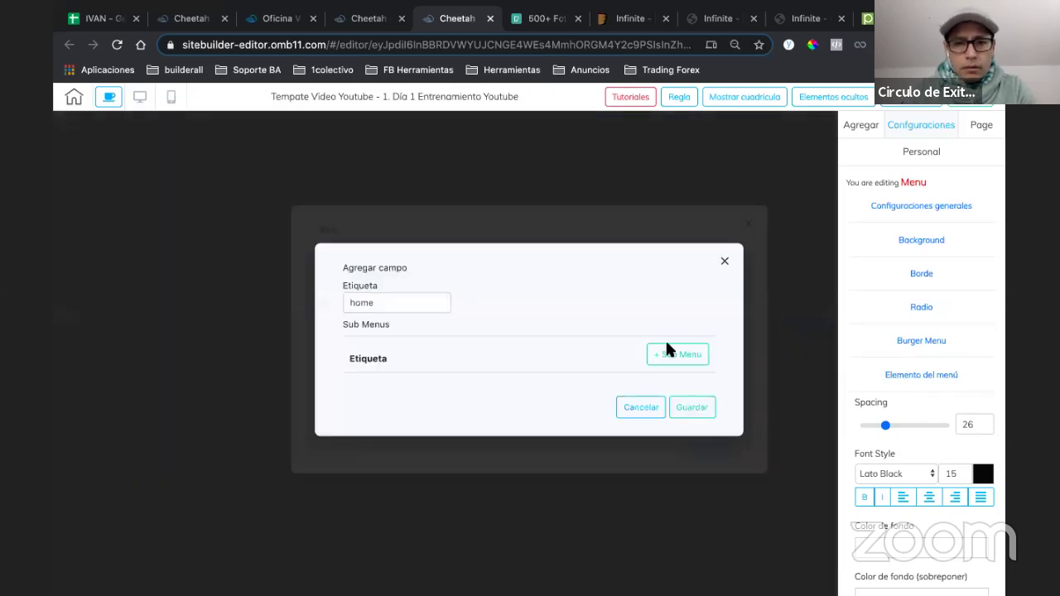
left_click(721, 263)
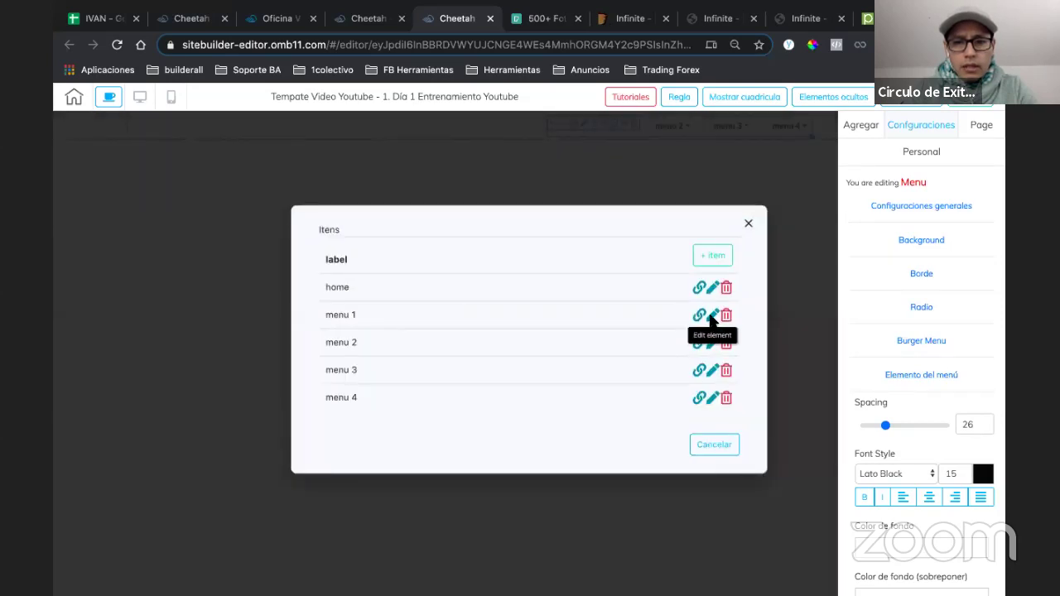
left_click(711, 315)
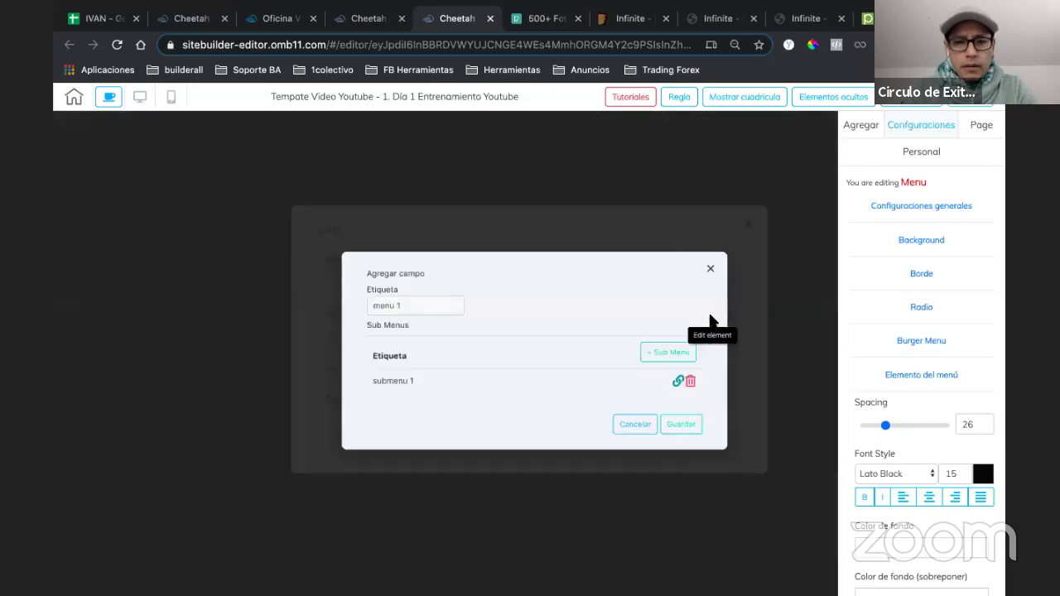
left_click(703, 374)
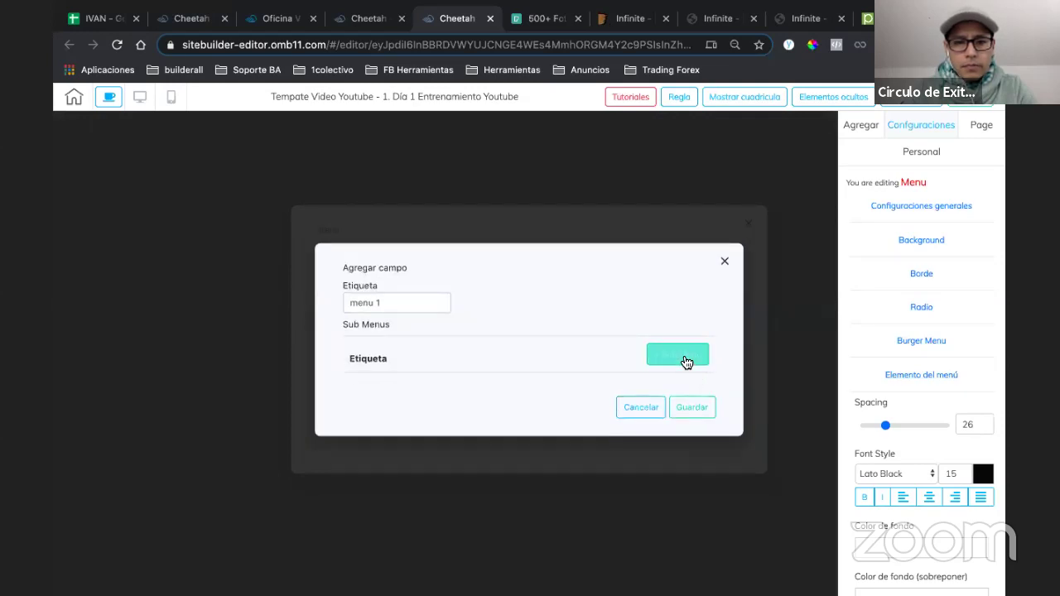
left_click(695, 406)
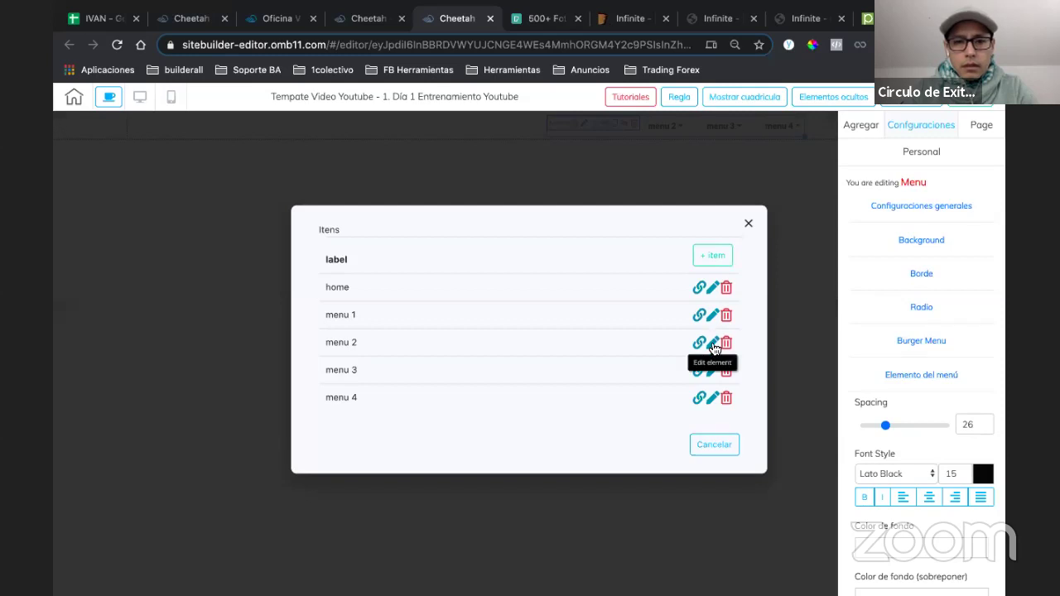
- Delete submenu 1 and submenu 2 from the menu 2 item and save it
left_click(711, 345)
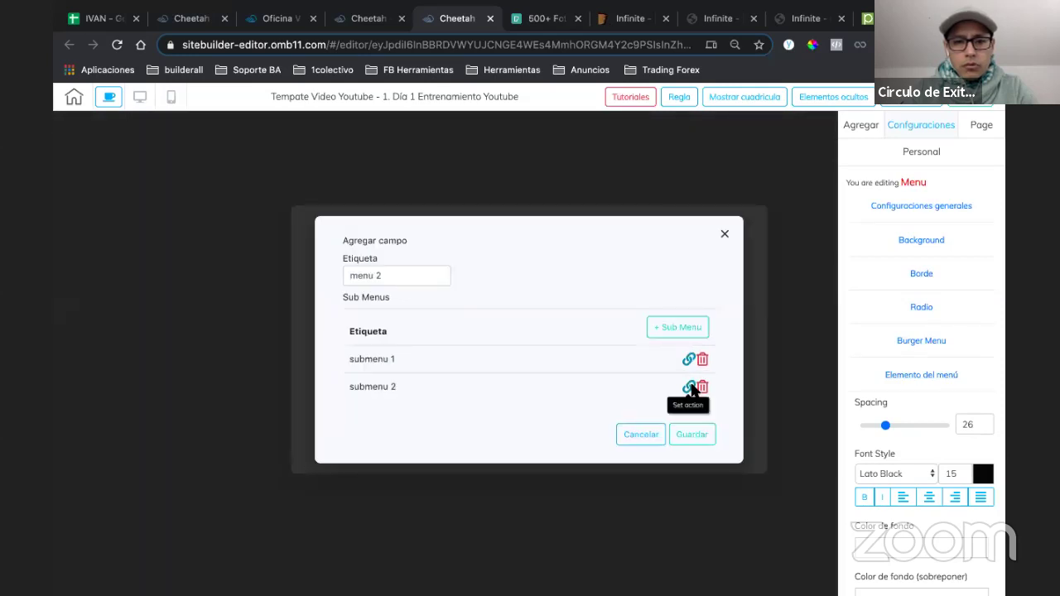
left_click(702, 389)
left_click(704, 371)
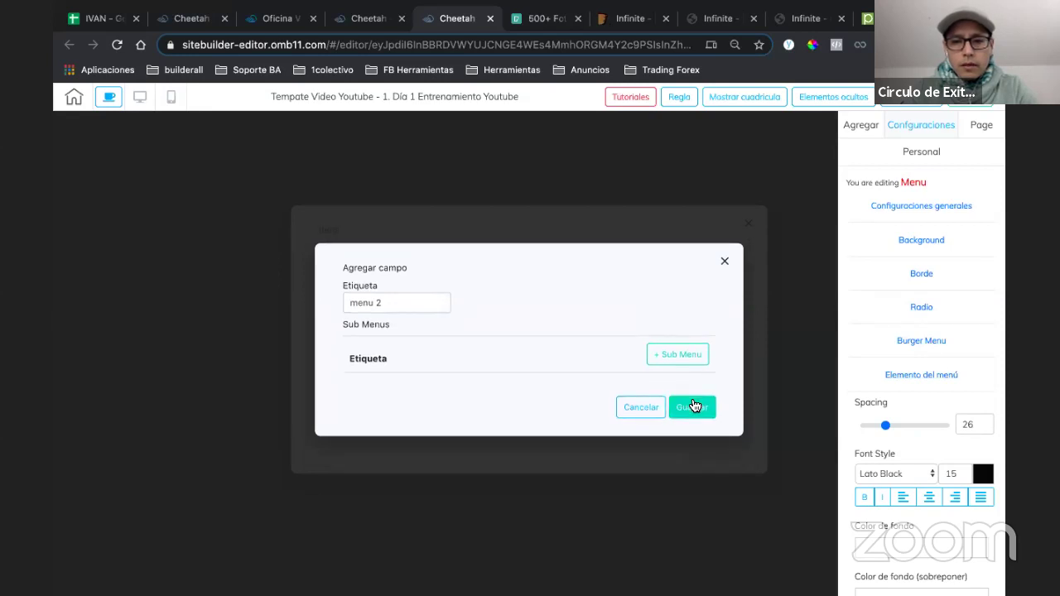
left_click(693, 407)
- Delete submenu 2 and submenu 3 from the menu 3 item, save it, and open menu 4 for editing
left_click(711, 374)
left_click(702, 350)
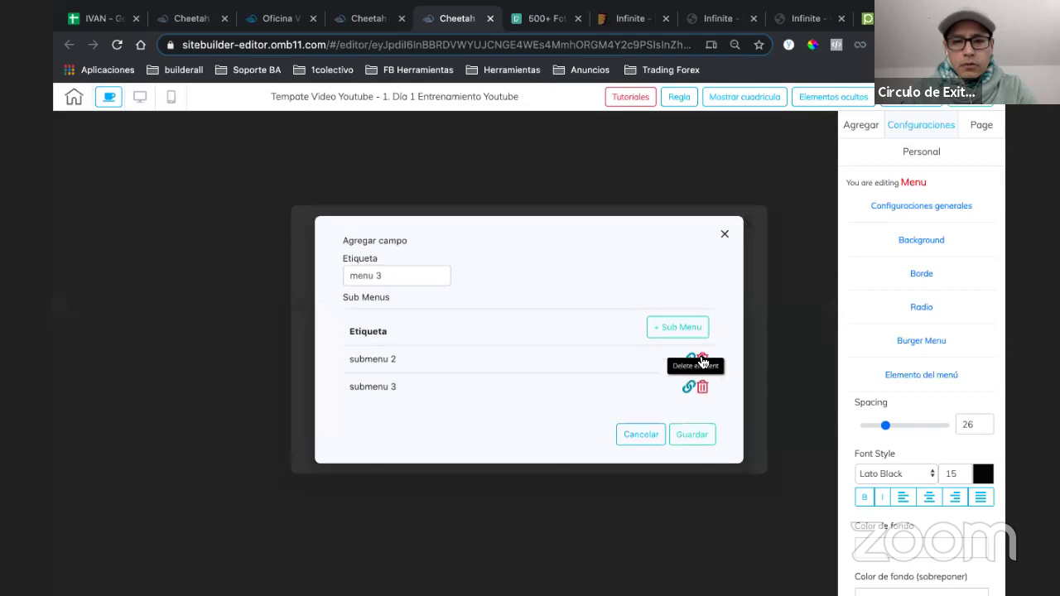
left_click(702, 362)
left_click(703, 373)
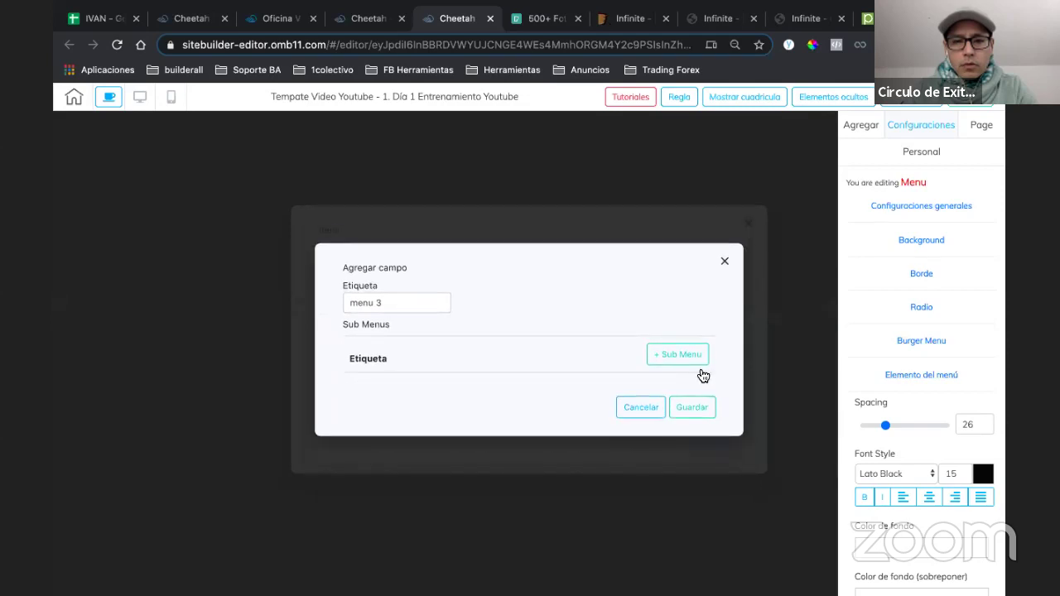
left_click(693, 406)
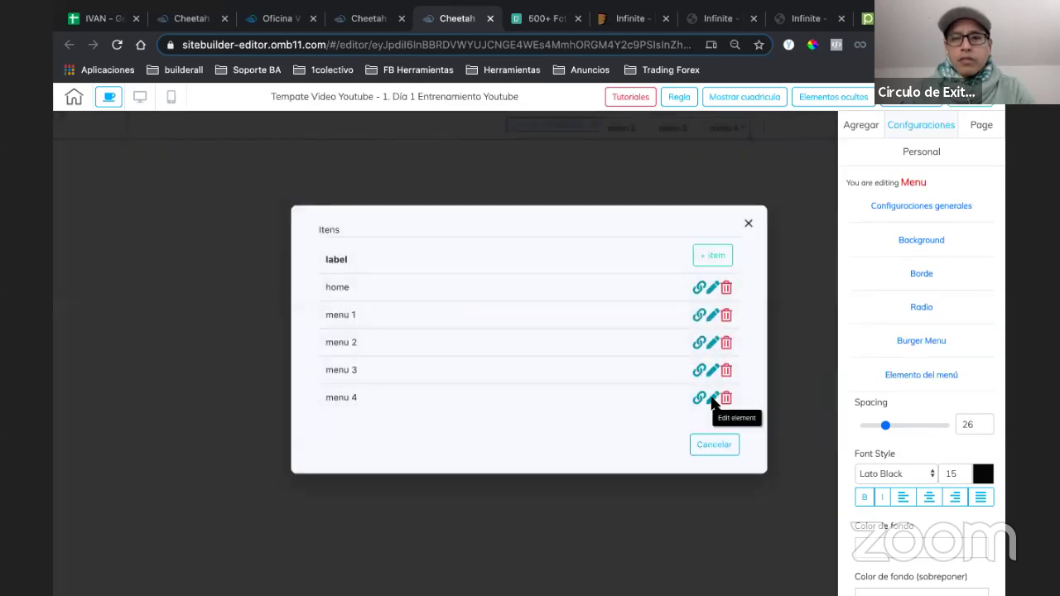
left_click(712, 398)
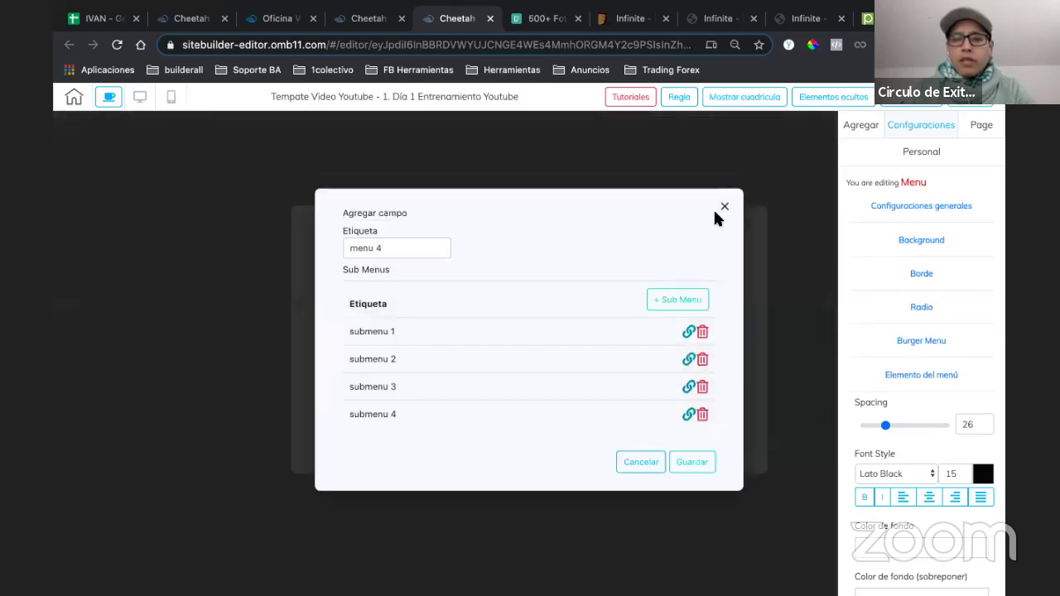
left_click(657, 304)
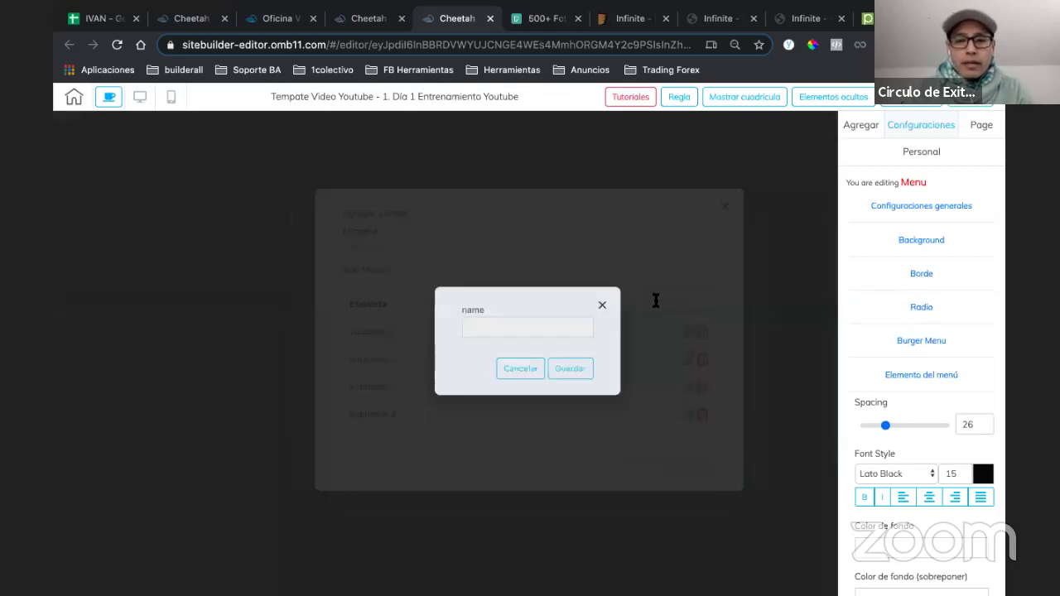
left_click(546, 324)
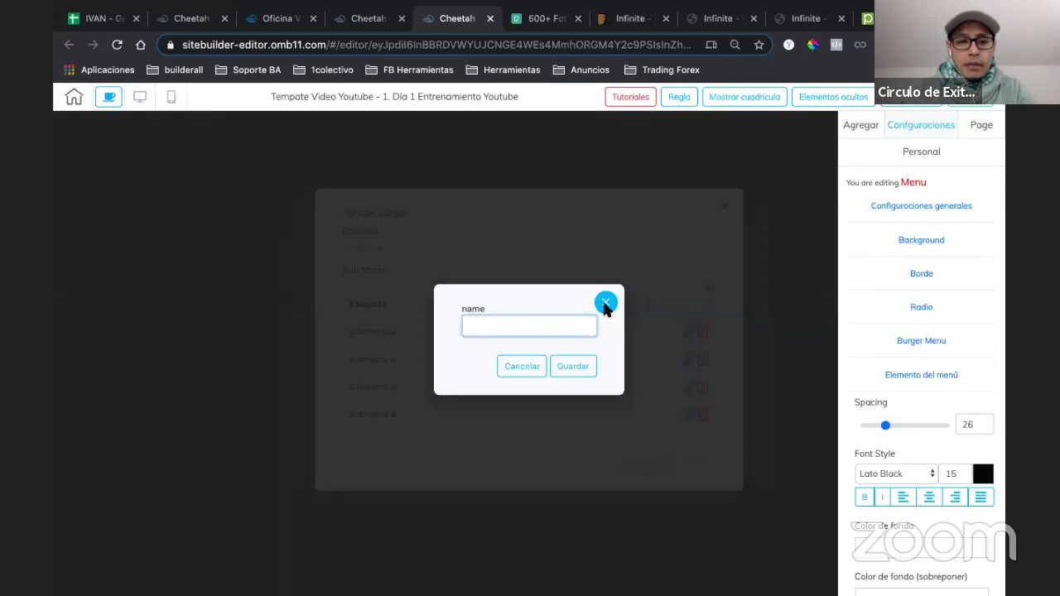
left_click(605, 303)
- Delete all four submenus from the menu 4 item, save it, and close the menu's item list
left_click(703, 332)
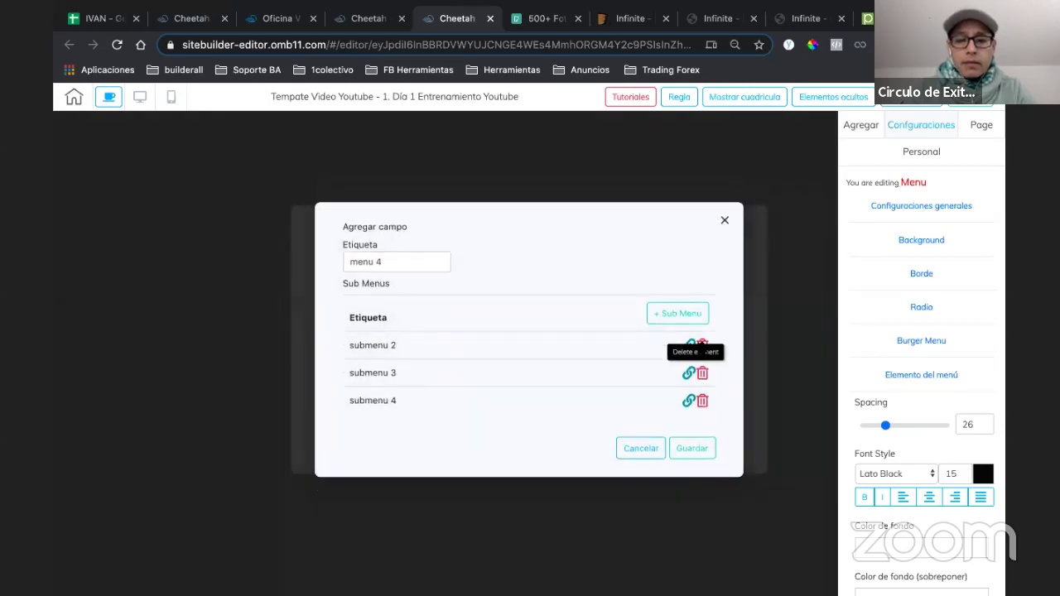
left_click(703, 374)
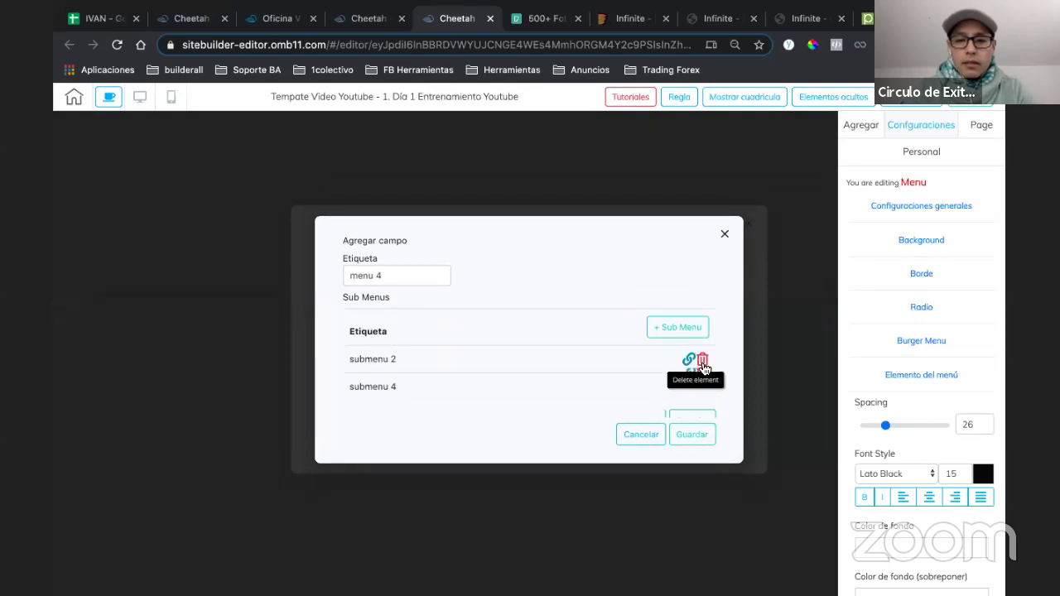
left_click(702, 361)
left_click(703, 369)
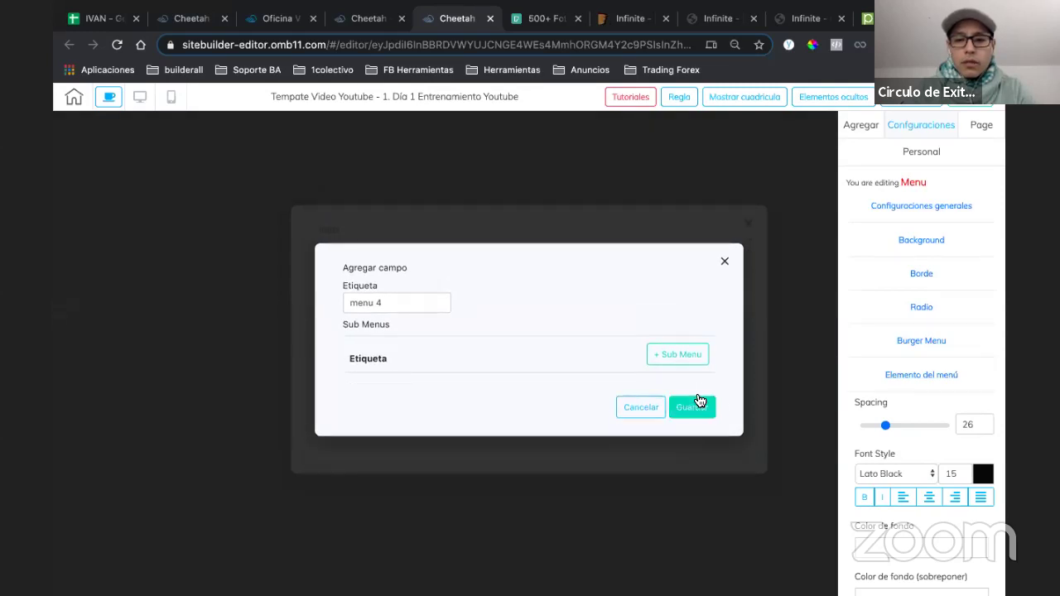
left_click(694, 407)
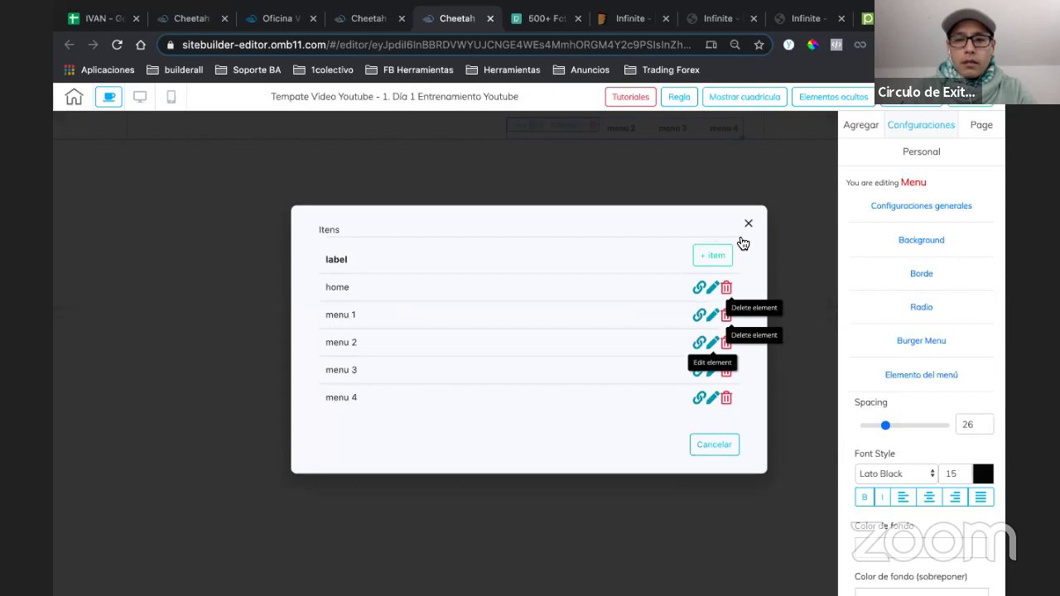
left_click(746, 231)
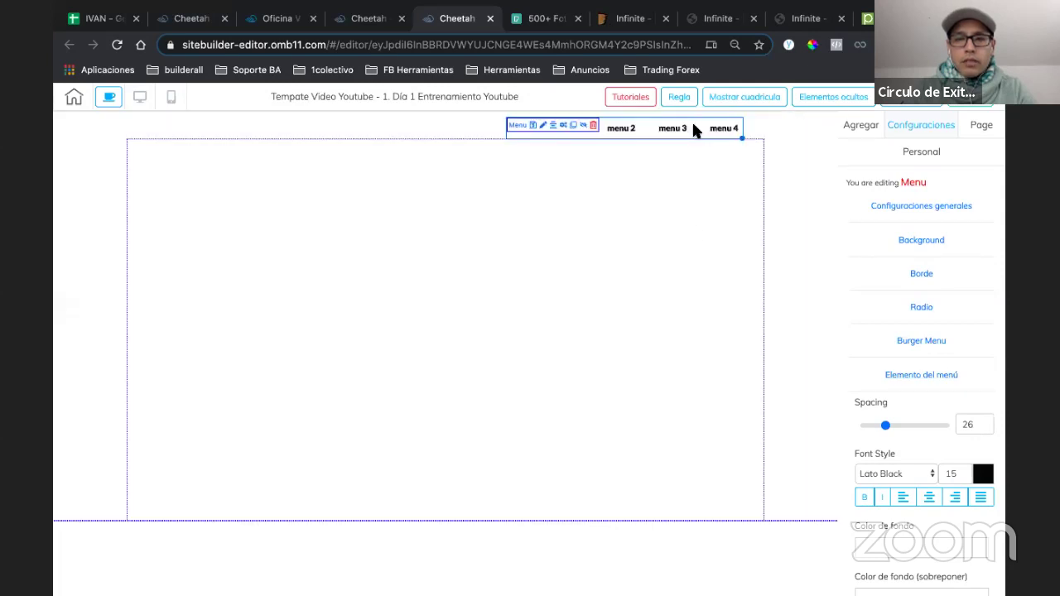
left_click(646, 228)
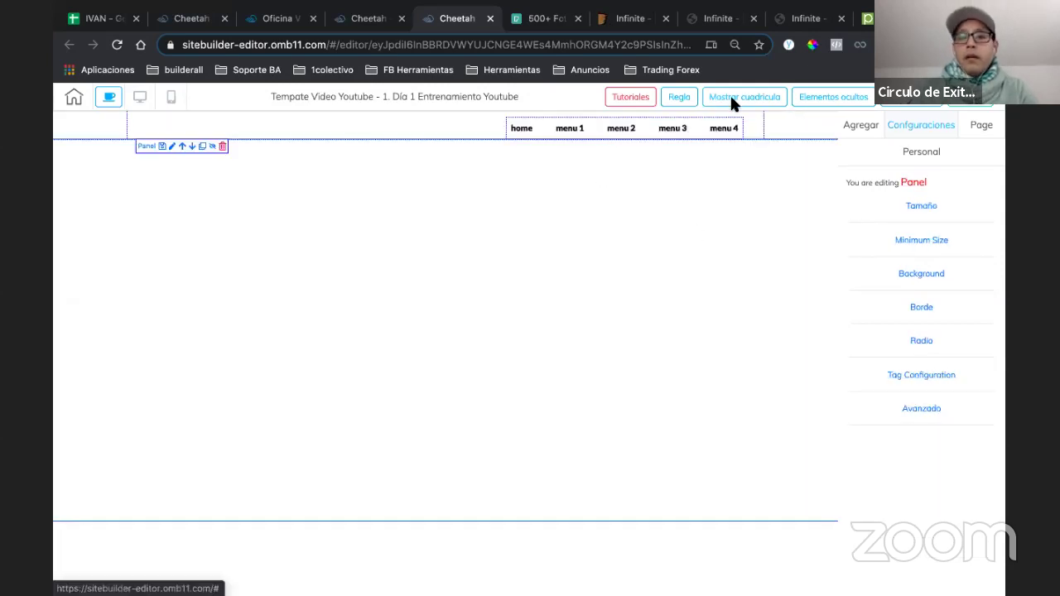
- Check the item spacing in the Infinite template's navigation bar and set the header menu's spacing to 68
left_click(794, 23)
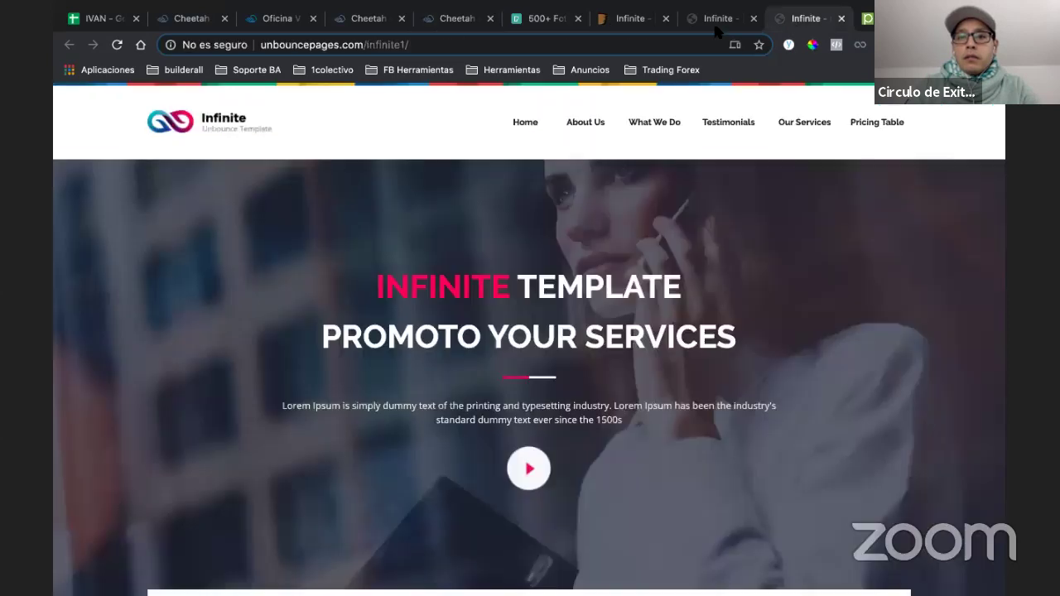
left_click(455, 20)
left_click(638, 128)
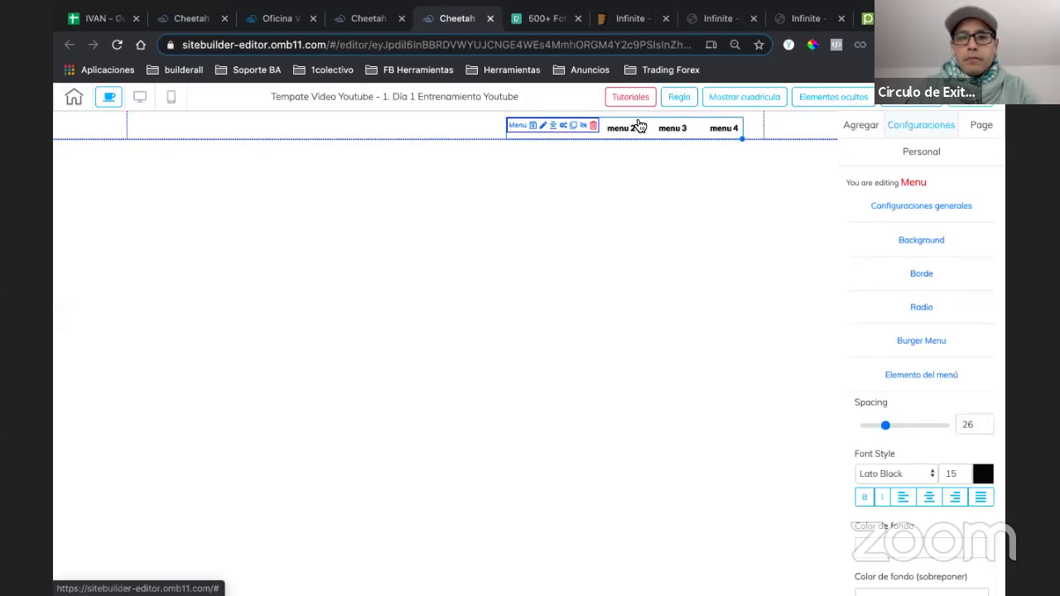
left_click_drag(888, 428, 920, 427)
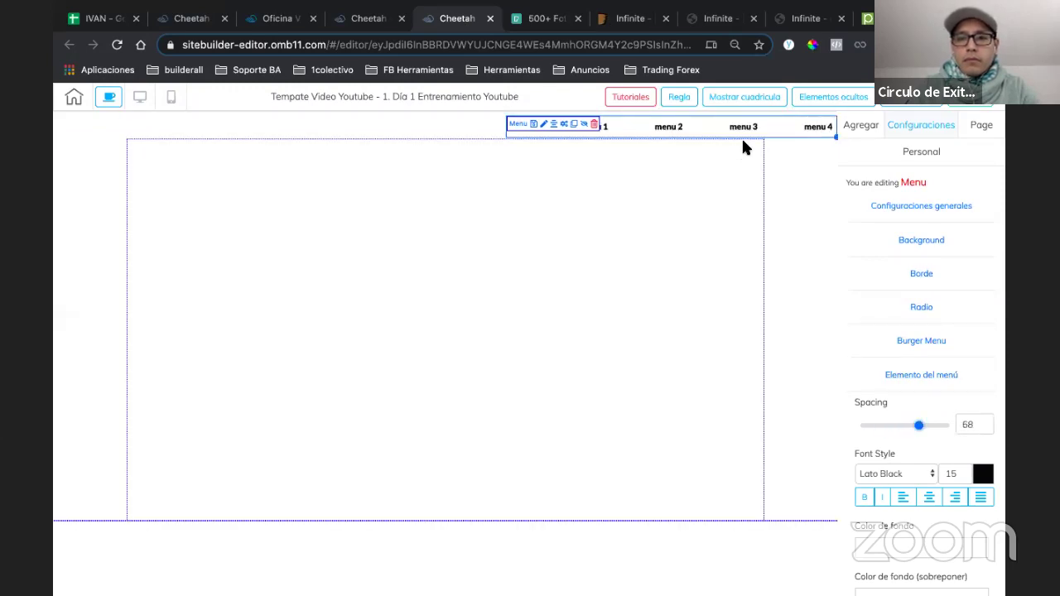
- Move the header menu left so its last item ends within the content area, and select the empty panel below the header
left_click_drag(748, 138, 709, 130)
left_click(701, 242)
left_click(710, 264)
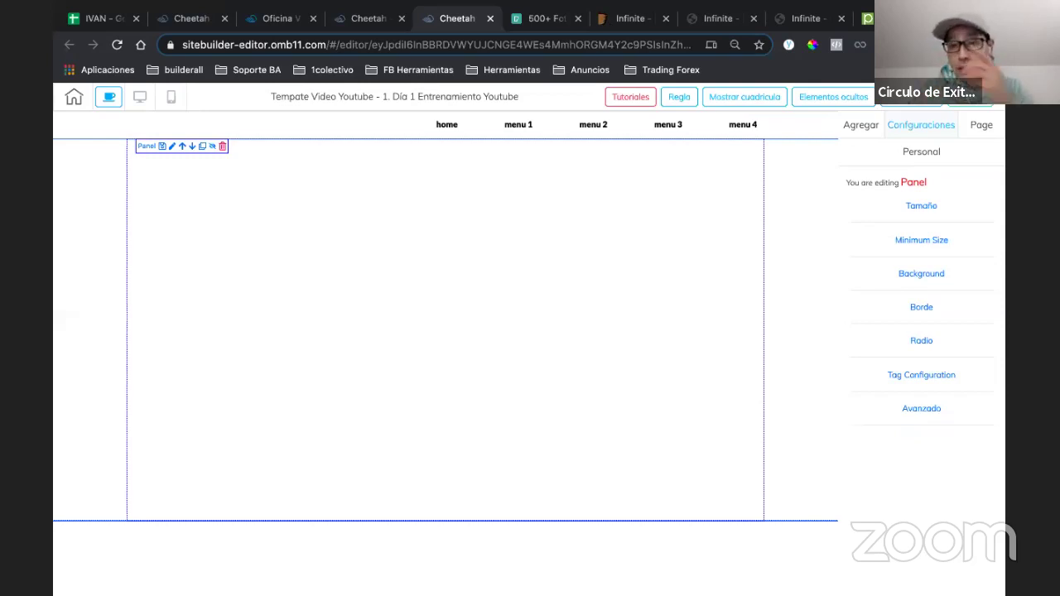
left_click(992, 44)
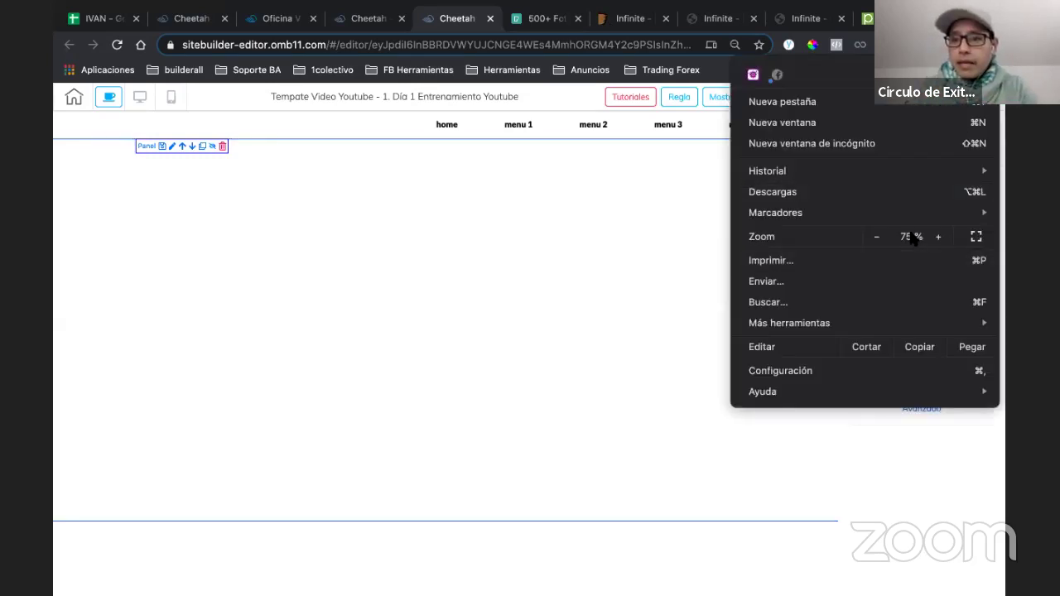
left_click(708, 328)
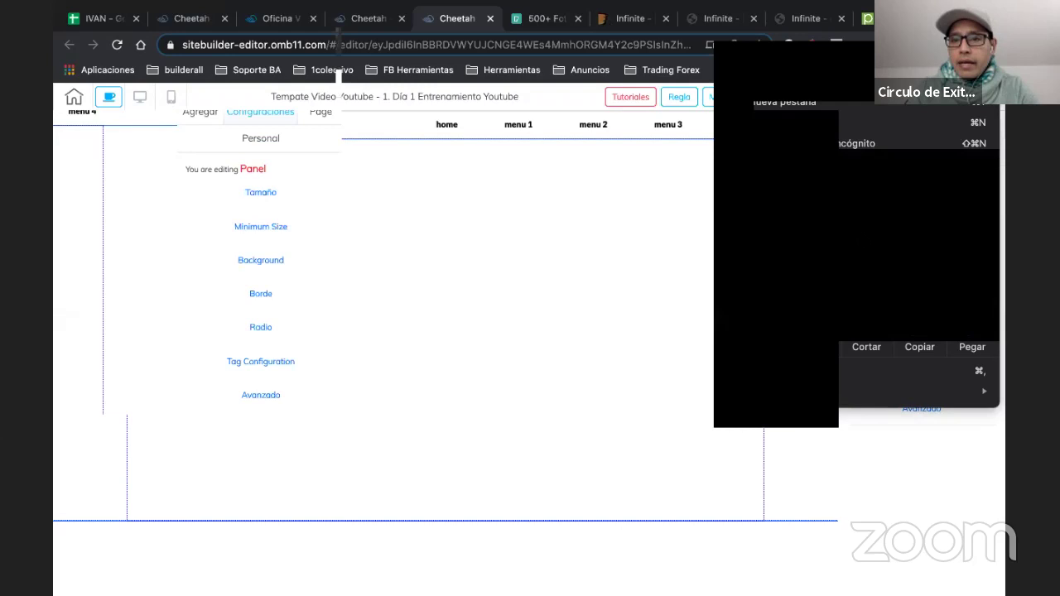
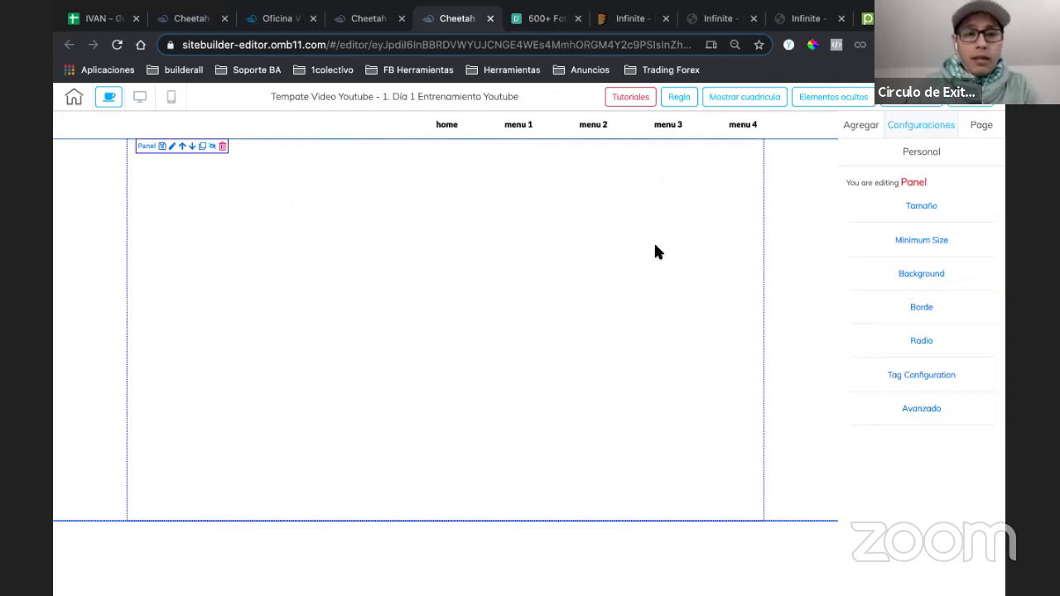
- Set the panel's background image to the photo-of-man-wearing-eyeglasses picture from the user files
left_click(929, 275)
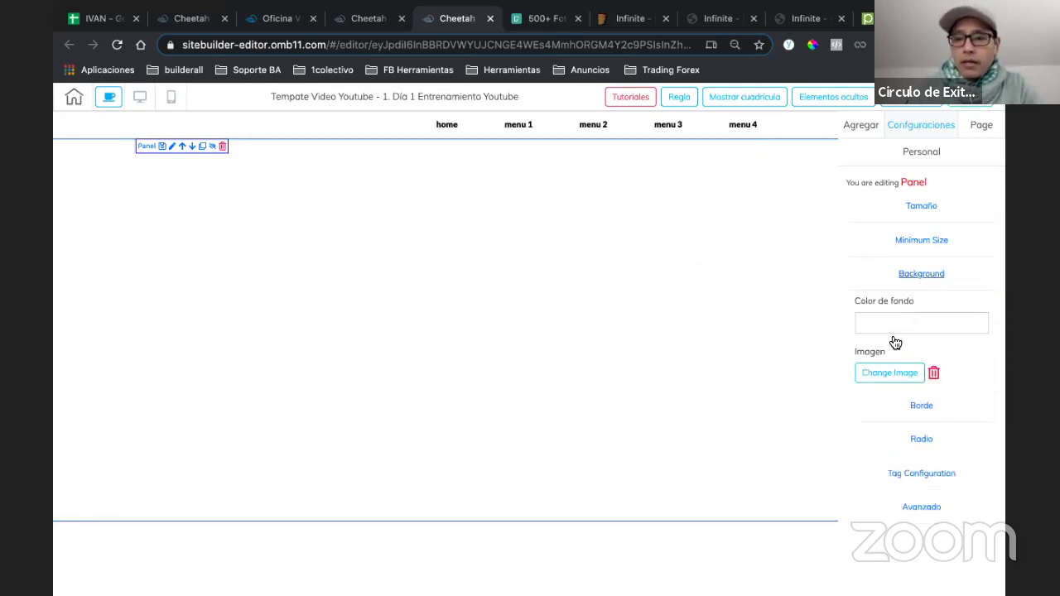
left_click(883, 377)
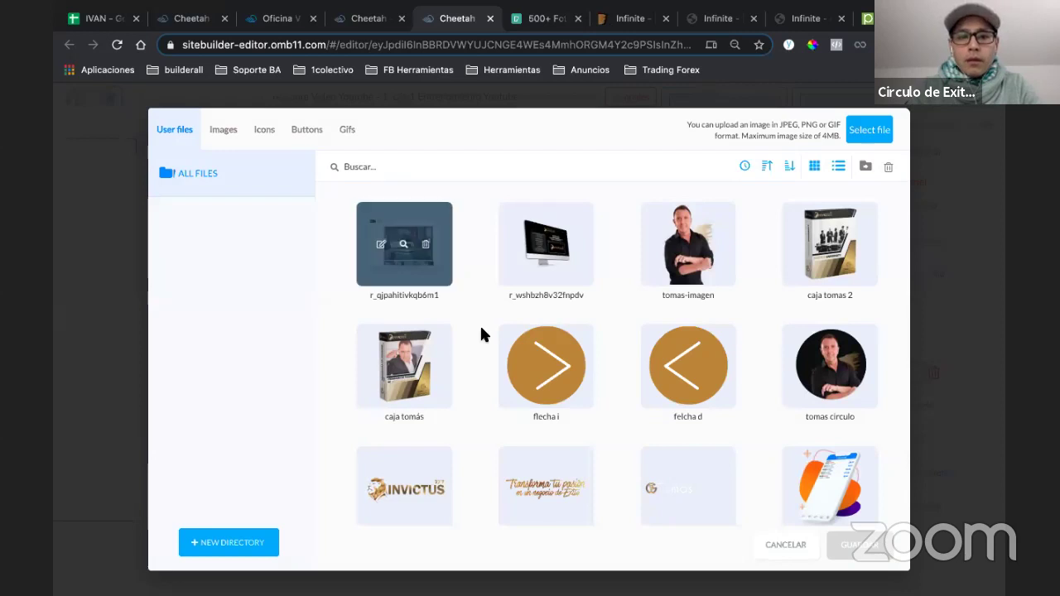
scroll(481, 334, "down", 1)
scroll(483, 331, "down", 7)
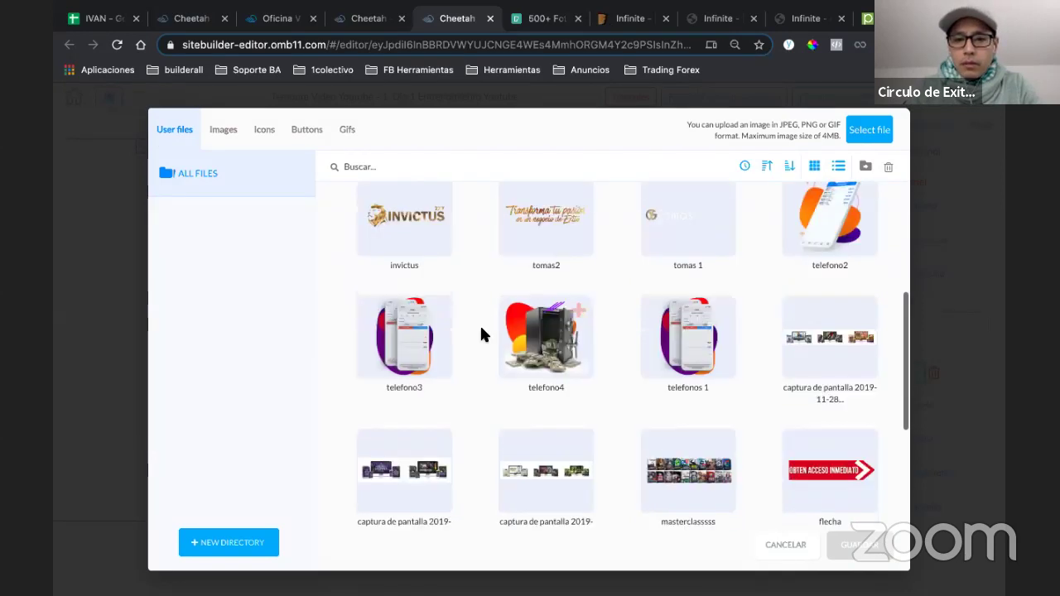
scroll(481, 334, "down", 3)
scroll(481, 334, "up", 1)
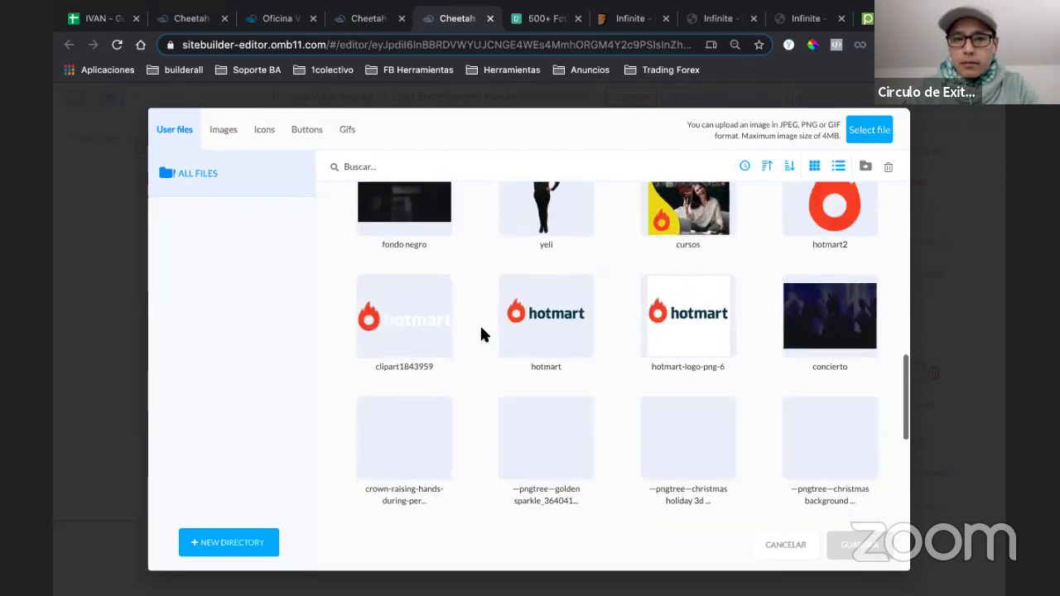
scroll(481, 334, "down", 1)
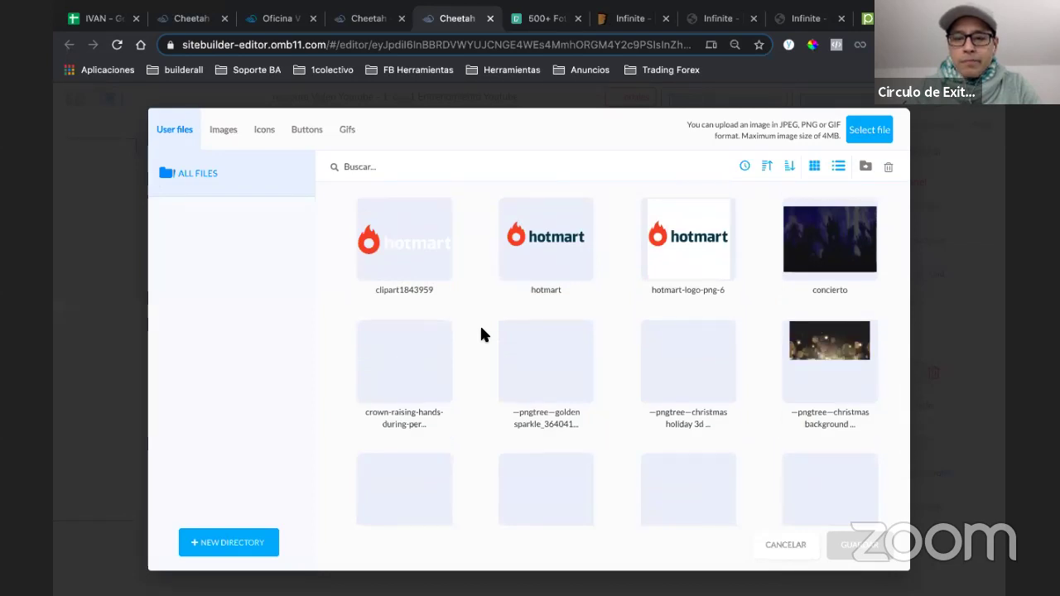
scroll(482, 333, "down", 1)
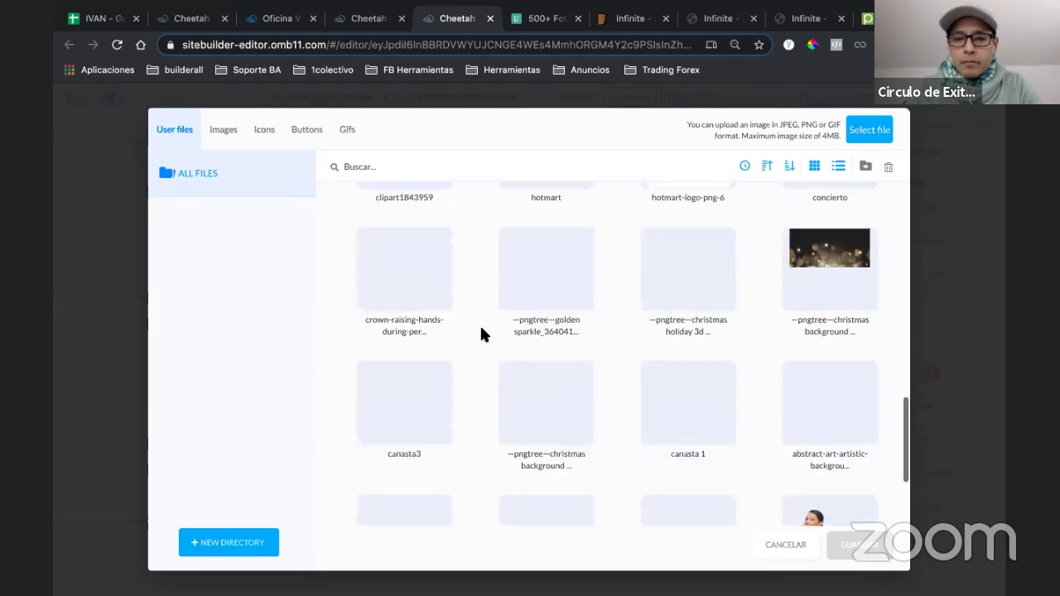
scroll(481, 334, "down", 2)
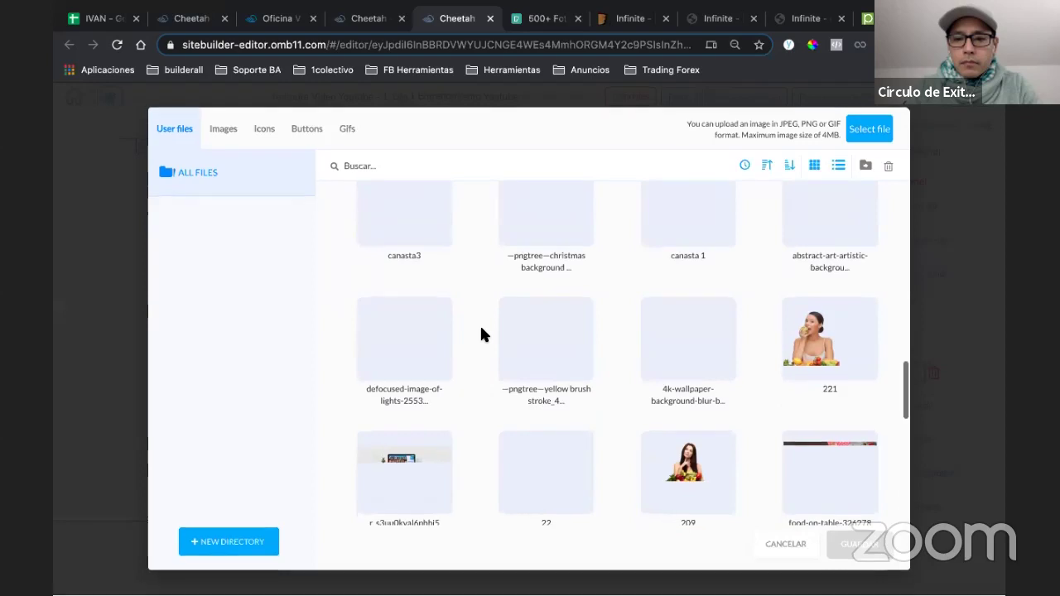
scroll(474, 359, "up", 1)
scroll(475, 359, "up", 6)
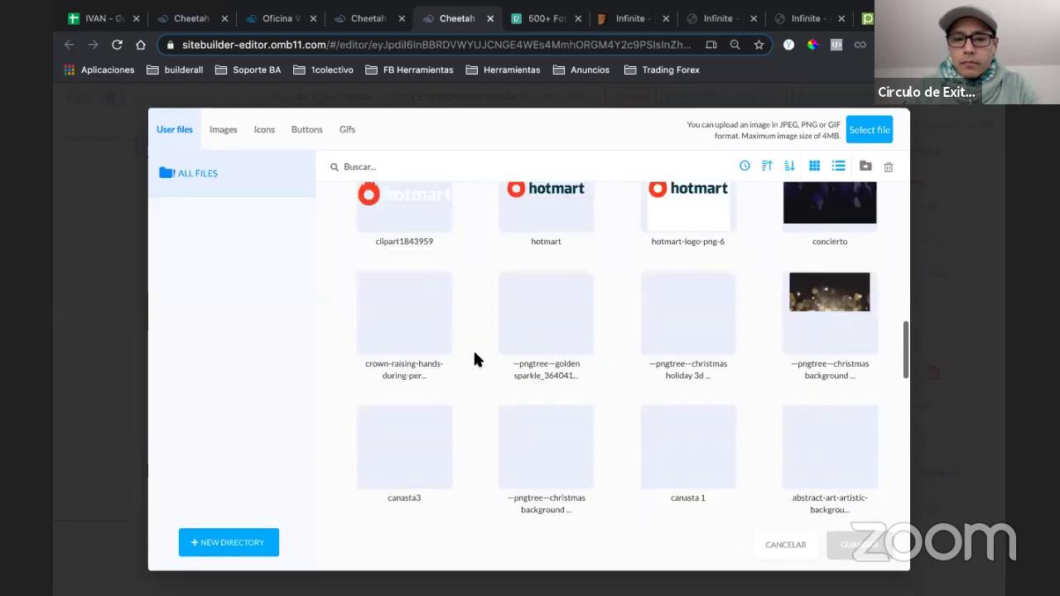
scroll(474, 359, "up", 8)
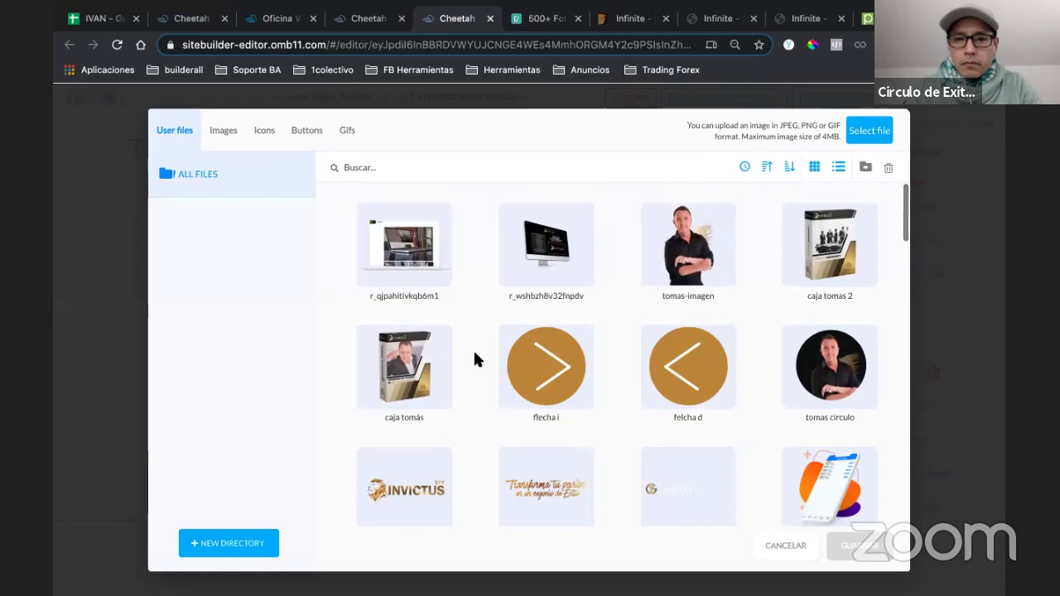
scroll(475, 356, "down", 8)
scroll(475, 359, "down", 5)
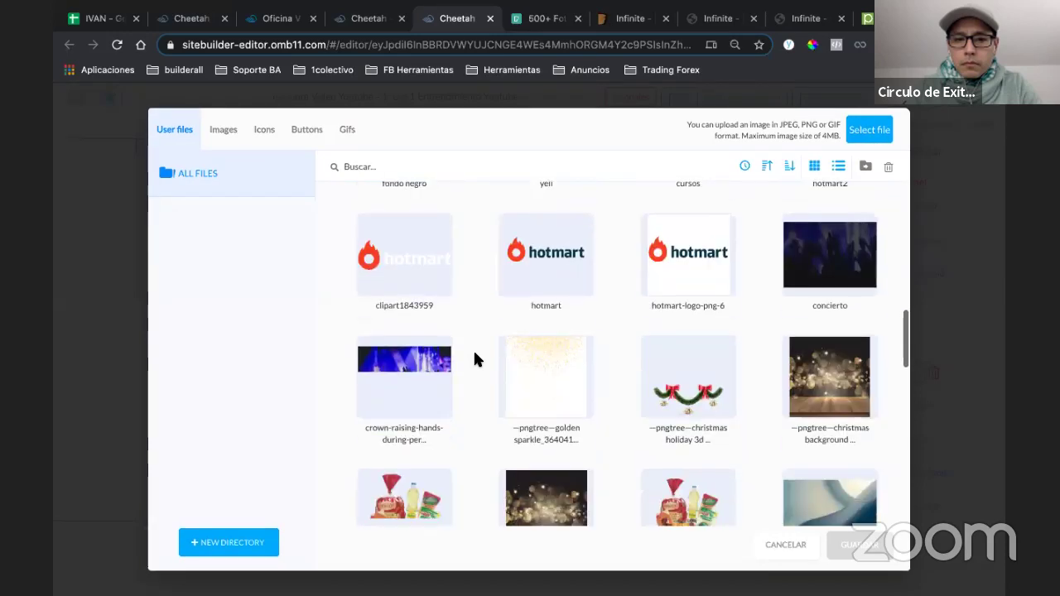
scroll(475, 359, "down", 2)
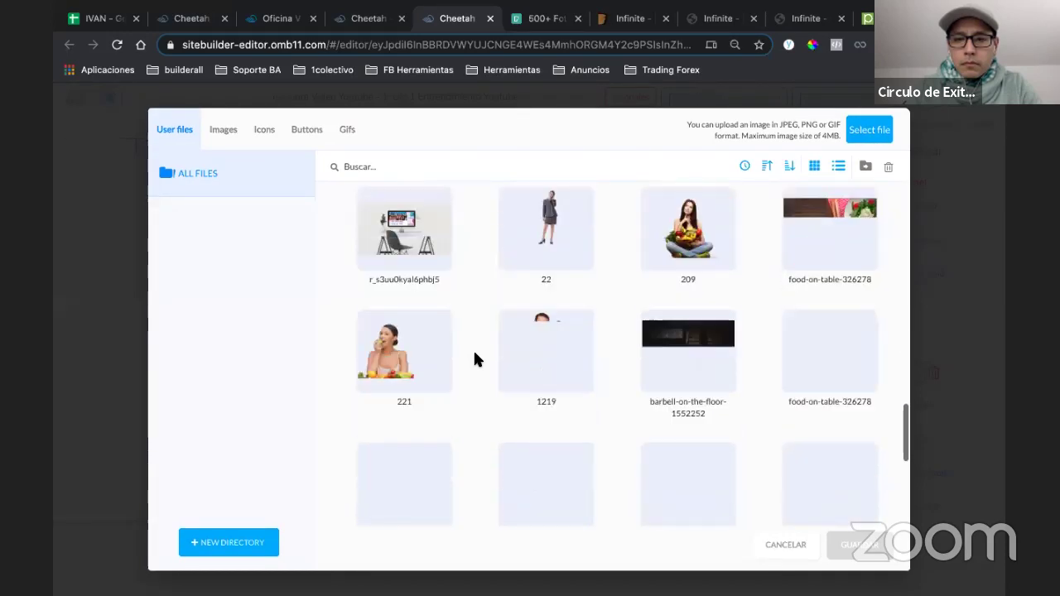
scroll(475, 357, "down", 2)
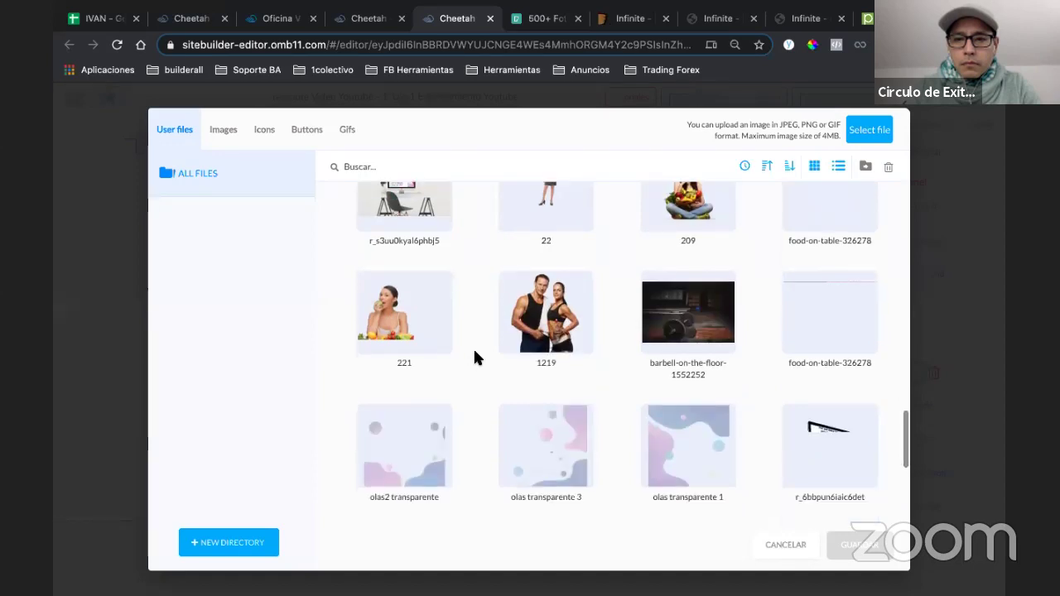
scroll(475, 358, "down", 1)
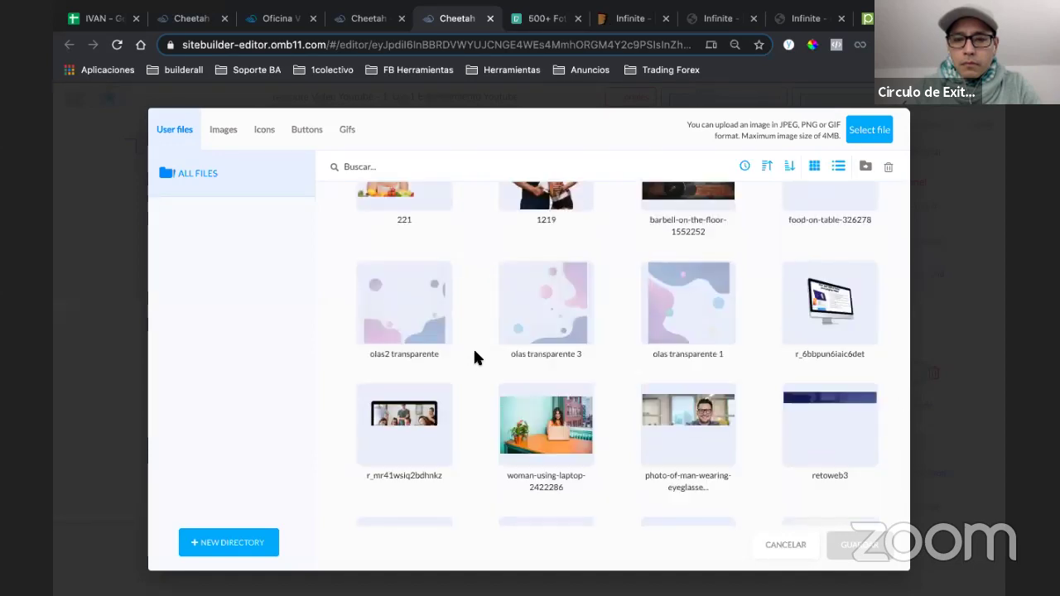
scroll(475, 358, "down", 1)
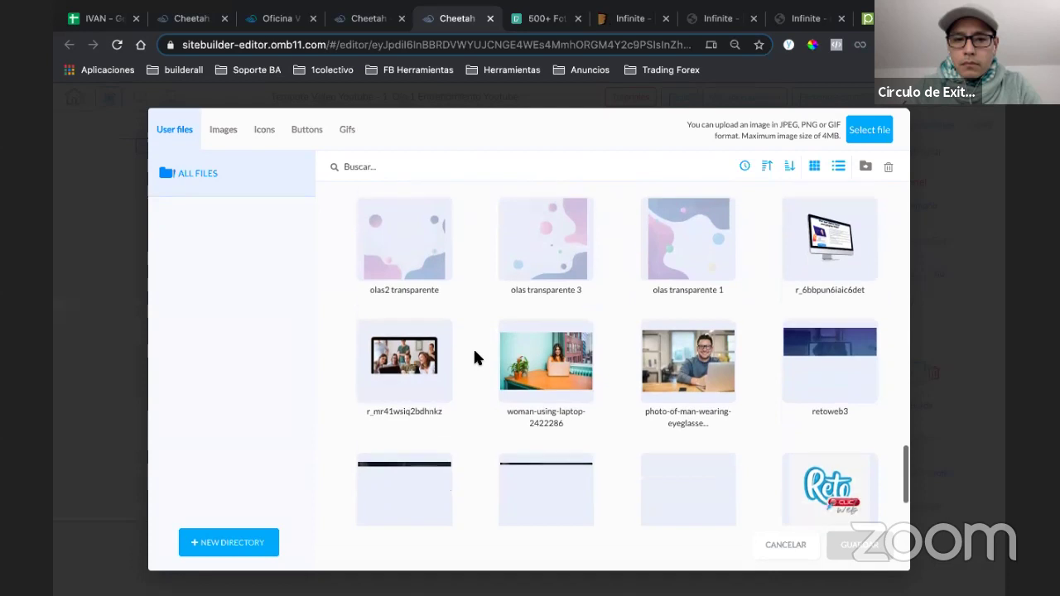
scroll(475, 358, "down", 1)
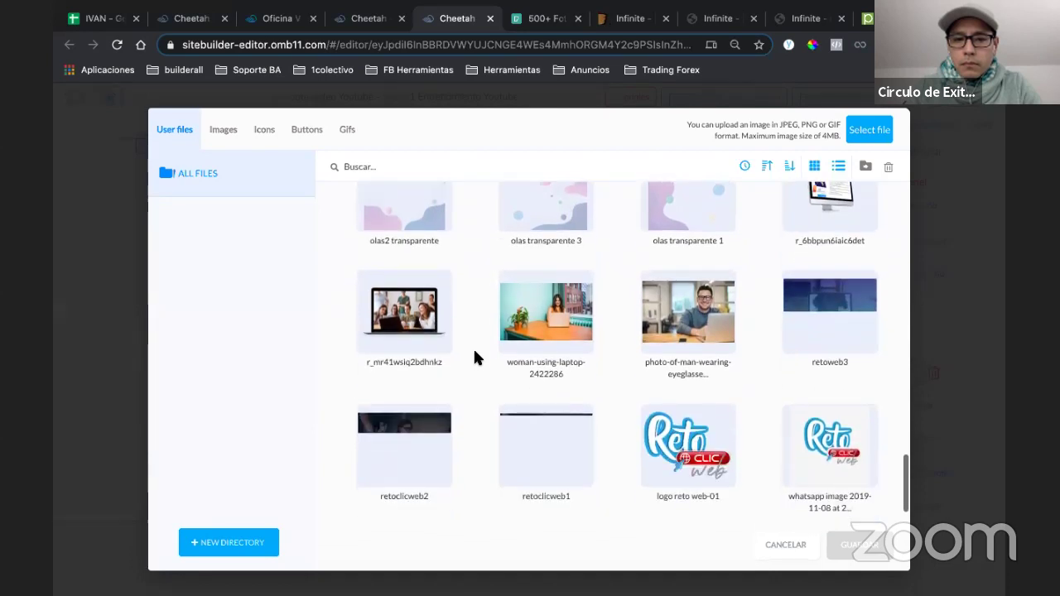
scroll(474, 358, "down", 1)
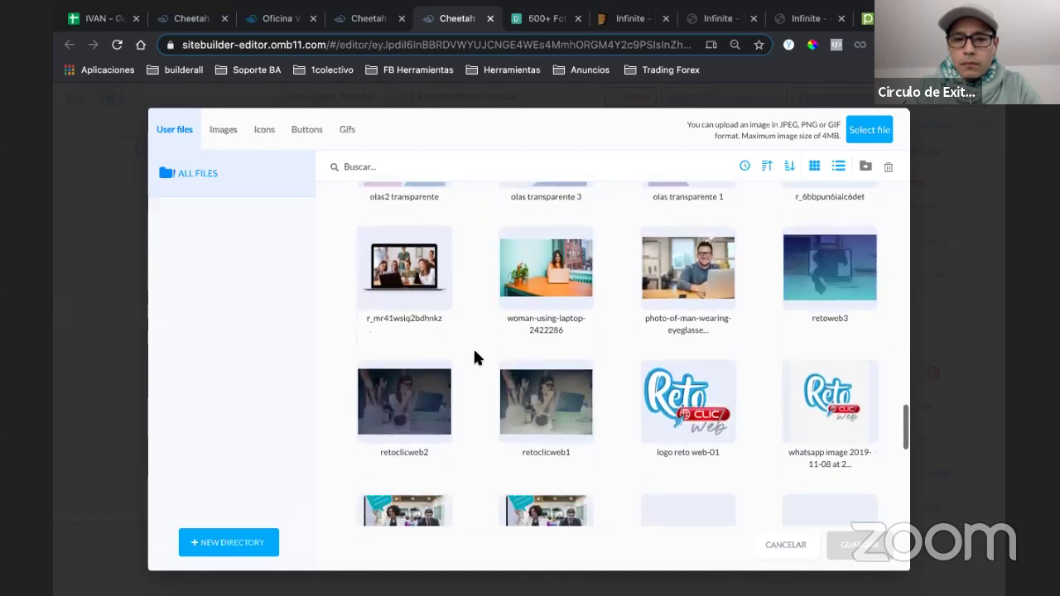
mouse_move(548, 418)
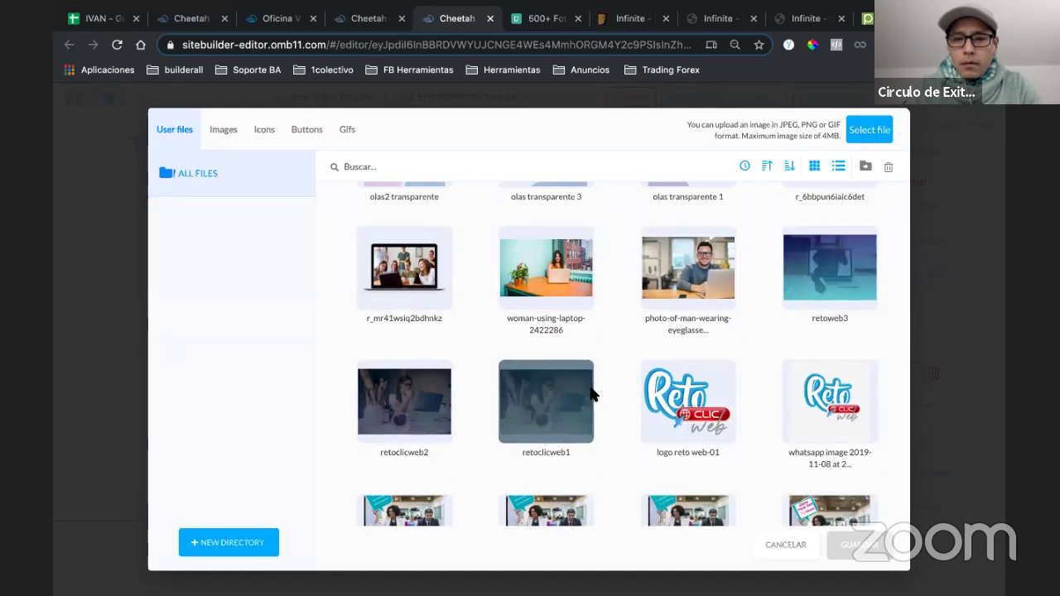
scroll(591, 389, "down", 2)
scroll(590, 392, "up", 3)
mouse_move(672, 282)
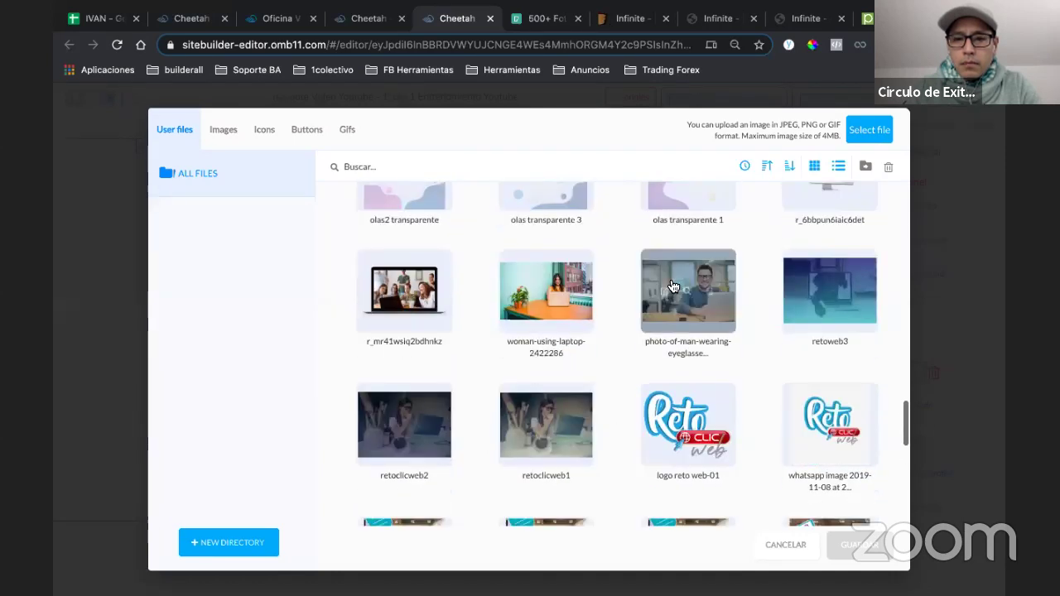
left_click(694, 274)
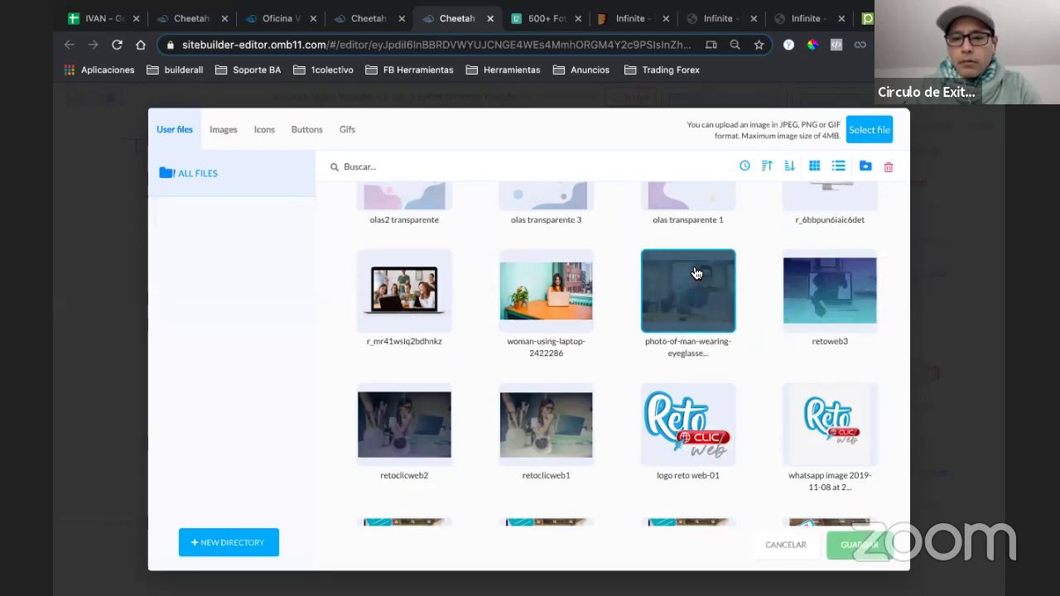
left_click(852, 547)
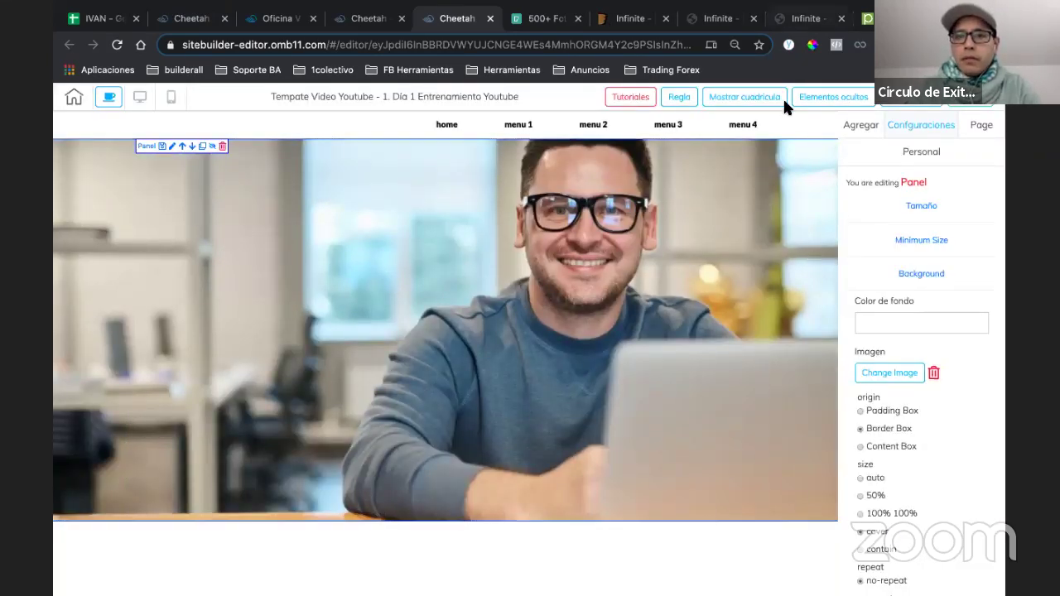
- Compare the hero section's background in the Infinite template page and its two-demo preview page, and return to the Cheetah editor
left_click(797, 18)
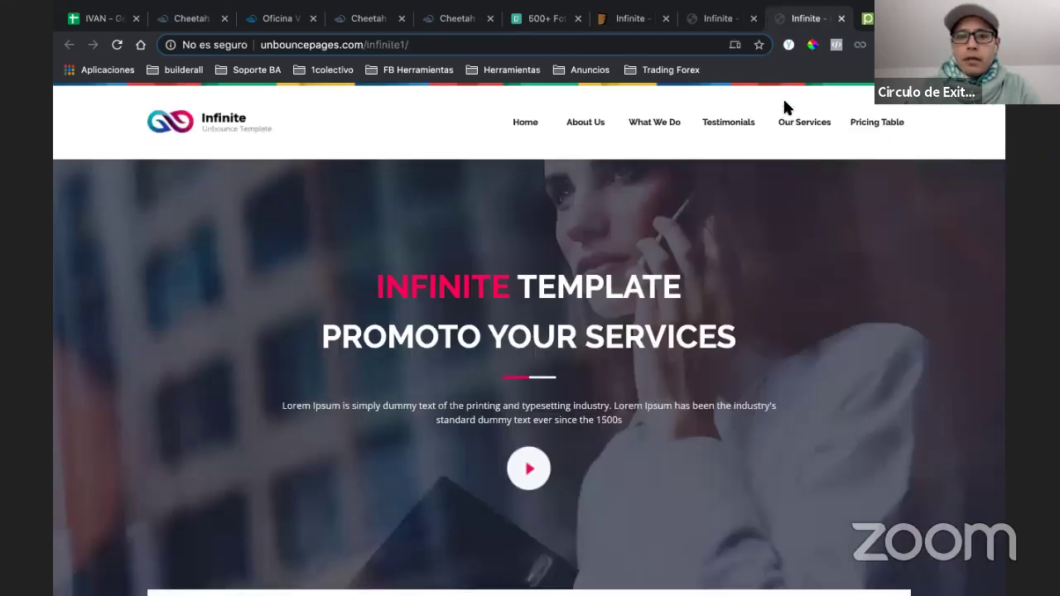
left_click(723, 21)
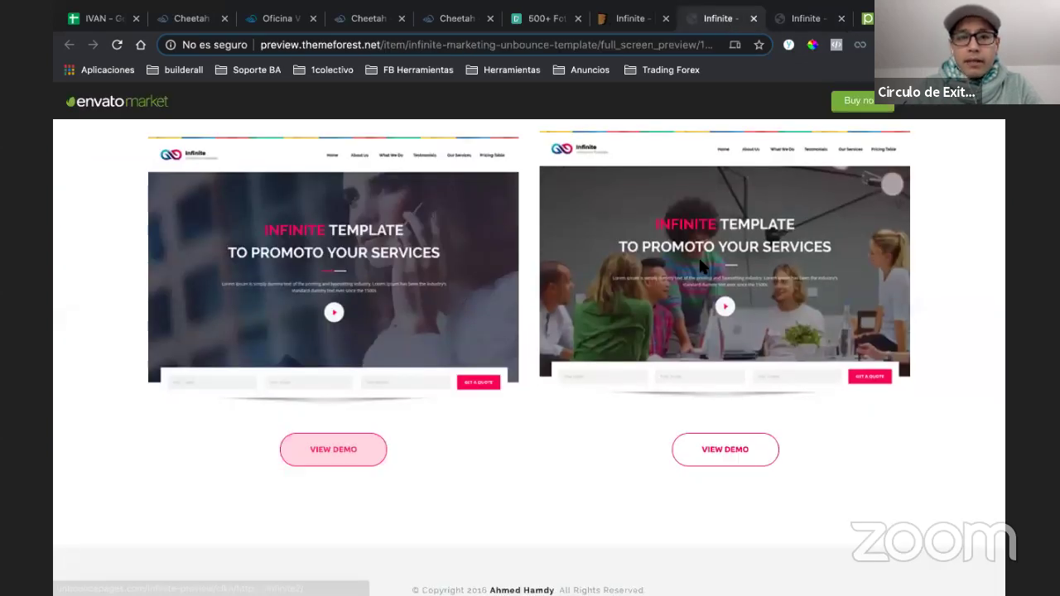
left_click(453, 24)
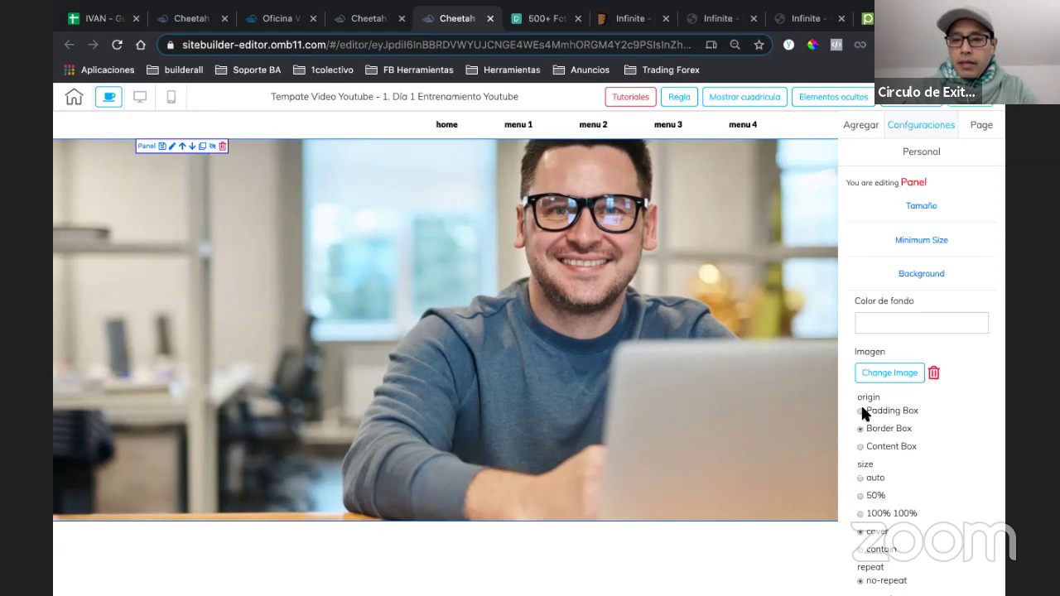
- Try the auto, 50%, 100% 100% and contain sizes on the panel's background image, ending with Border Box origin and cover size
scroll(912, 479, "down", 3)
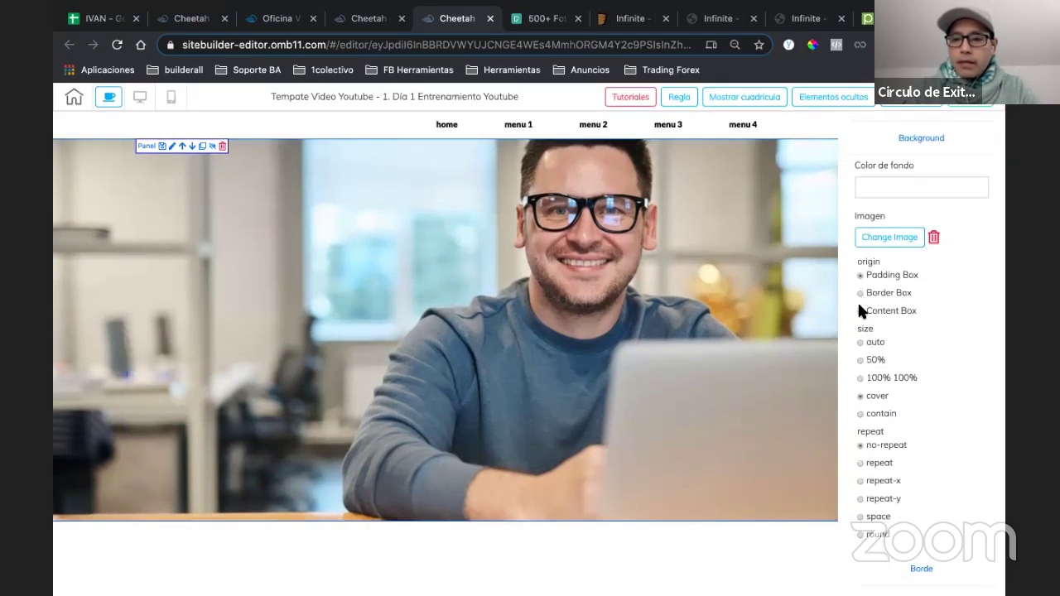
left_click(860, 292)
left_click(859, 342)
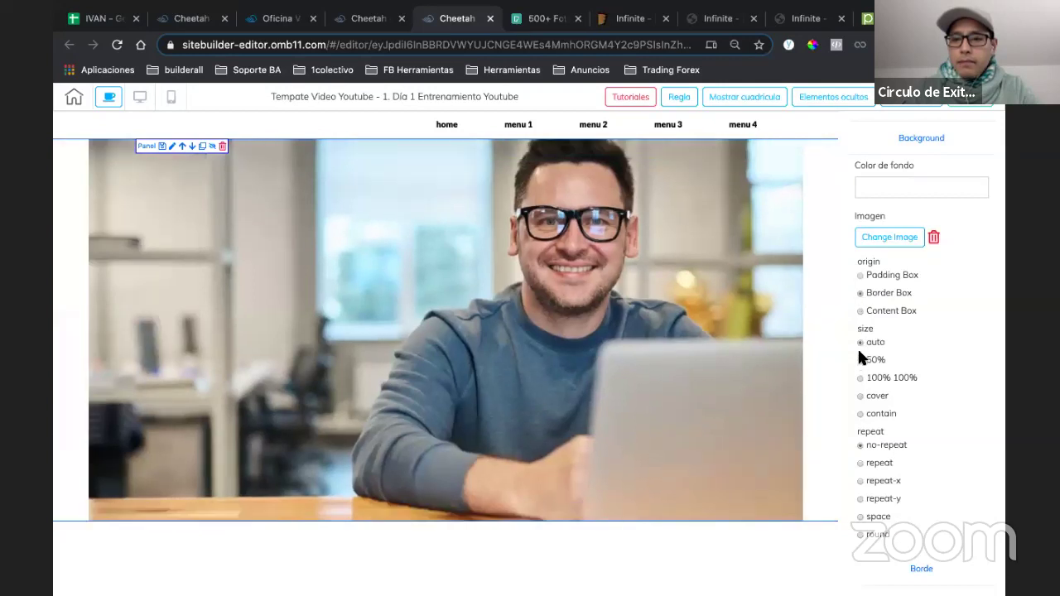
left_click(860, 361)
left_click(860, 378)
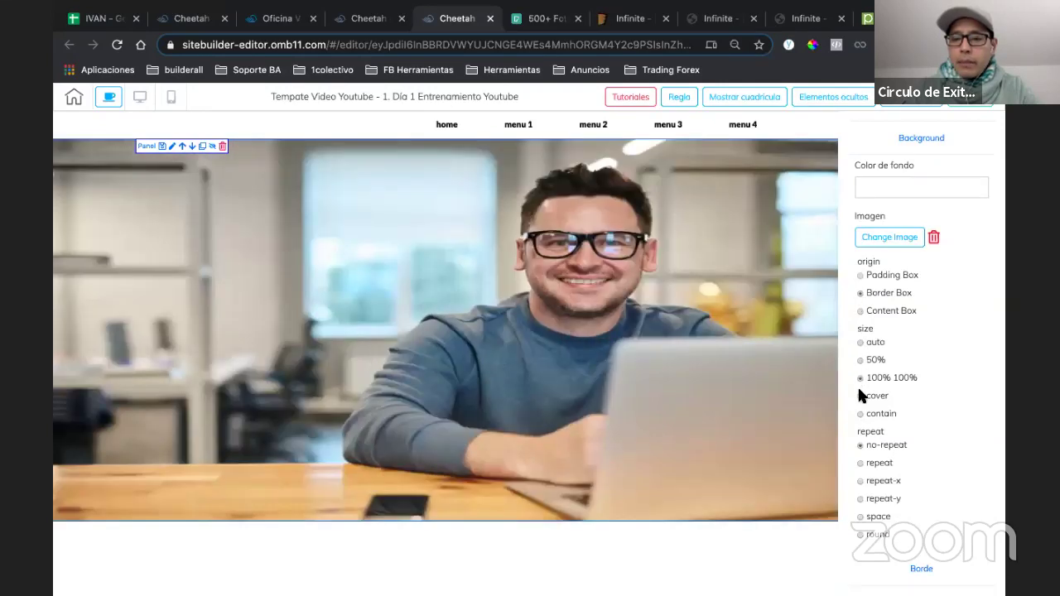
left_click(860, 396)
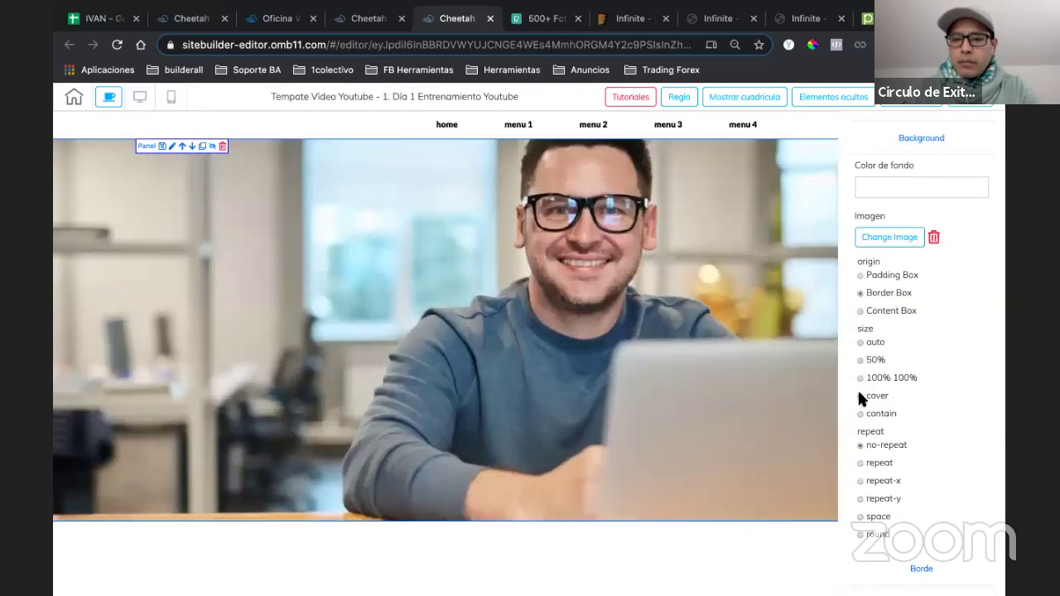
left_click(858, 412)
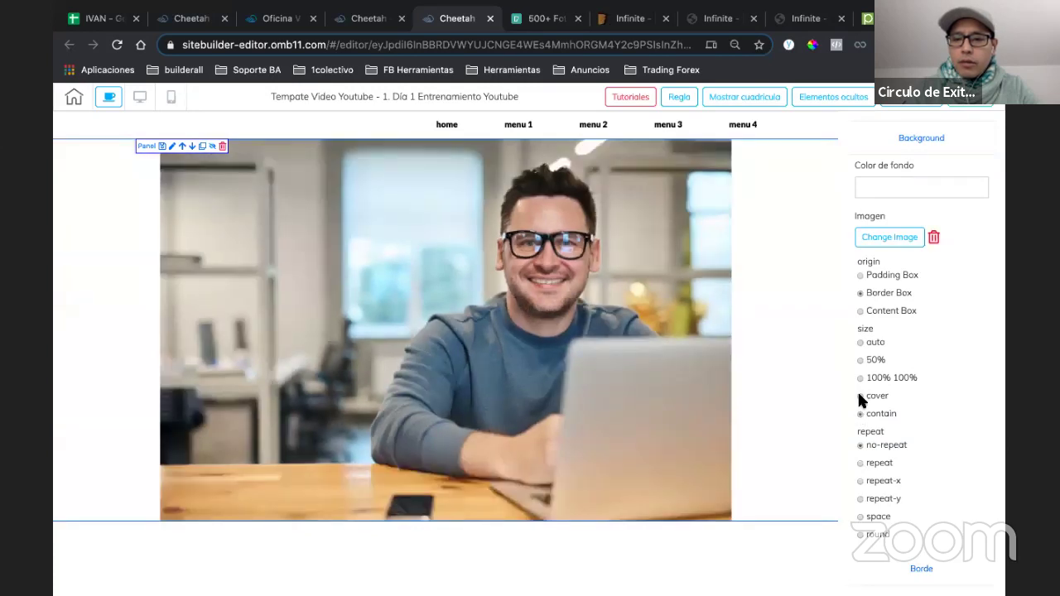
left_click(859, 396)
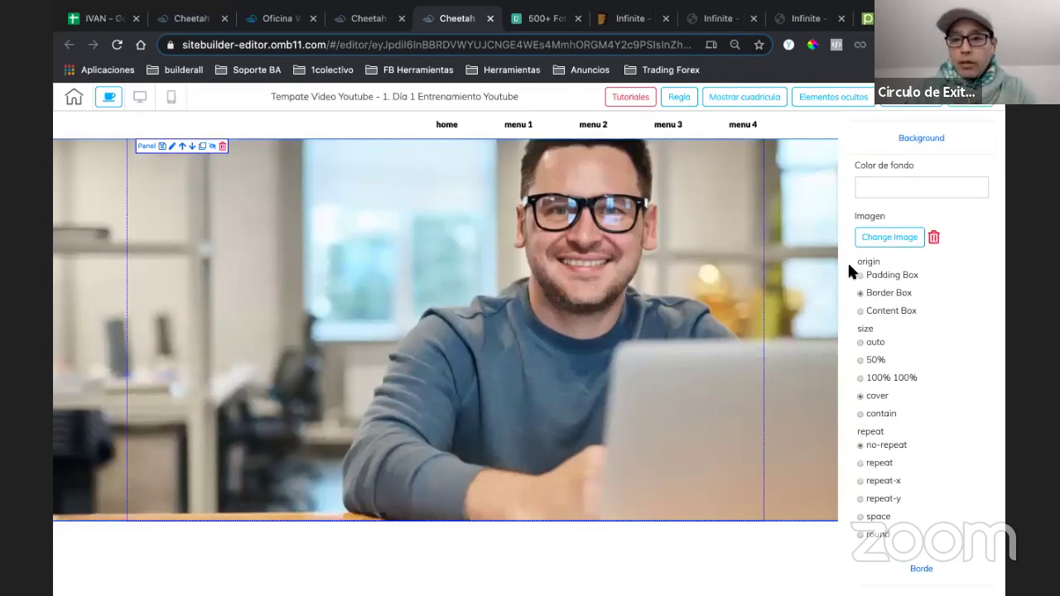
- Set the hero panel's height to 837 so more of the background photo shows
scroll(903, 240, "up", 3)
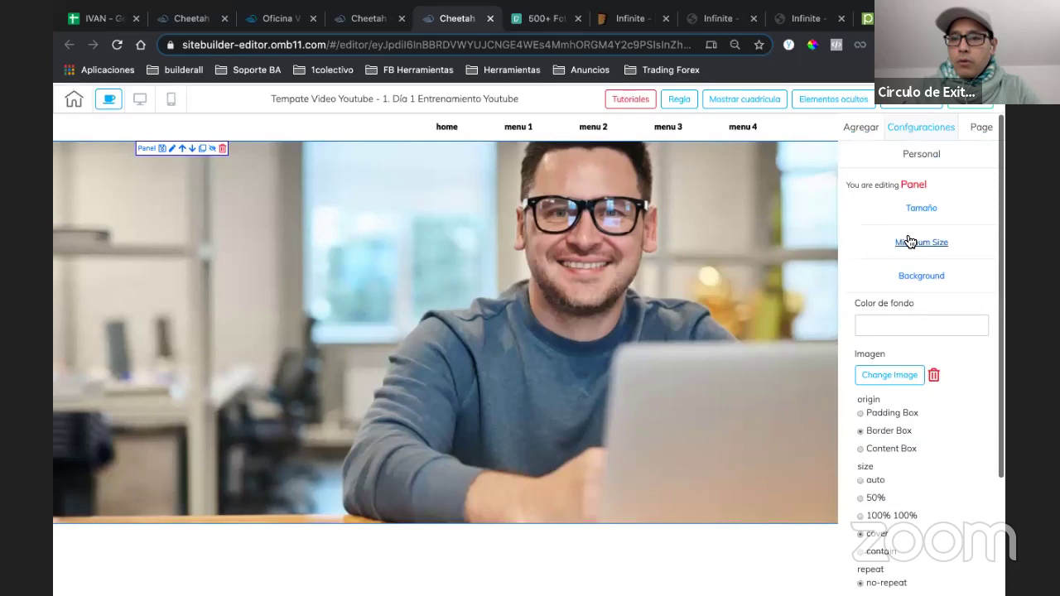
left_click(920, 206)
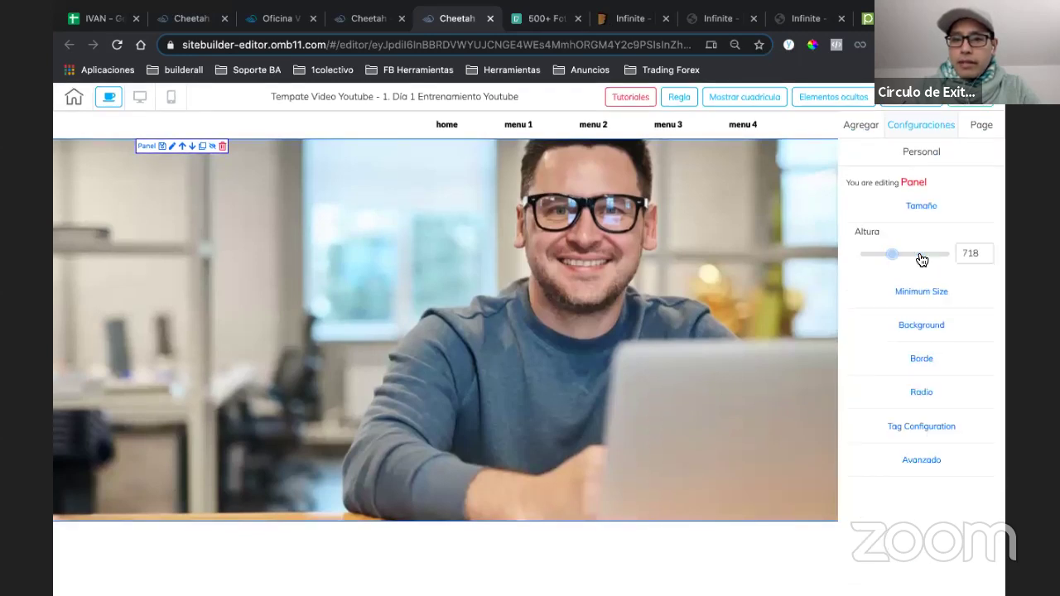
left_click(921, 256)
left_click(909, 264)
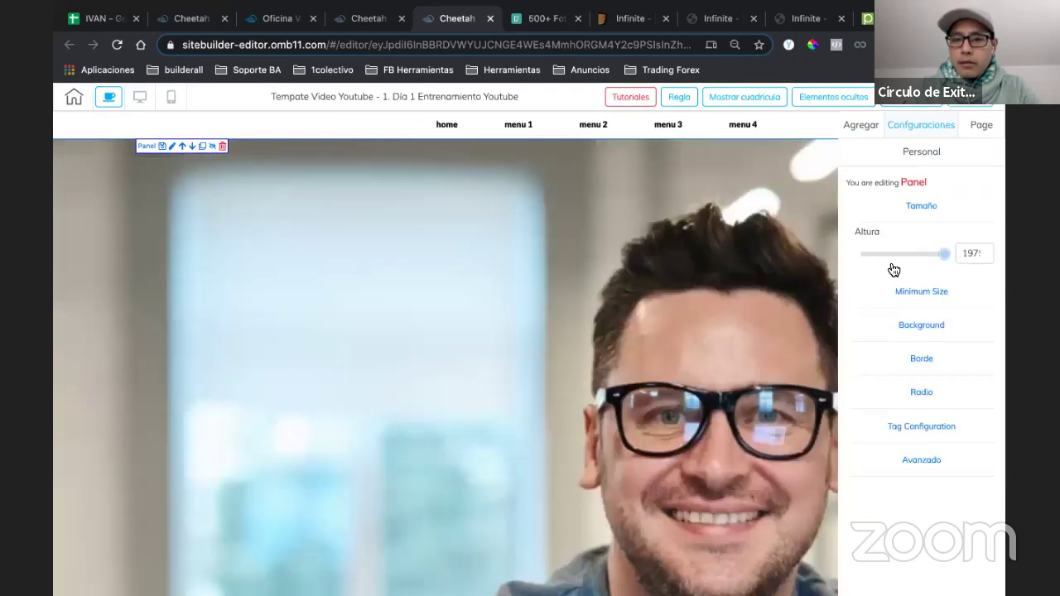
left_click(892, 265)
left_click(898, 259)
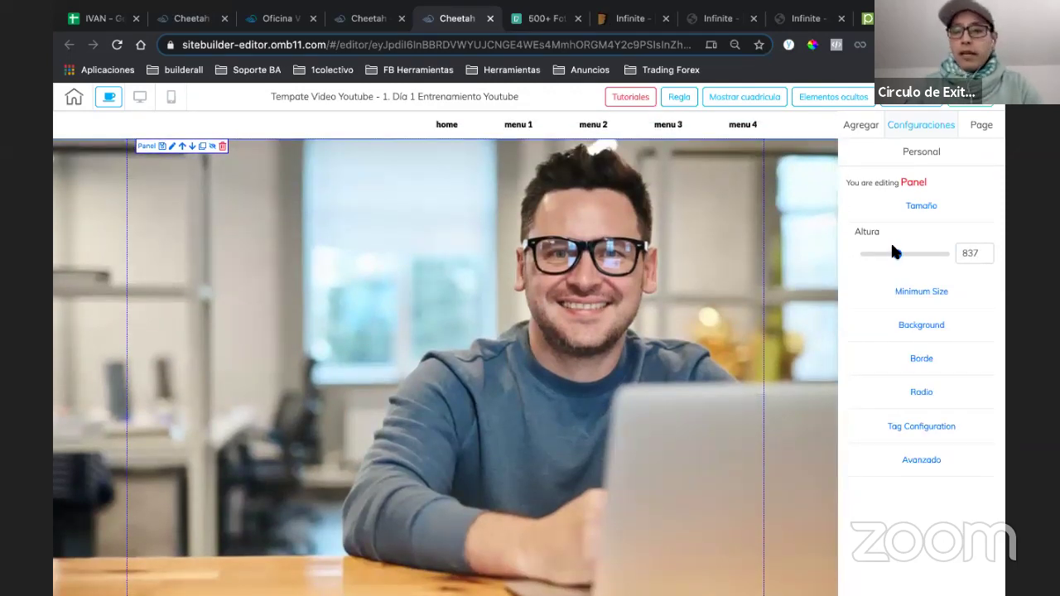
left_click(919, 206)
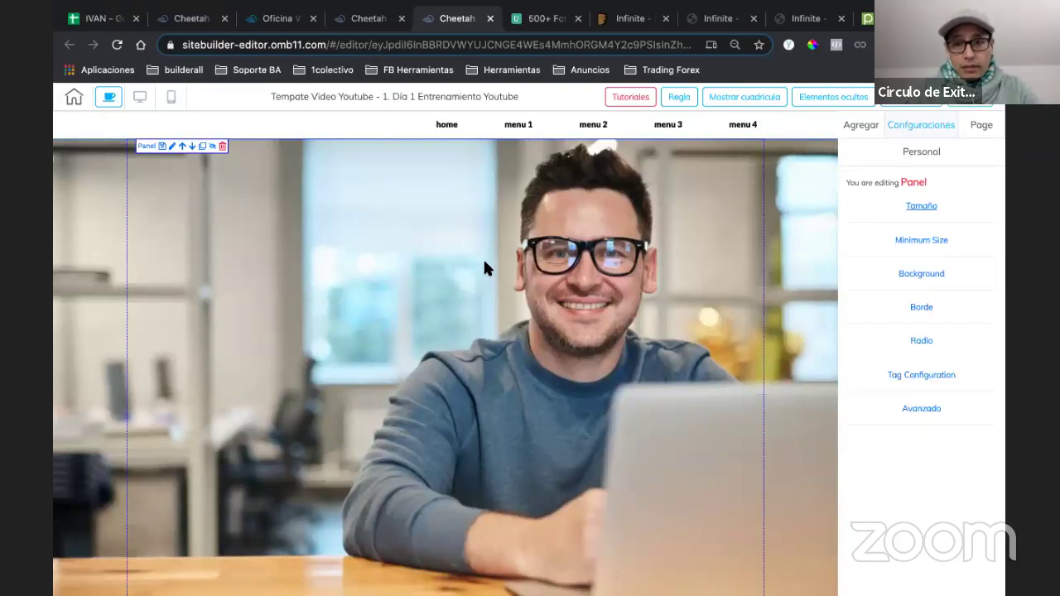
- Add a filled box element to the hero panel and enlarge it to cover most of the content area
left_click(914, 179)
left_click(963, 184)
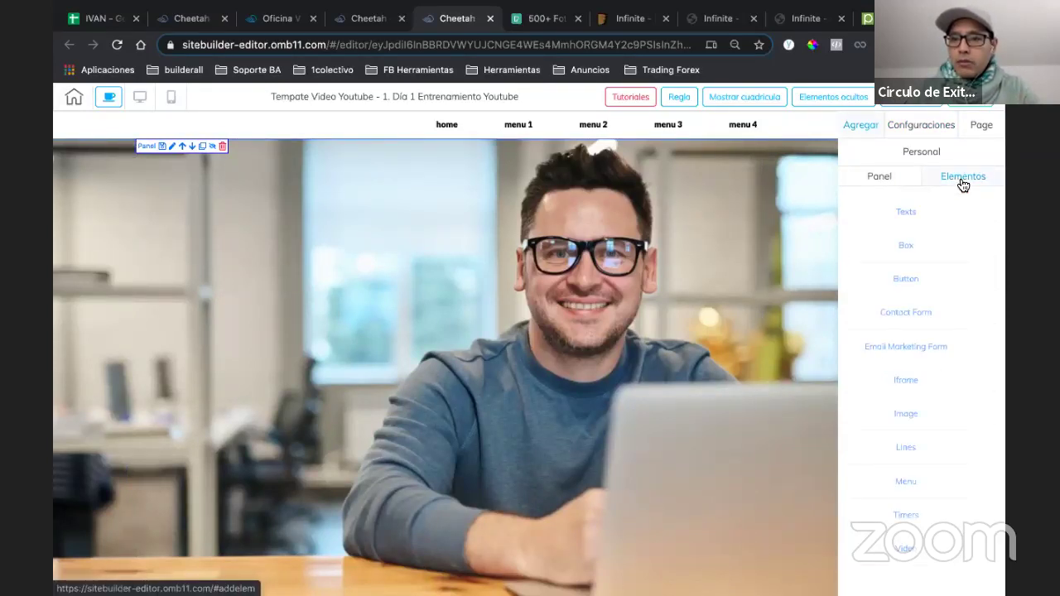
left_click_drag(938, 298, 532, 297)
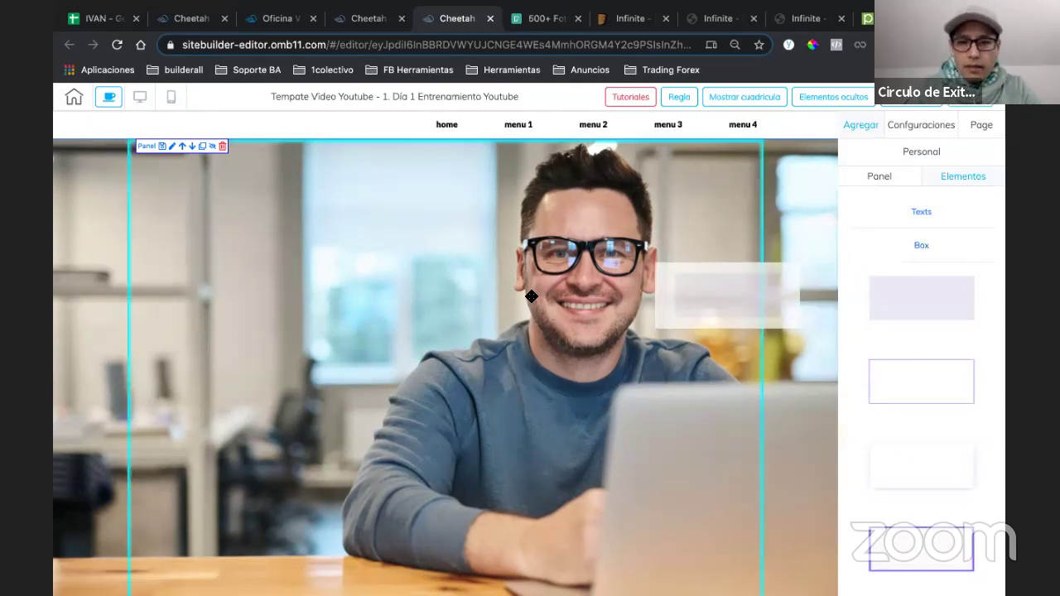
left_click_drag(689, 234, 290, 222)
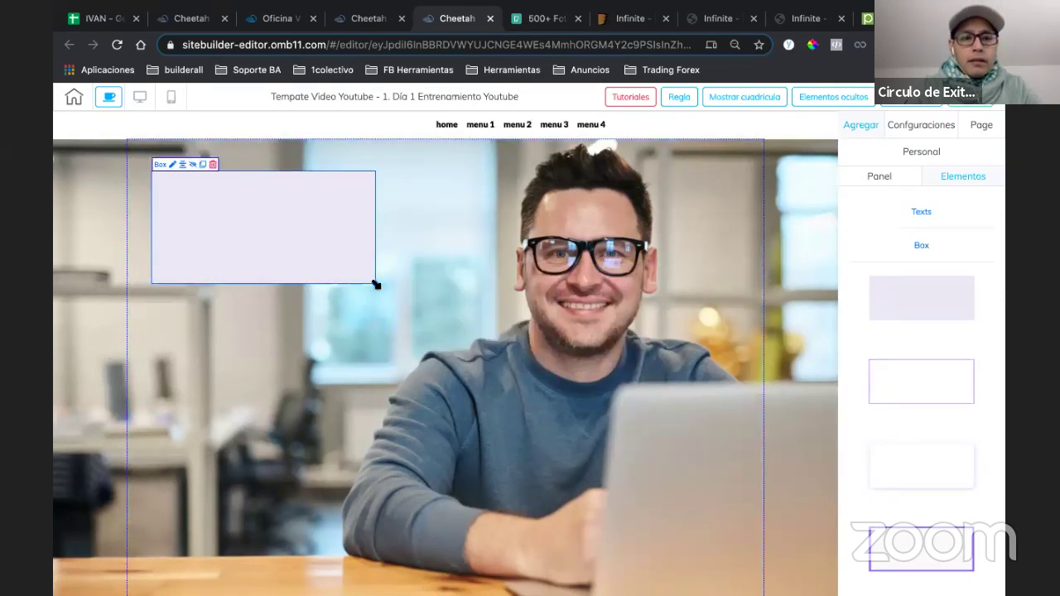
left_click_drag(373, 286, 745, 573)
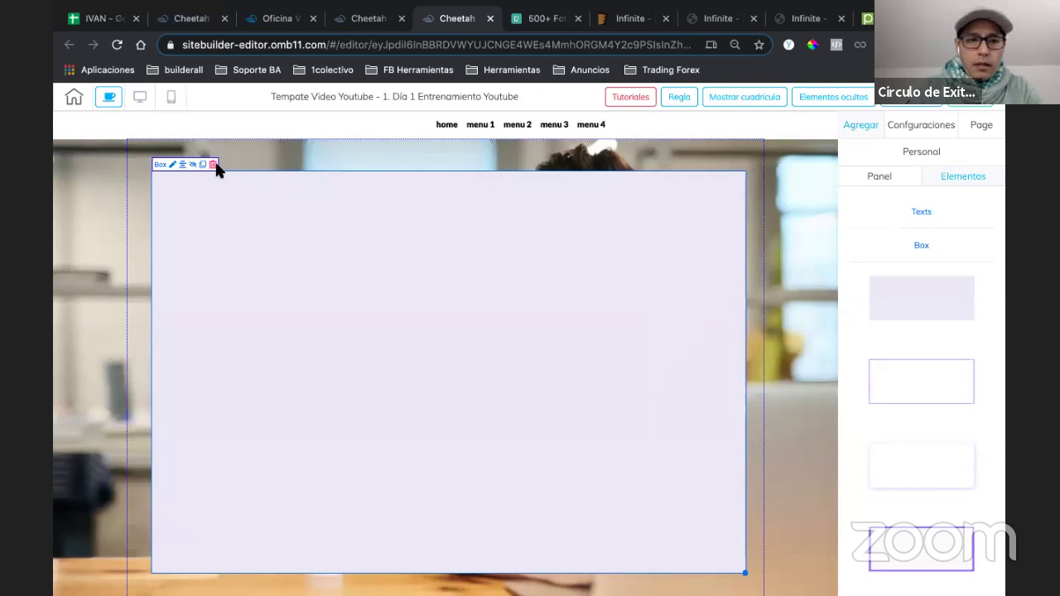
left_click_drag(186, 165, 182, 166)
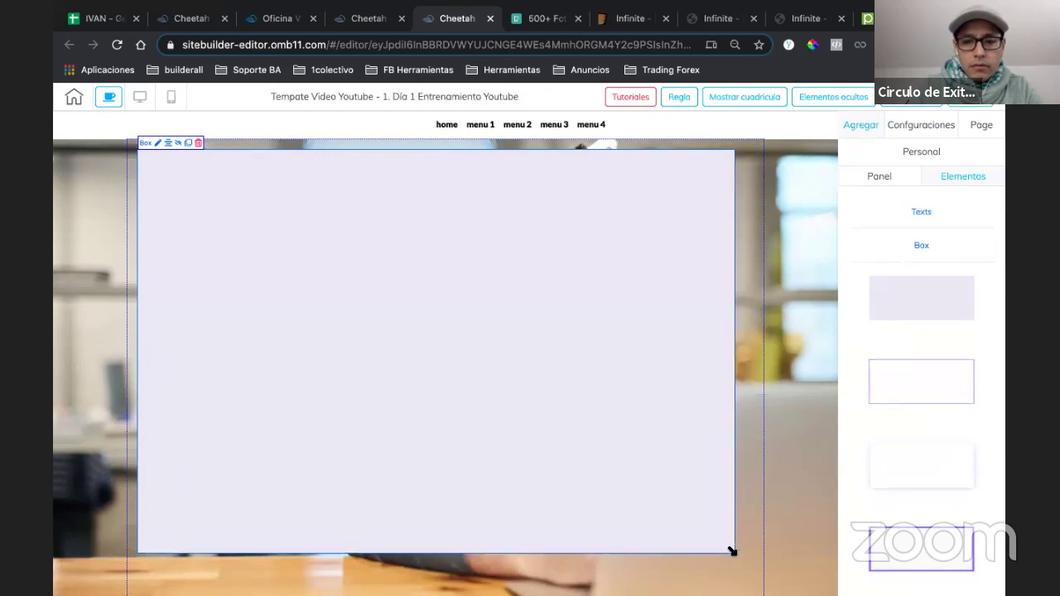
left_click_drag(731, 552, 754, 575)
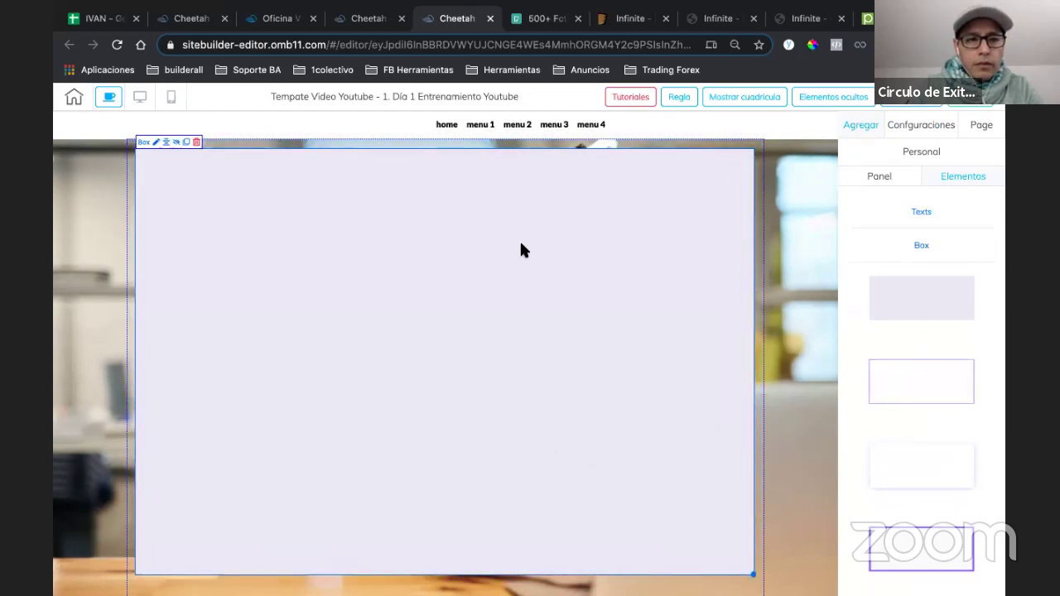
- Set the box's background color to black with 0.3 opacity to form a dark overlay on the photo
left_click(917, 249)
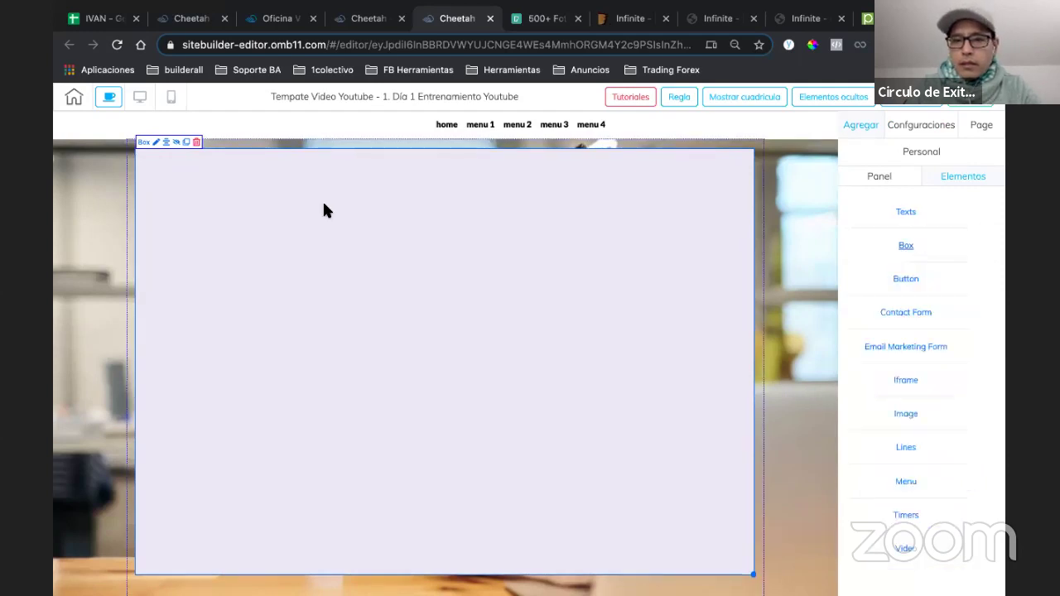
left_click(156, 143)
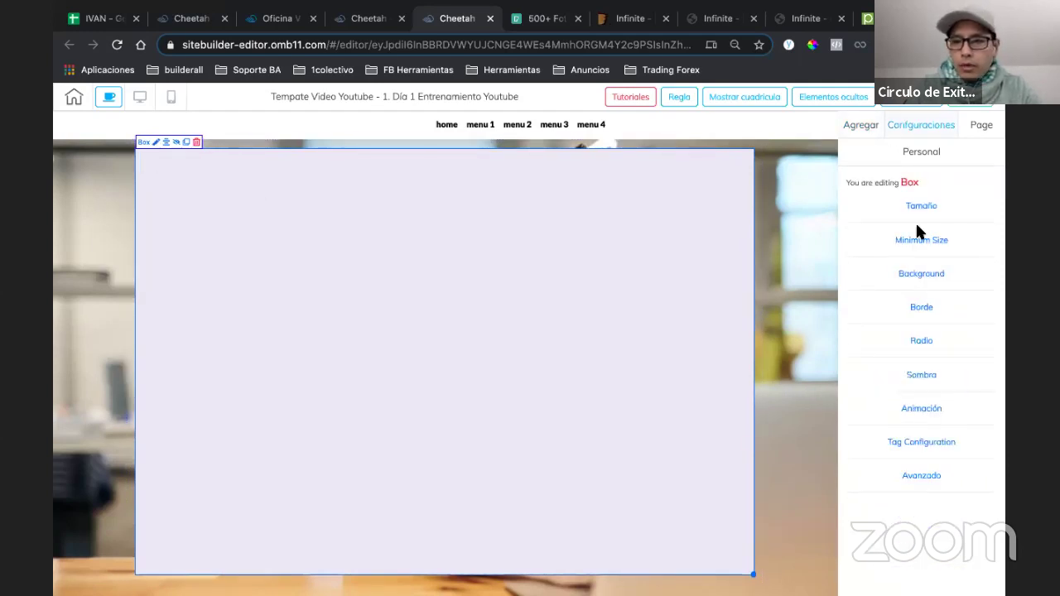
left_click(924, 280)
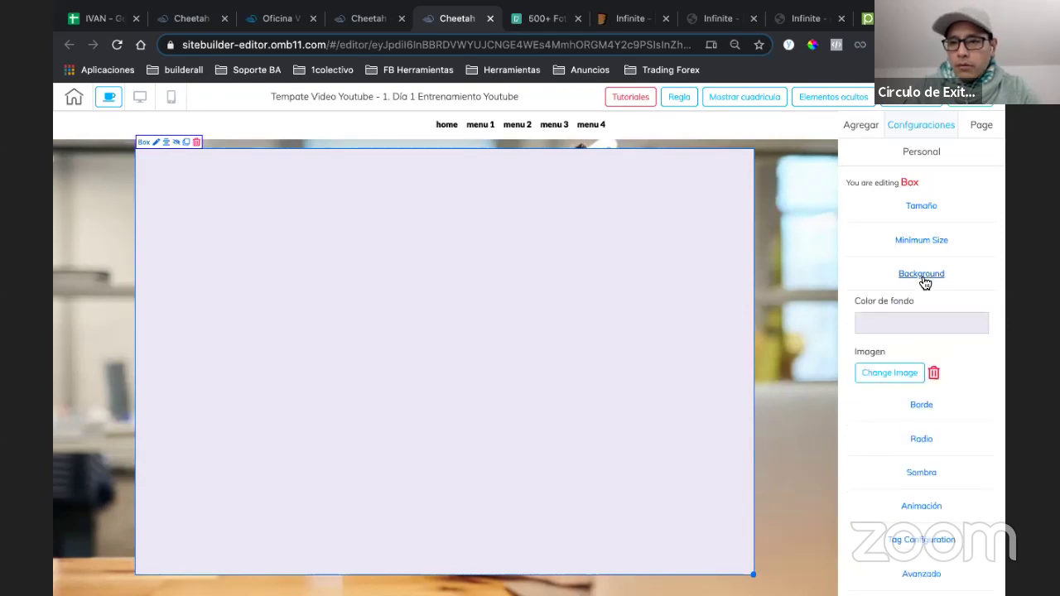
left_click(915, 332)
left_click_drag(901, 395, 856, 440)
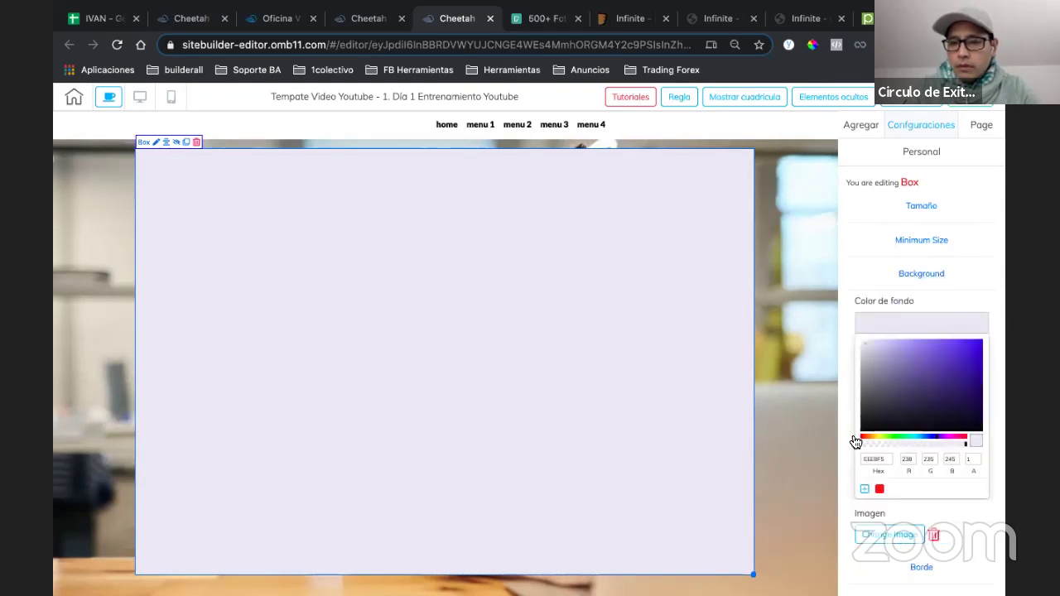
left_click_drag(941, 448, 897, 452)
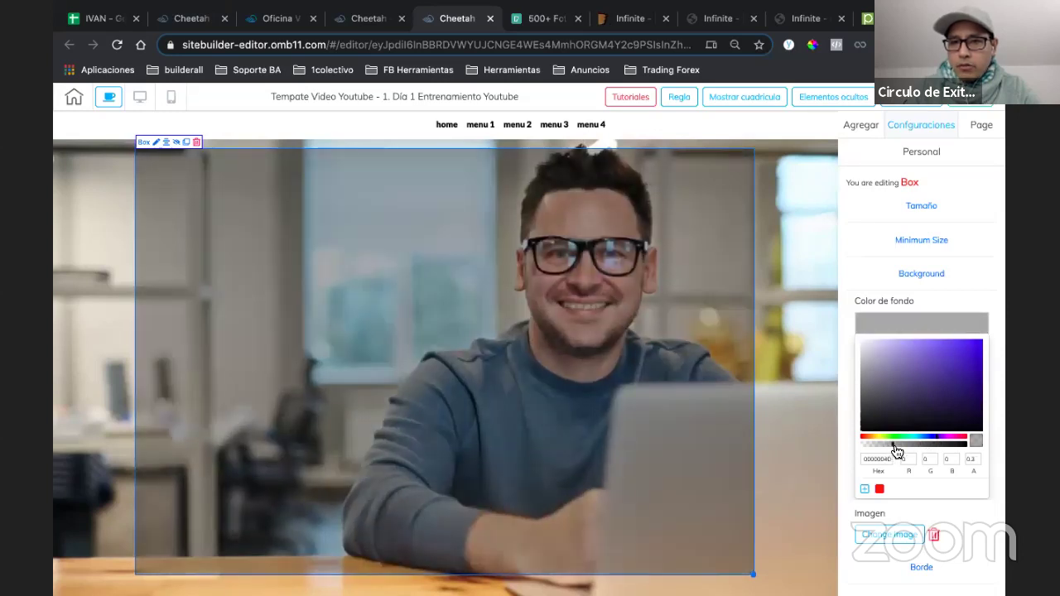
left_click(829, 318)
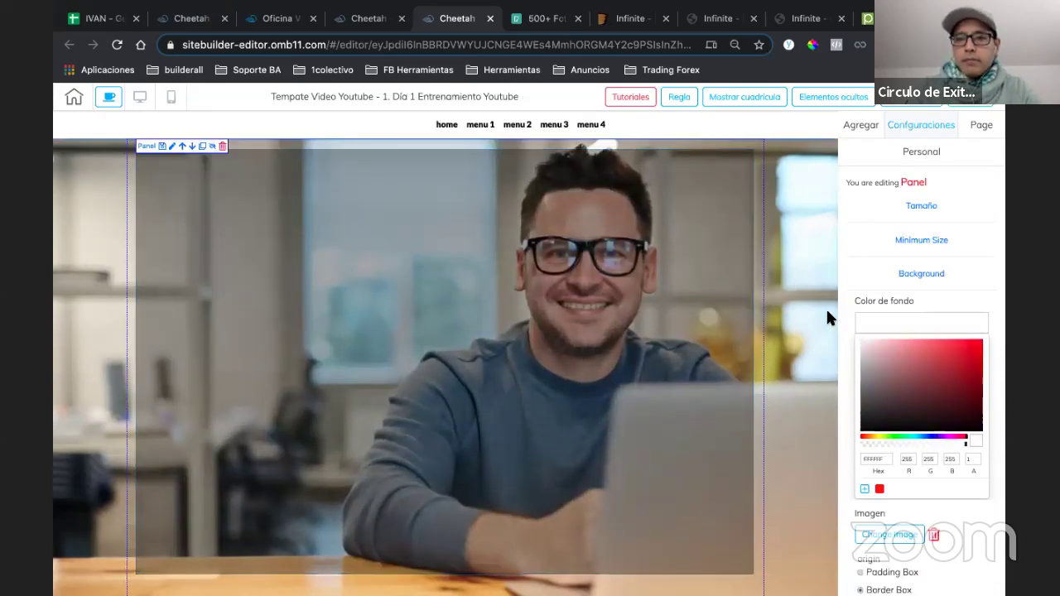
- Widen the overlay box beyond the content area on both sides of the hero panel, checking its coverage in preview
left_click(909, 123)
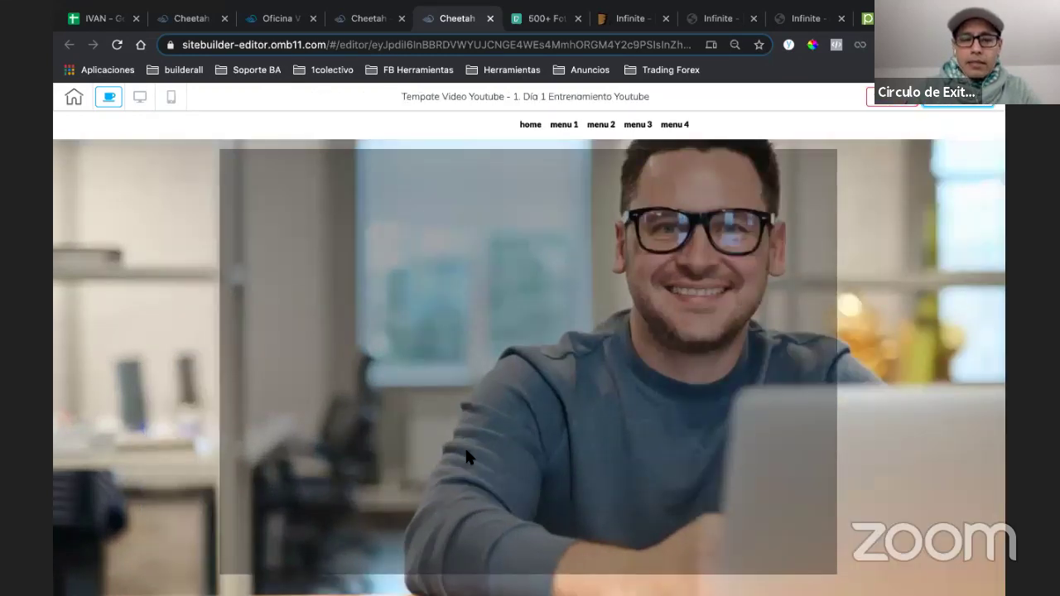
left_click(943, 103)
left_click_drag(748, 575, 762, 578)
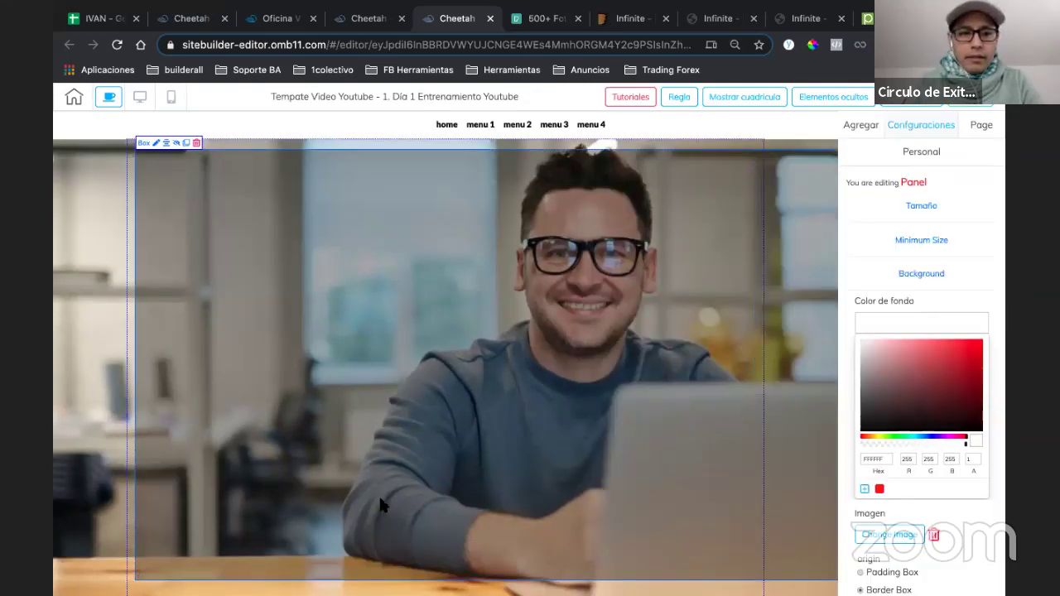
left_click_drag(337, 505, 308, 497)
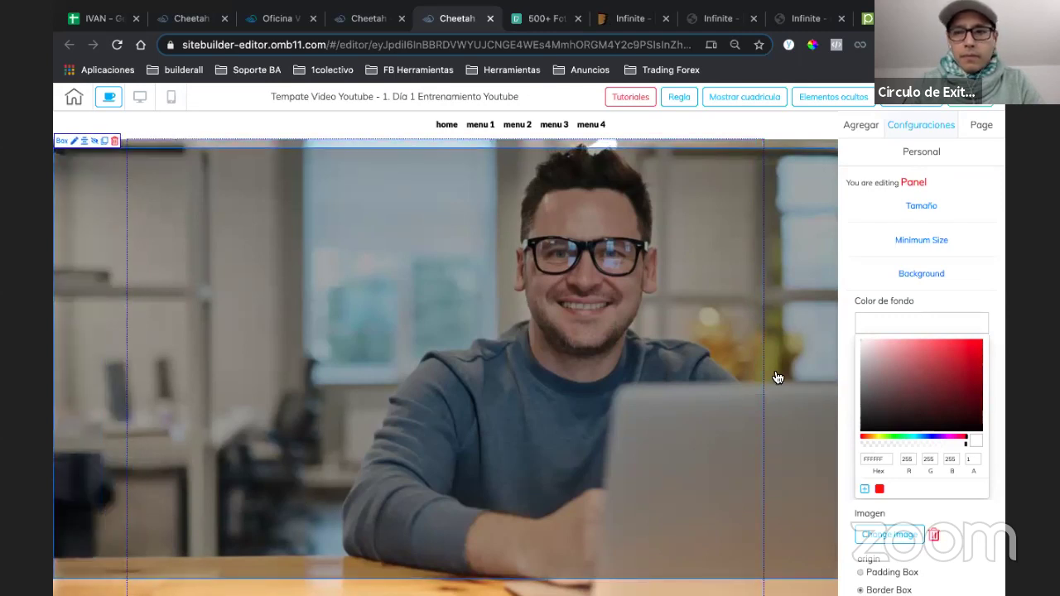
left_click(912, 108)
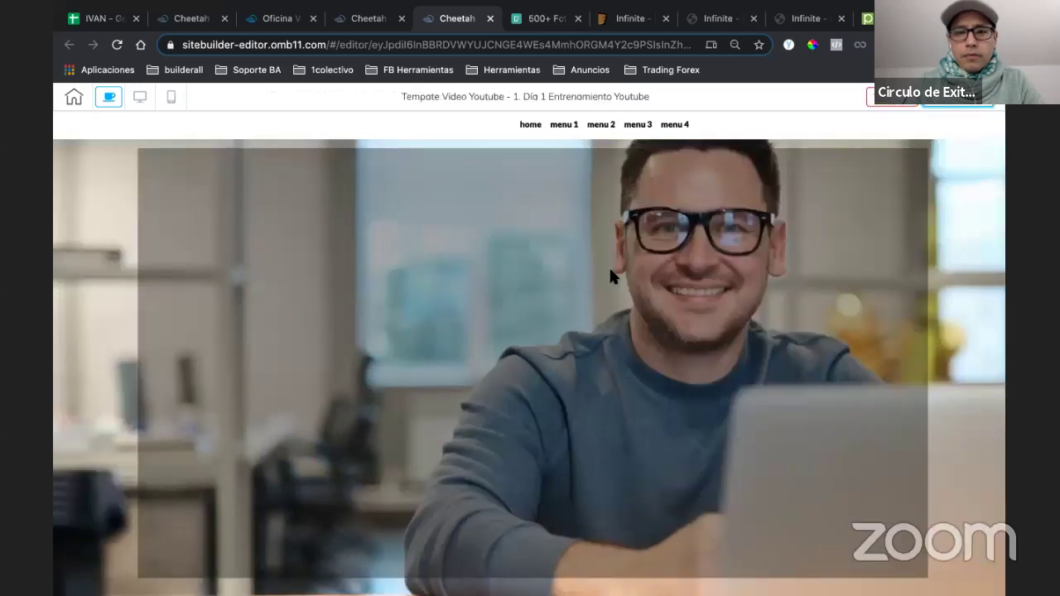
left_click(939, 110)
- Move the header menu toward the content area's right edge and add an H1 title over the hero photo
left_click_drag(585, 130, 711, 130)
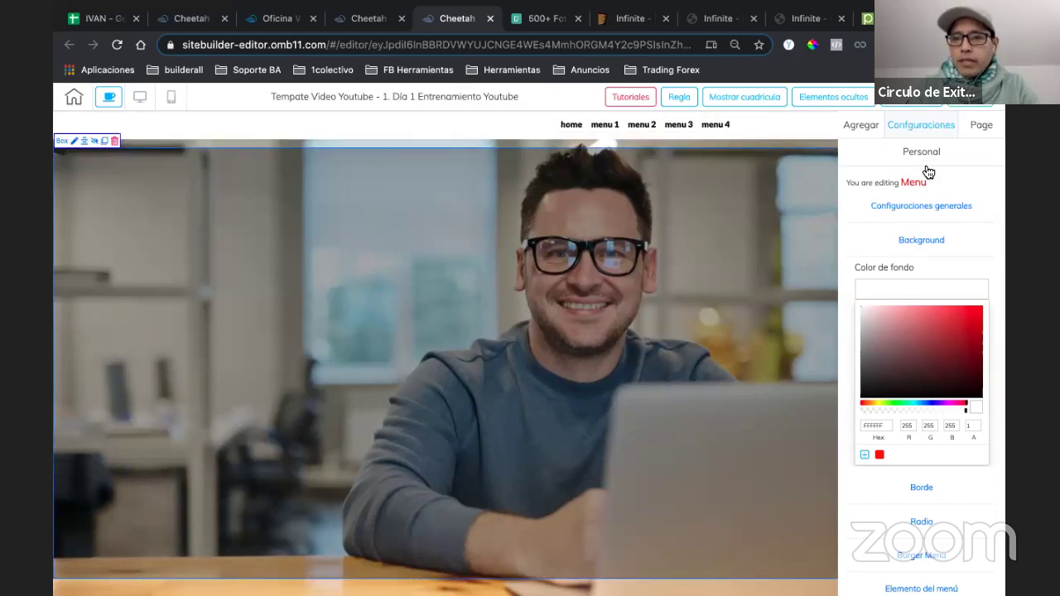
left_click(861, 124)
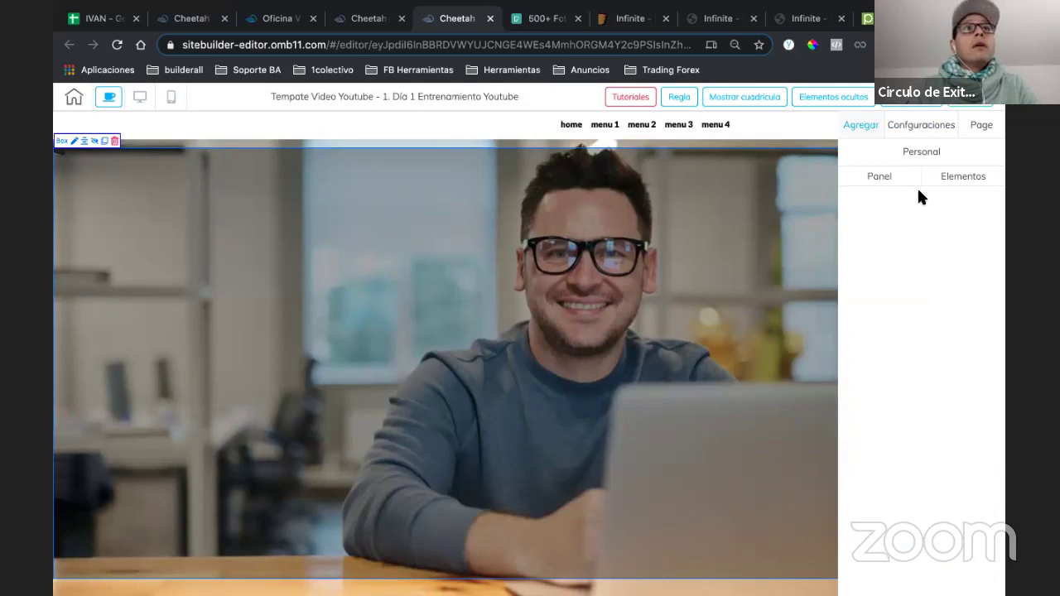
left_click(959, 179)
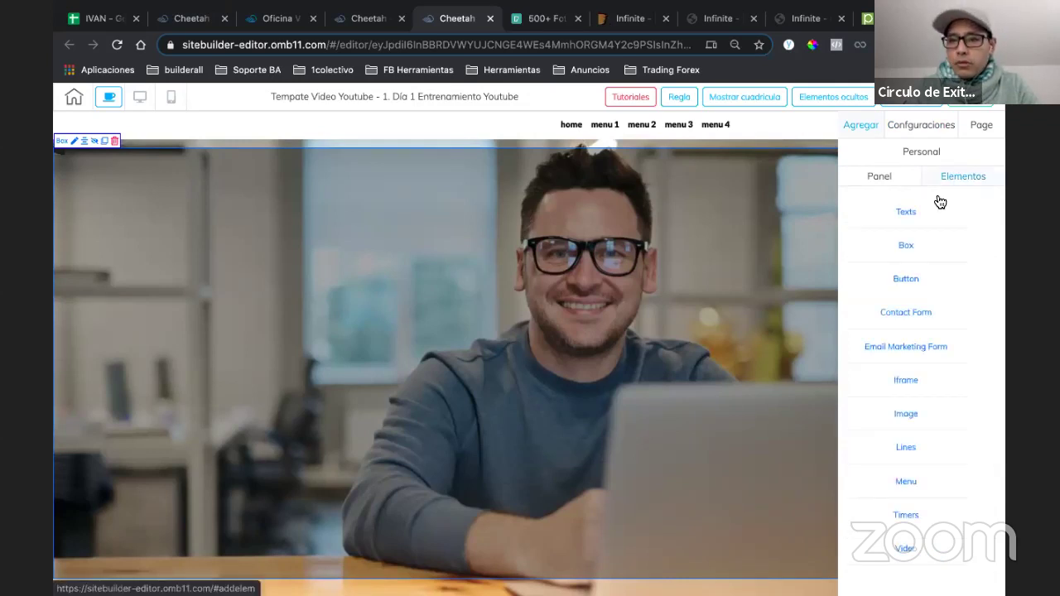
left_click(906, 212)
left_click_drag(842, 255, 412, 303)
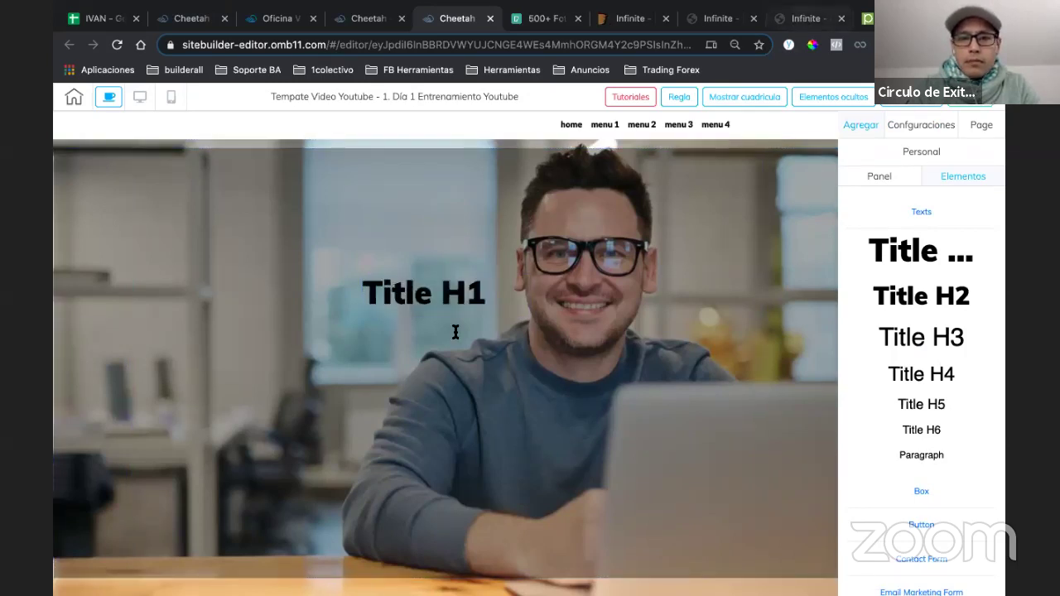
- Replace the title's text with the headline "INFINITE TEMPLATE PROMOTO YOUR SERVICES" copied from the Infinite template page
left_click(803, 18)
double_click(443, 286)
left_click(378, 286)
left_click_drag(378, 286, 746, 334)
key("super+c")
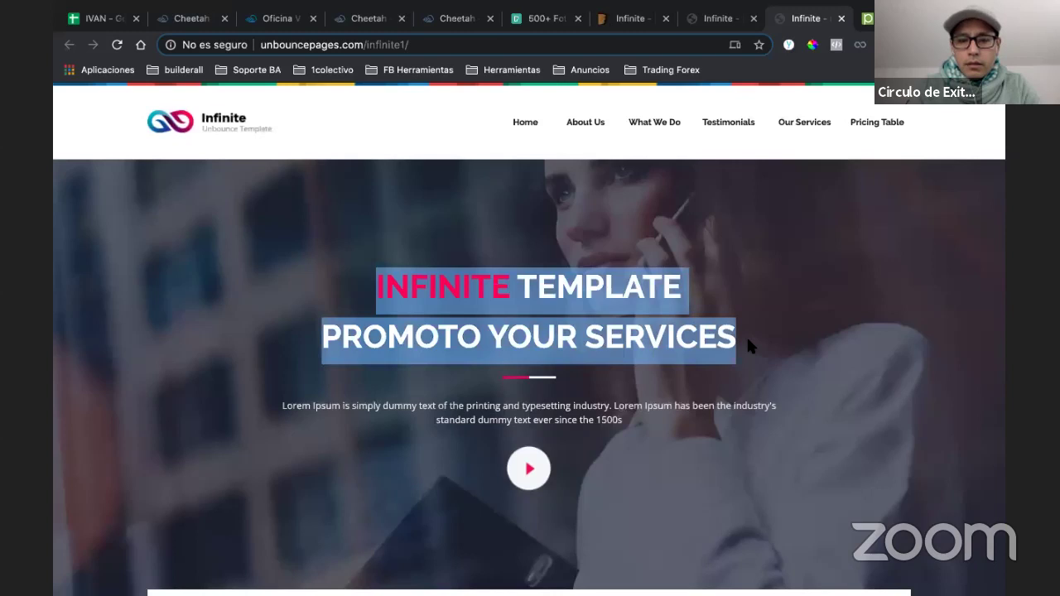
left_click(457, 19)
double_click(459, 293)
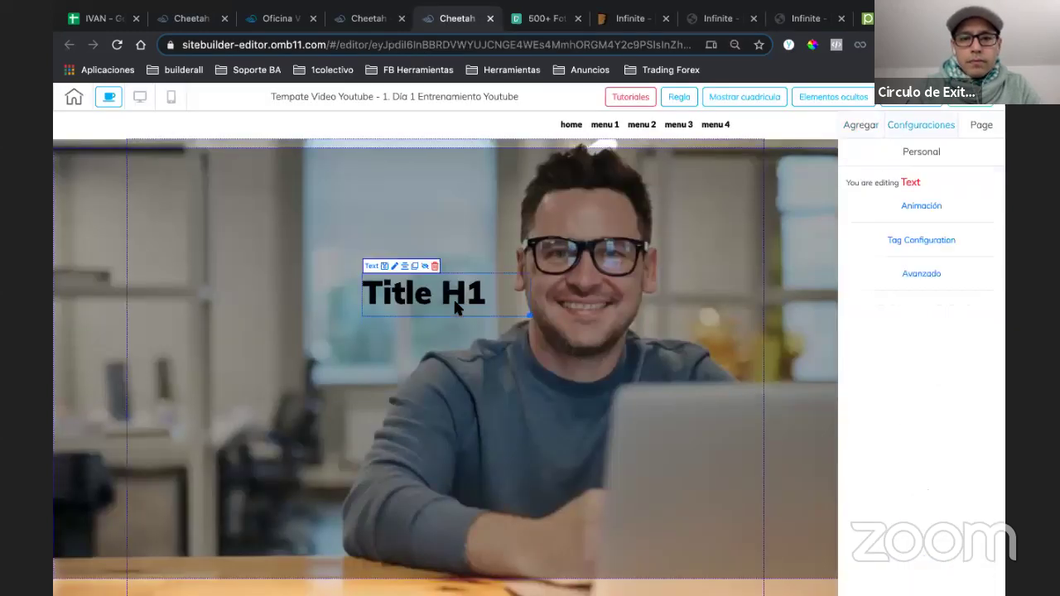
key("super+a")
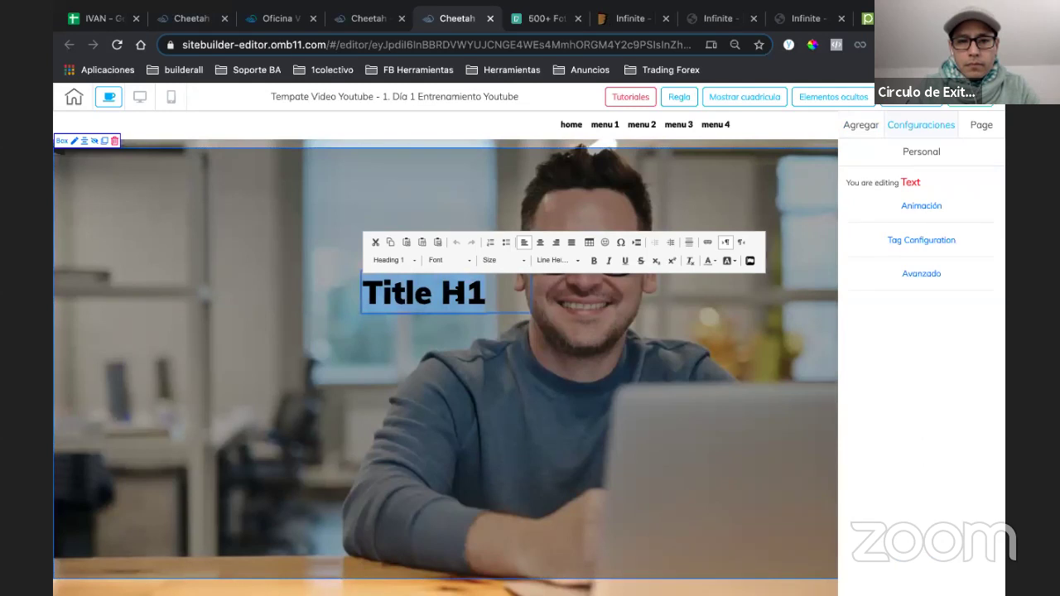
key("super+v")
- Format both lines of the pasted headline as Heading 1
left_click_drag(485, 294, 362, 279)
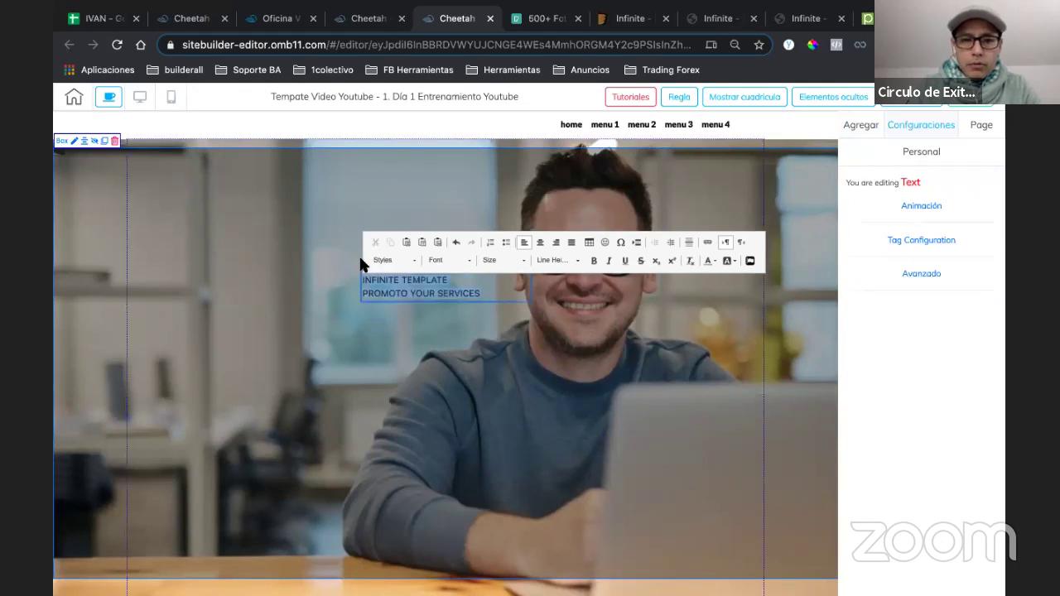
left_click(406, 260)
left_click(414, 313)
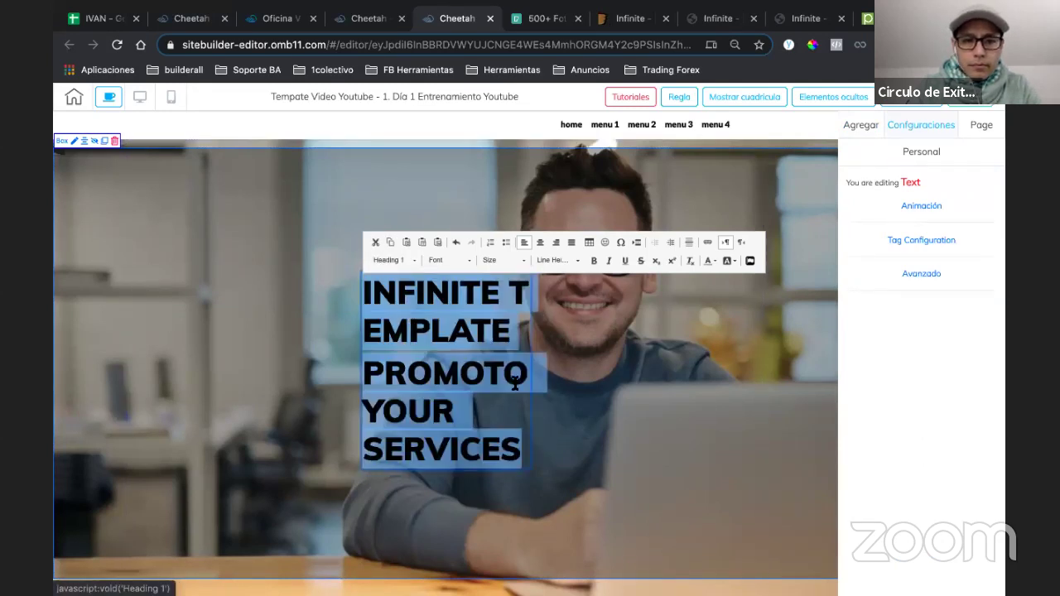
- Widen the headline's text box to fit each phrase on one line, move it to the hero's middle and center-align the text
left_click(531, 426)
left_click(532, 431)
left_click_drag(532, 439, 800, 402)
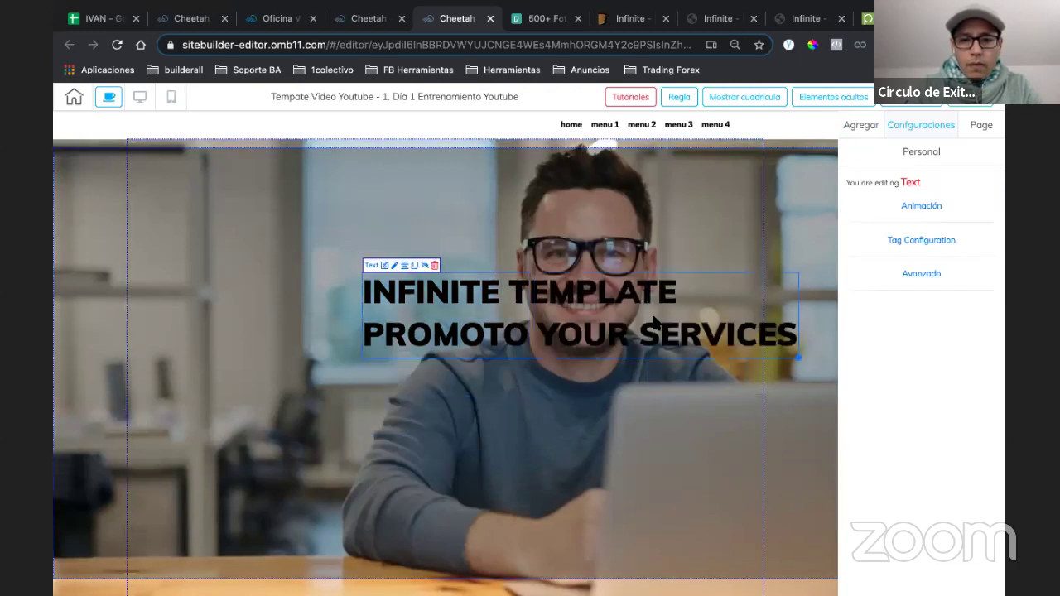
left_click(654, 322)
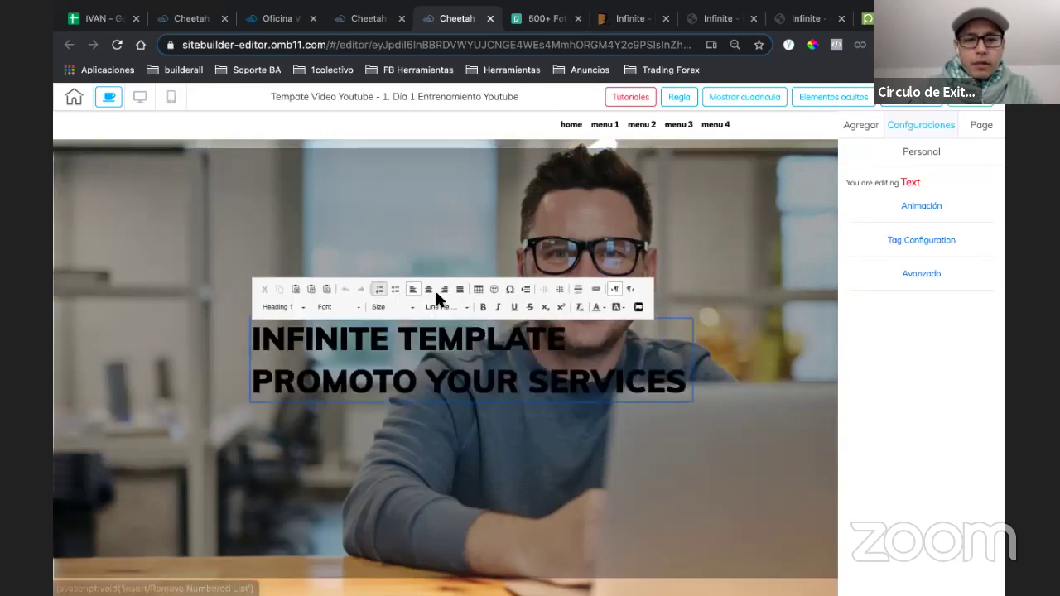
left_click(429, 290)
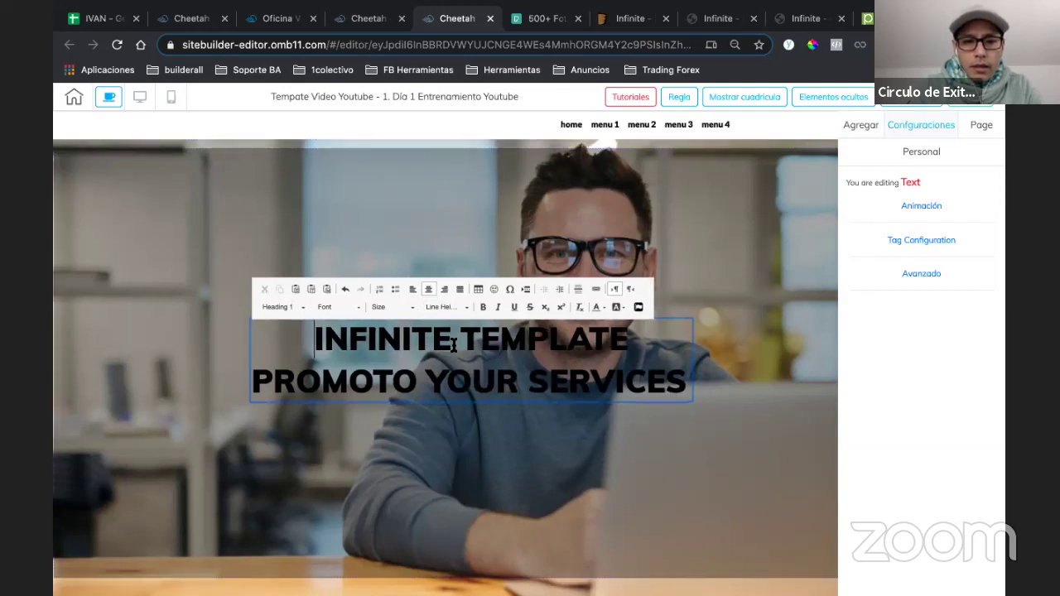
- Color the headline's word INFINITE red, using the Infinite template page as the reference
left_click_drag(453, 345, 329, 343)
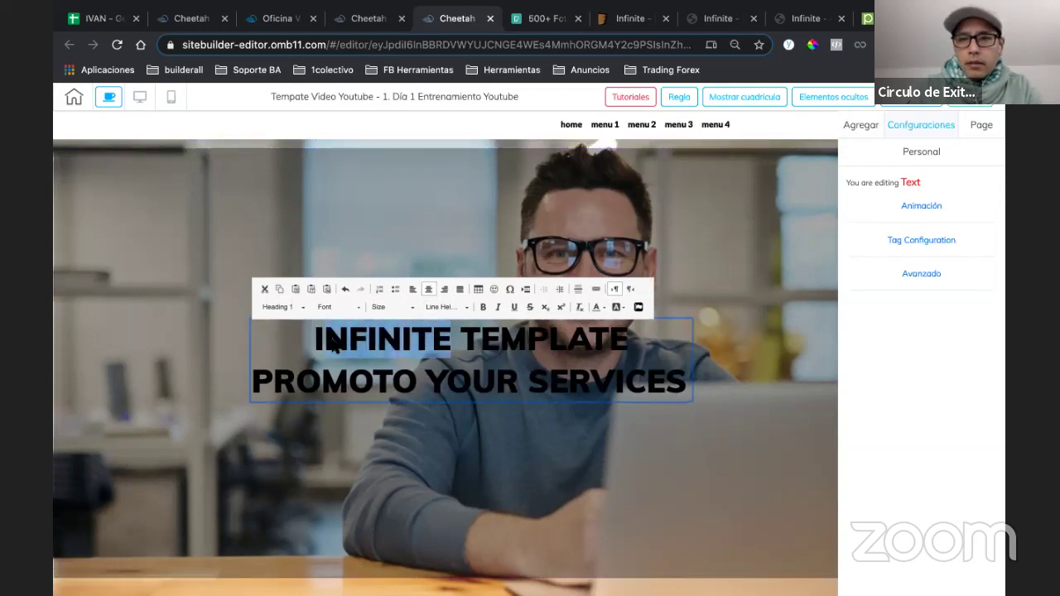
key("ctrl+Tab")
key("ctrl+Tab")
key("ctrl+Tab")
key("ctrl+Tab")
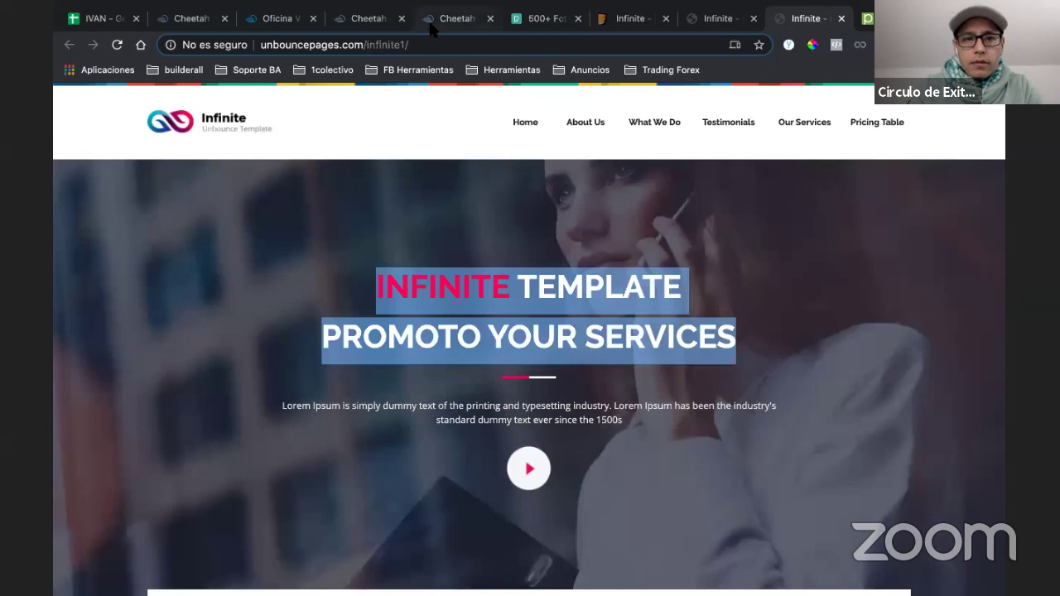
left_click(452, 18)
double_click(454, 348)
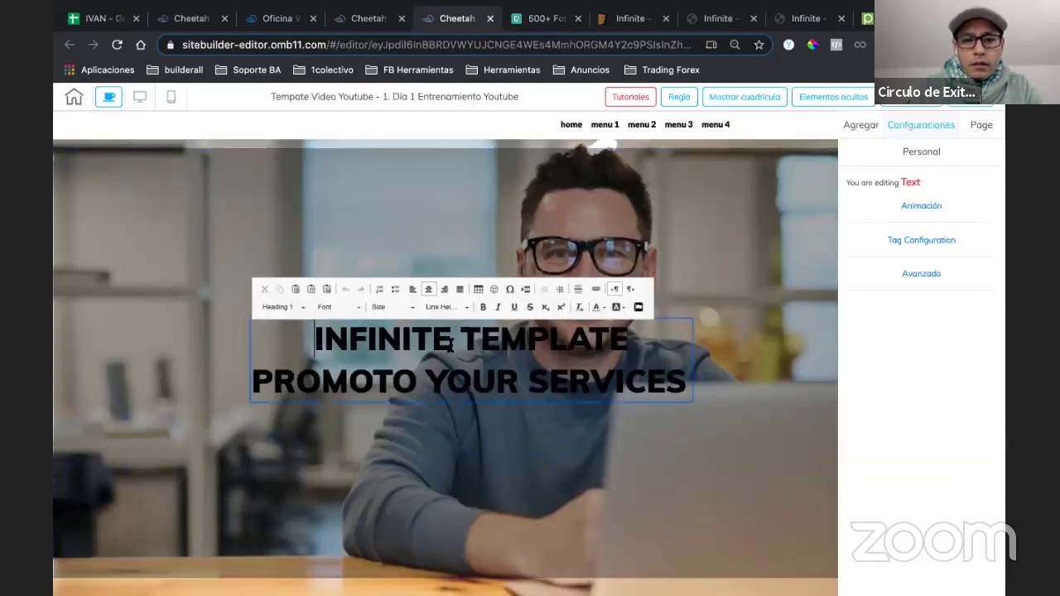
left_click(598, 307)
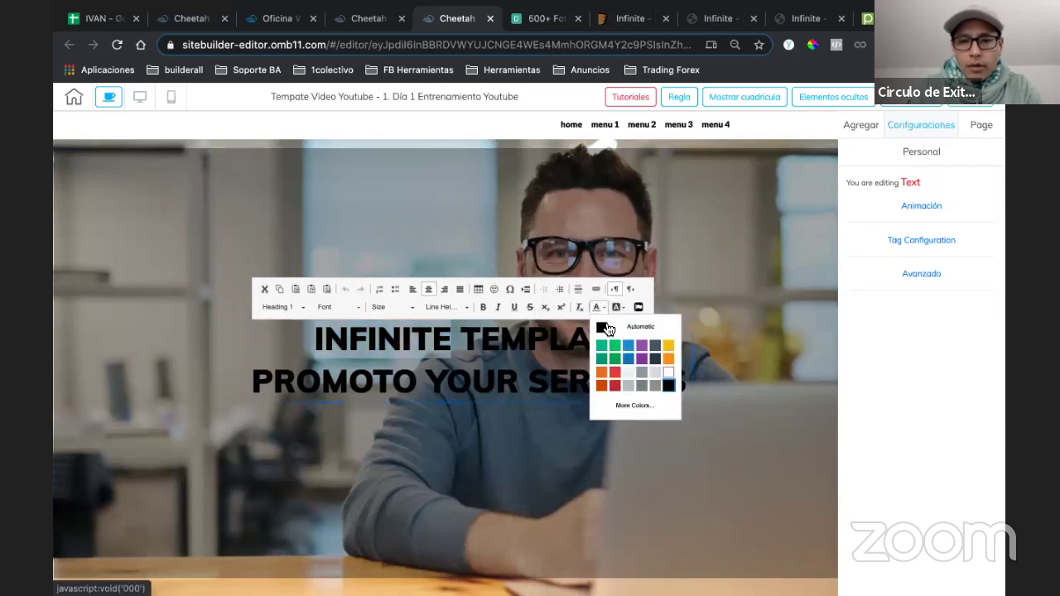
left_click(615, 372)
- Color the rest of the headline, TEMPLATE PROMOTO YOUR SERVICES, white
left_click_drag(466, 341, 691, 387)
left_click(602, 311)
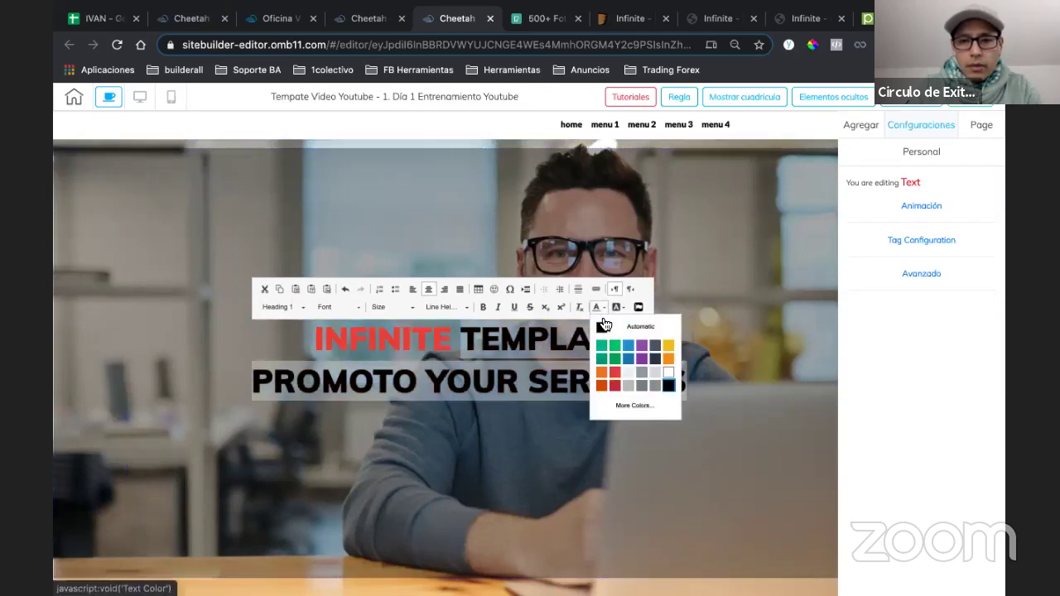
left_click(672, 374)
left_click(678, 375)
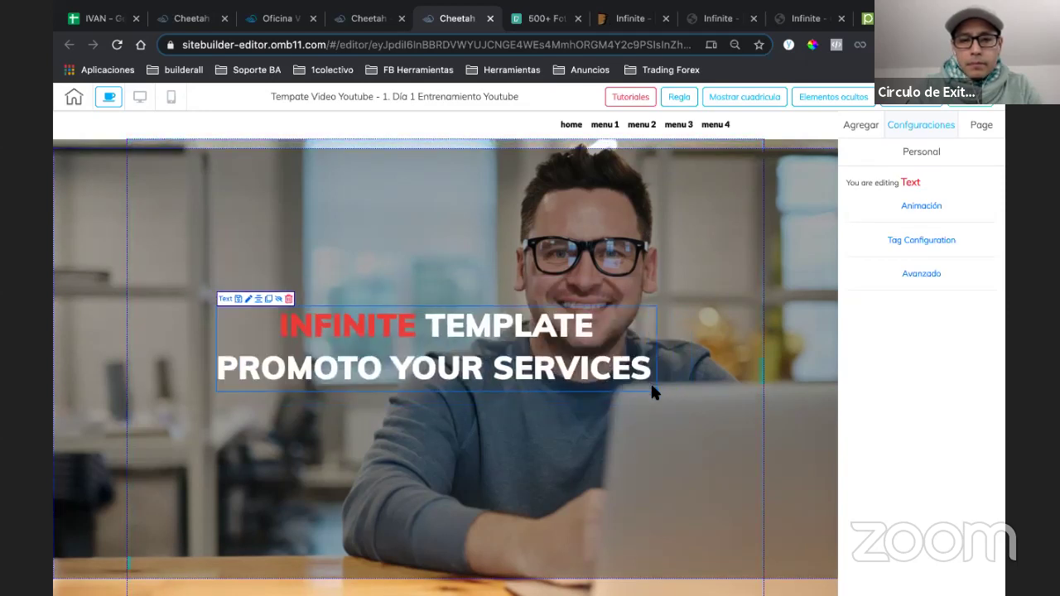
- Join the headline's second line to the first as a single centered paragraph, undoing the extra letter deletion
left_click_drag(655, 390, 708, 390)
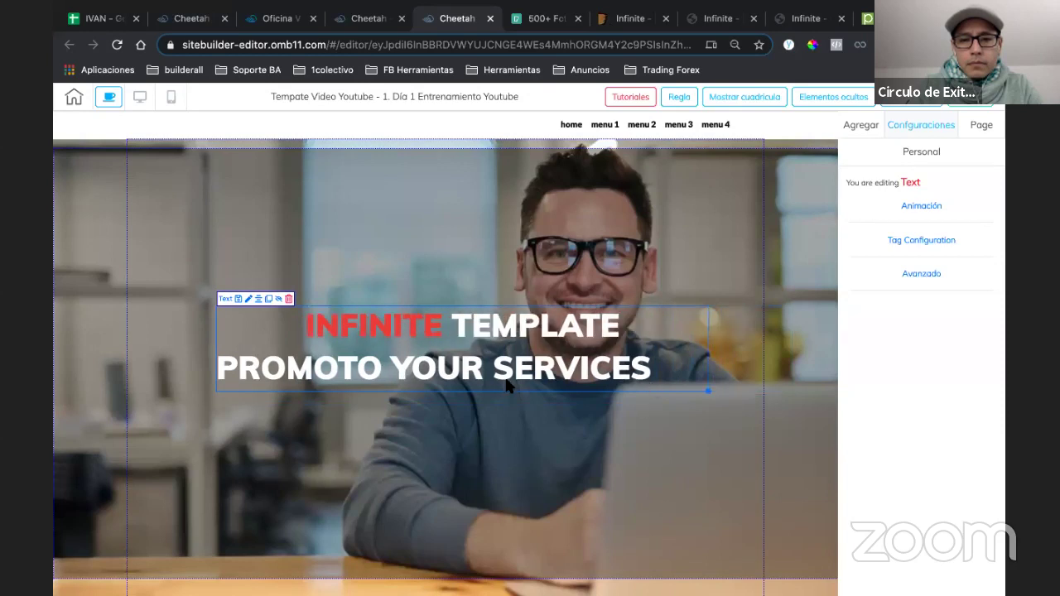
double_click(222, 367)
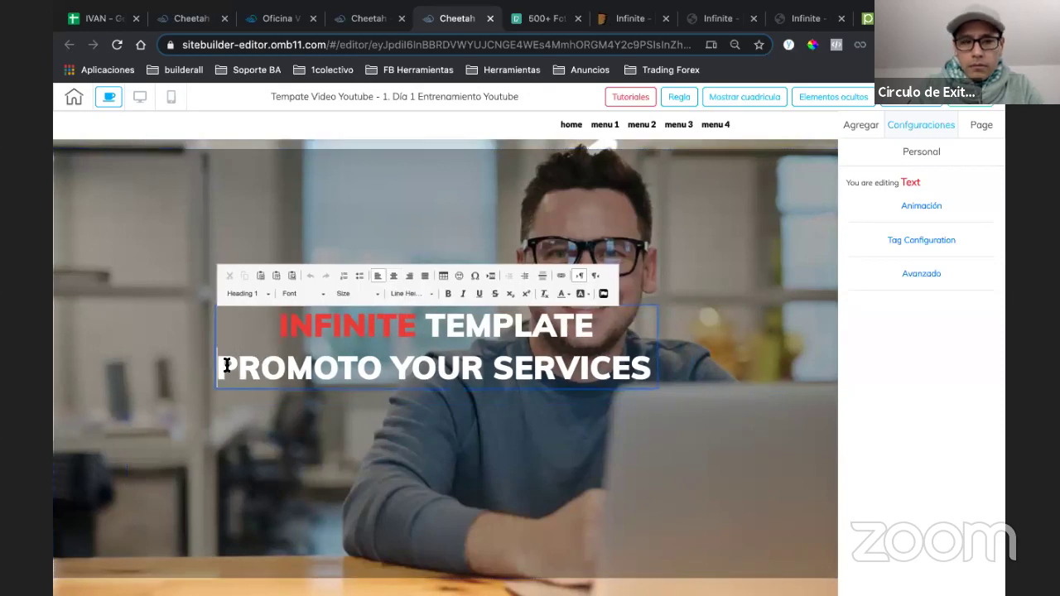
key("BackSpace")
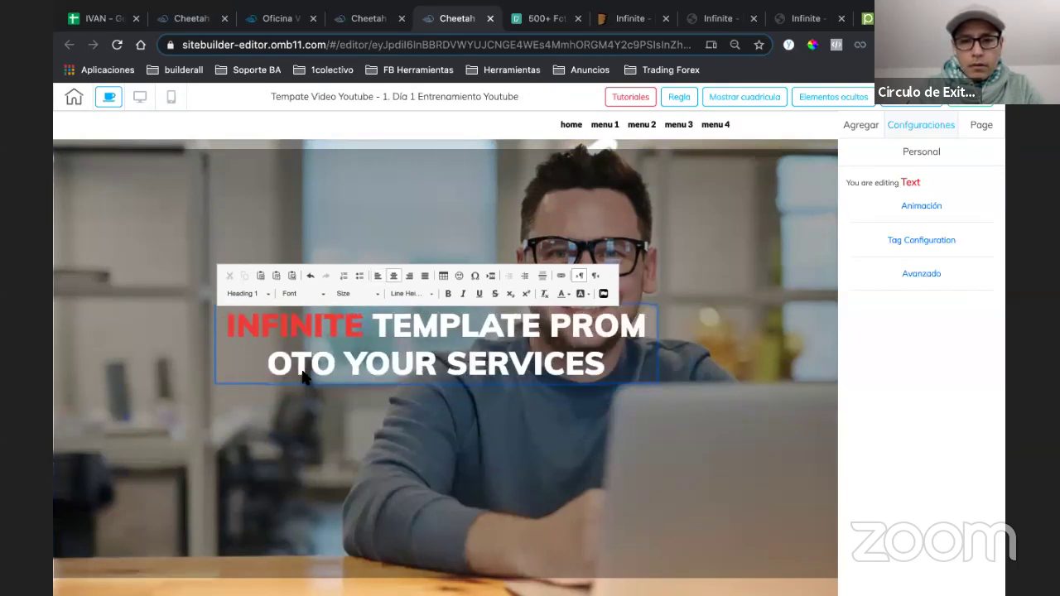
left_click(269, 362)
key("BackSpace")
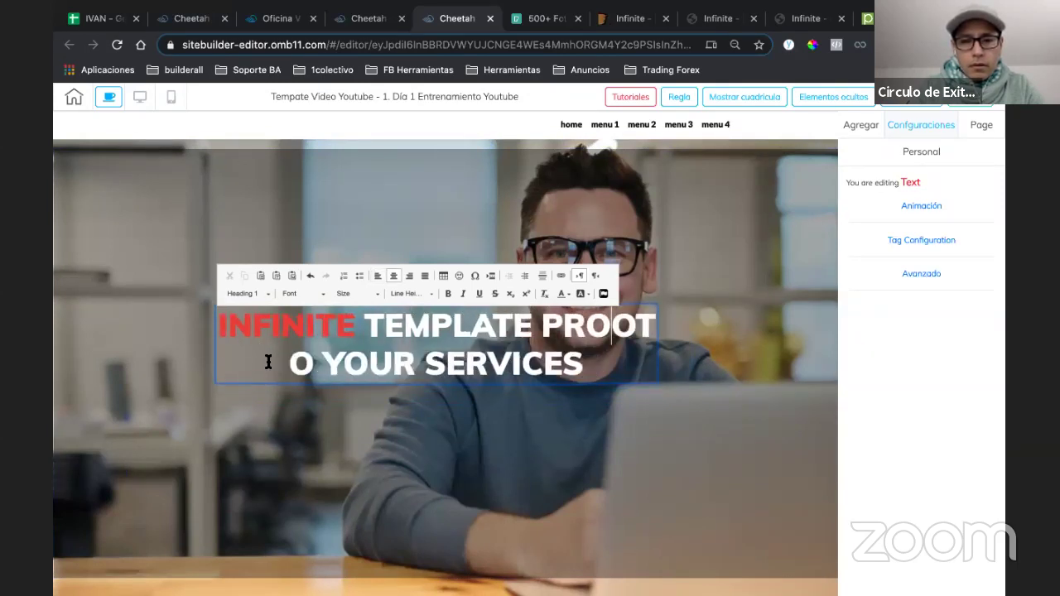
key("ctrl+z")
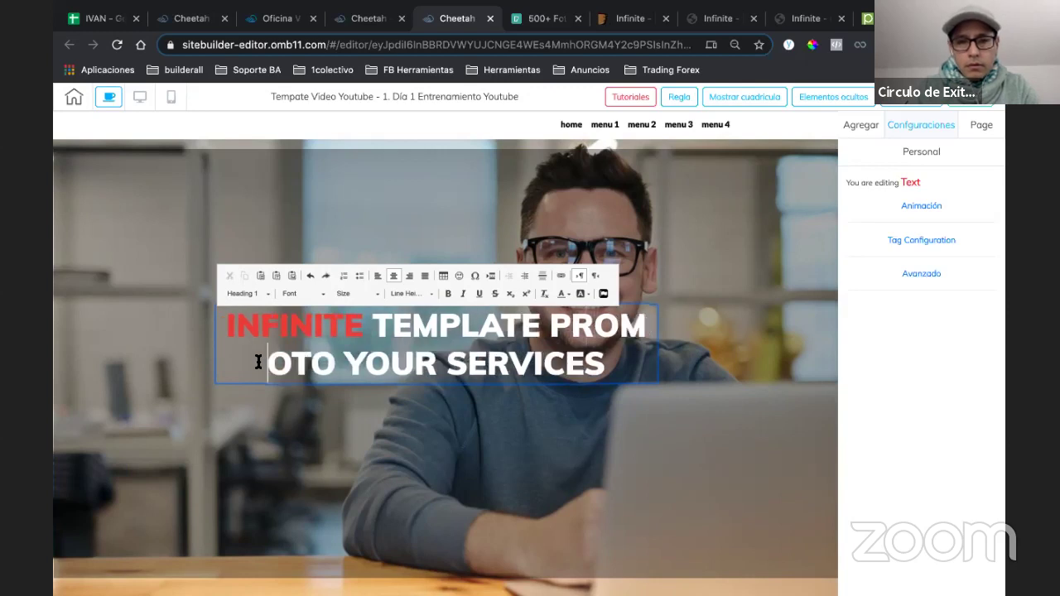
left_click(650, 373)
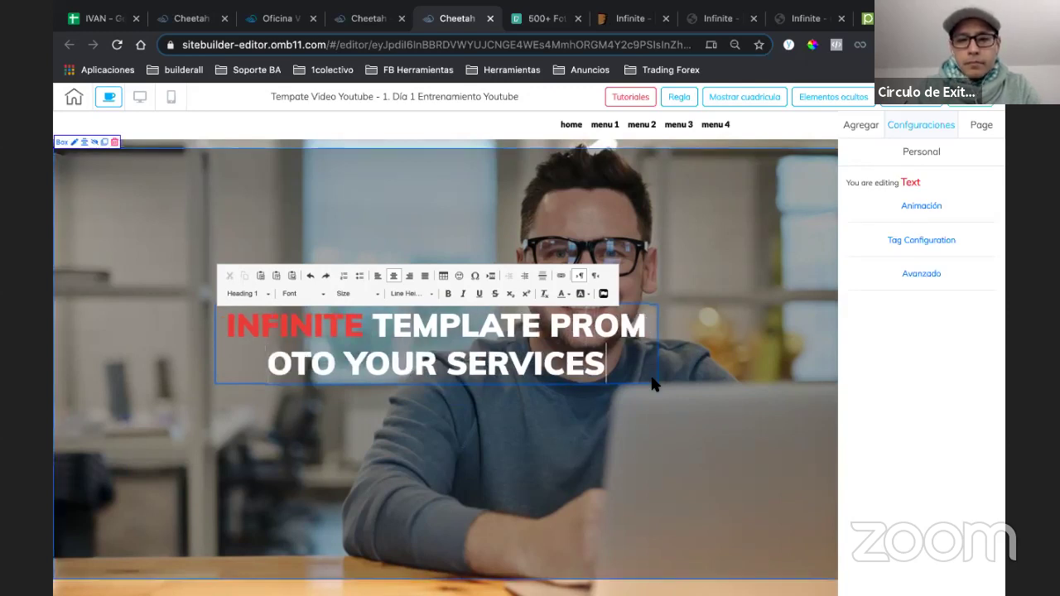
left_click(709, 339)
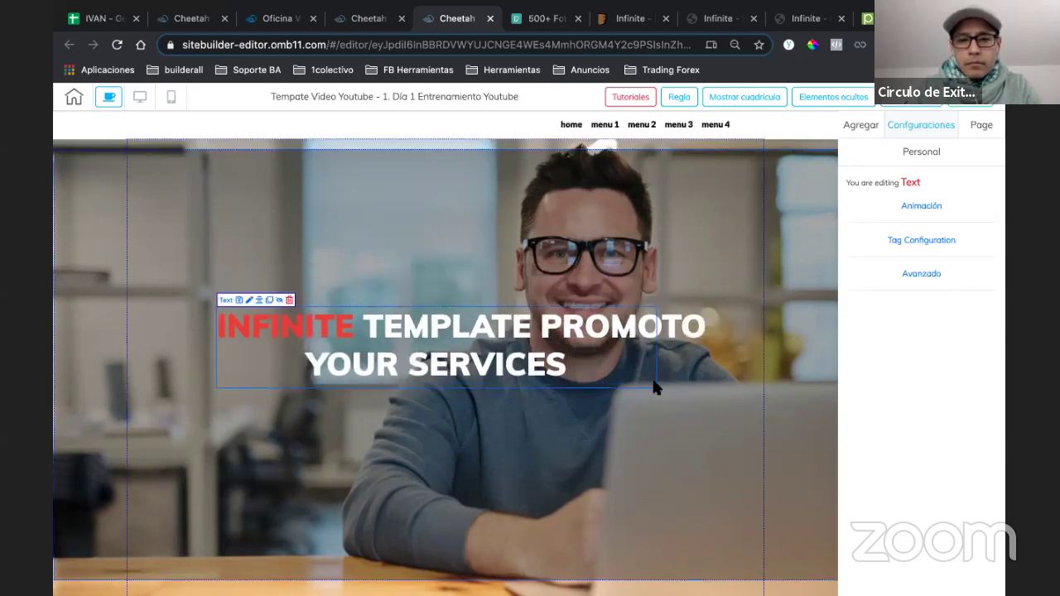
- Widen the headline's text box so TEMPLATE PROMOTO fits on the first line, and reposition it around the hero's center
left_click_drag(662, 388, 760, 401)
left_click_drag(651, 308, 606, 309)
mouse_move(525, 355)
left_mouse_down()
mouse_move(525, 338)
mouse_move(528, 353)
left_mouse_up()
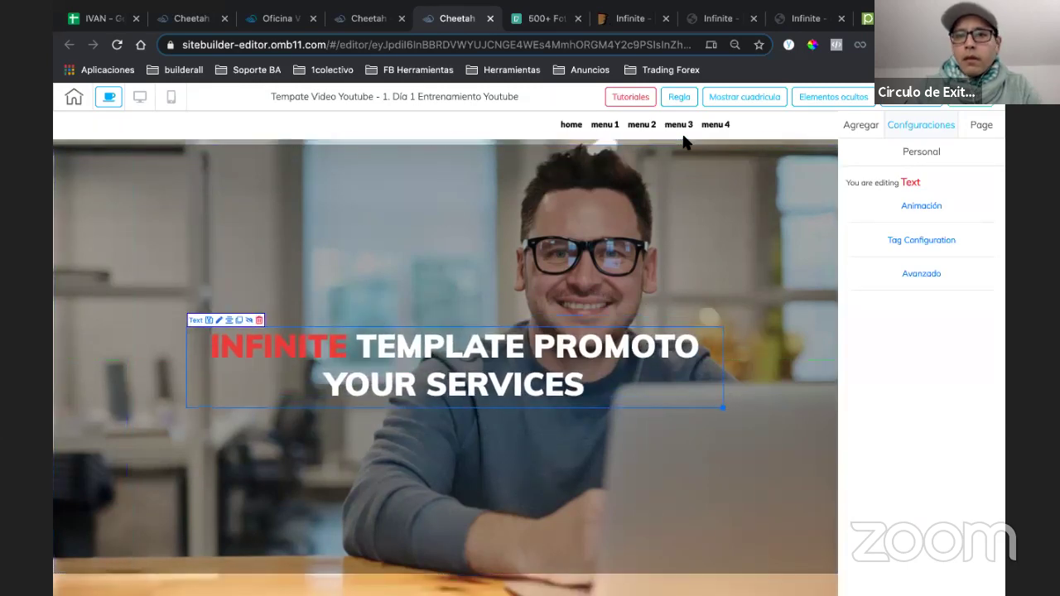
- Add a Title H4 text below the headline and replace its text with the Lorem Ipsum paragraph copied from the Infinite template page
left_click(797, 18)
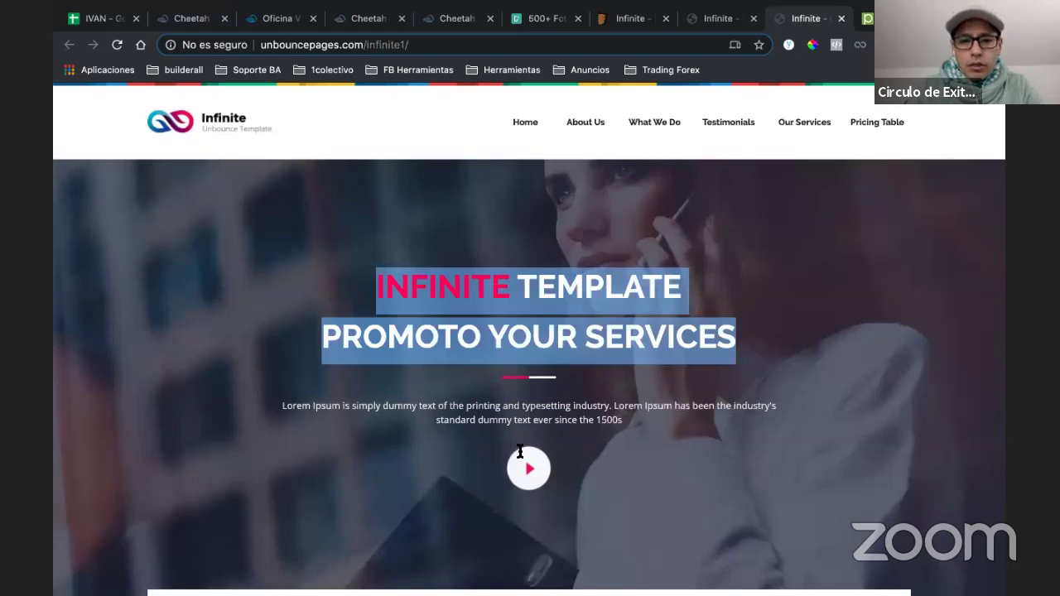
triple_click(531, 413)
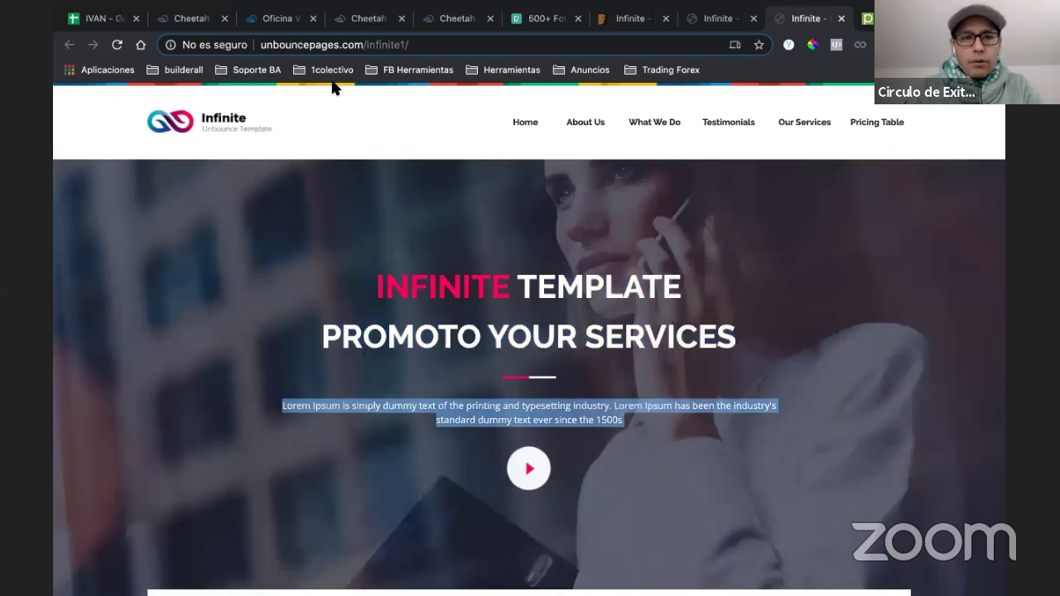
left_click(453, 23)
left_click(454, 25)
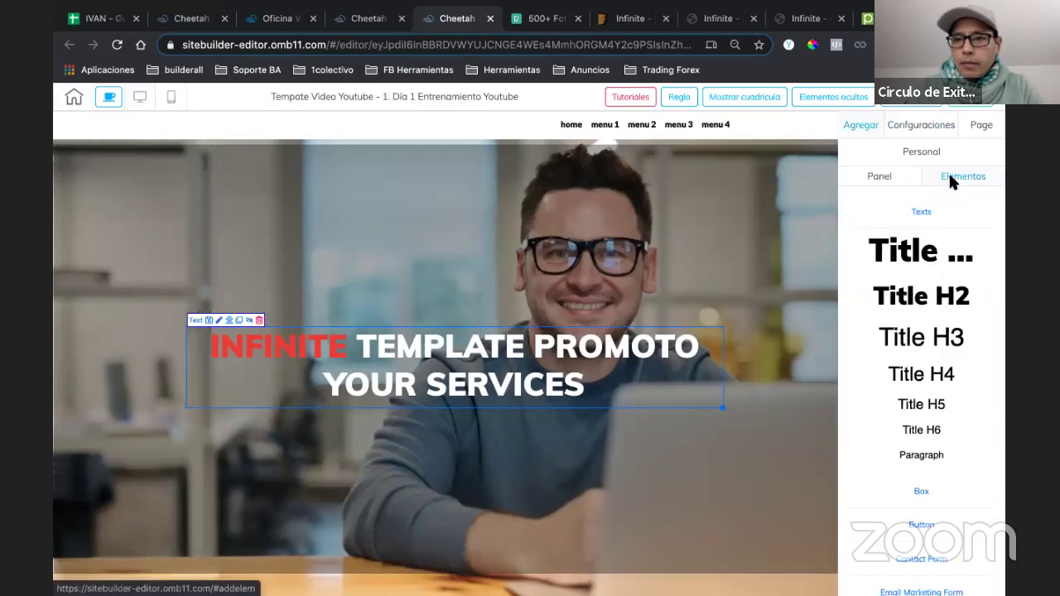
left_click_drag(921, 374, 414, 449)
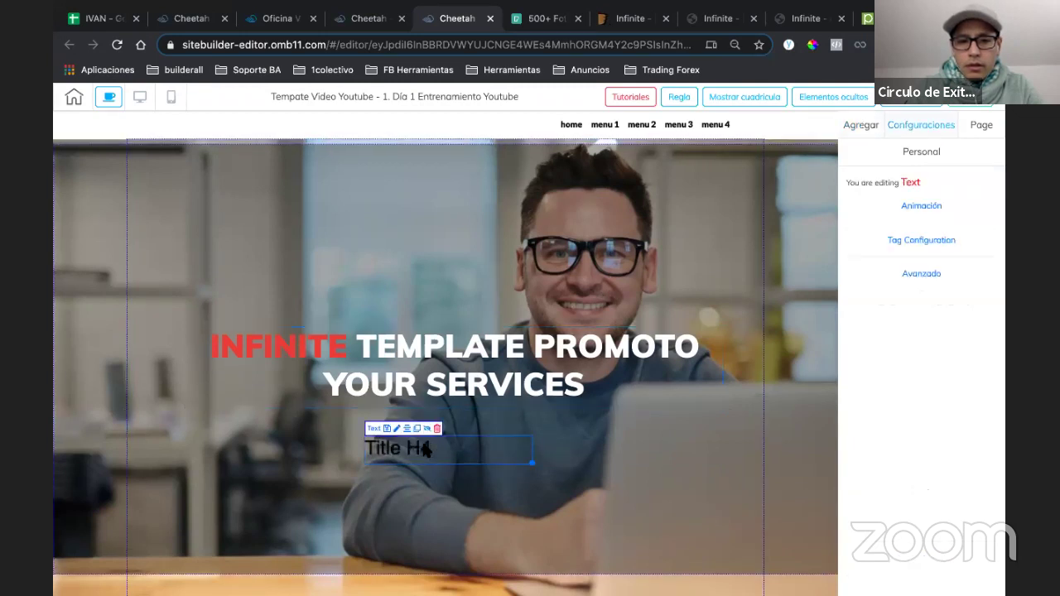
double_click(418, 447)
triple_click(419, 447)
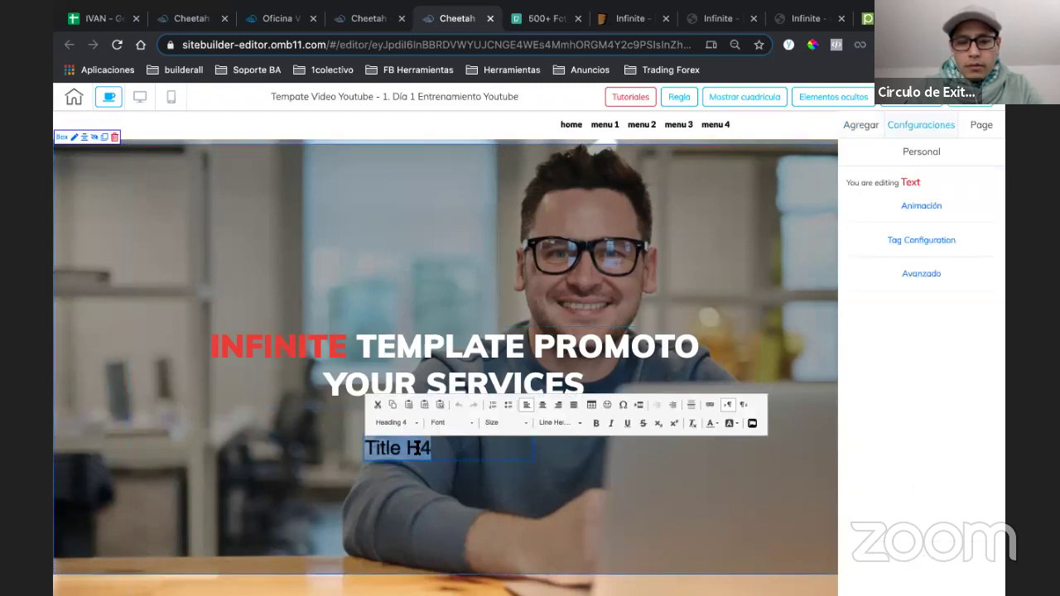
key("ctrl+v")
- Format the pasted Lorem Ipsum paragraph as Heading 5
left_click(409, 425)
scroll(414, 488, "down", 2)
left_click(409, 497)
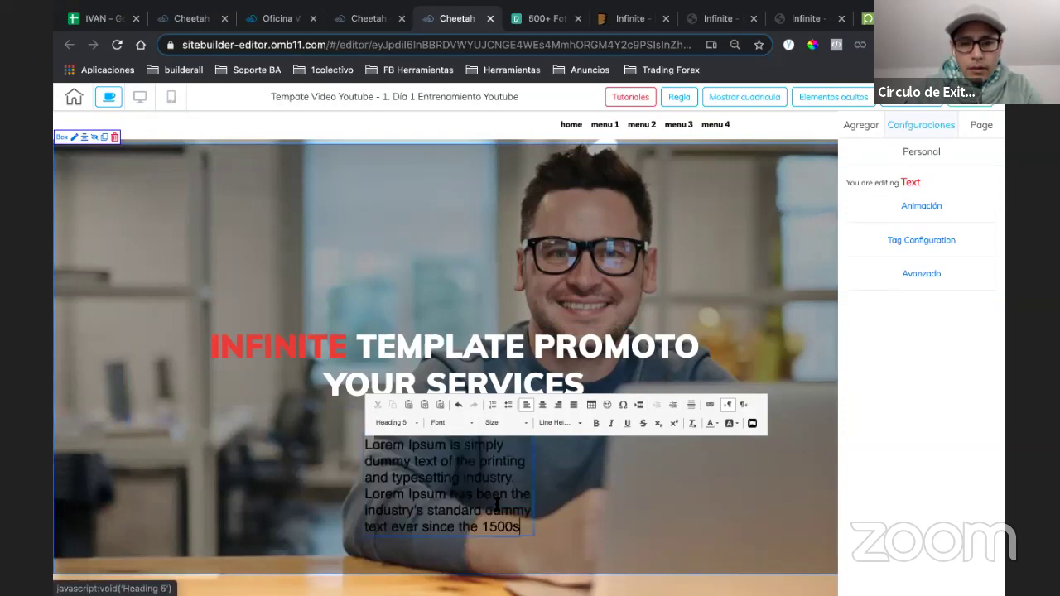
- Widen the Lorem Ipsum text box so the paragraph fits on two lines, and move it directly beneath the headline
left_click(534, 540)
left_click_drag(533, 540, 770, 489)
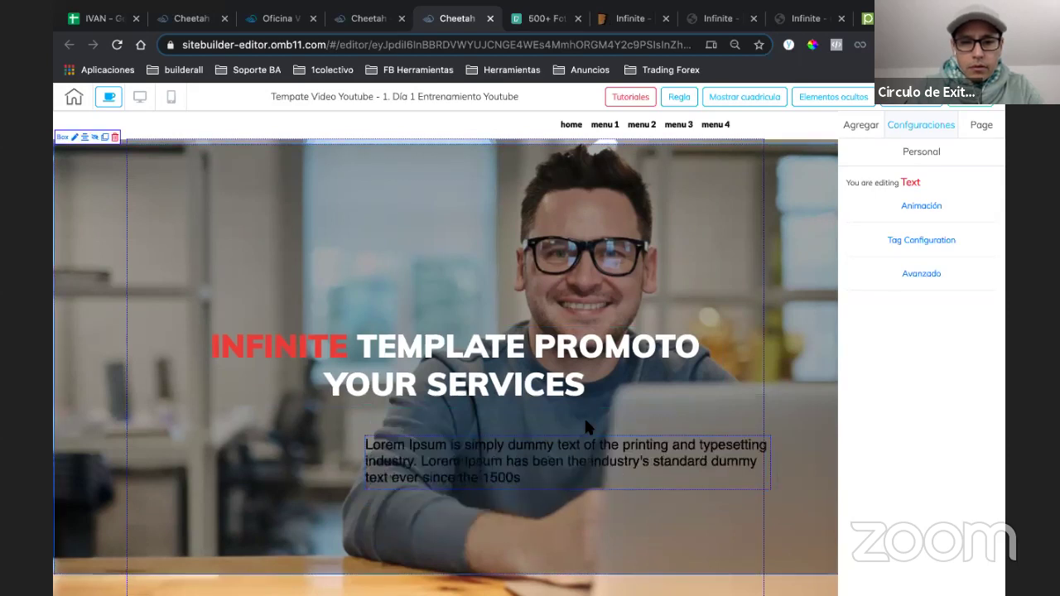
left_click(643, 462)
left_click_drag(657, 461, 670, 444)
key("Delete")
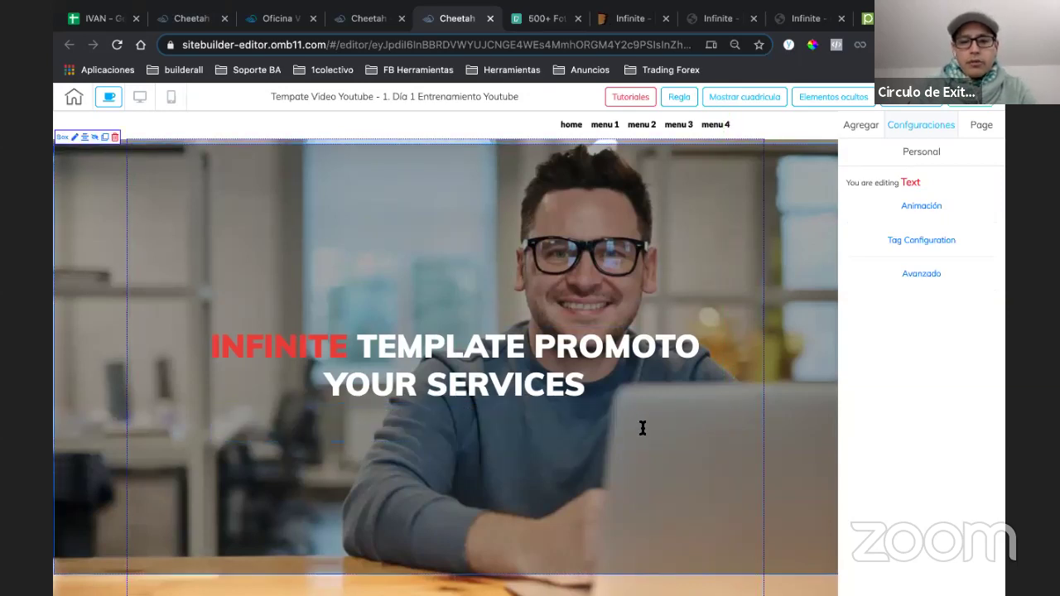
- Color the whole Lorem Ipsum paragraph white
triple_click(642, 429)
left_click(560, 392)
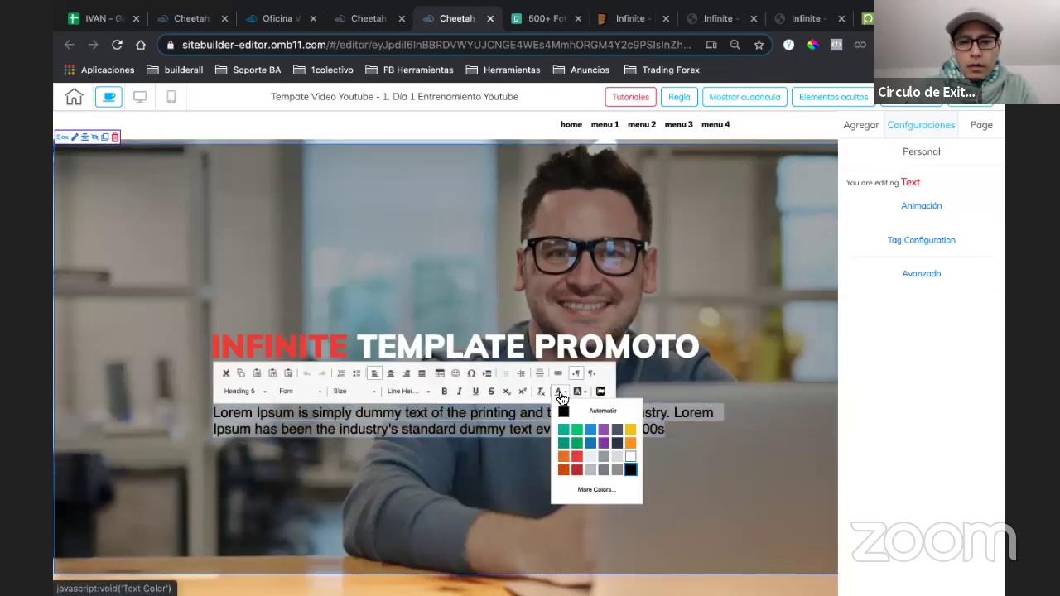
left_click(630, 456)
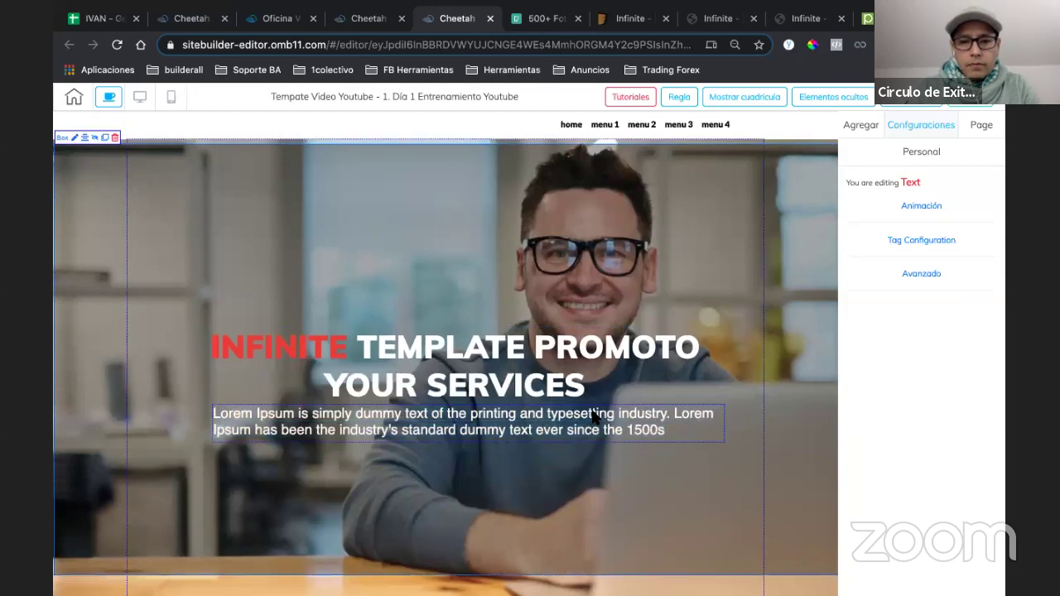
- Center-align the Lorem Ipsum paragraph and move the headline down to sit just above it
left_click(548, 416)
triple_click(508, 422)
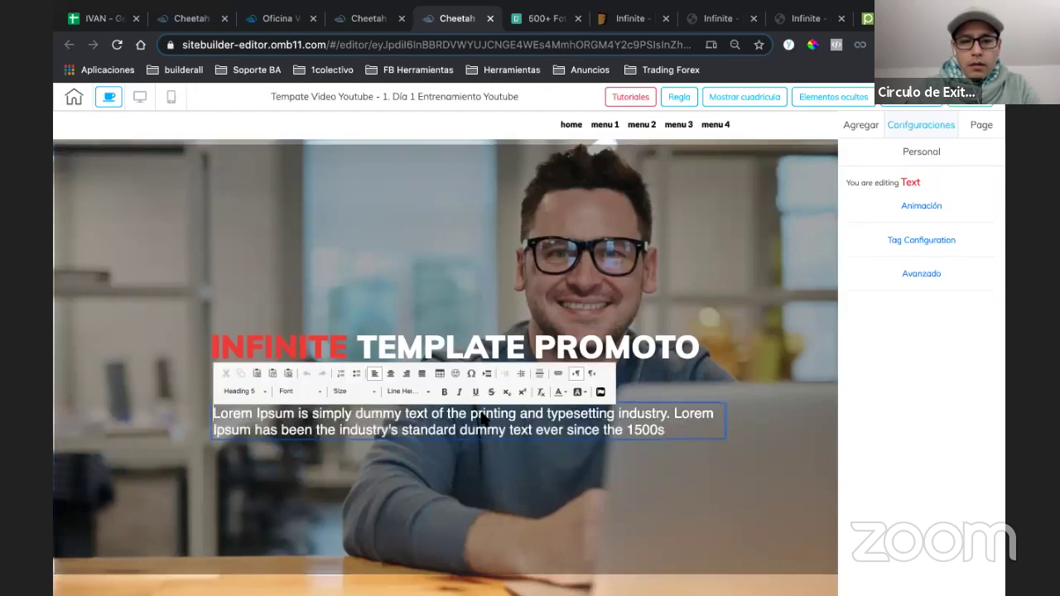
left_click(392, 377)
left_click(414, 493)
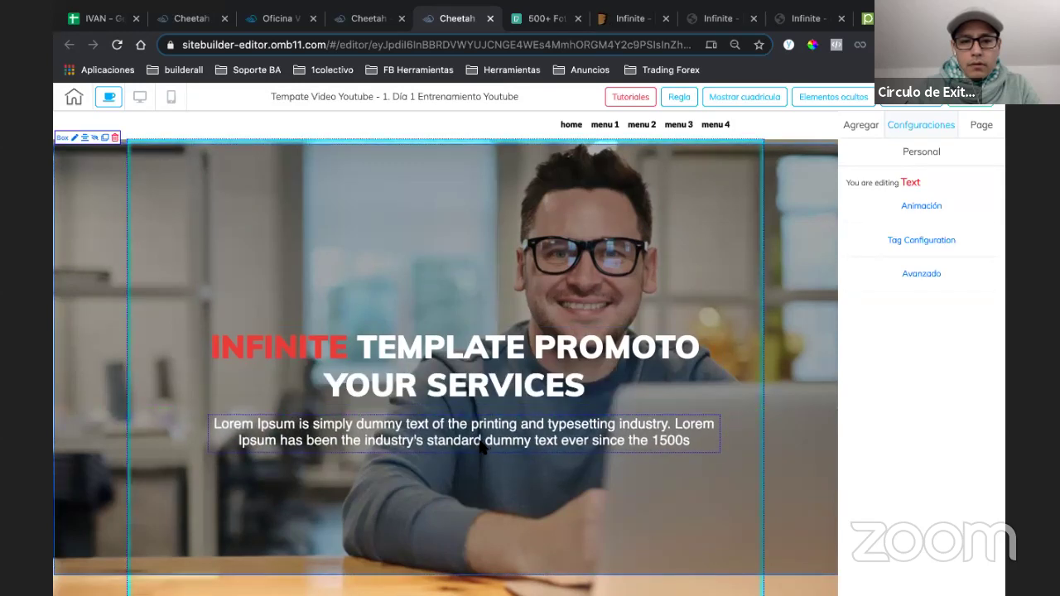
left_click_drag(486, 400, 485, 417)
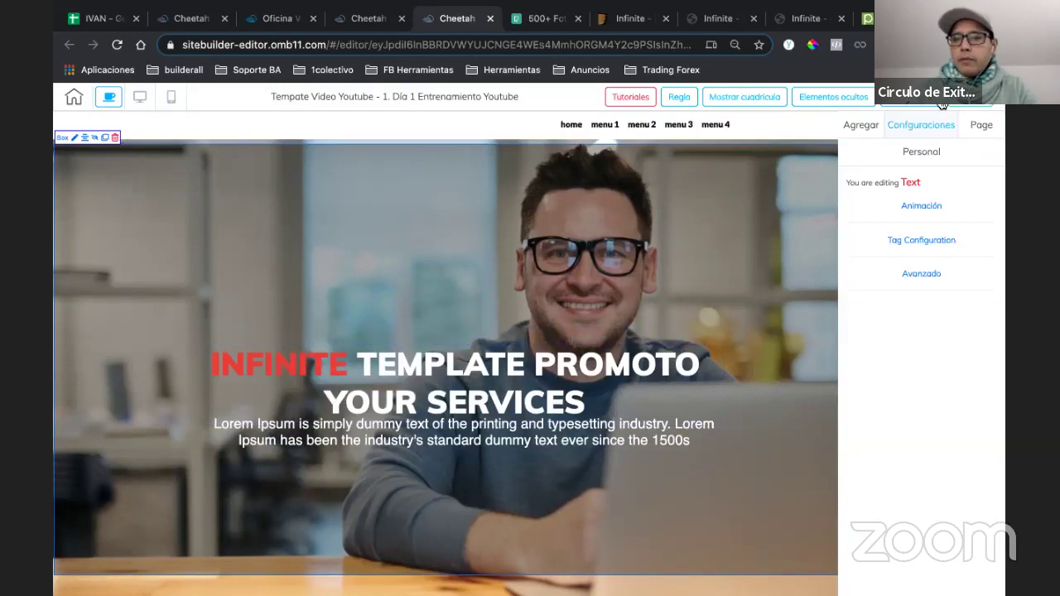
- Add the flat rounded green "Register now" button centered below the Lorem Ipsum paragraph
left_click(860, 124)
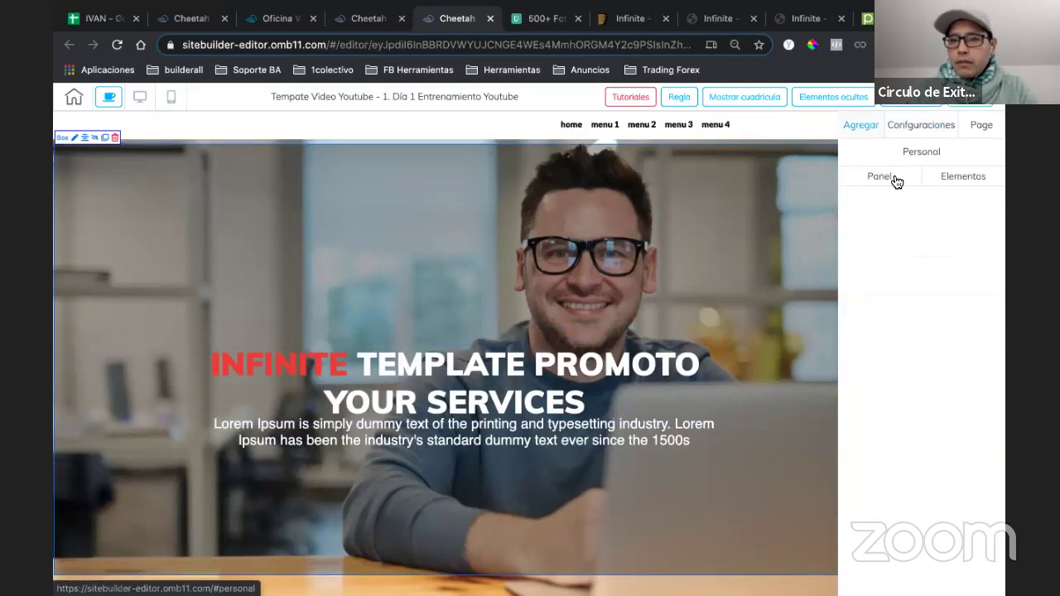
left_click(944, 176)
left_click(921, 212)
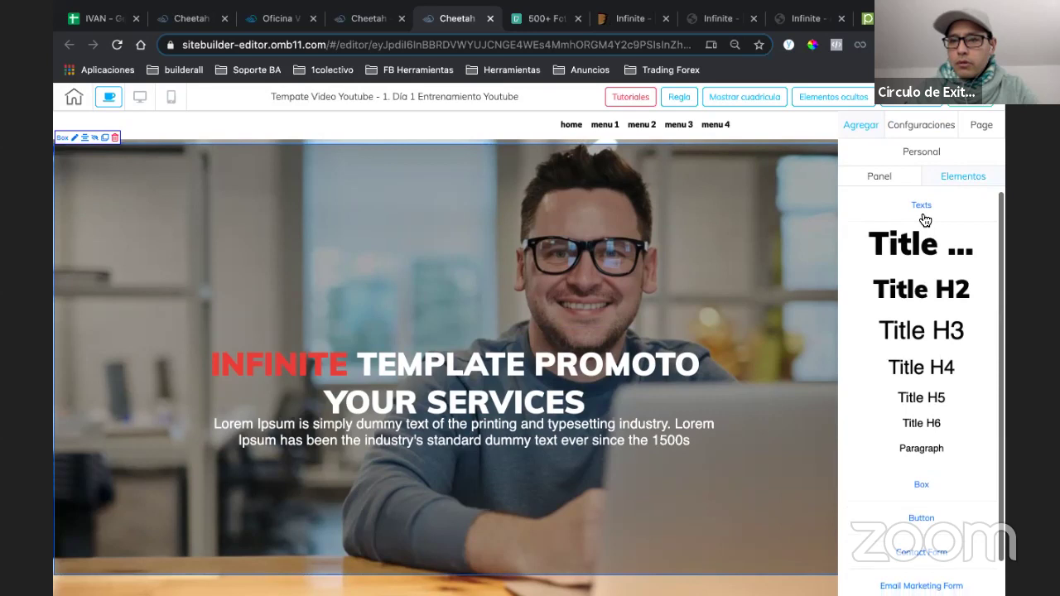
left_click(906, 279)
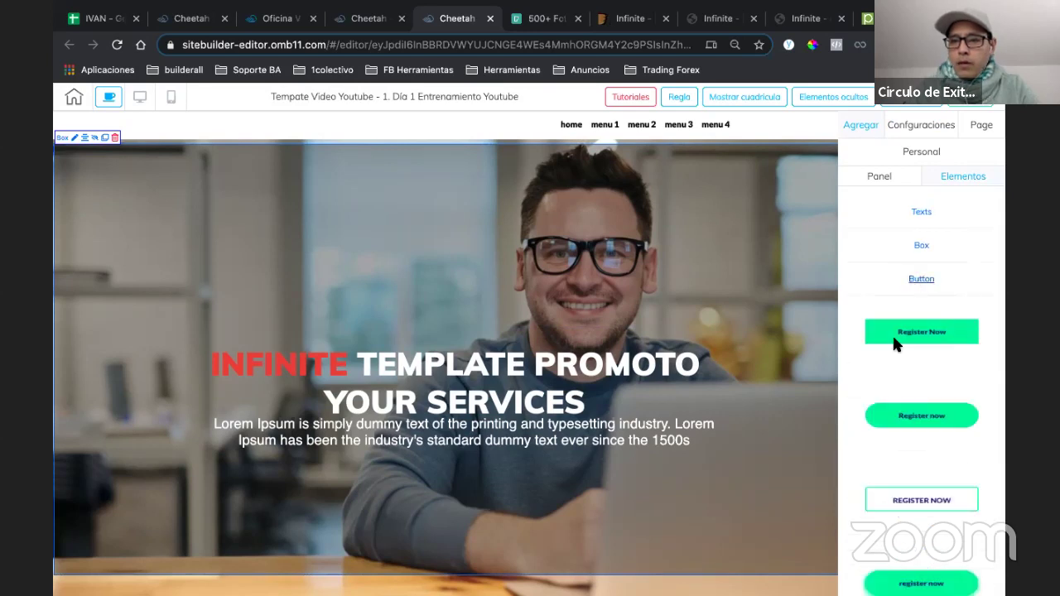
left_click_drag(921, 415, 458, 471)
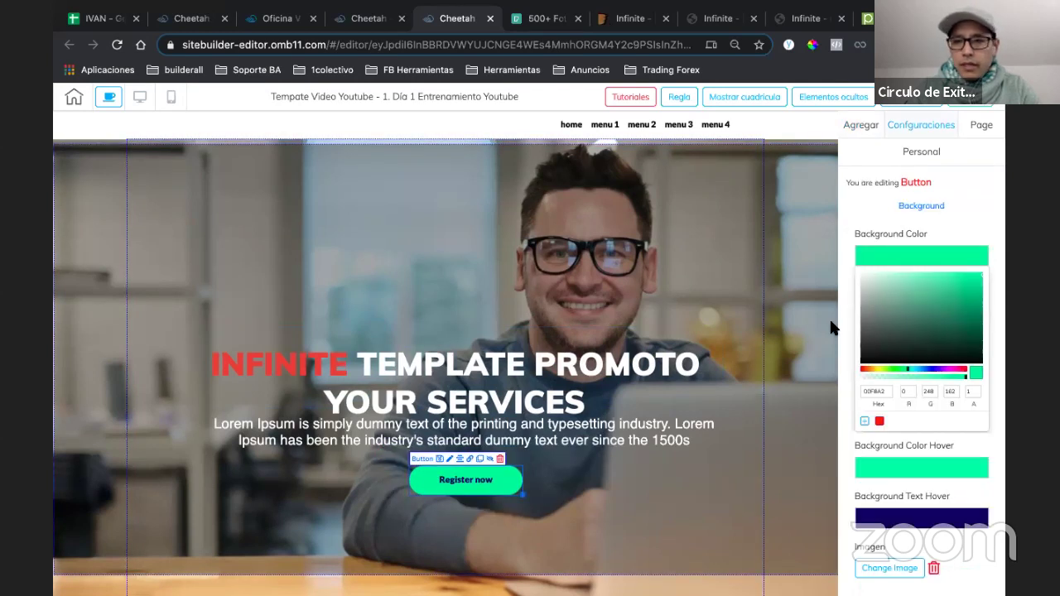
- Set the Register now button's background color to the saved red swatch
left_click(921, 256)
left_click(919, 258)
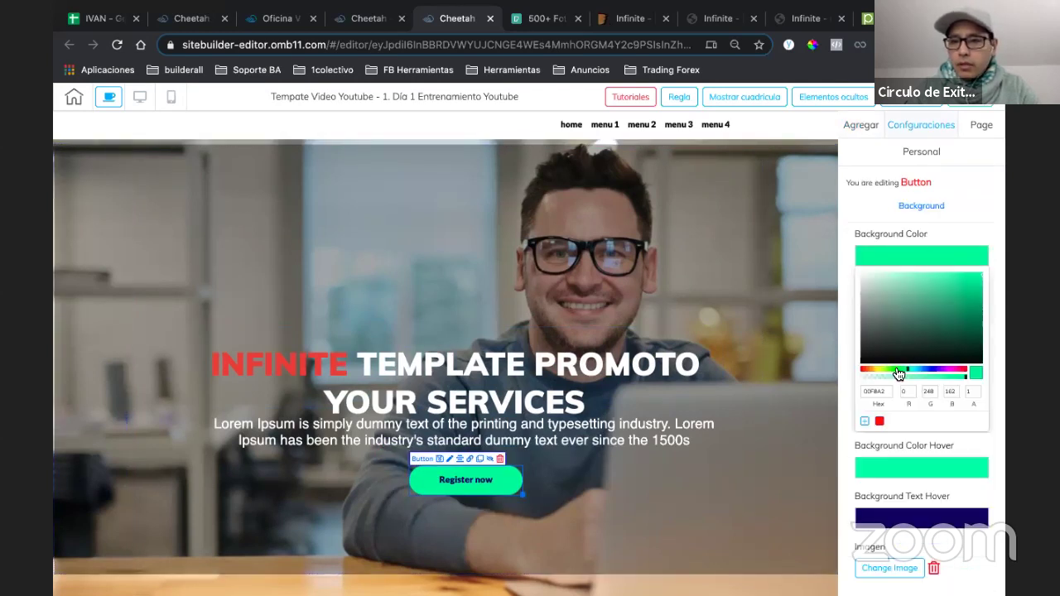
left_click(879, 420)
left_click(928, 258)
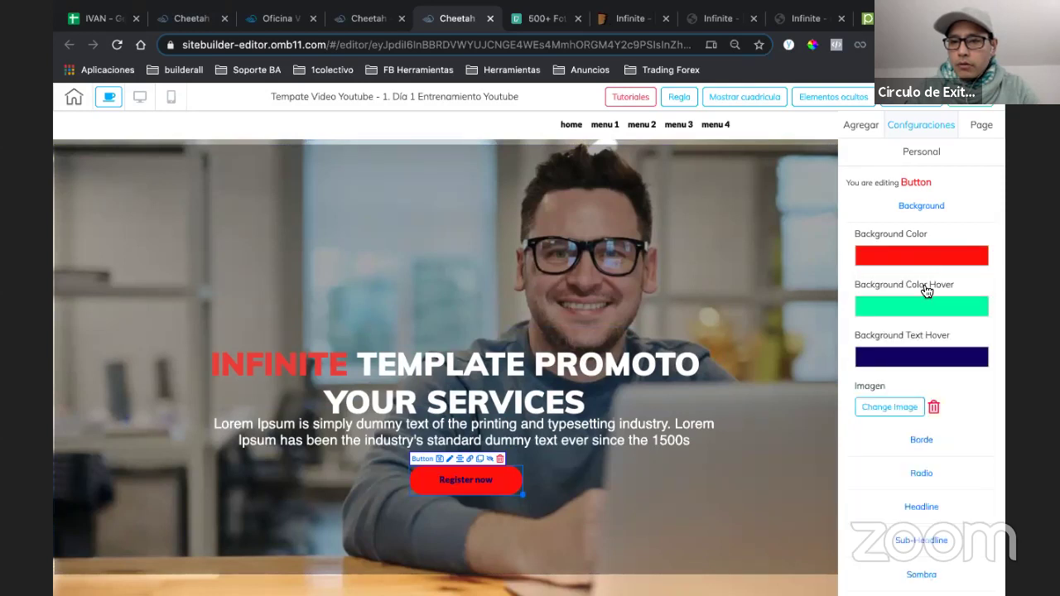
- Set the button's hover background to a softer red and its hover text color to near-white FCFCFC
left_click(915, 311)
left_click(880, 472)
left_click(943, 350)
left_click(944, 311)
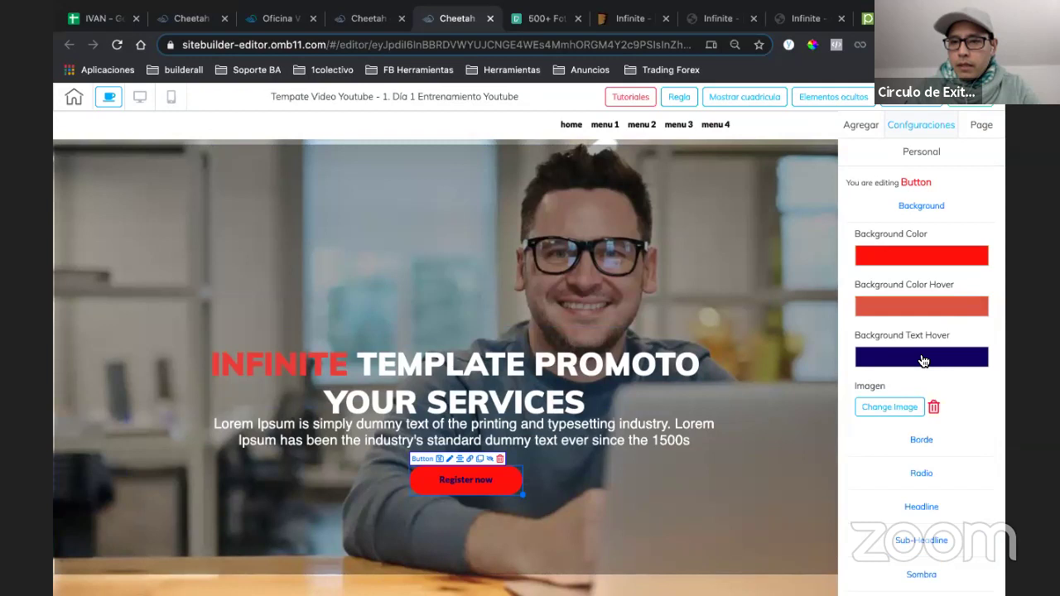
left_click(924, 361)
left_click(862, 381)
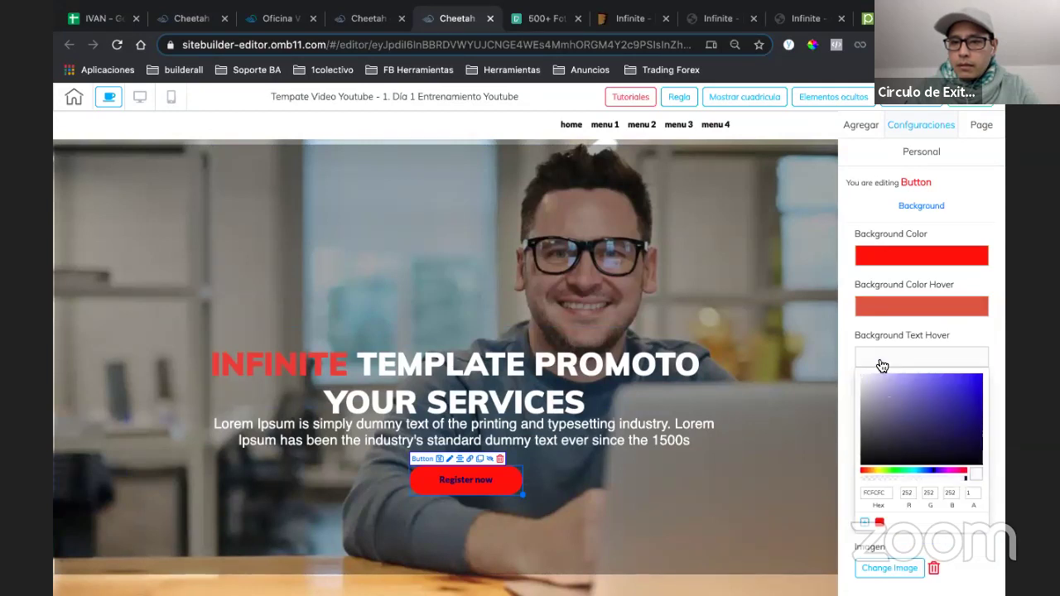
- Finish the hover text color and clear the "Register now" headline text from the red button
left_click(882, 366)
left_click(904, 365)
left_click(904, 363)
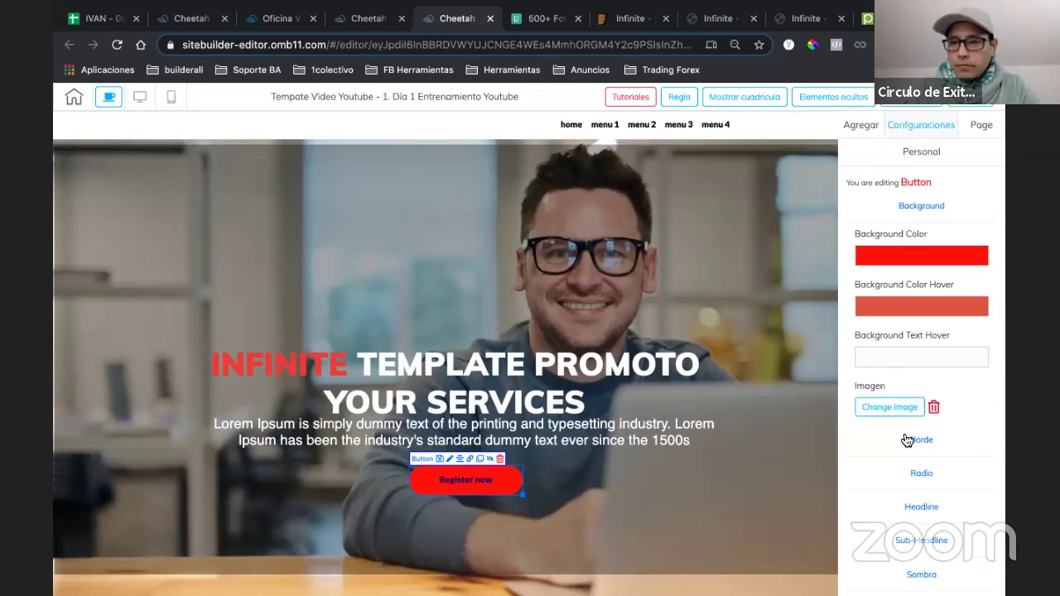
scroll(908, 441, "down", 1)
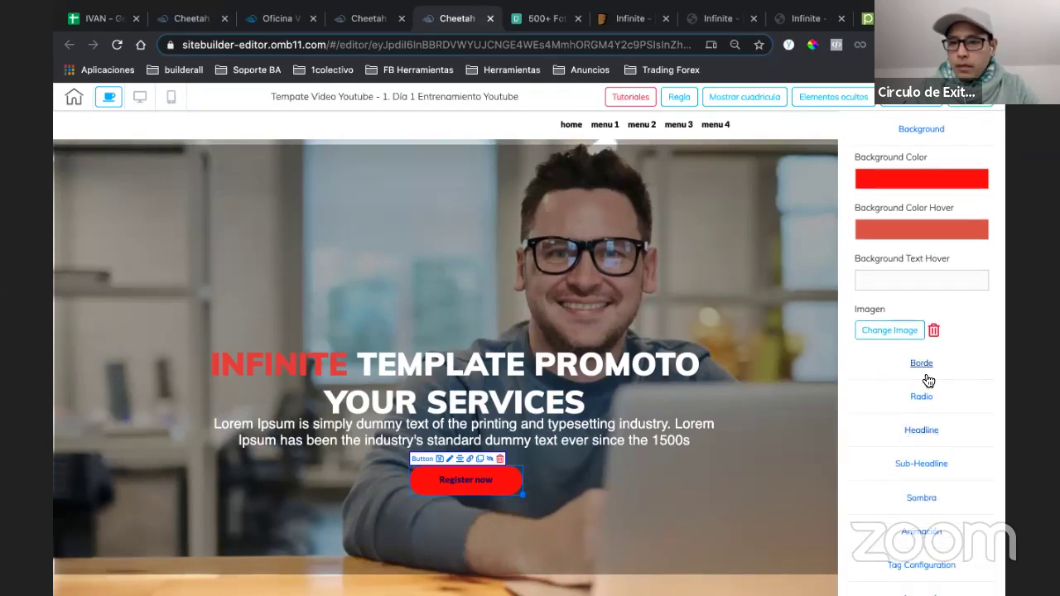
left_click(909, 434)
left_click(910, 403)
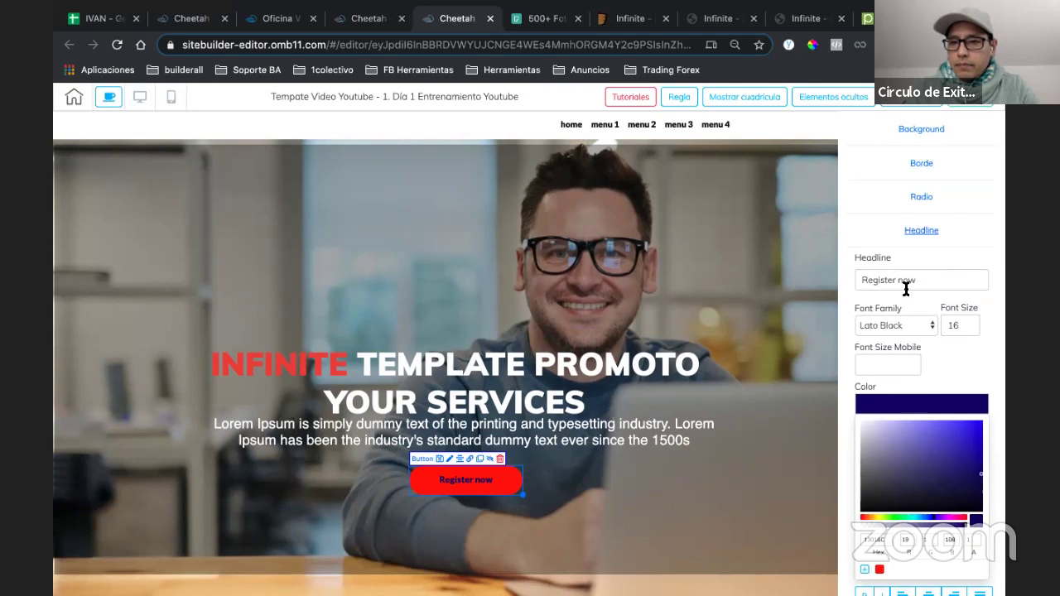
triple_click(907, 279)
key("BackSpace")
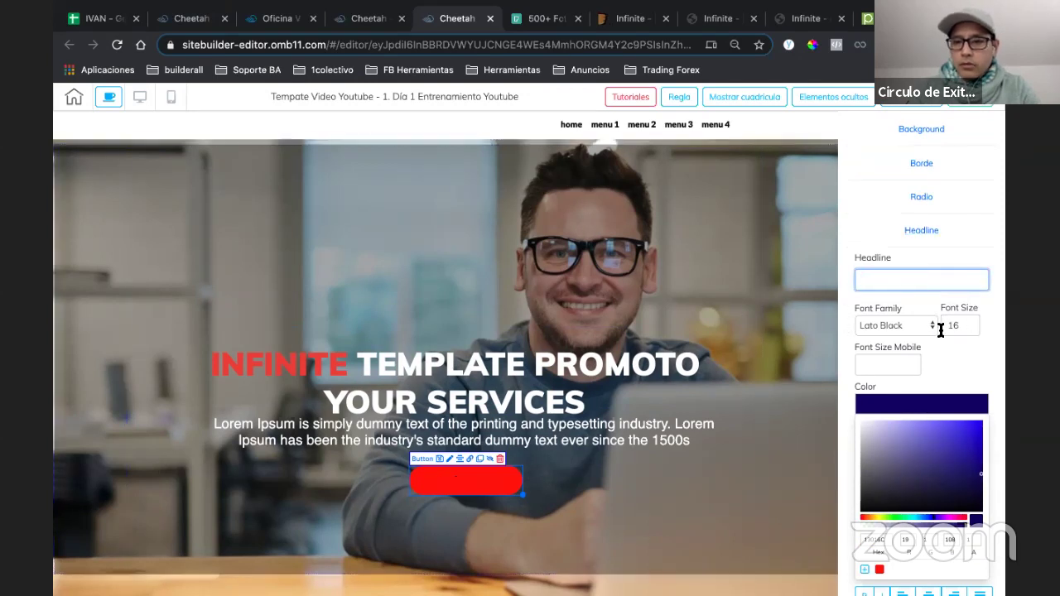
- Change the button's headline color from dark blue to near-white
left_click(914, 403)
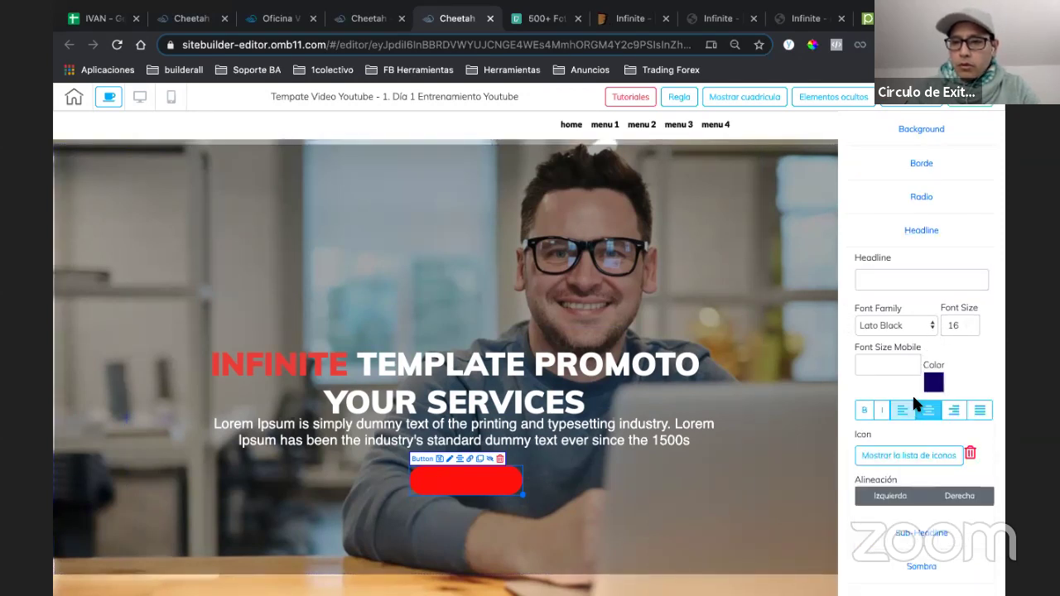
left_click(933, 386)
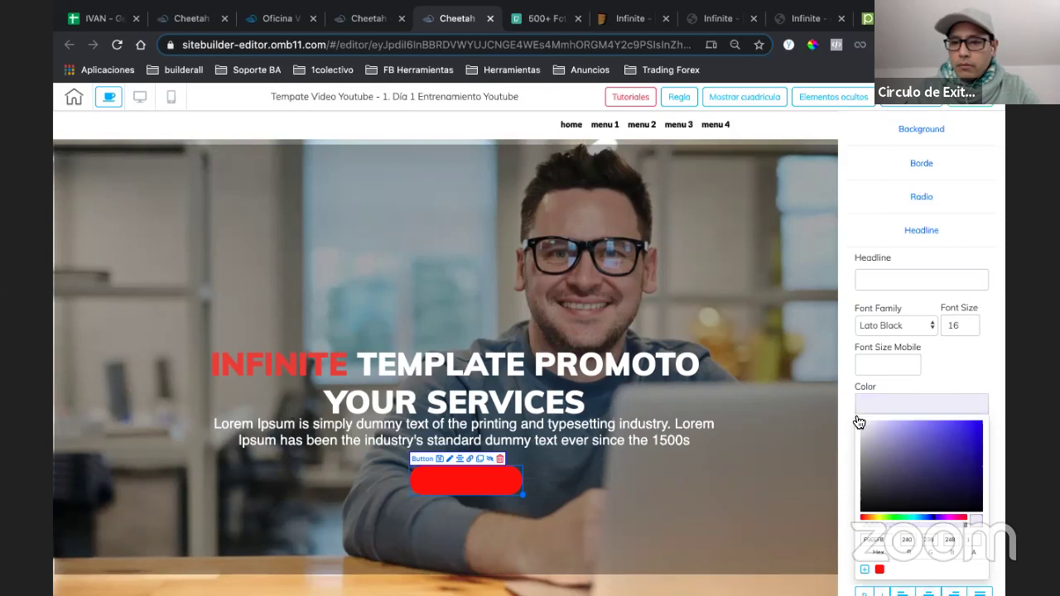
left_click(879, 411)
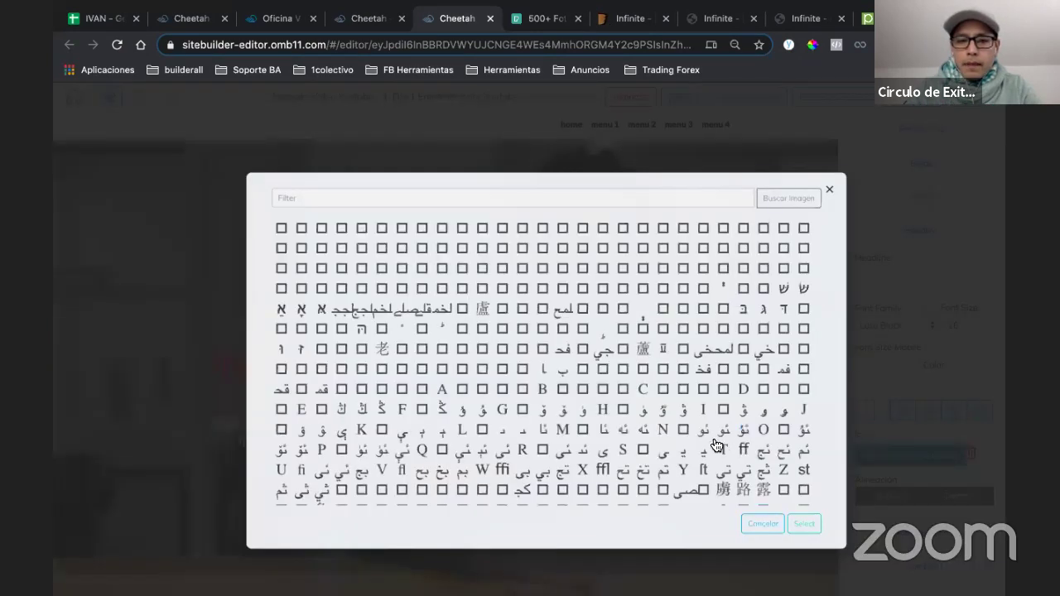
- Search the icon library for "play" to find an icon for the button
scroll(716, 443, "down", 10)
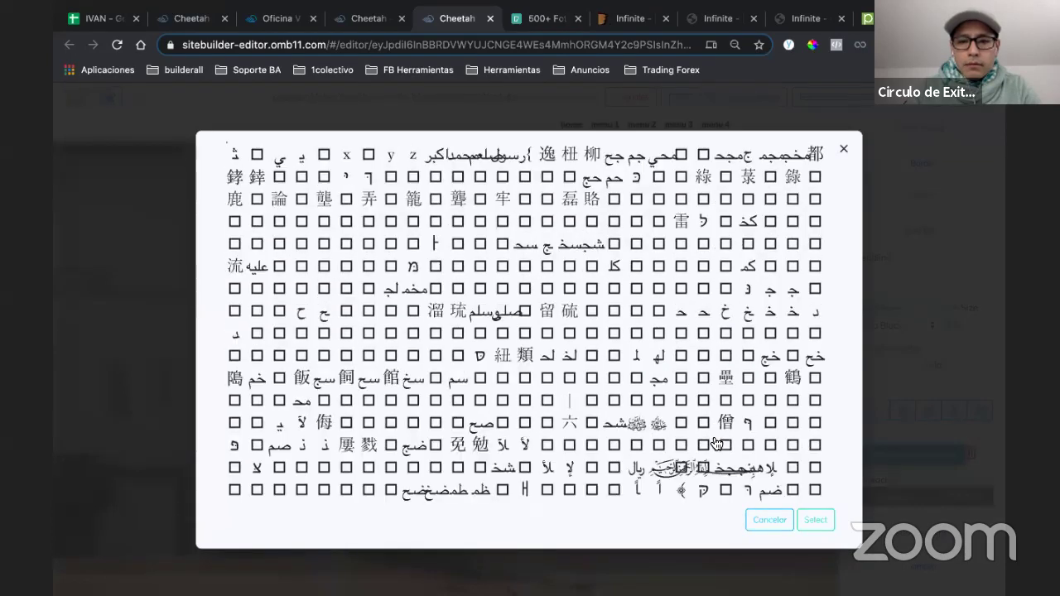
scroll(716, 444, "up", 4)
scroll(716, 443, "up", 5)
scroll(684, 249, "up", 6)
left_click(671, 160)
type("play")
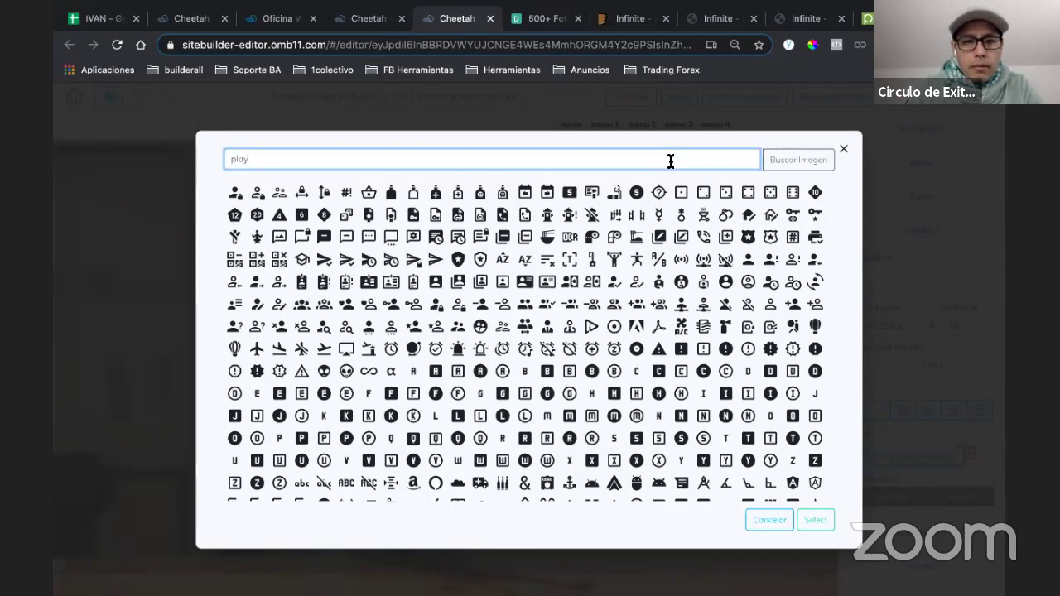
left_click(776, 161)
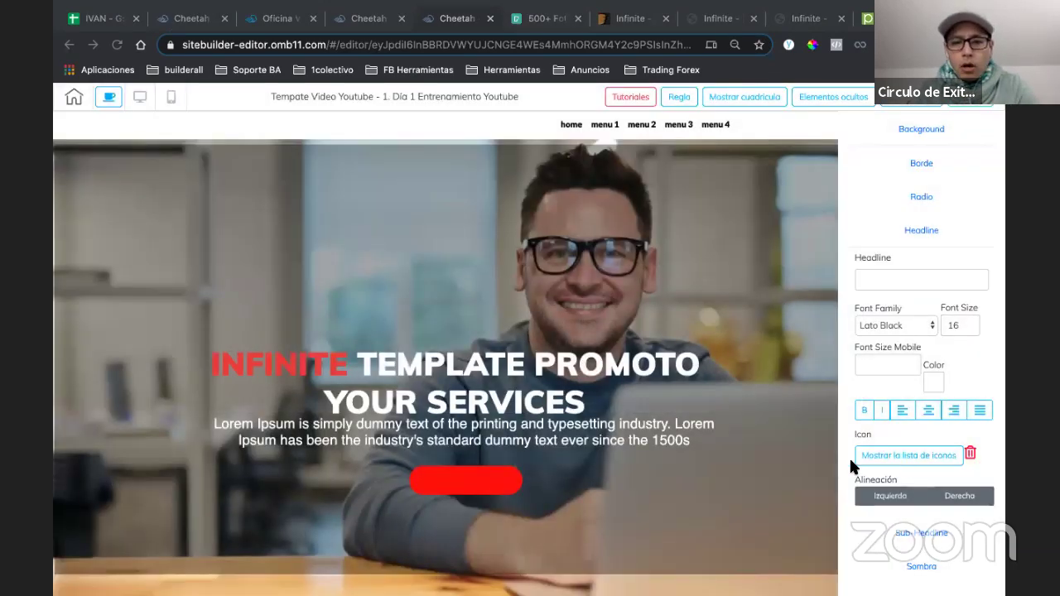
- Apply the outlined play triangle as the red button's icon
left_click(902, 456)
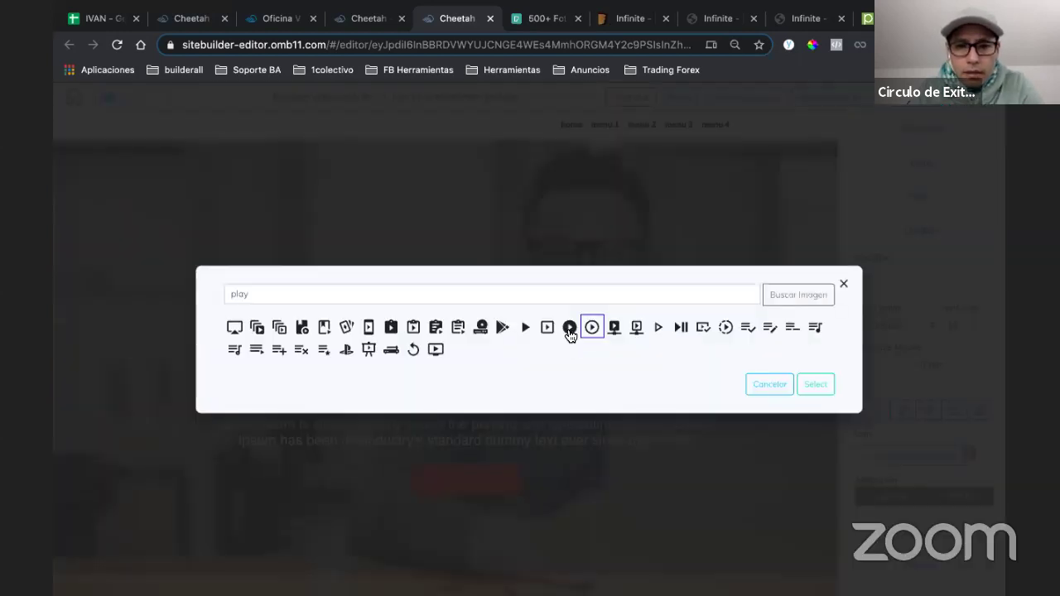
left_click(570, 331)
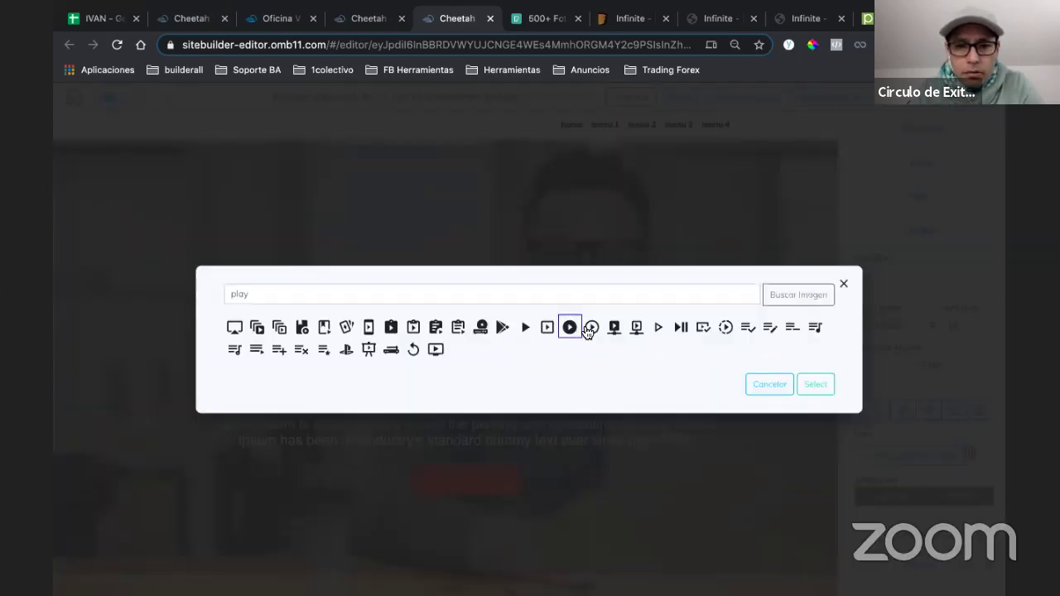
left_click(658, 329)
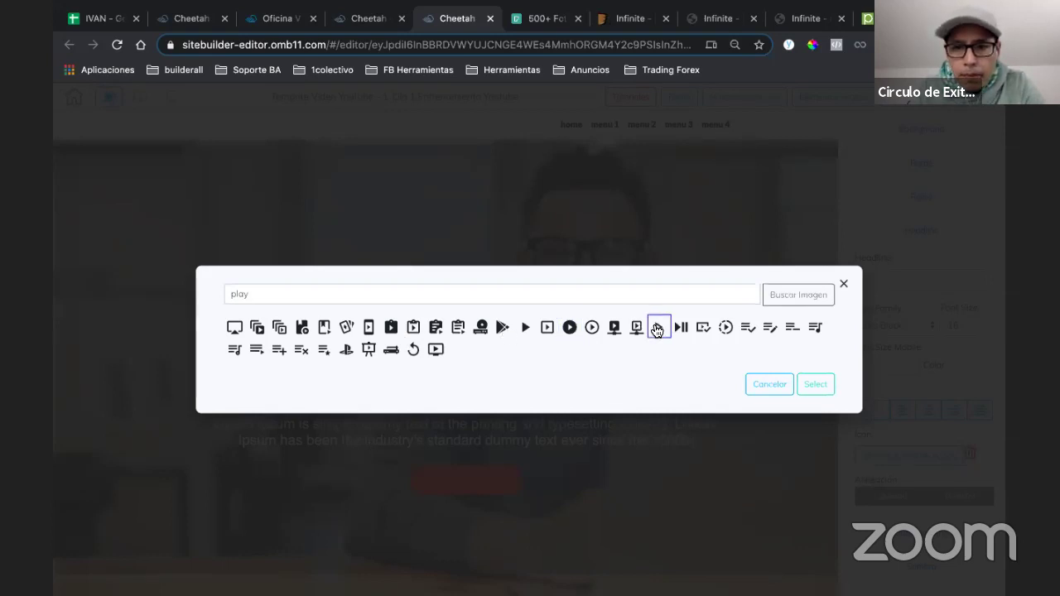
left_click(814, 386)
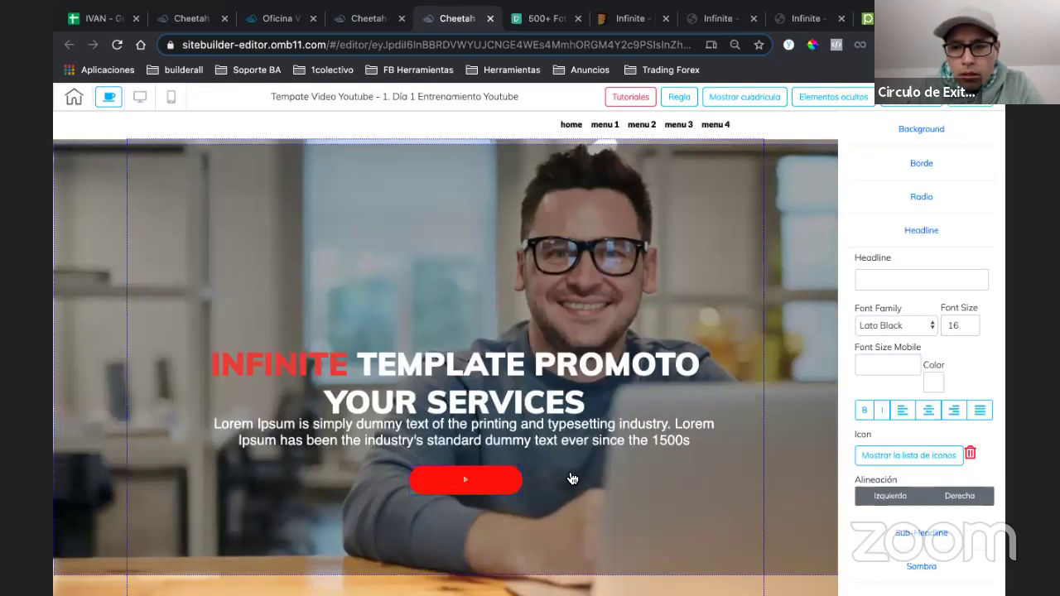
- Replace the button's icon with the play triangle inside an outlined circle
left_click(909, 458)
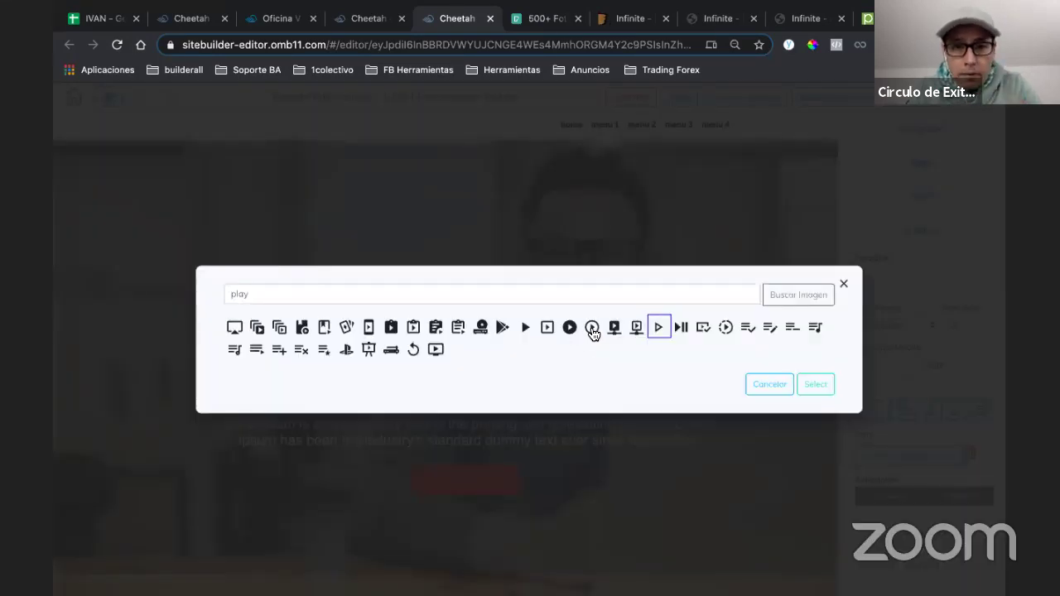
left_click(592, 329)
left_click(814, 386)
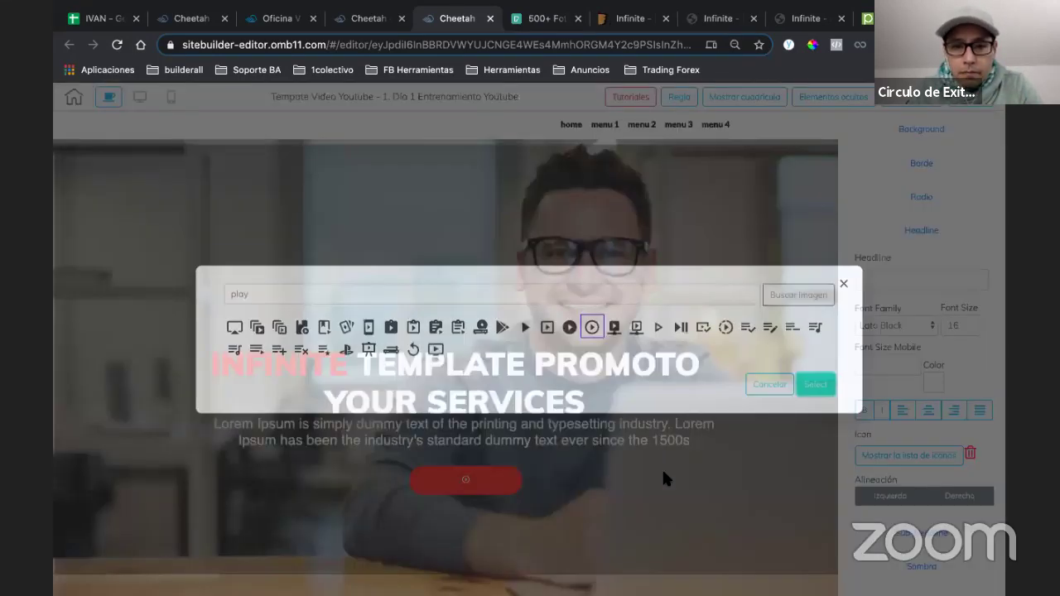
- Enlarge the button's play icon by setting the headline font size to 41
left_click(969, 322)
left_click(970, 322)
left_click(969, 322)
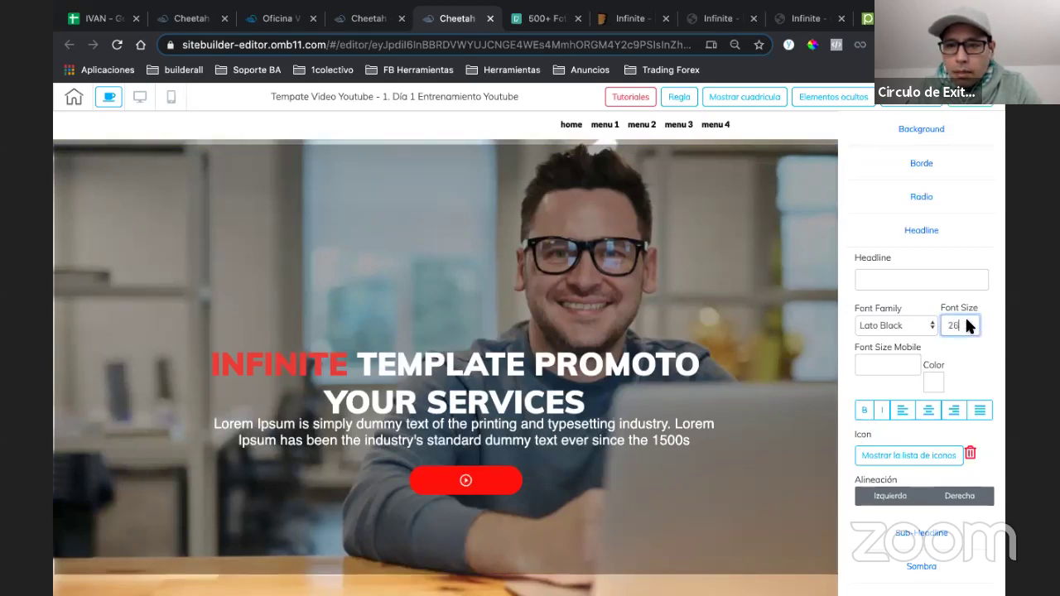
scroll(969, 325, "up", 5)
- Shrink the red button to a small circle around its play icon and reposition it below the Lorem Ipsum paragraph
left_click(487, 485)
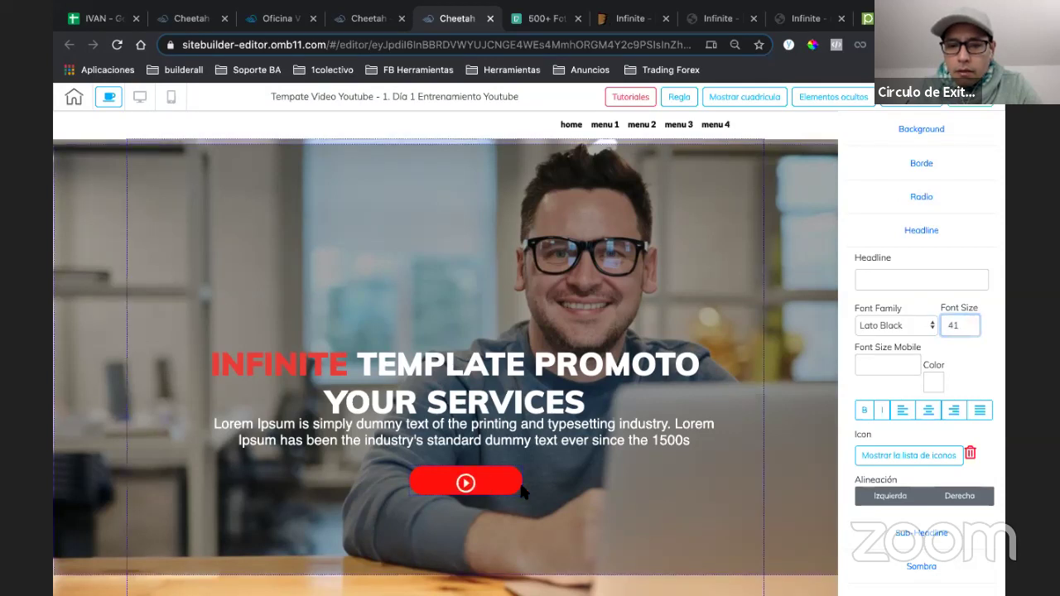
left_click_drag(521, 494, 448, 503)
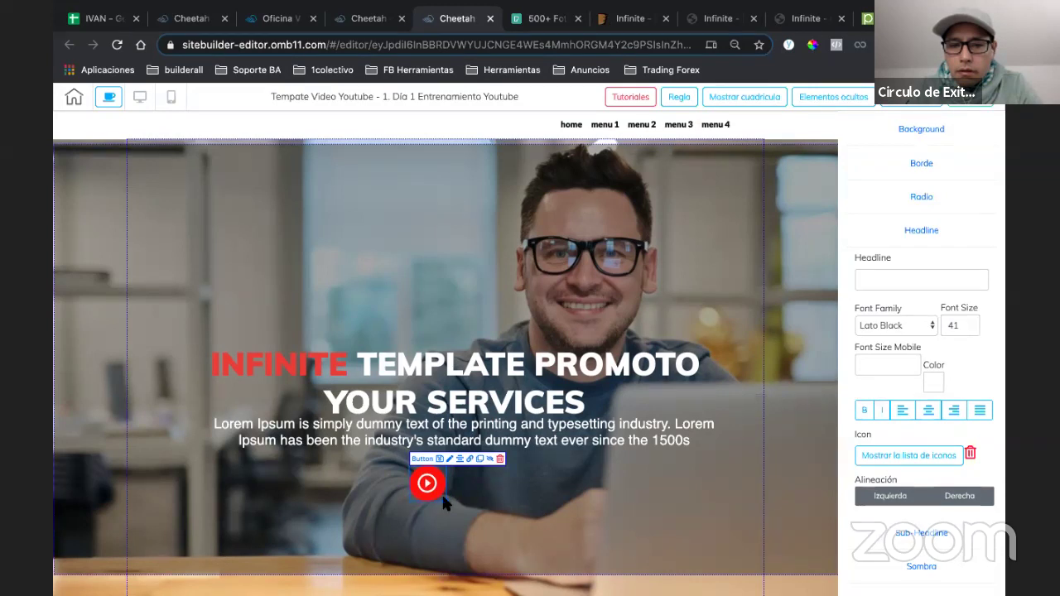
left_click_drag(429, 494, 455, 495)
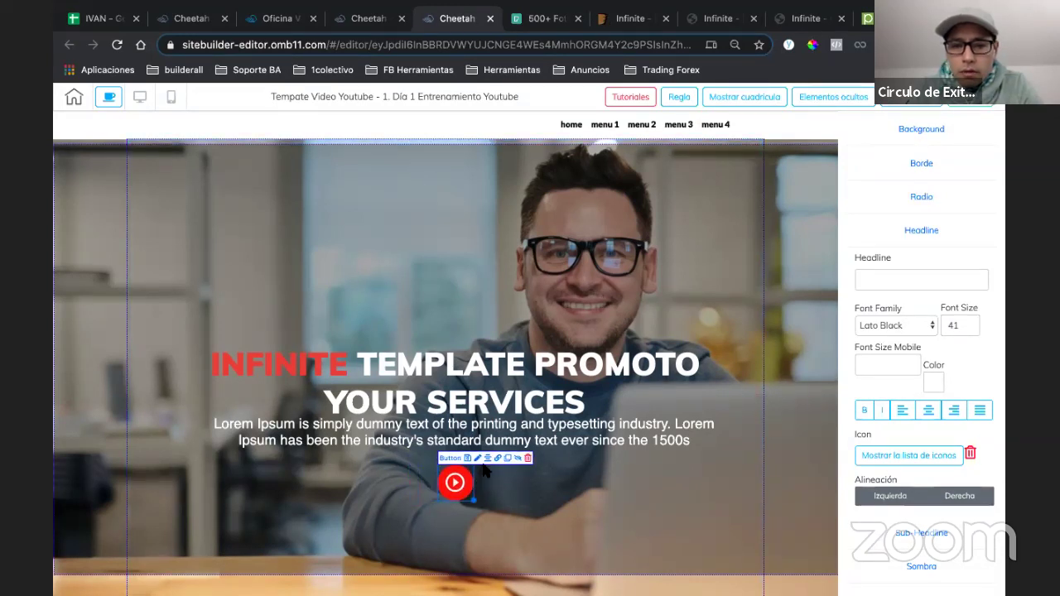
left_click(489, 468)
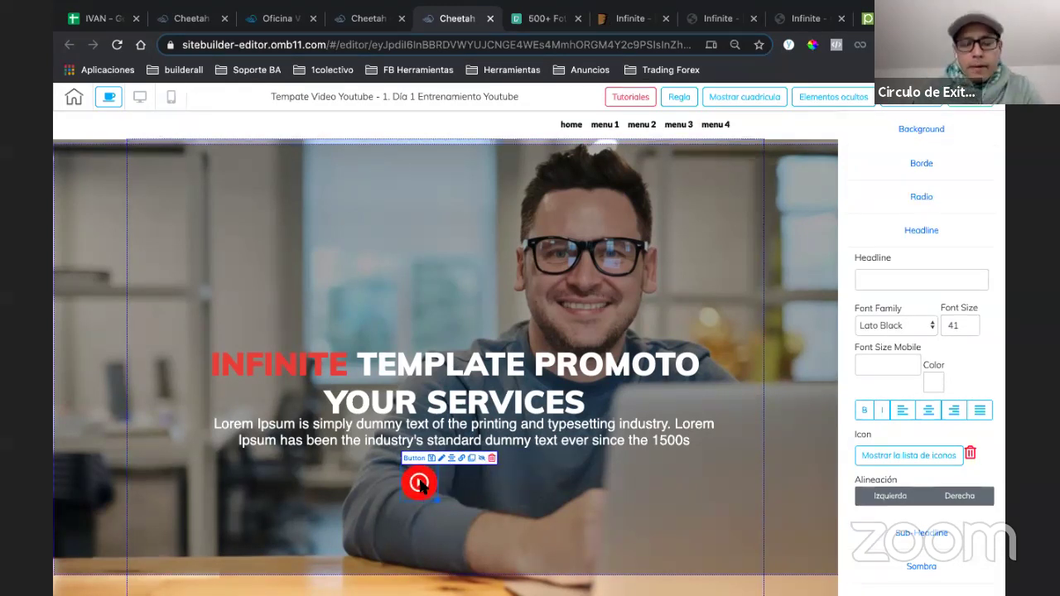
left_click(462, 458)
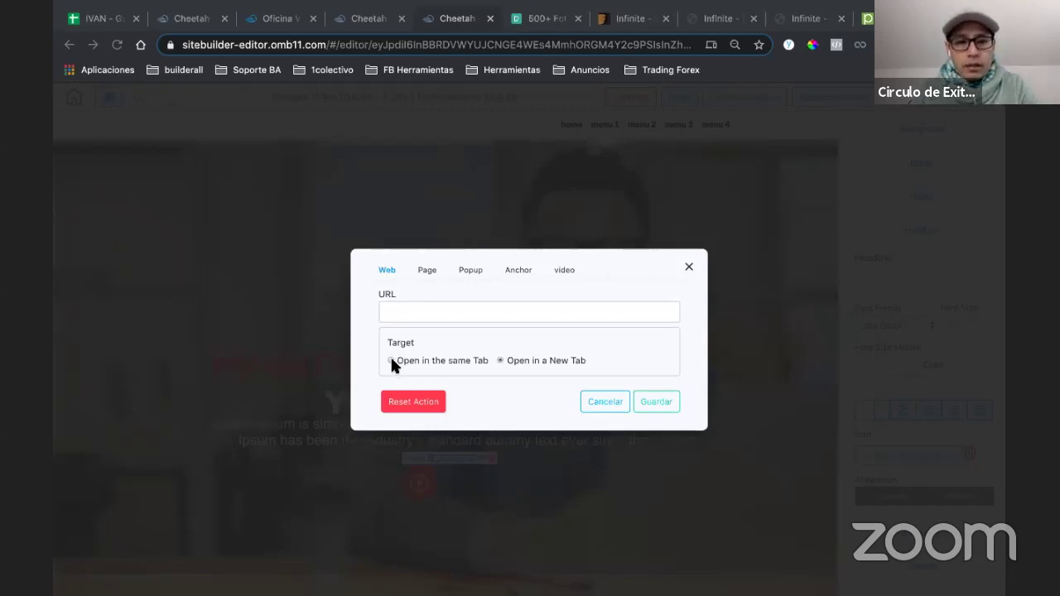
left_click(466, 313)
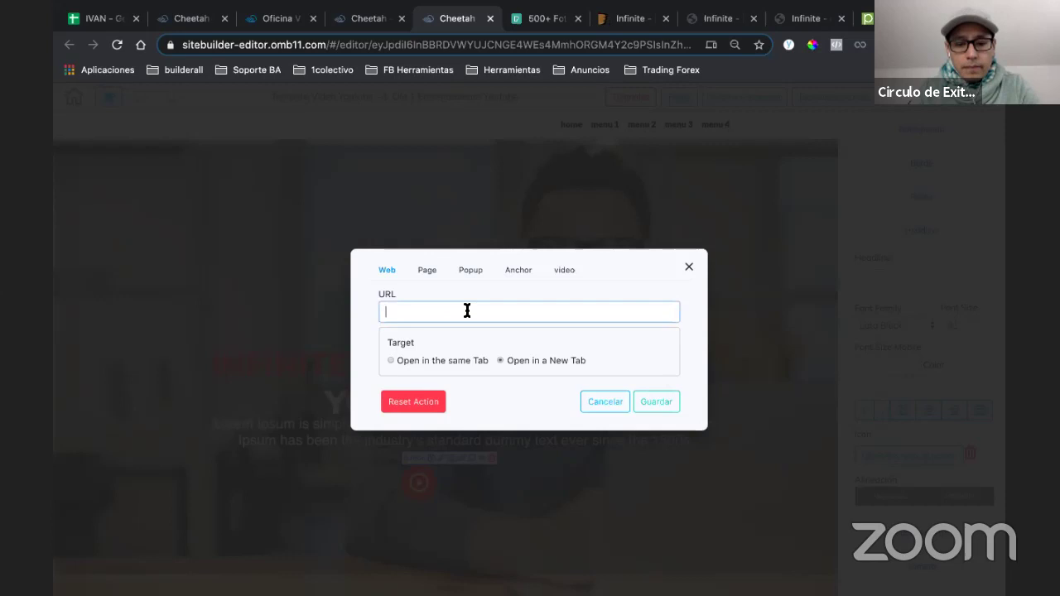
type("com/channel/UCNs5F6yOZkKvl-ZykvL0m9w/search?query=dominio")
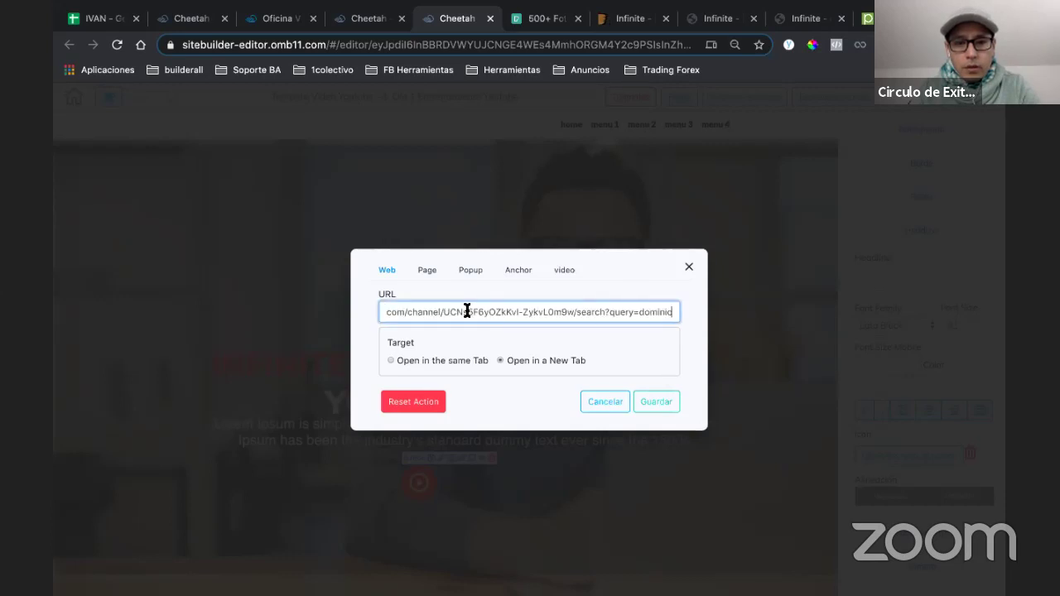
left_click(652, 406)
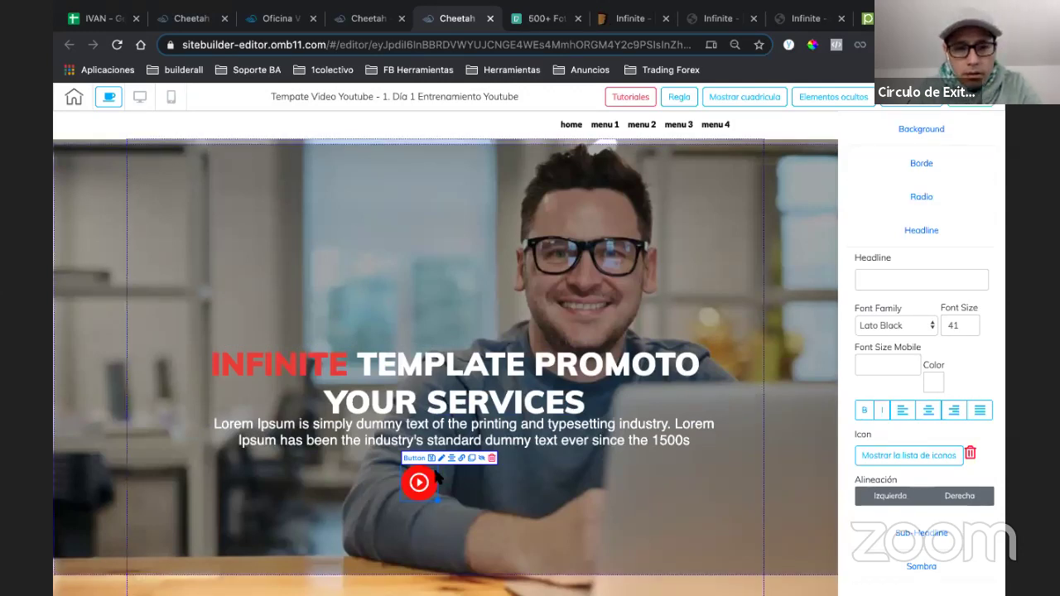
left_click(461, 458)
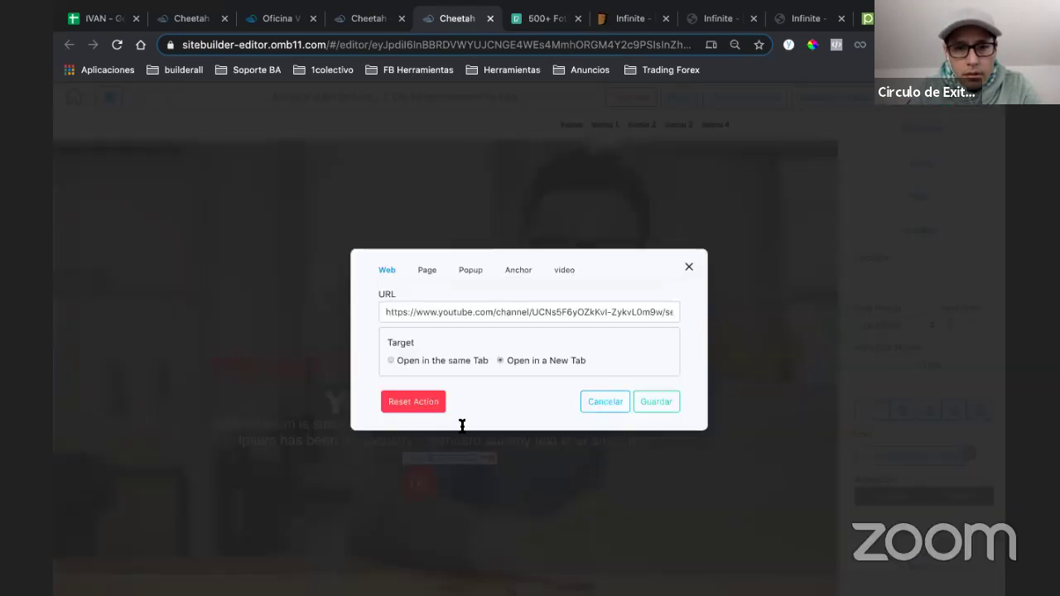
left_click(560, 271)
triple_click(507, 333)
type("https://www.youtube.com/watch?v=VFGhwxbsTlg&t=4s")
left_click(656, 378)
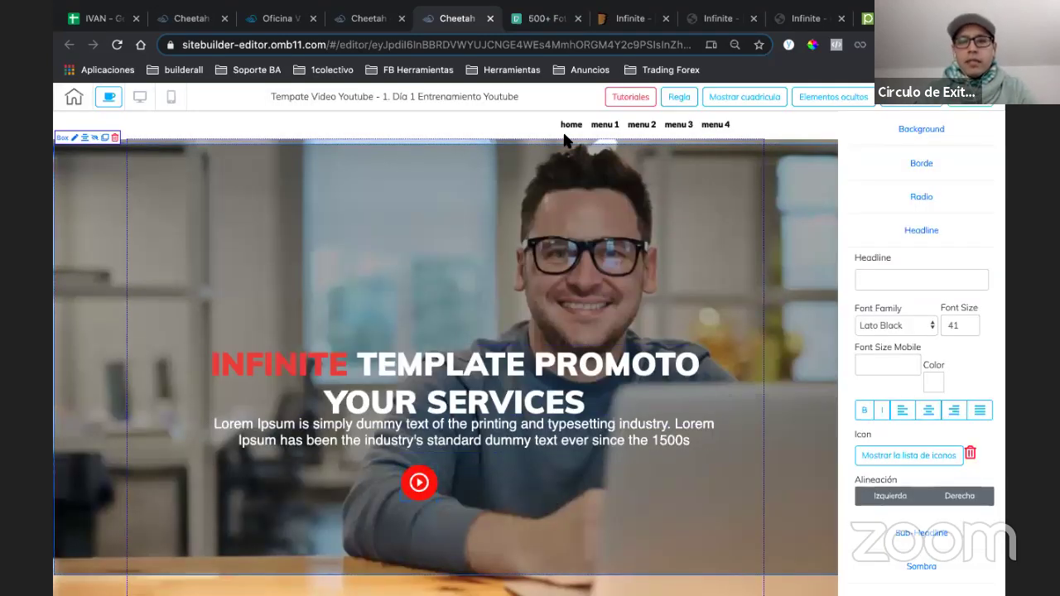
- Check the reference template's hero, add a horizontal line element just below the Lorem Ipsum paragraph, and open the line's settings
left_click(778, 23)
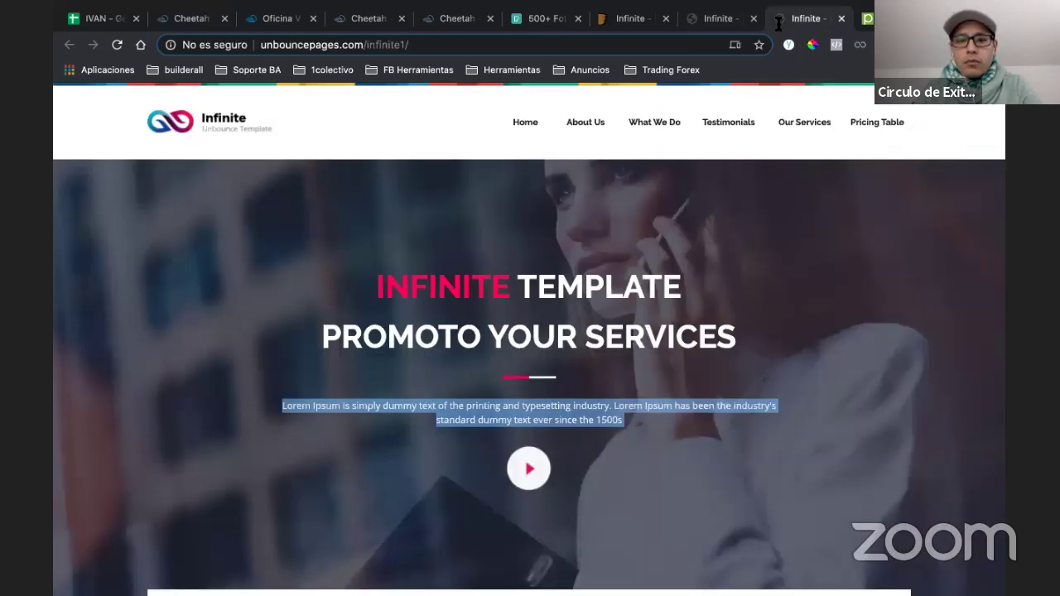
left_click(364, 19)
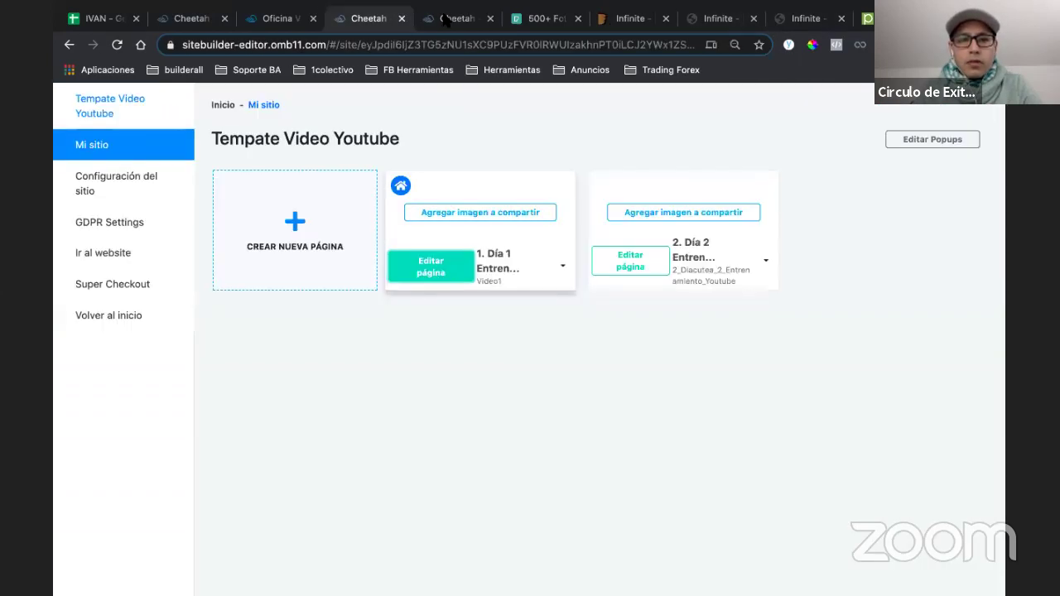
left_click(445, 19)
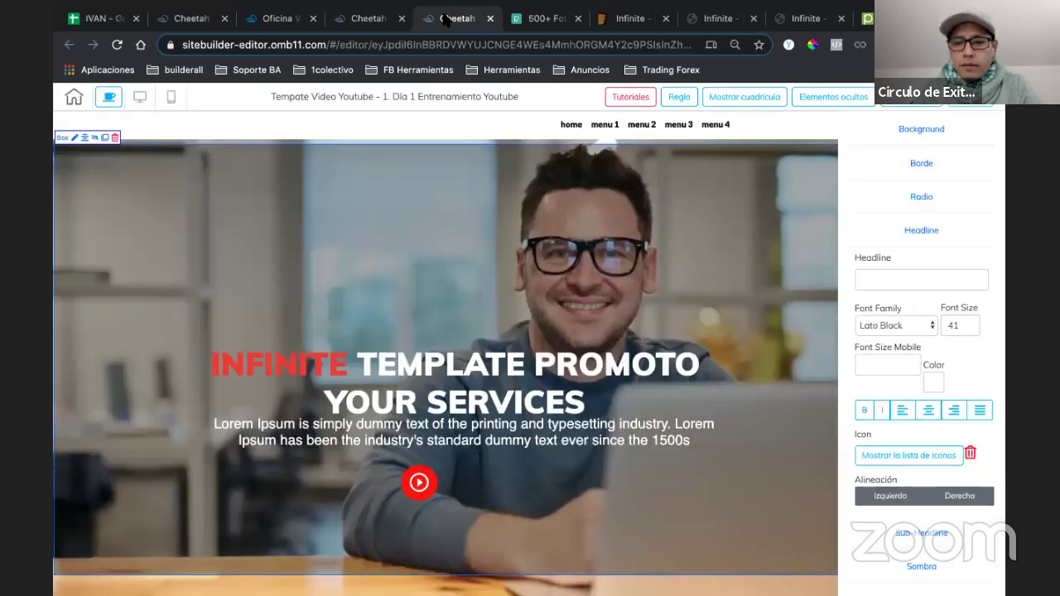
left_click(925, 232)
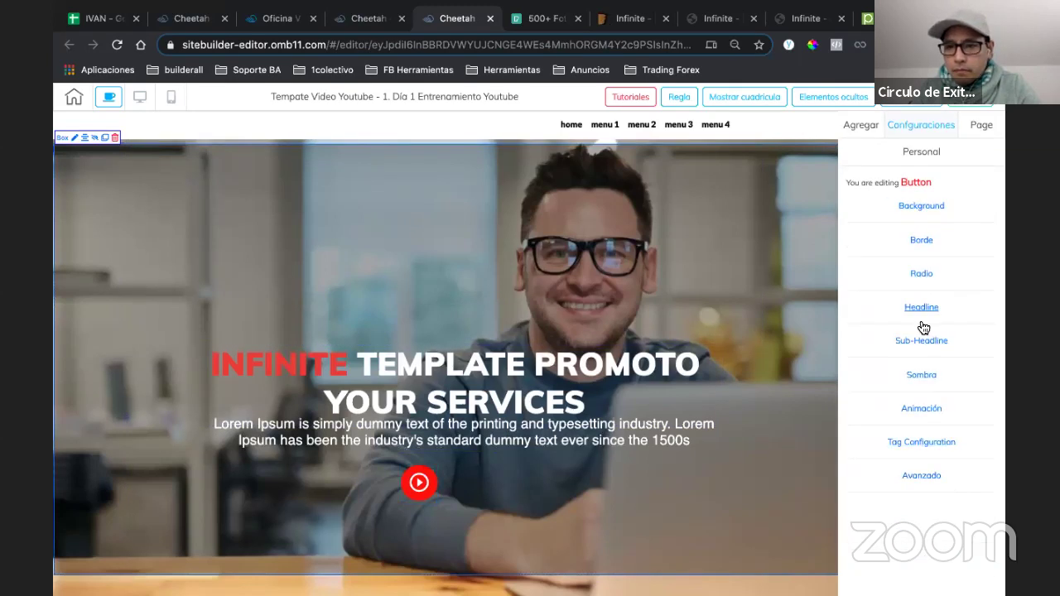
left_click(862, 125)
left_click(943, 185)
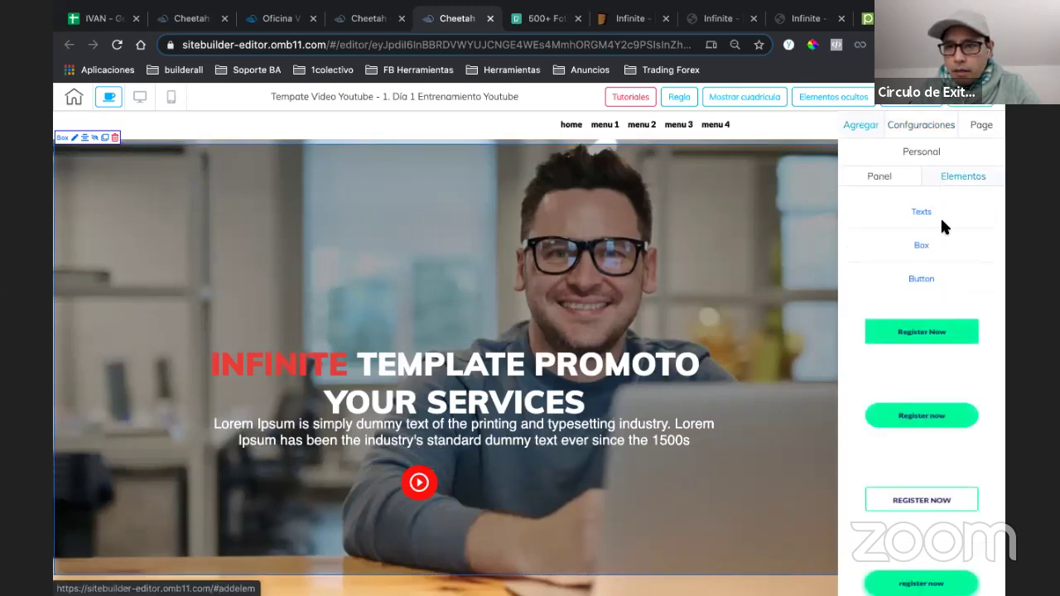
left_click(921, 282)
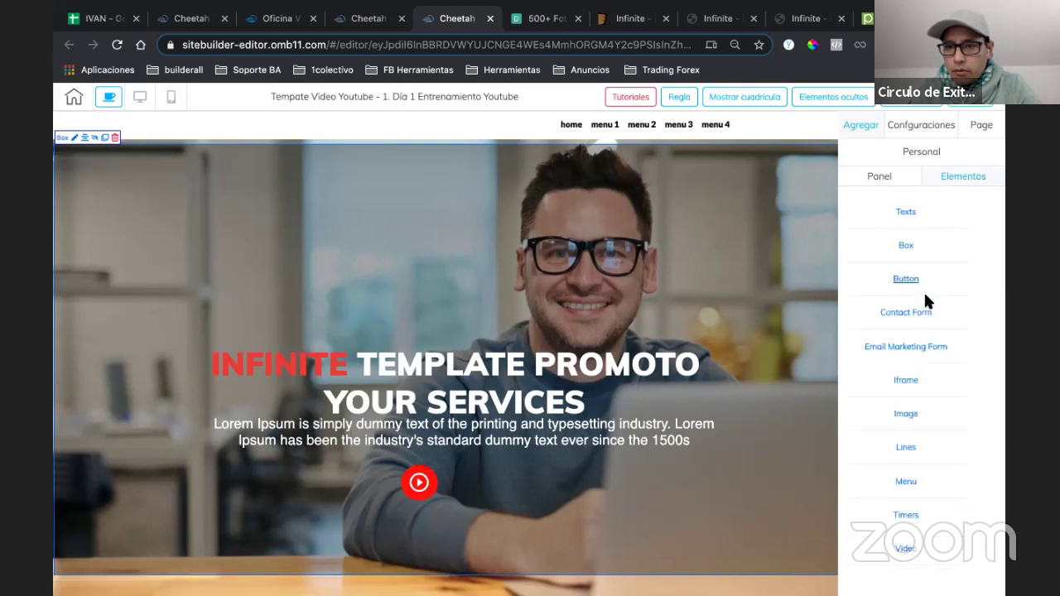
left_click(920, 446)
scroll(926, 505, "down", 2)
left_click_drag(925, 512, 571, 456)
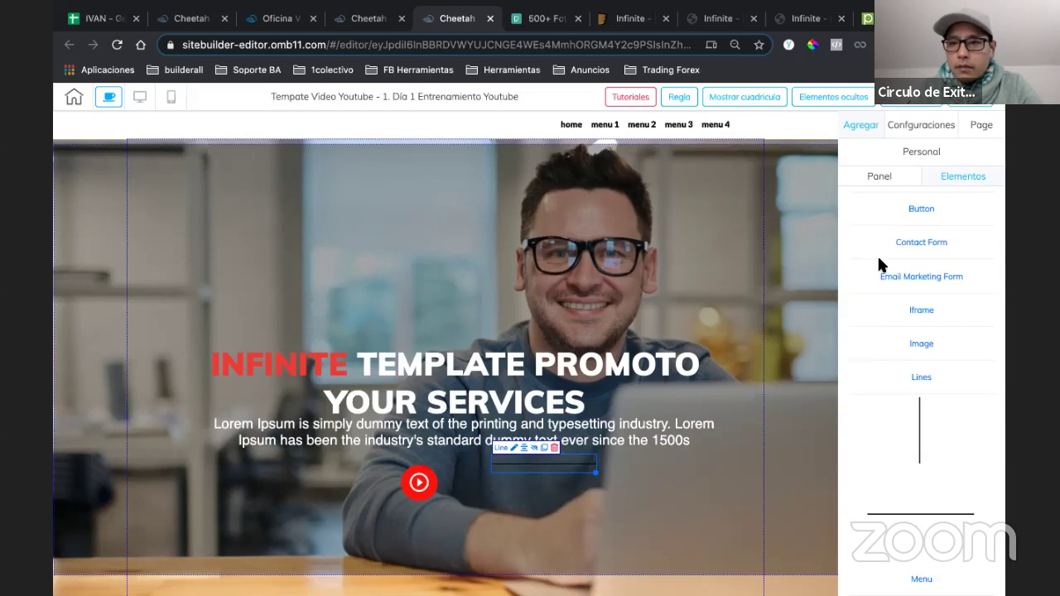
left_click(514, 448)
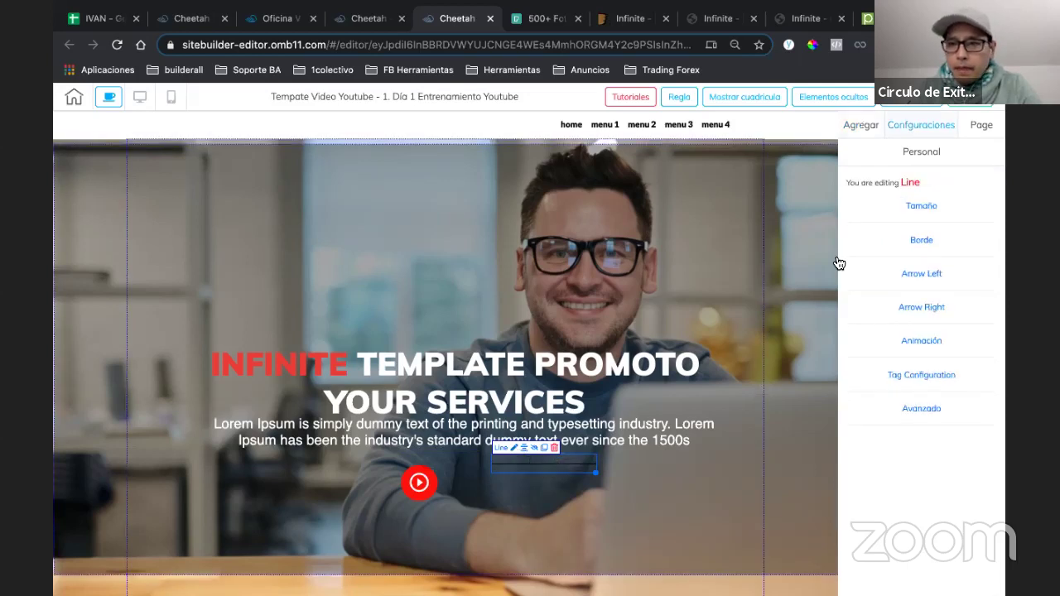
- Set the divider line's width to 250 and its solid border's thickness to 5
left_click(919, 206)
left_click_drag(891, 257, 887, 262)
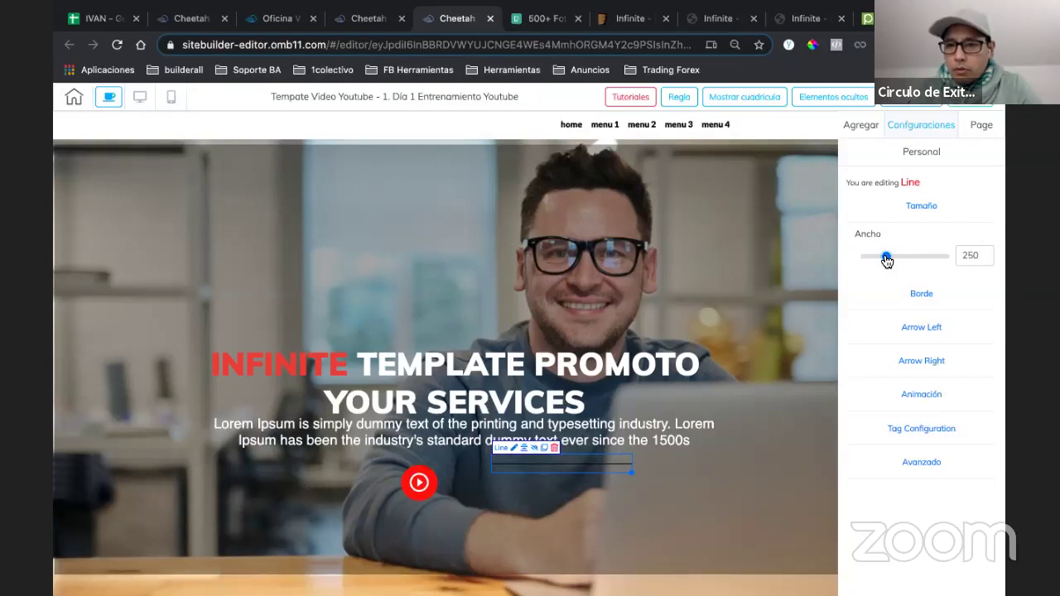
left_click(920, 295)
left_click(942, 273)
left_click(897, 268)
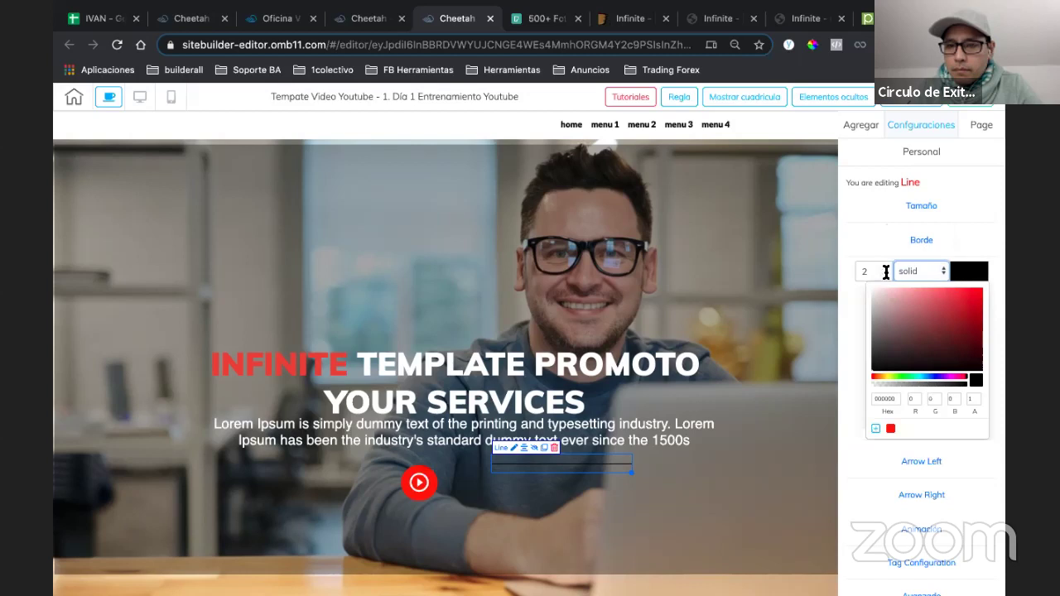
left_click(880, 268)
key("Up")
key("Up")
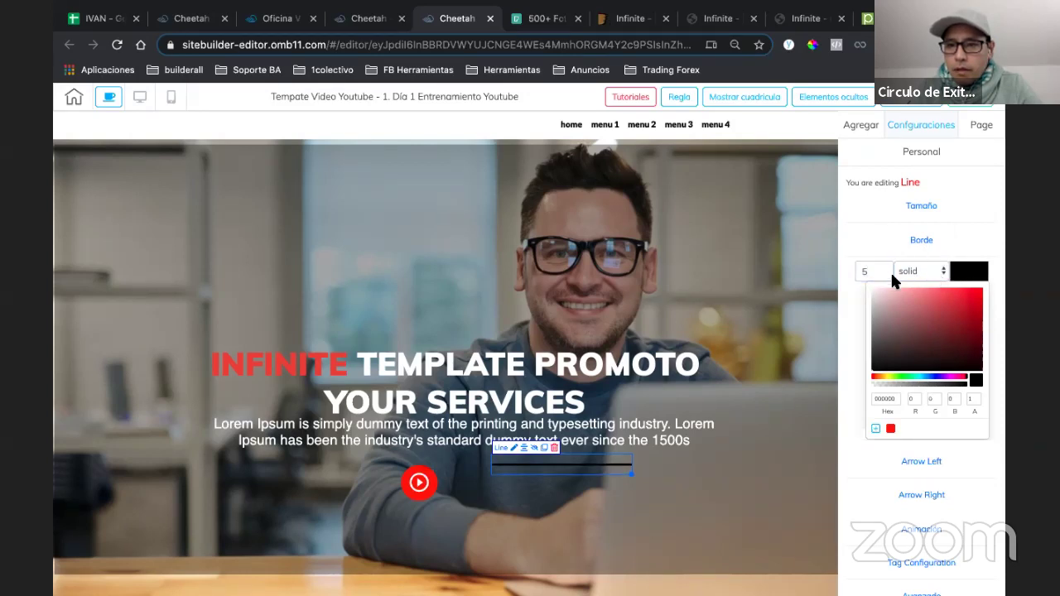
- Color the divider line bright red and place it between the Lorem Ipsum paragraph and the play button
left_click(947, 310)
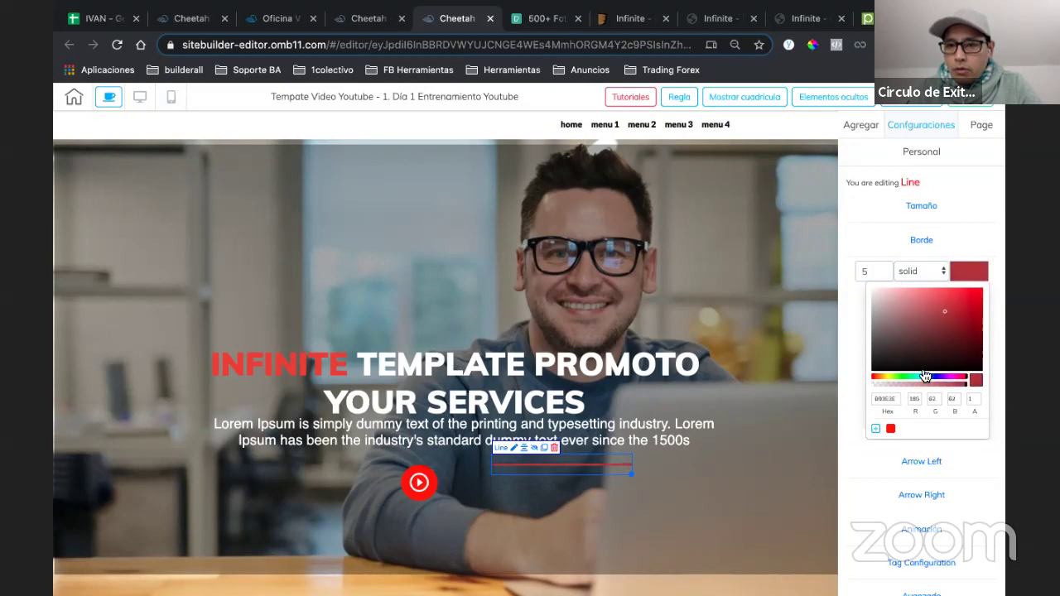
left_click(891, 432)
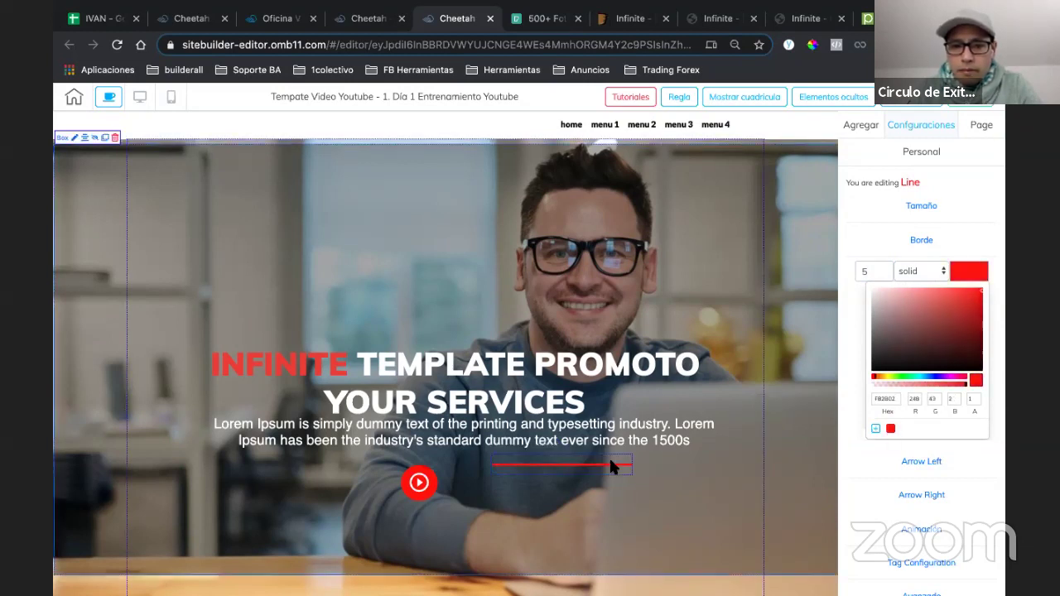
left_click_drag(610, 468, 468, 458)
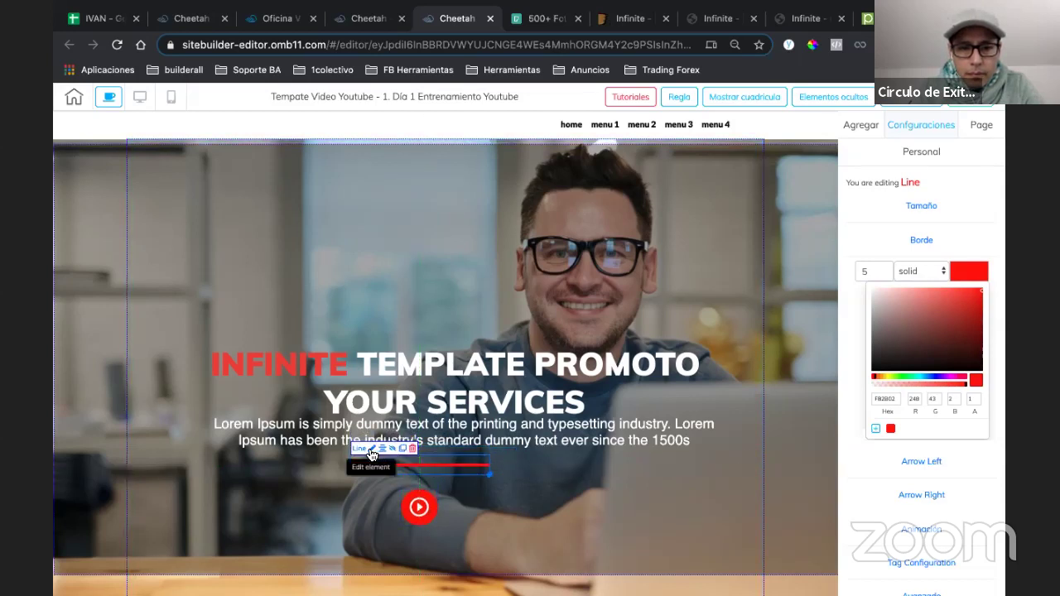
- Center the Lorem Ipsum paragraph, the INFINITE heading and the play button horizontally in the hero
left_click(408, 439)
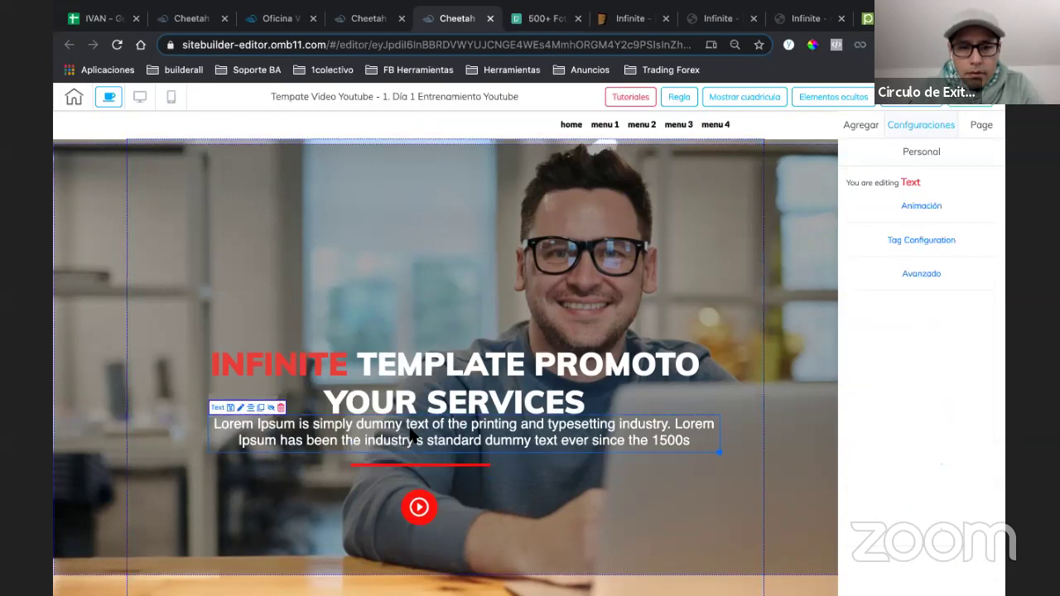
left_click(250, 407)
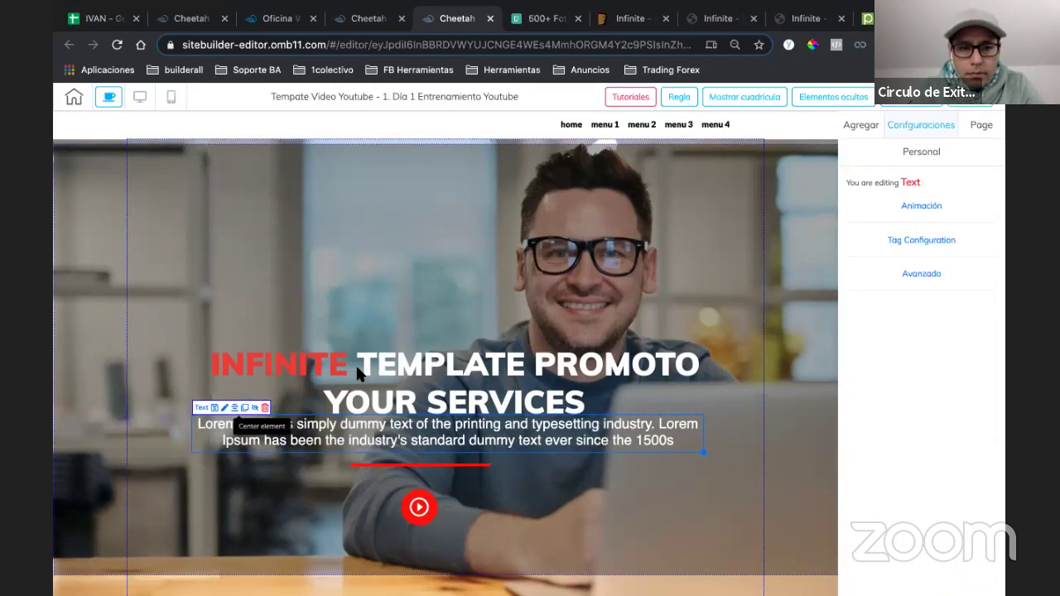
left_click(336, 375)
left_click(228, 338)
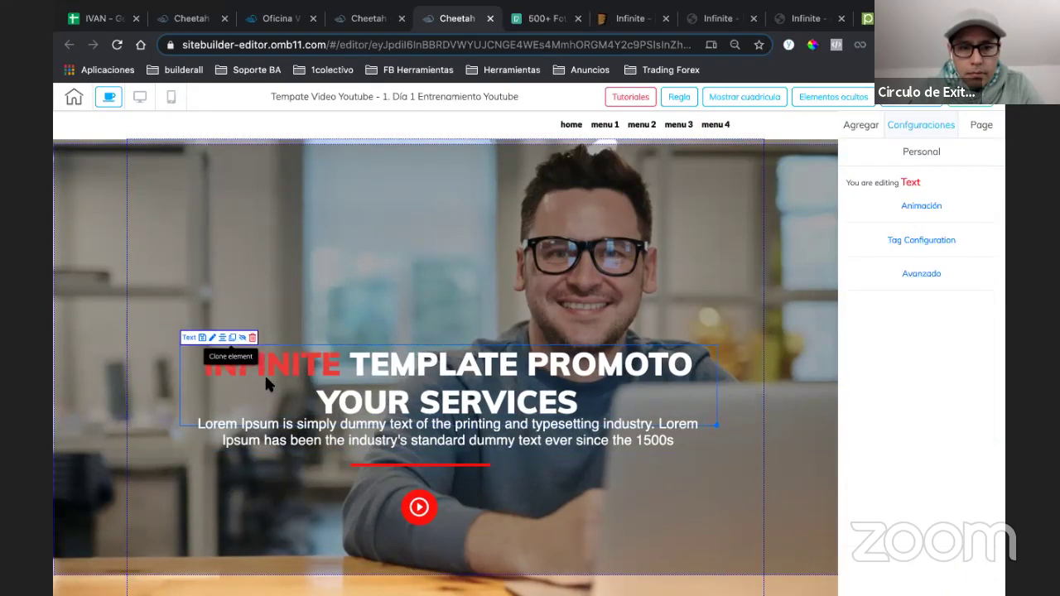
left_click(413, 513)
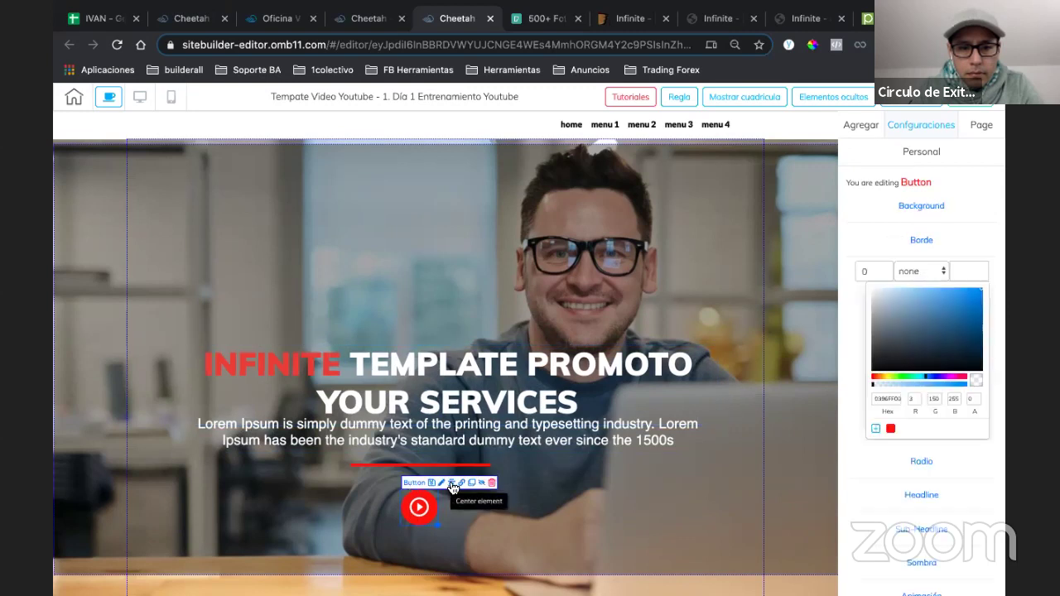
left_click(453, 489)
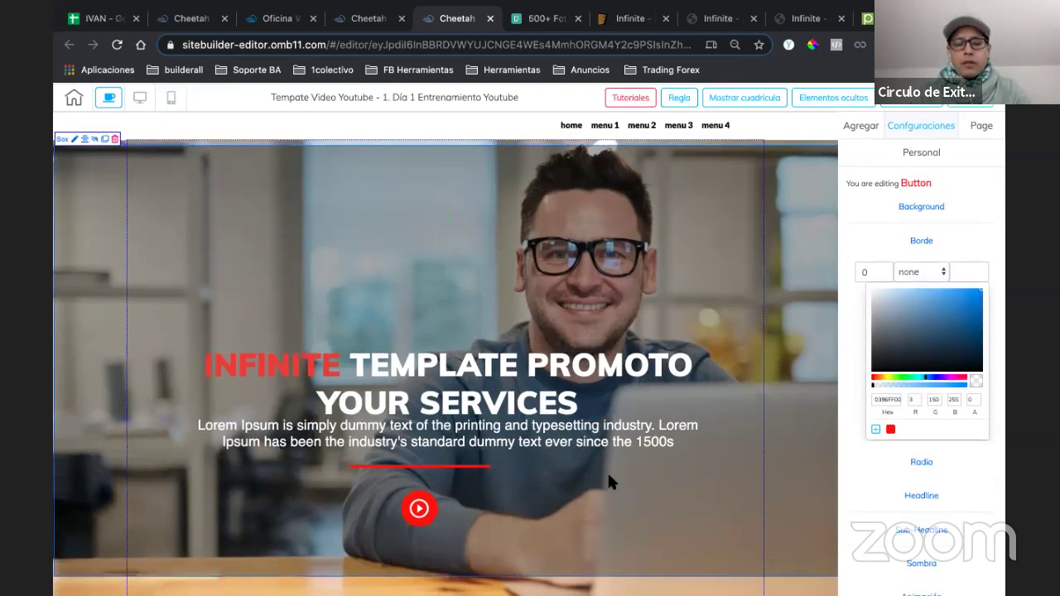
scroll(607, 471, "down", 1)
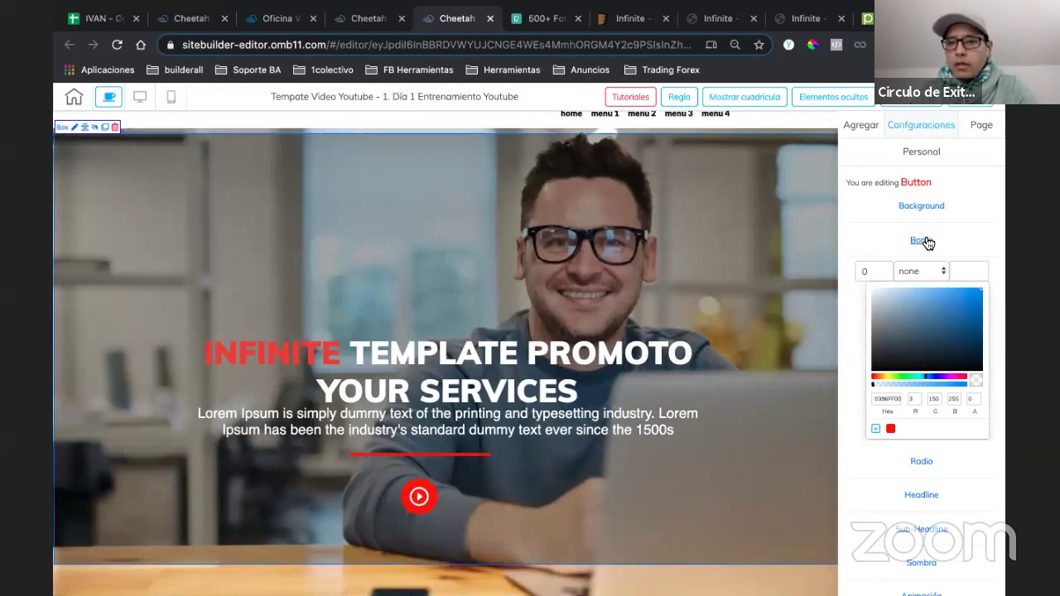